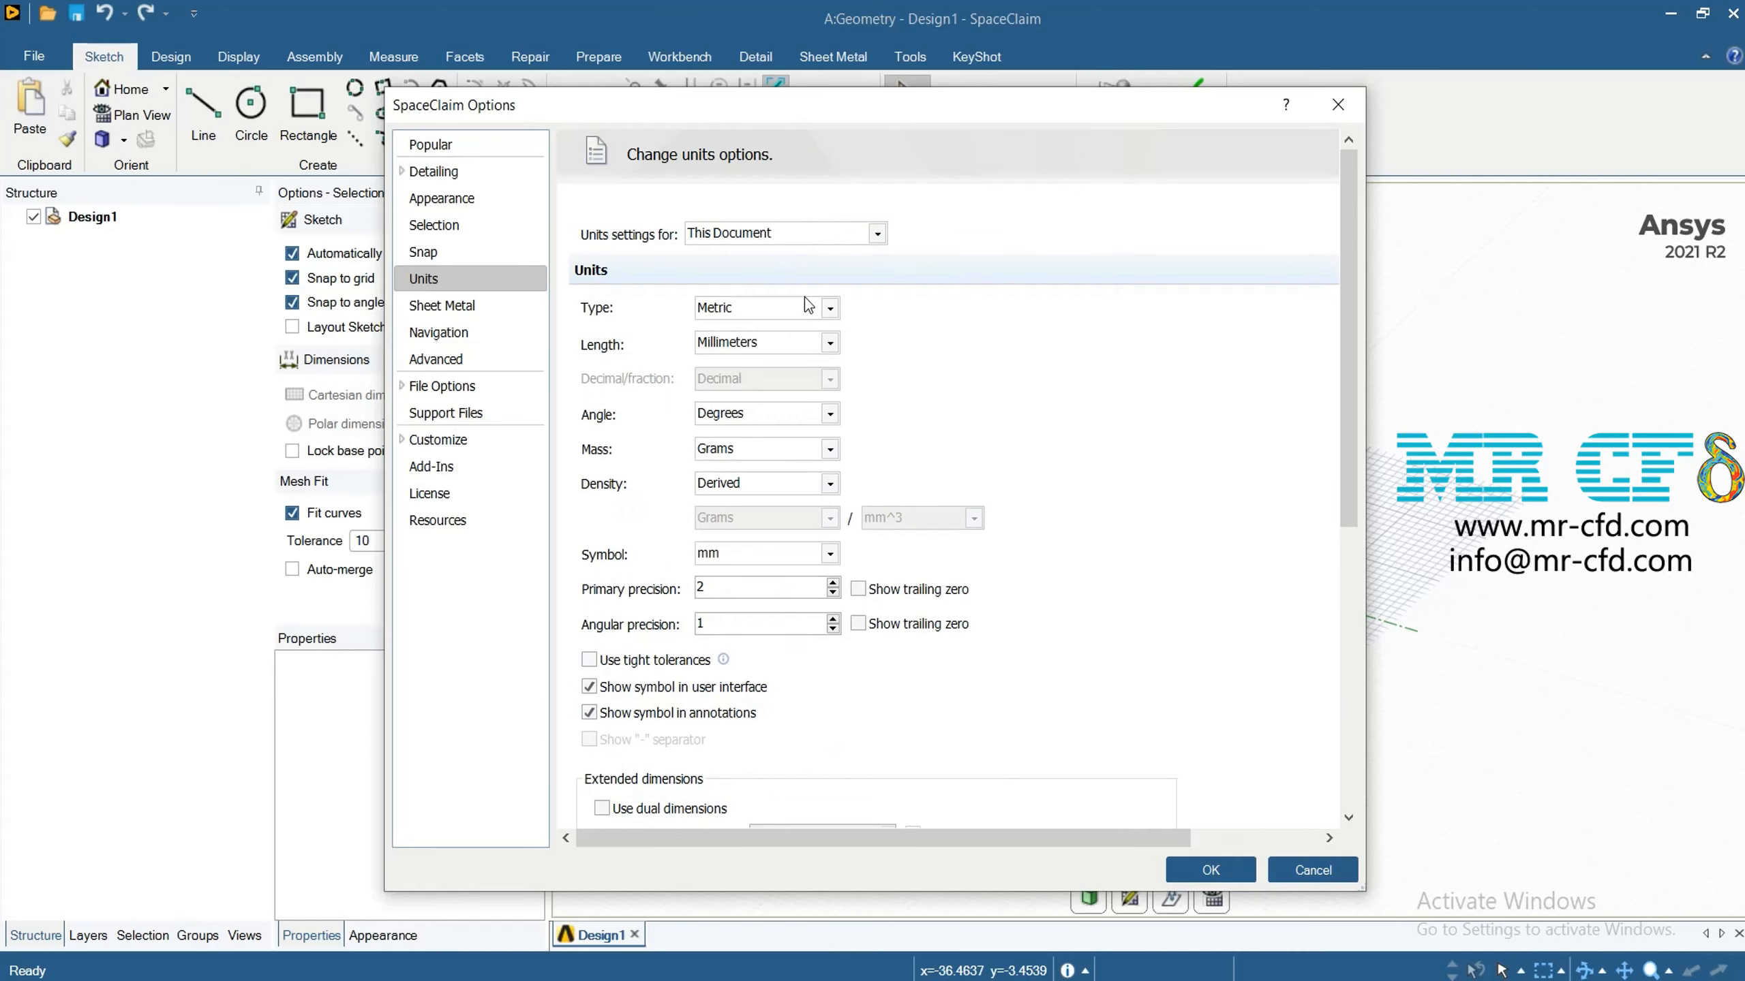
Set the document's length unit to meters
left_click(829, 343)
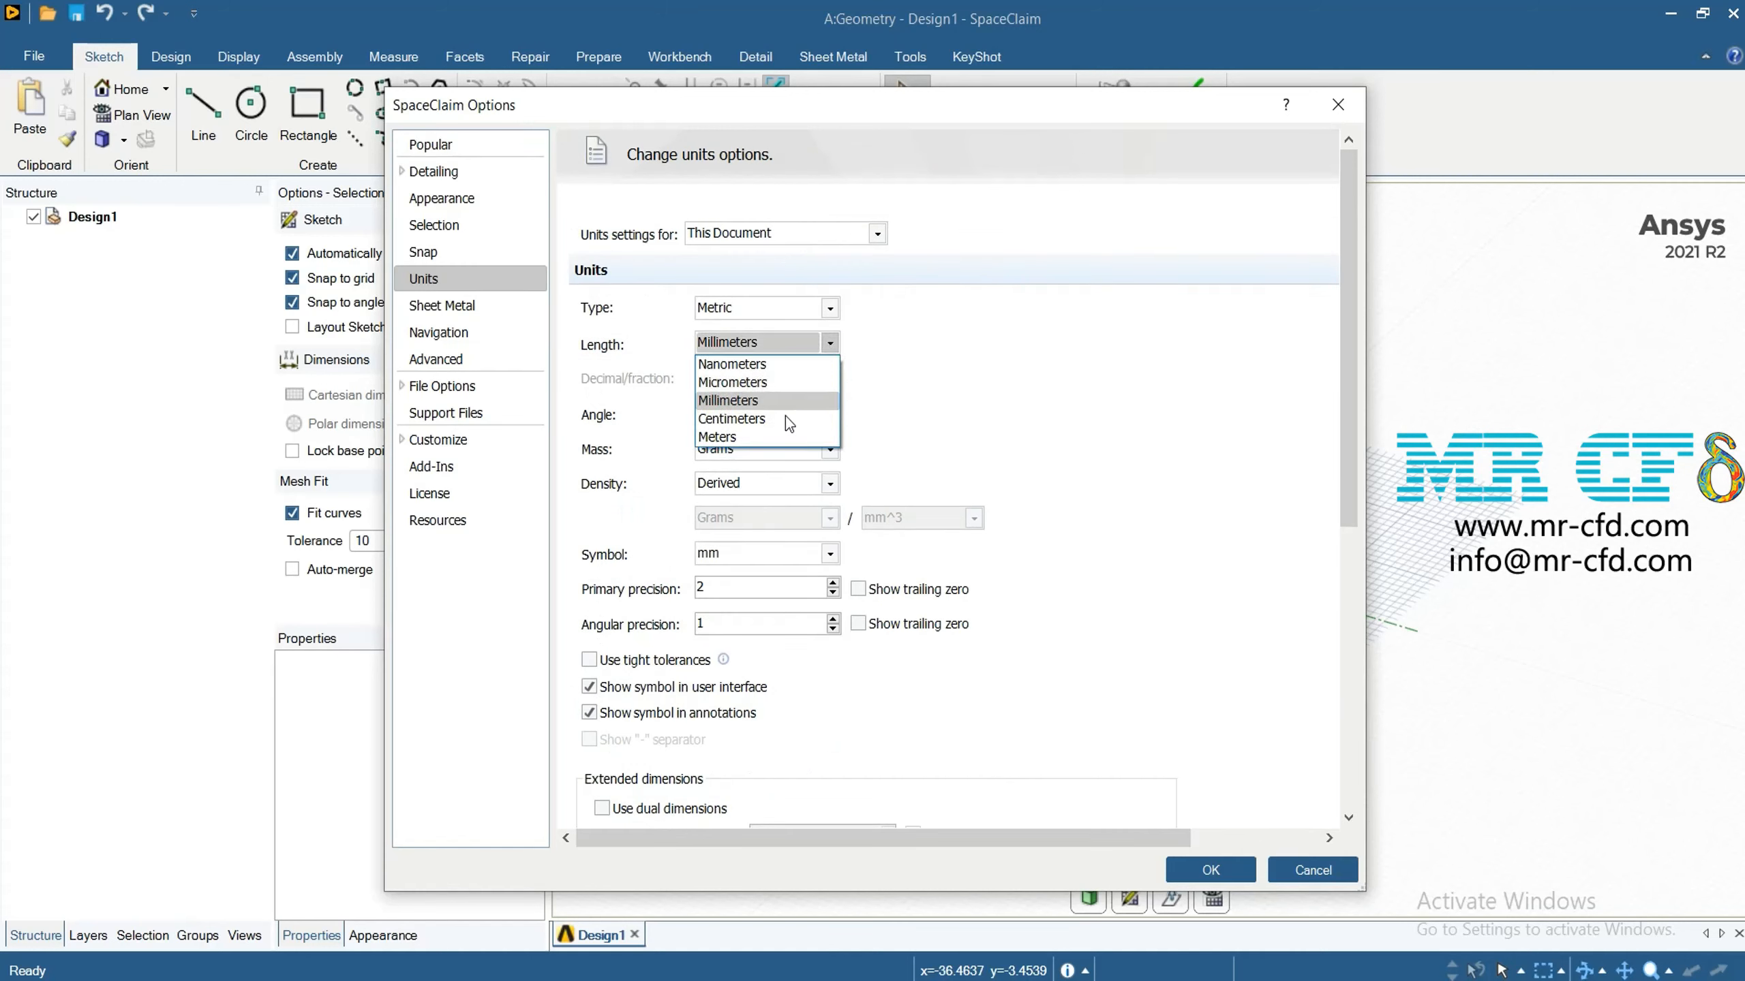
left_click(780, 434)
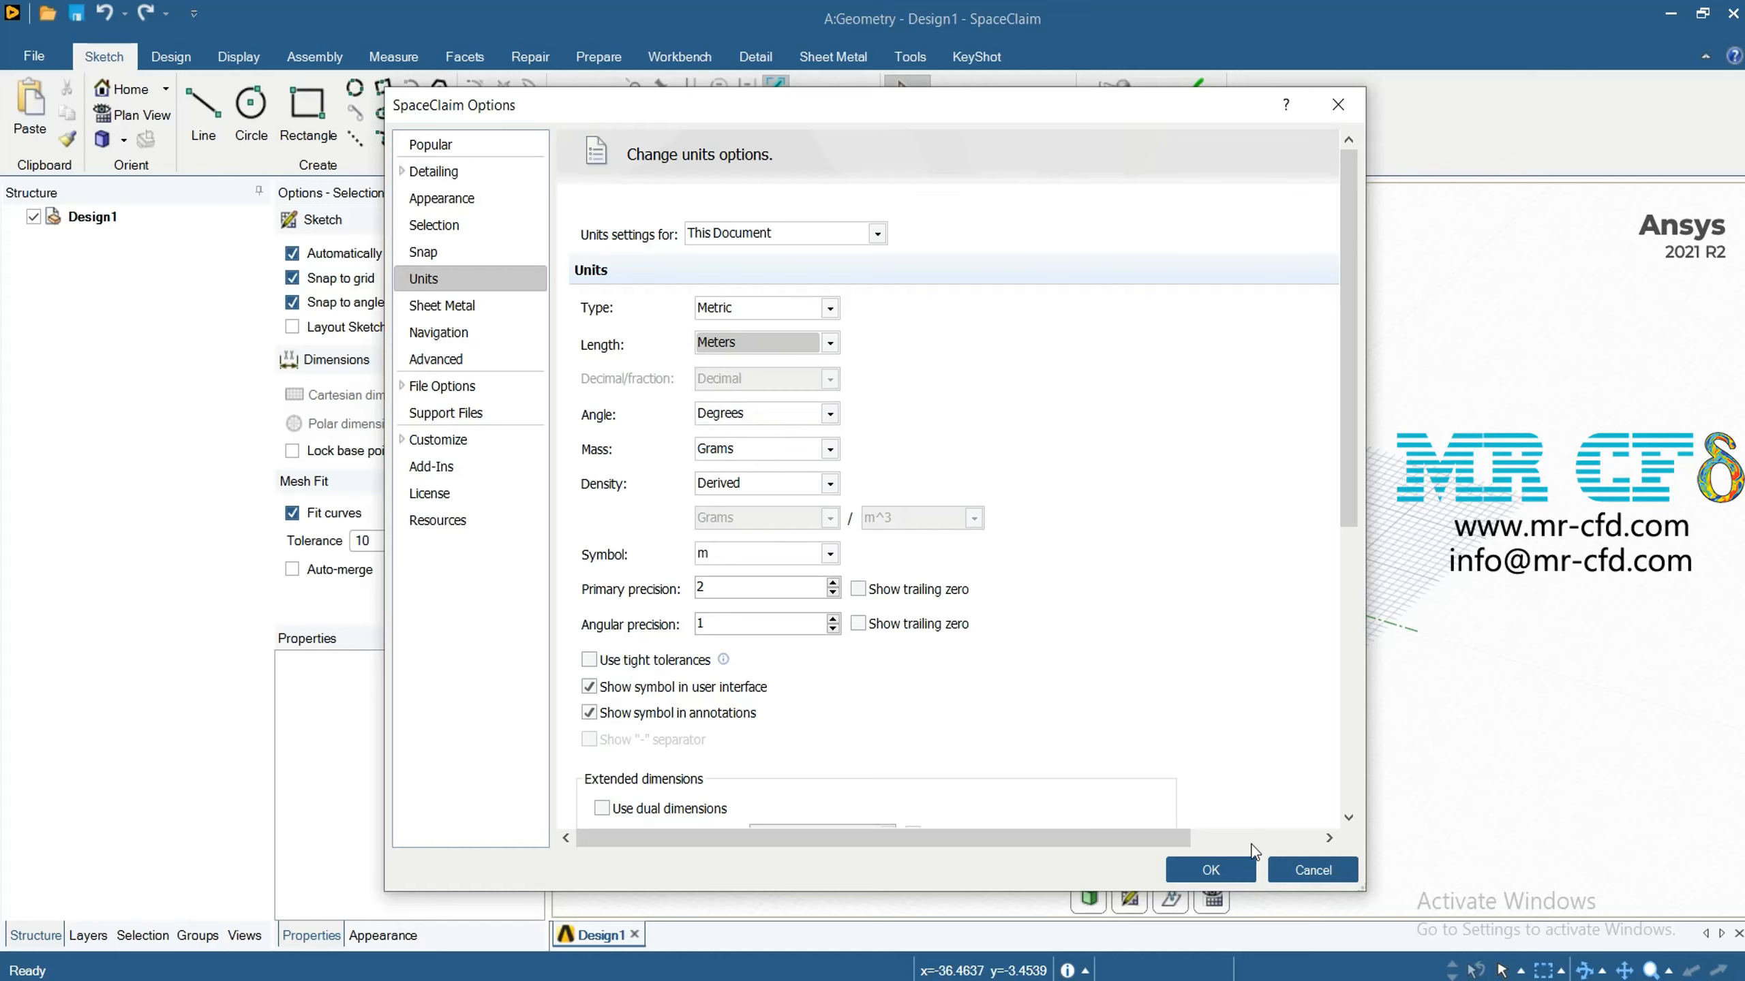
left_click(1211, 870)
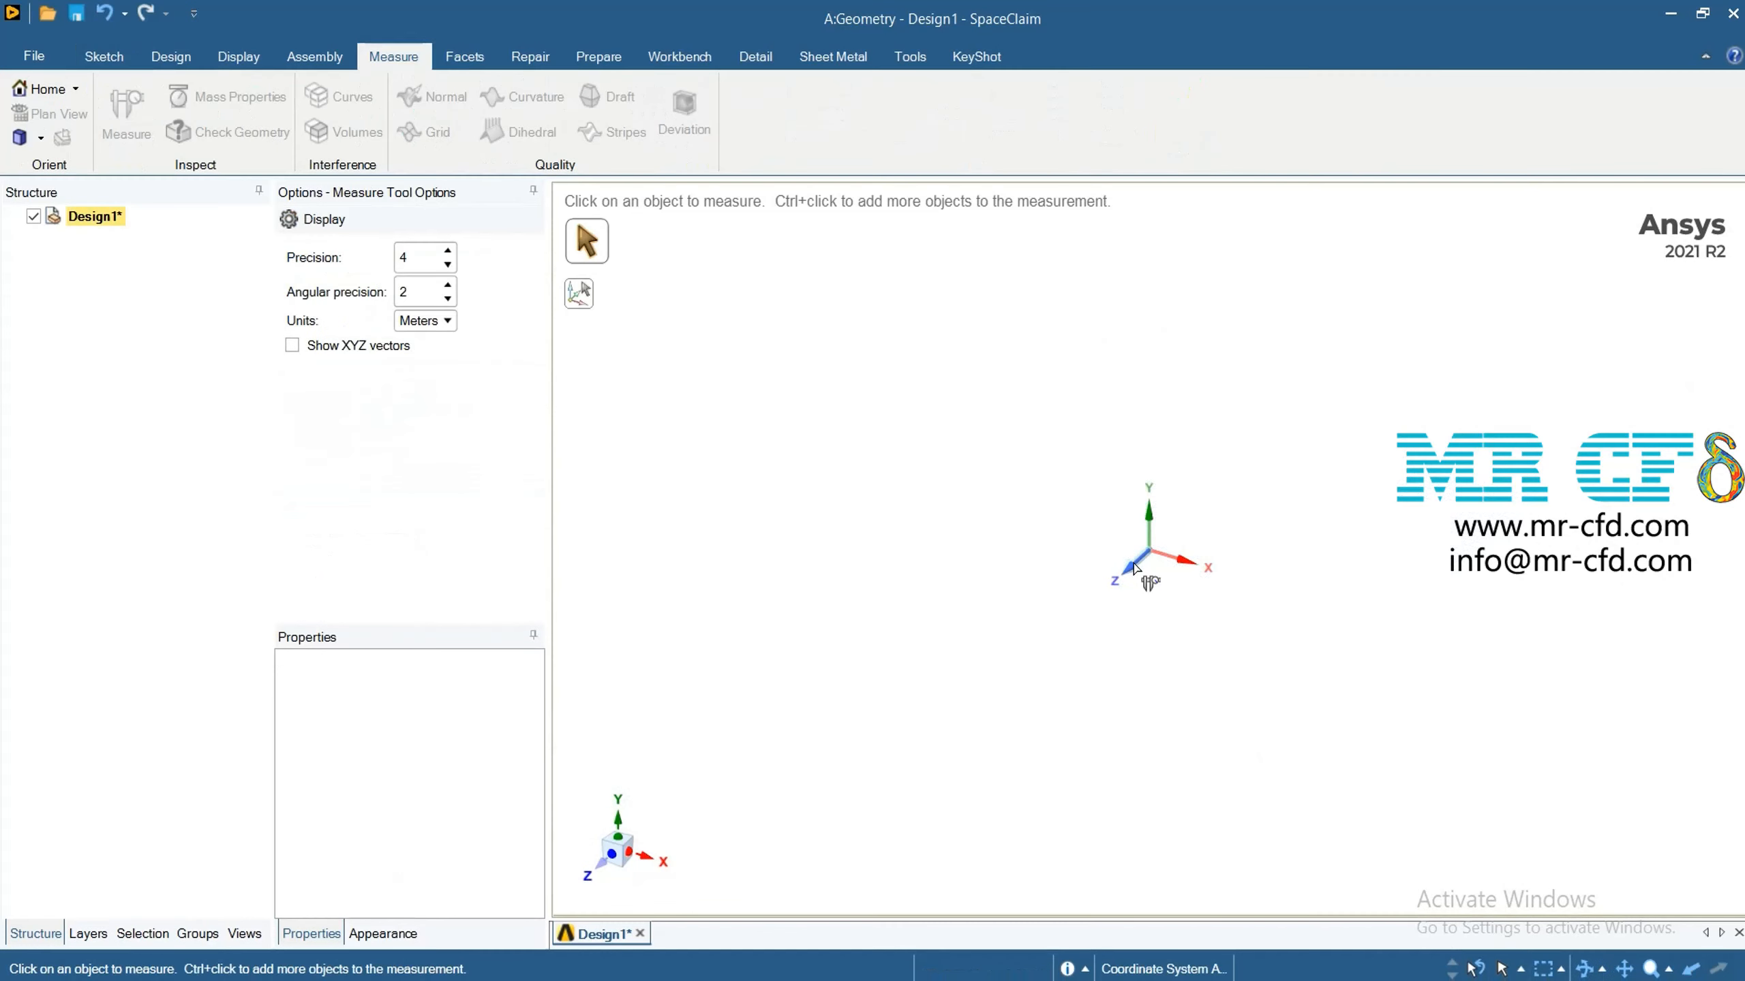
Sketch a circle with a diameter of 0.010765 m centred on the origin in the XY plane
left_click(111, 57)
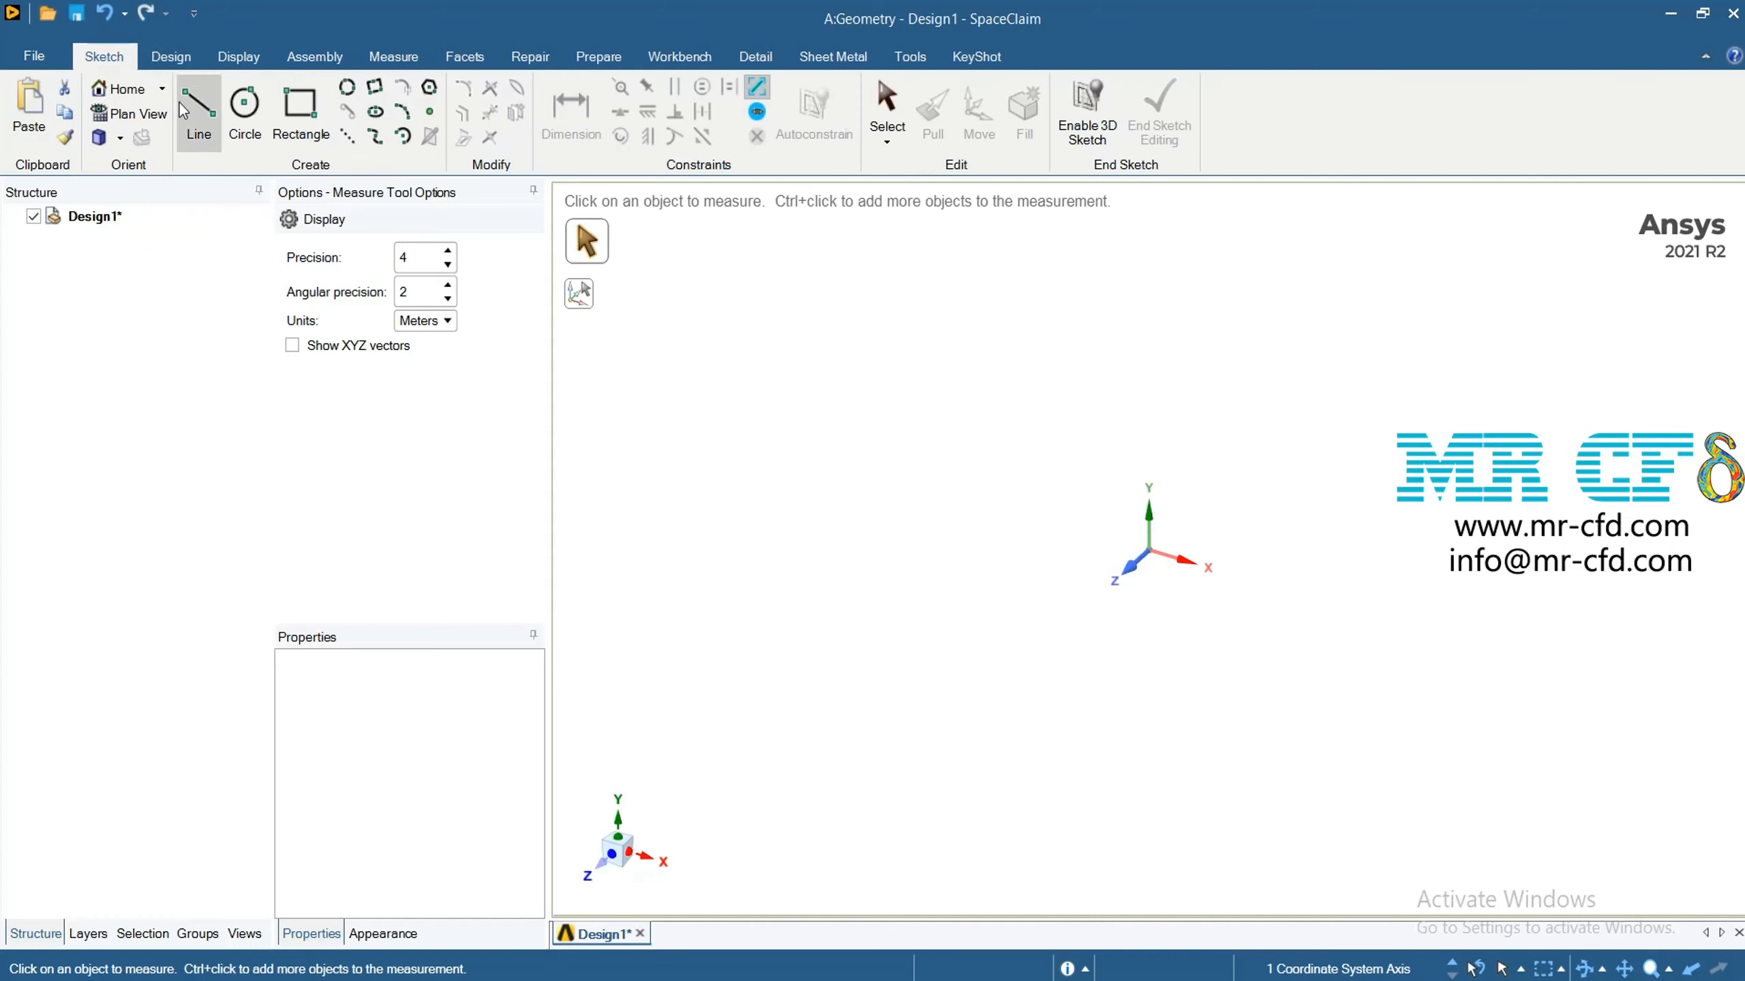
left_click(244, 106)
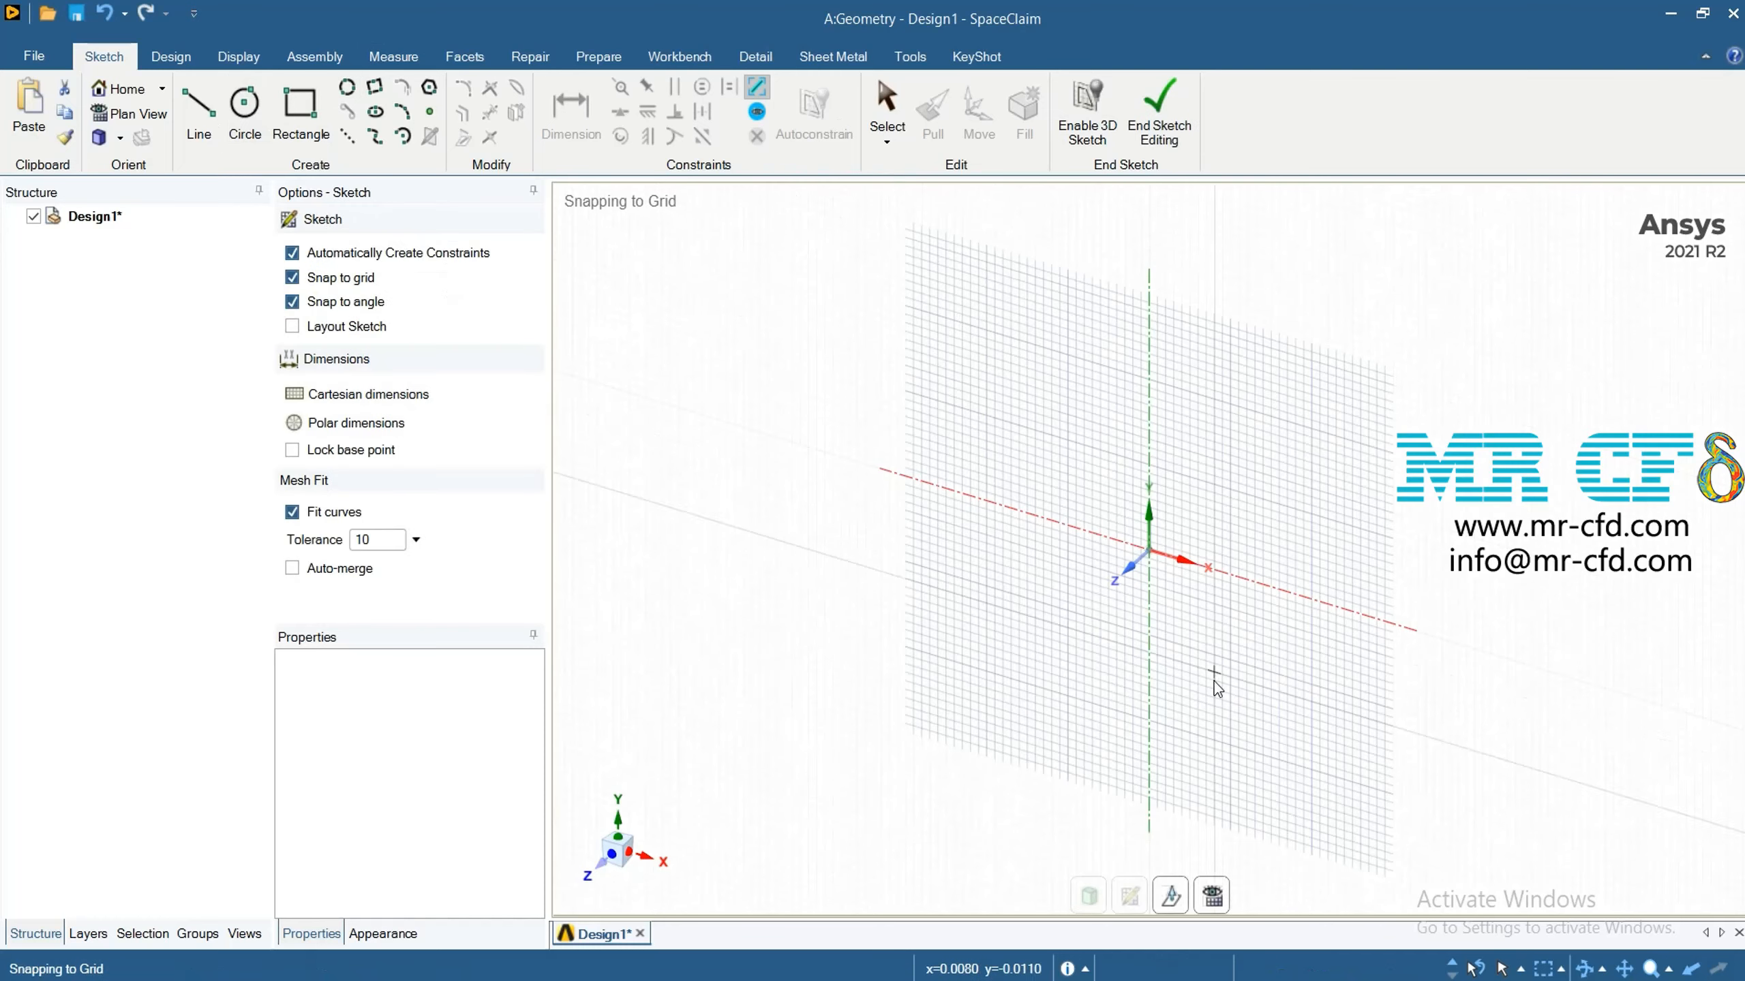
left_click(598, 865)
left_click(1156, 550)
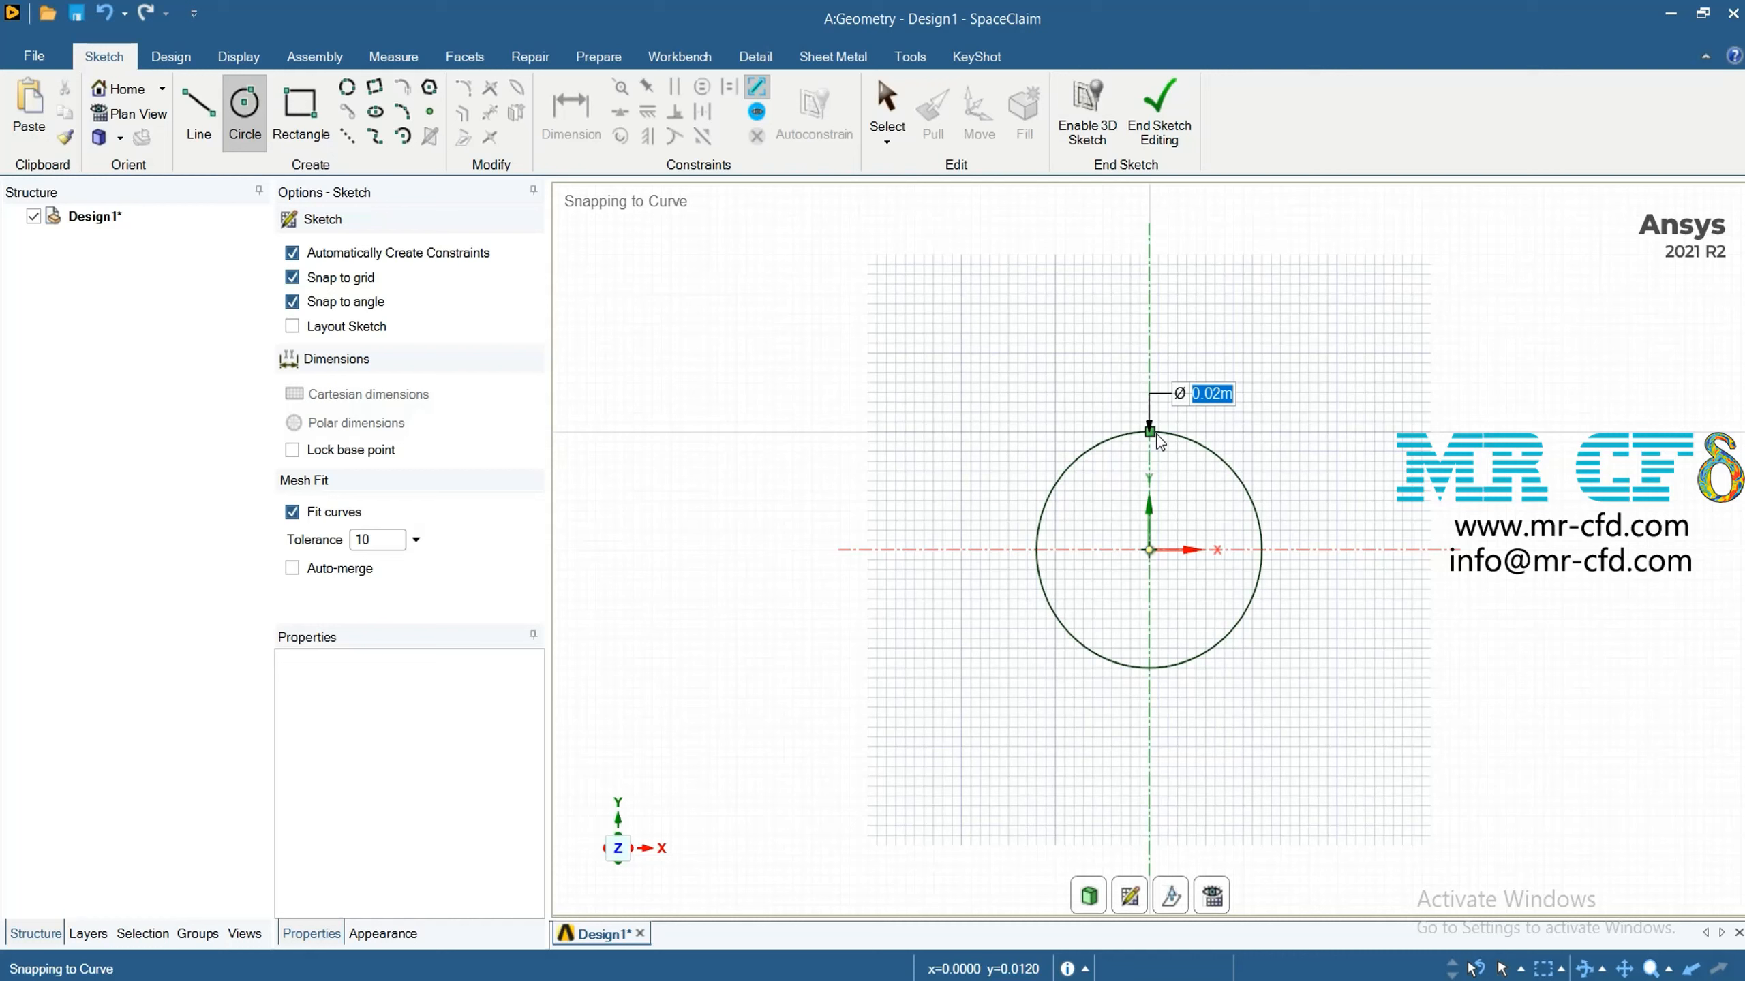
type("0.")
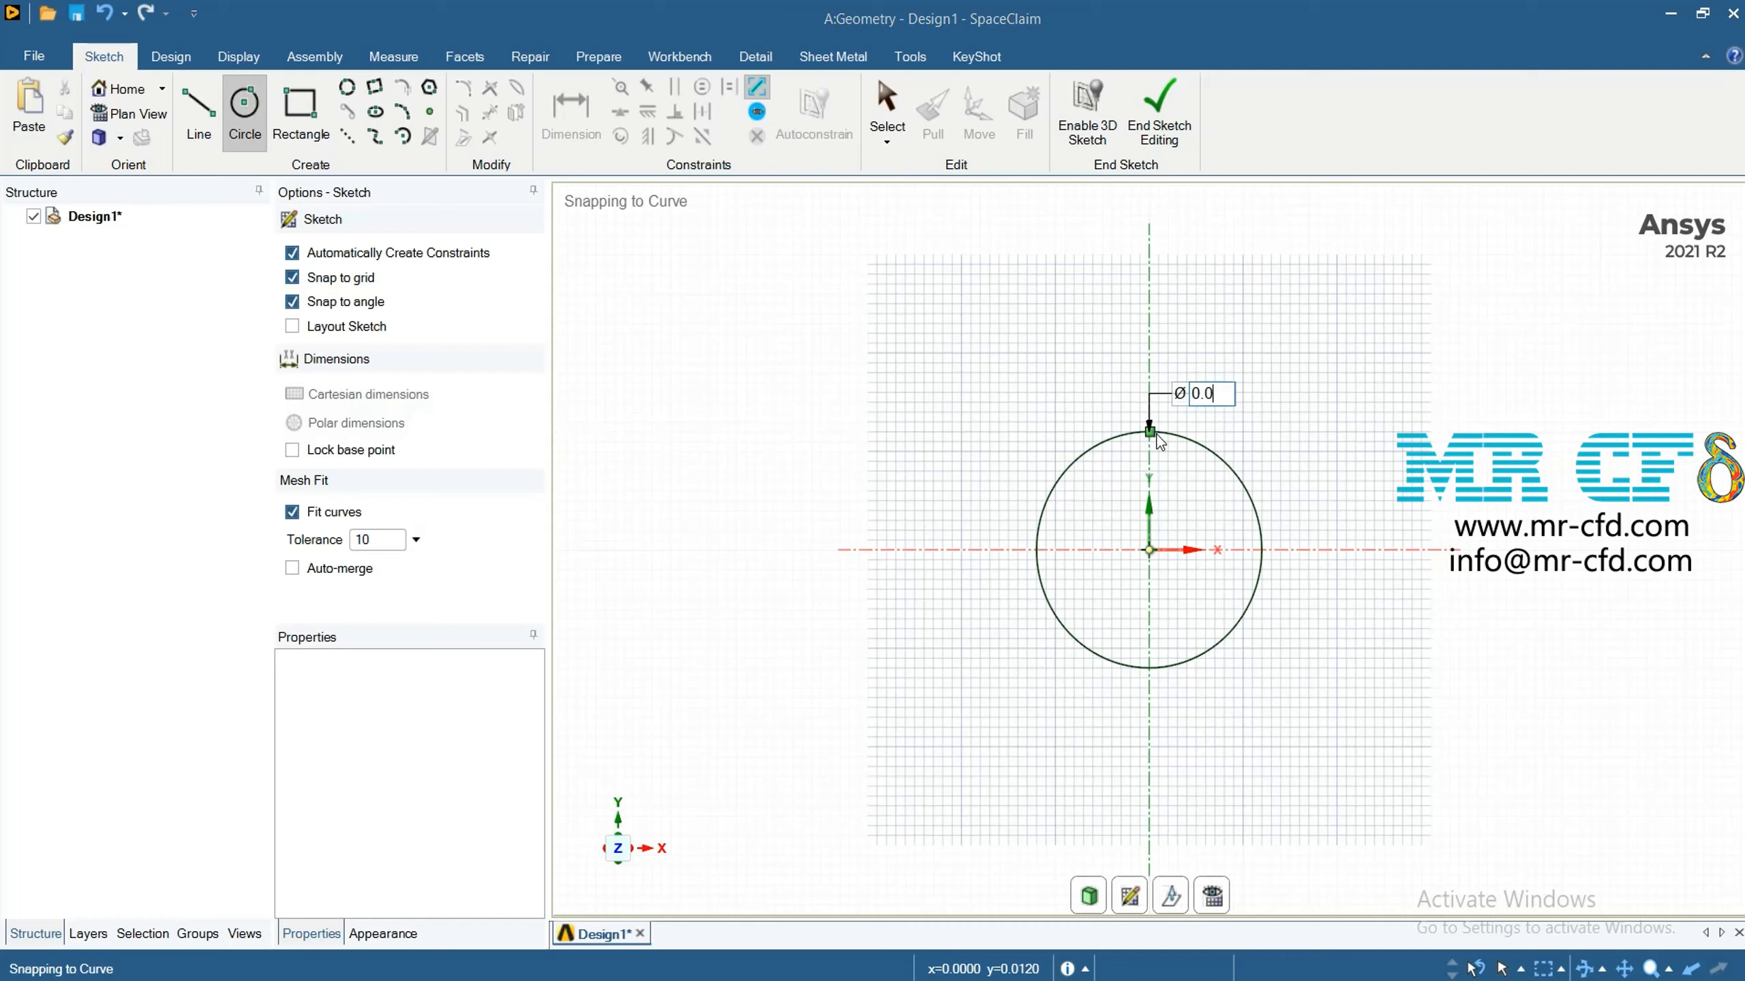
type("010765")
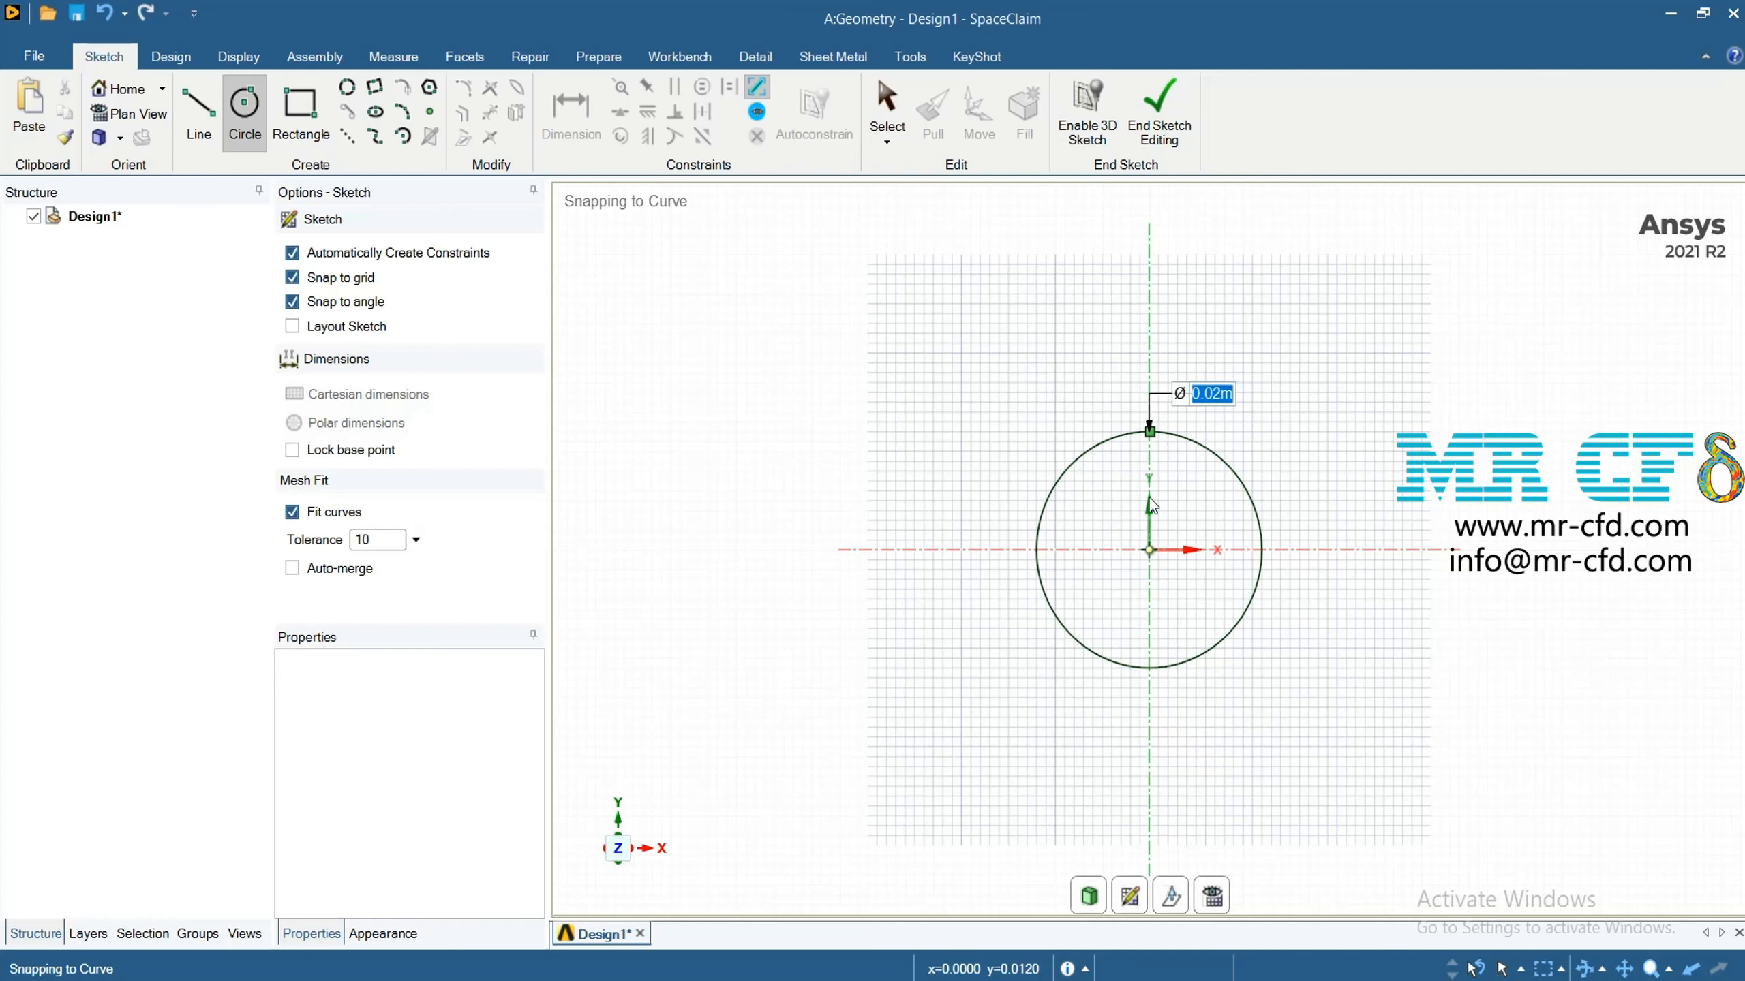
key("Return")
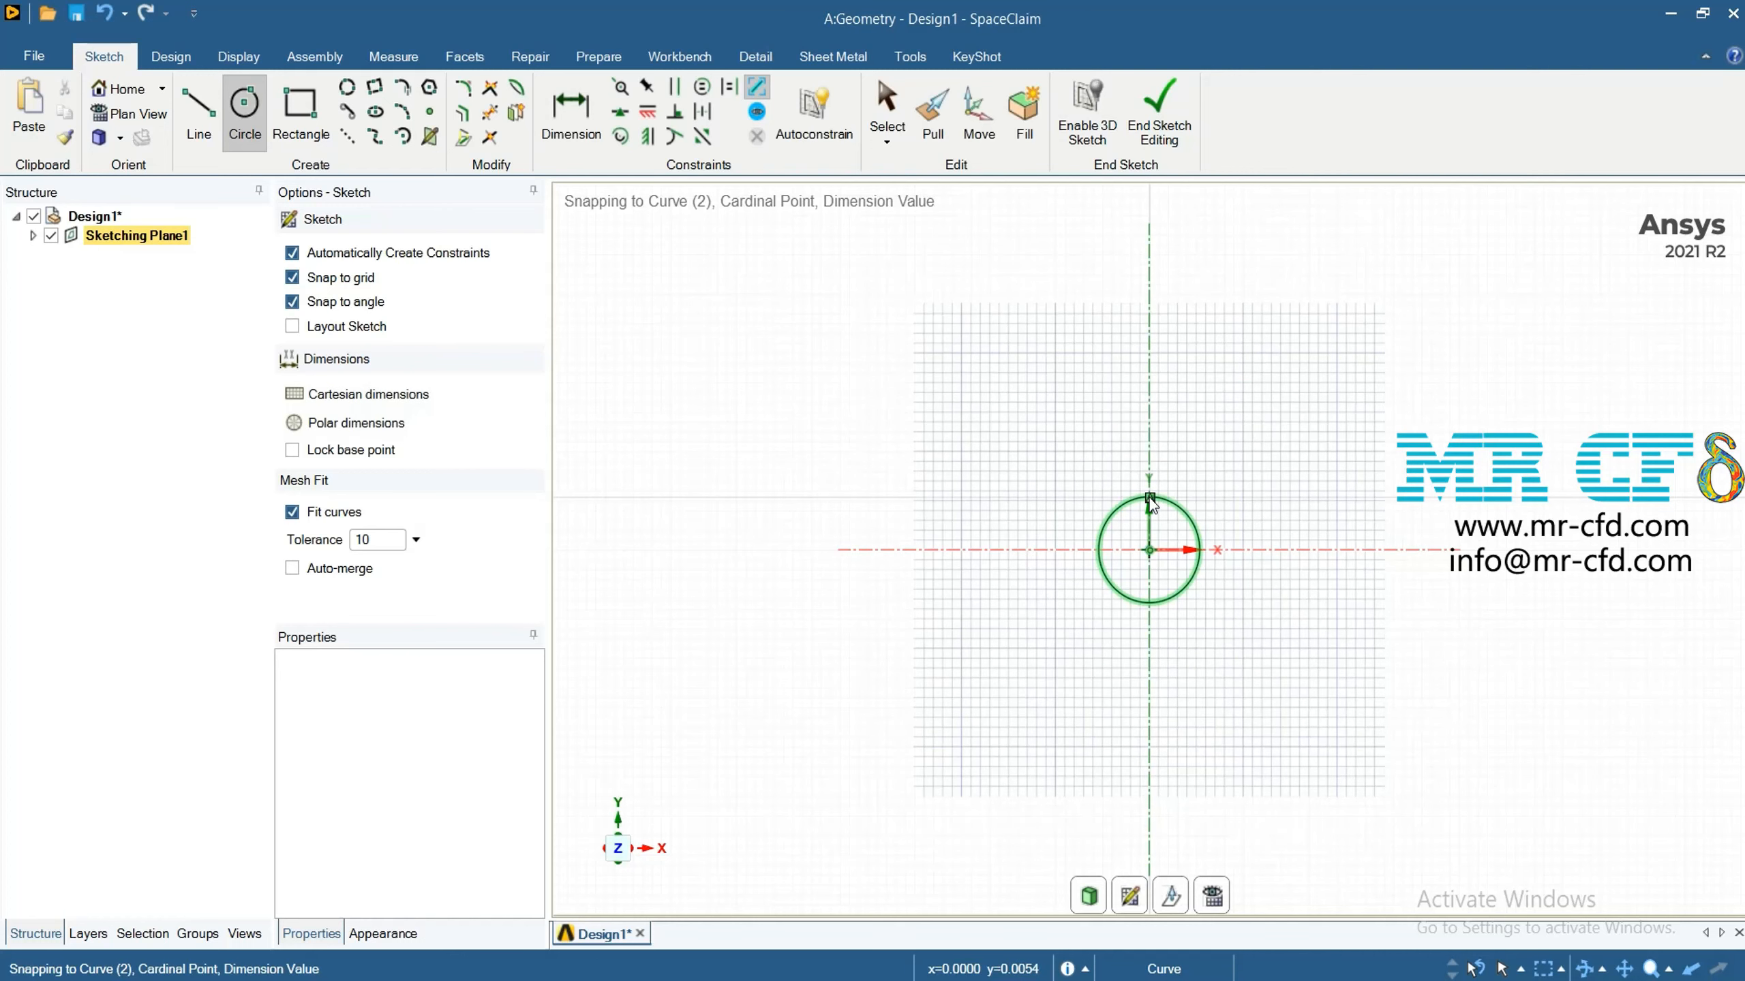
Sketch a second, concentric circle with a diameter of 0.004 m at the origin
left_click(1151, 551)
type("0.00")
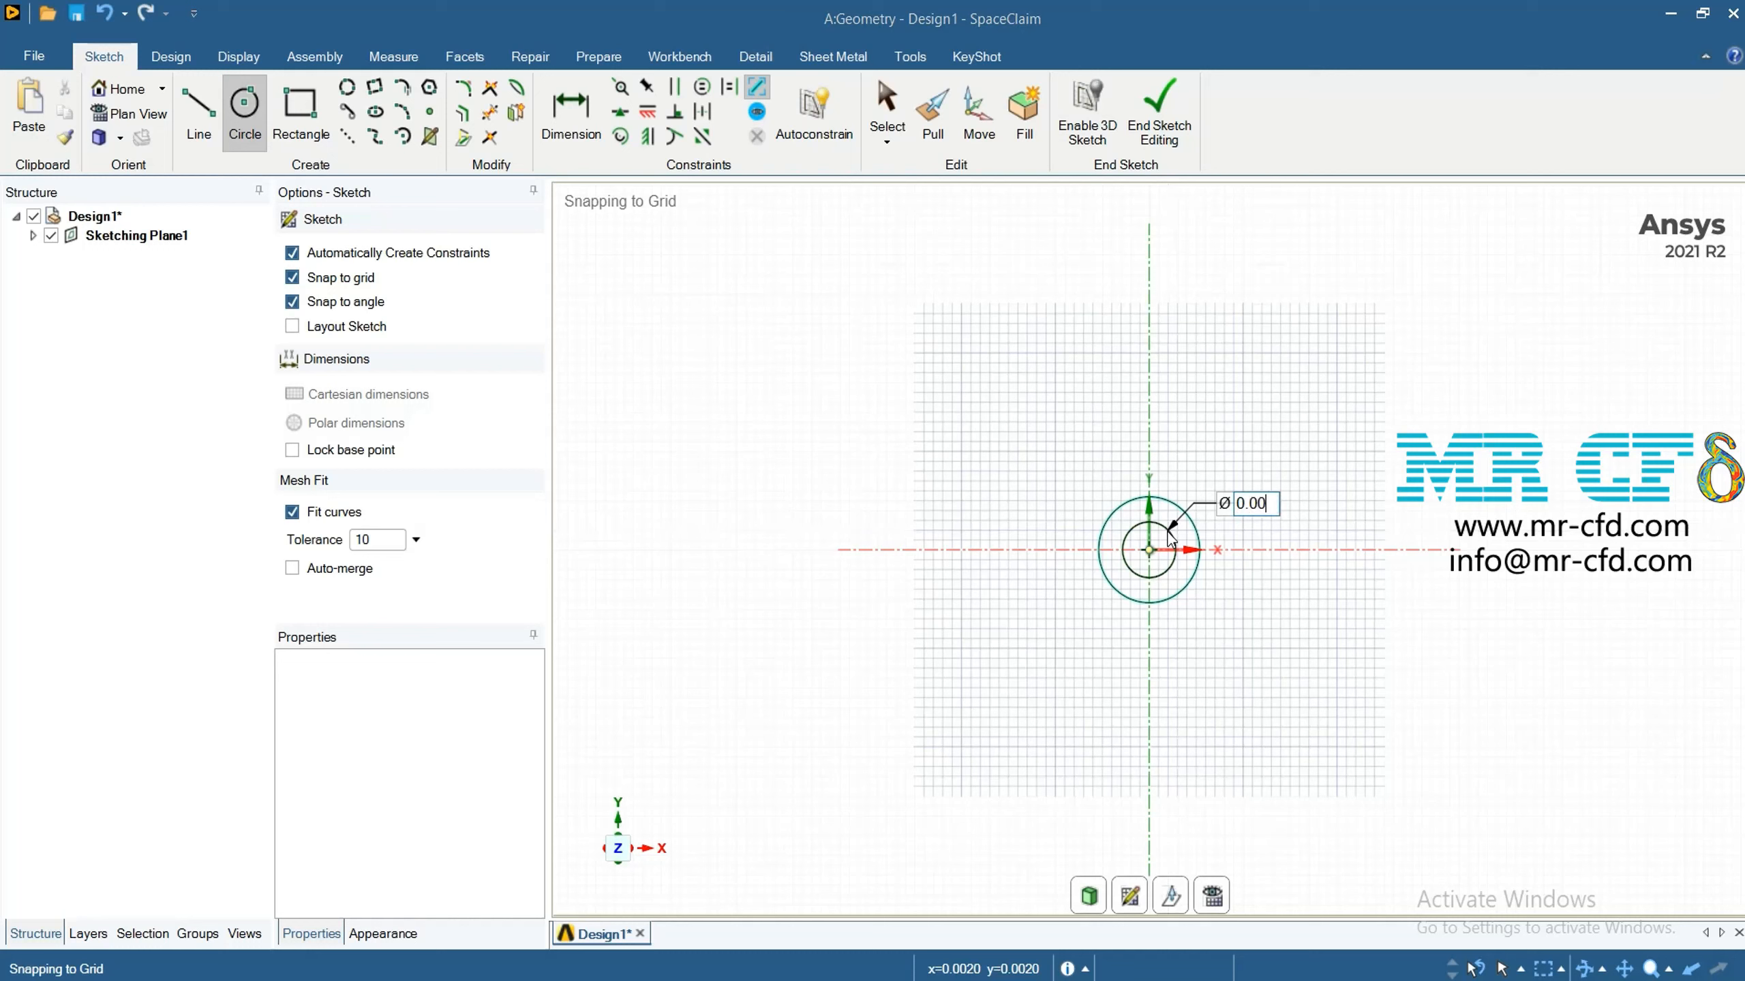
type("4")
key("Return")
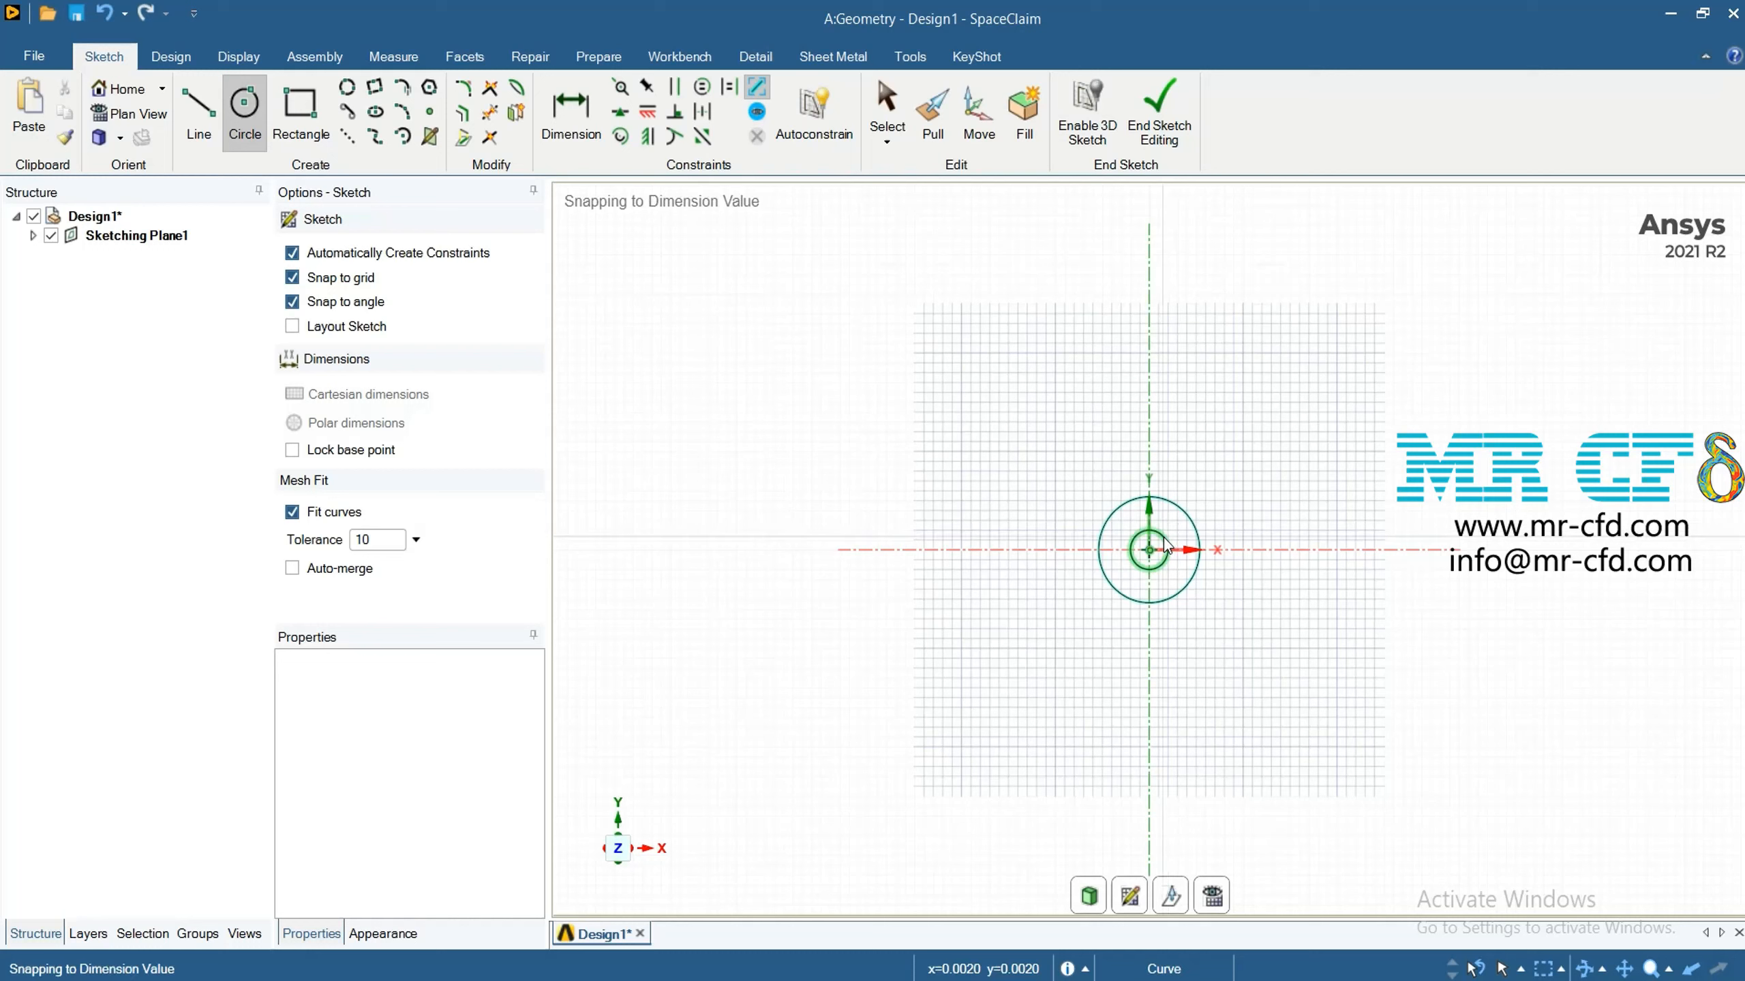
left_click(396, 56)
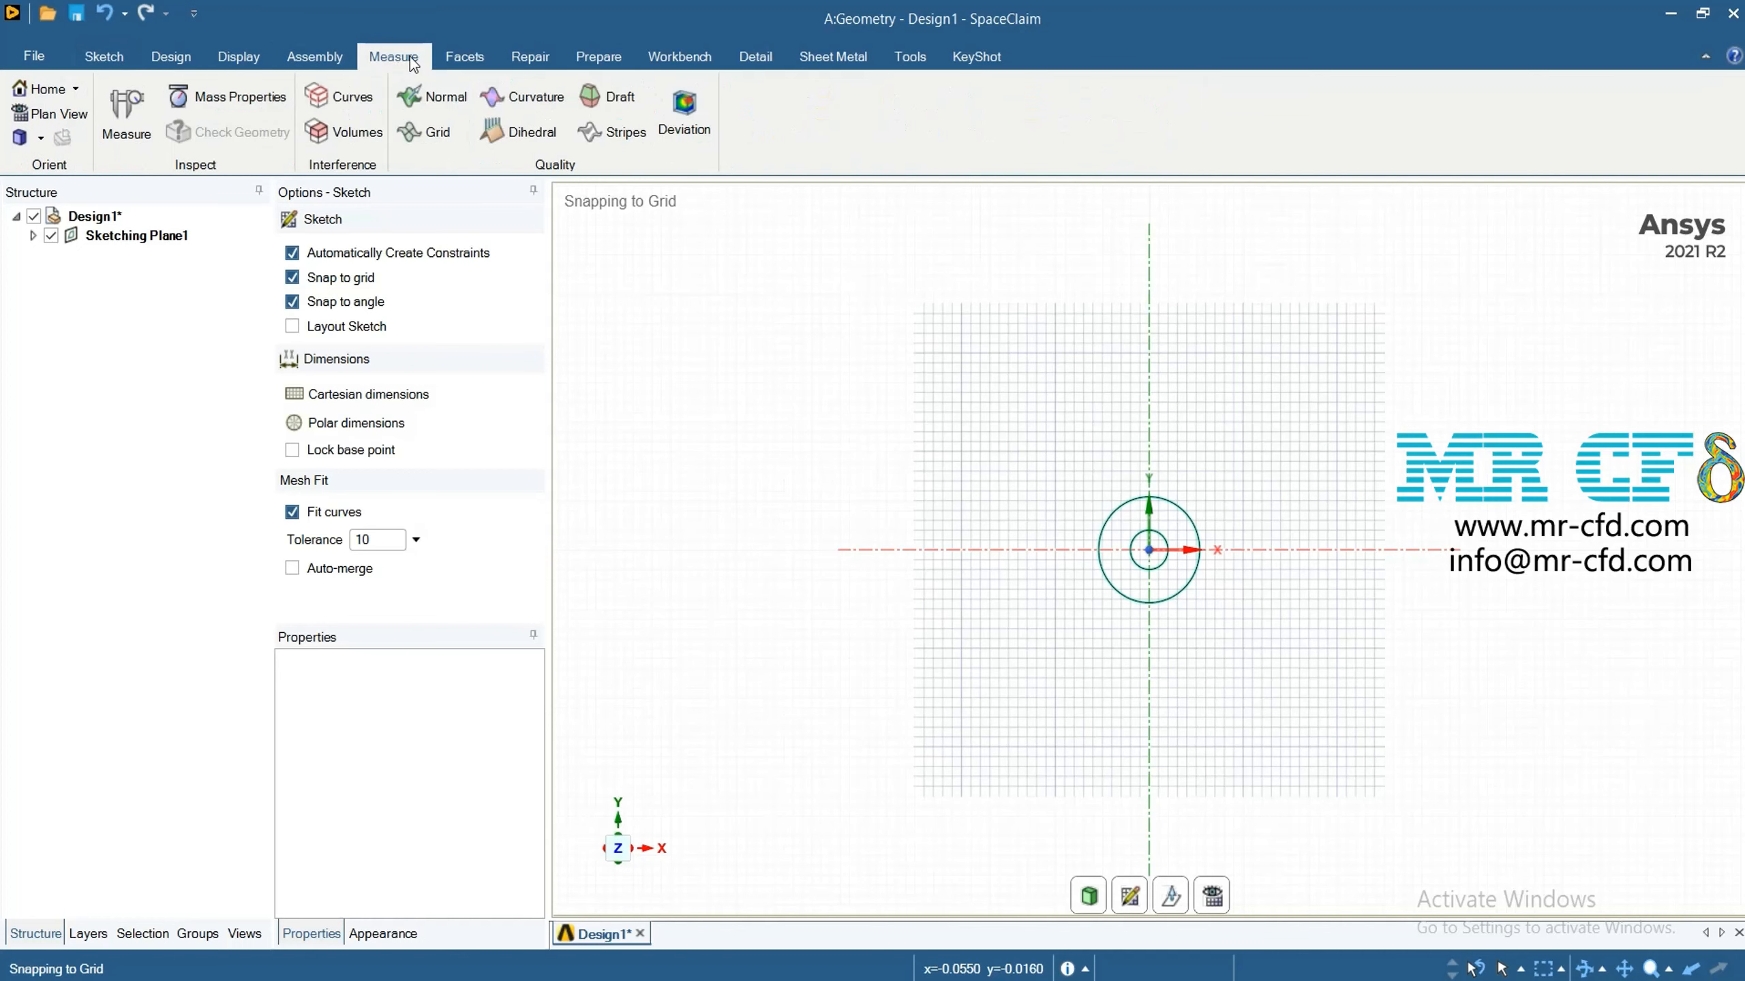
left_click(1183, 512)
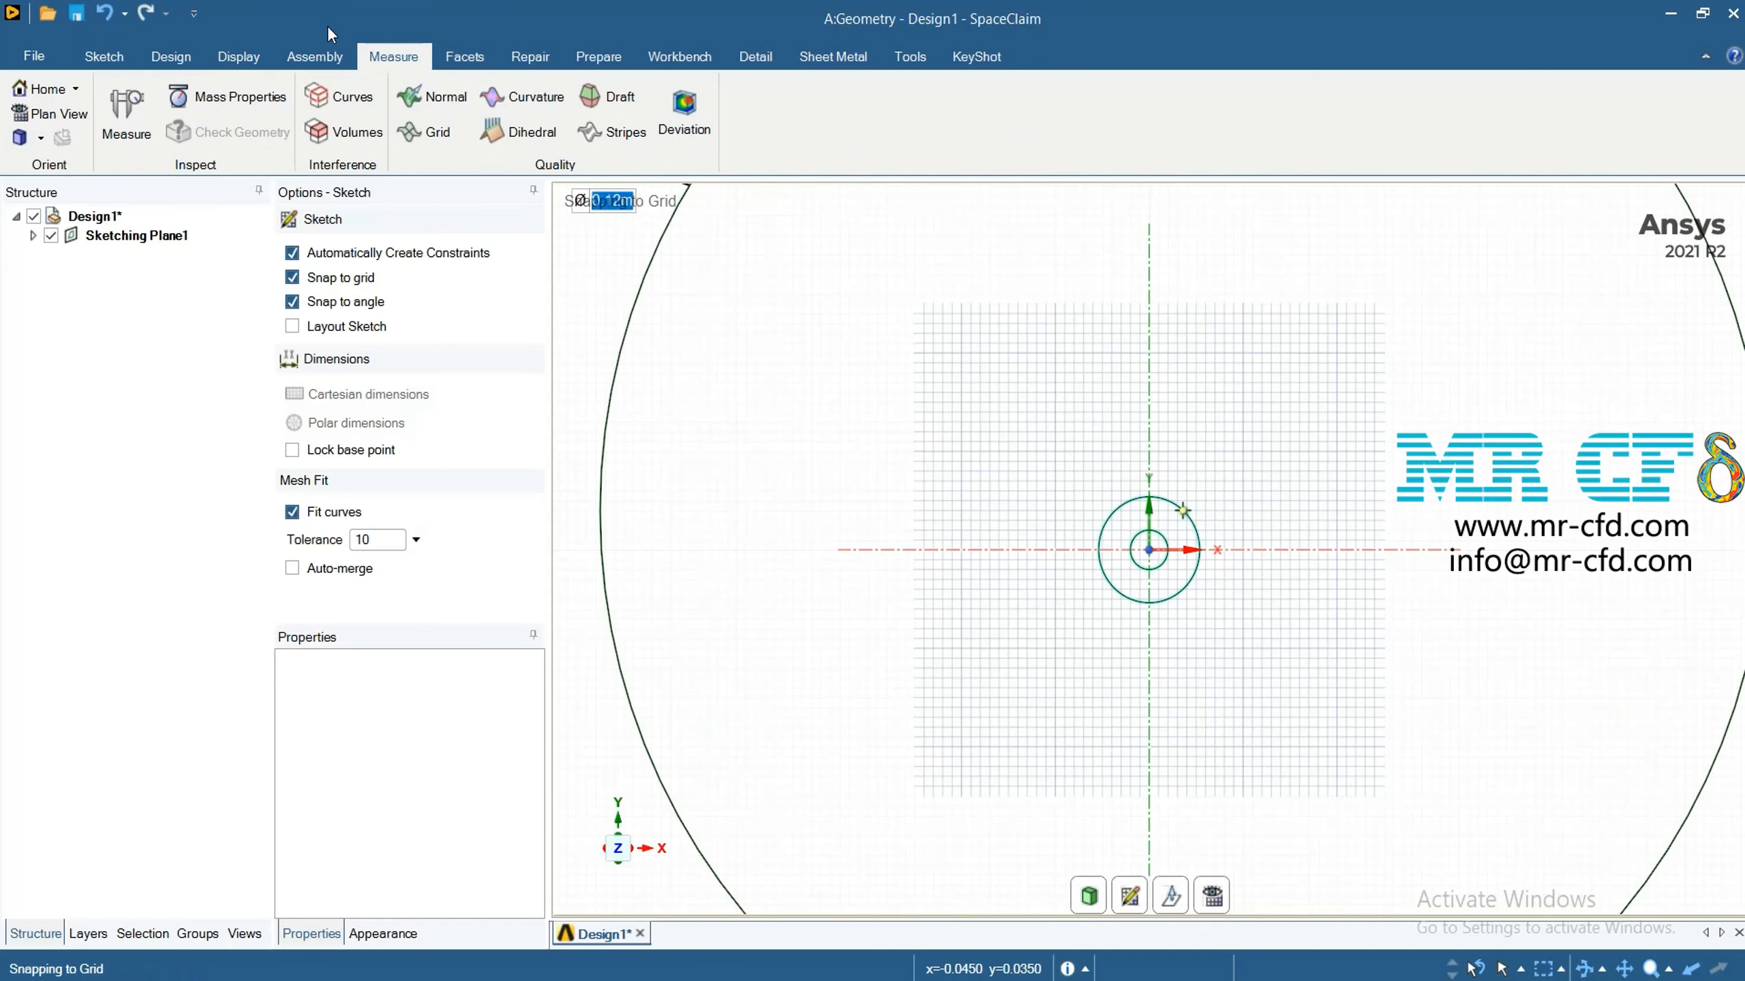
left_click(175, 61)
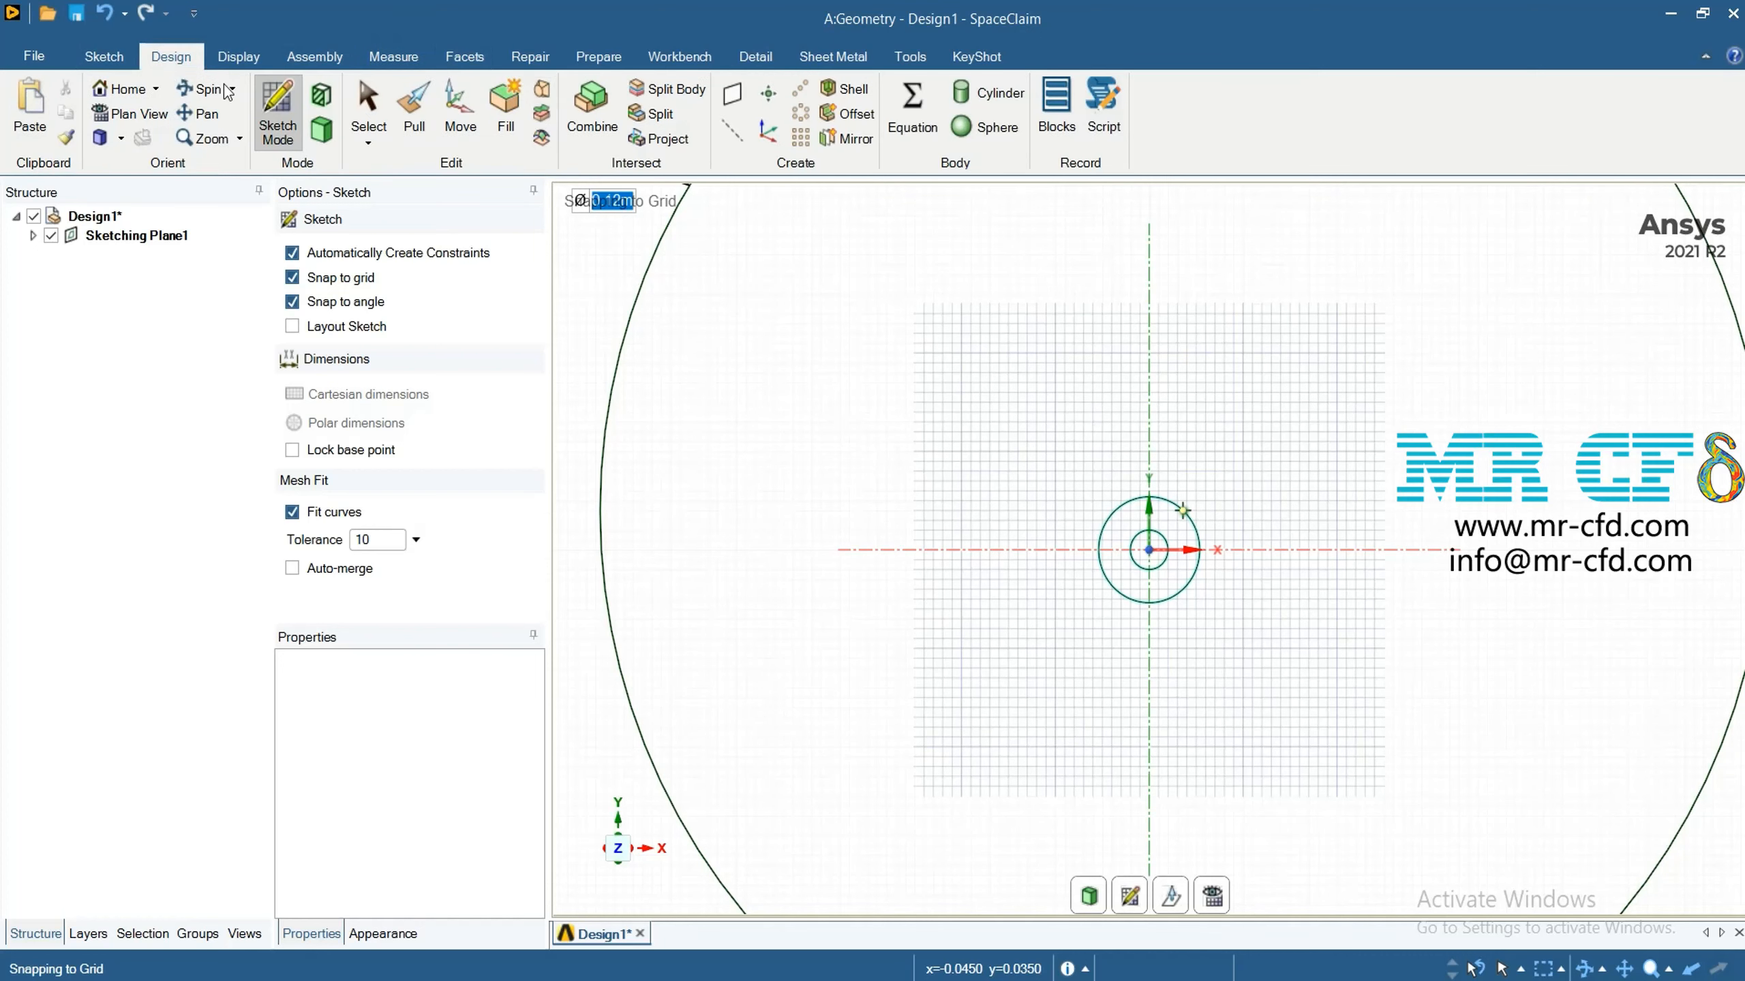
left_click(104, 57)
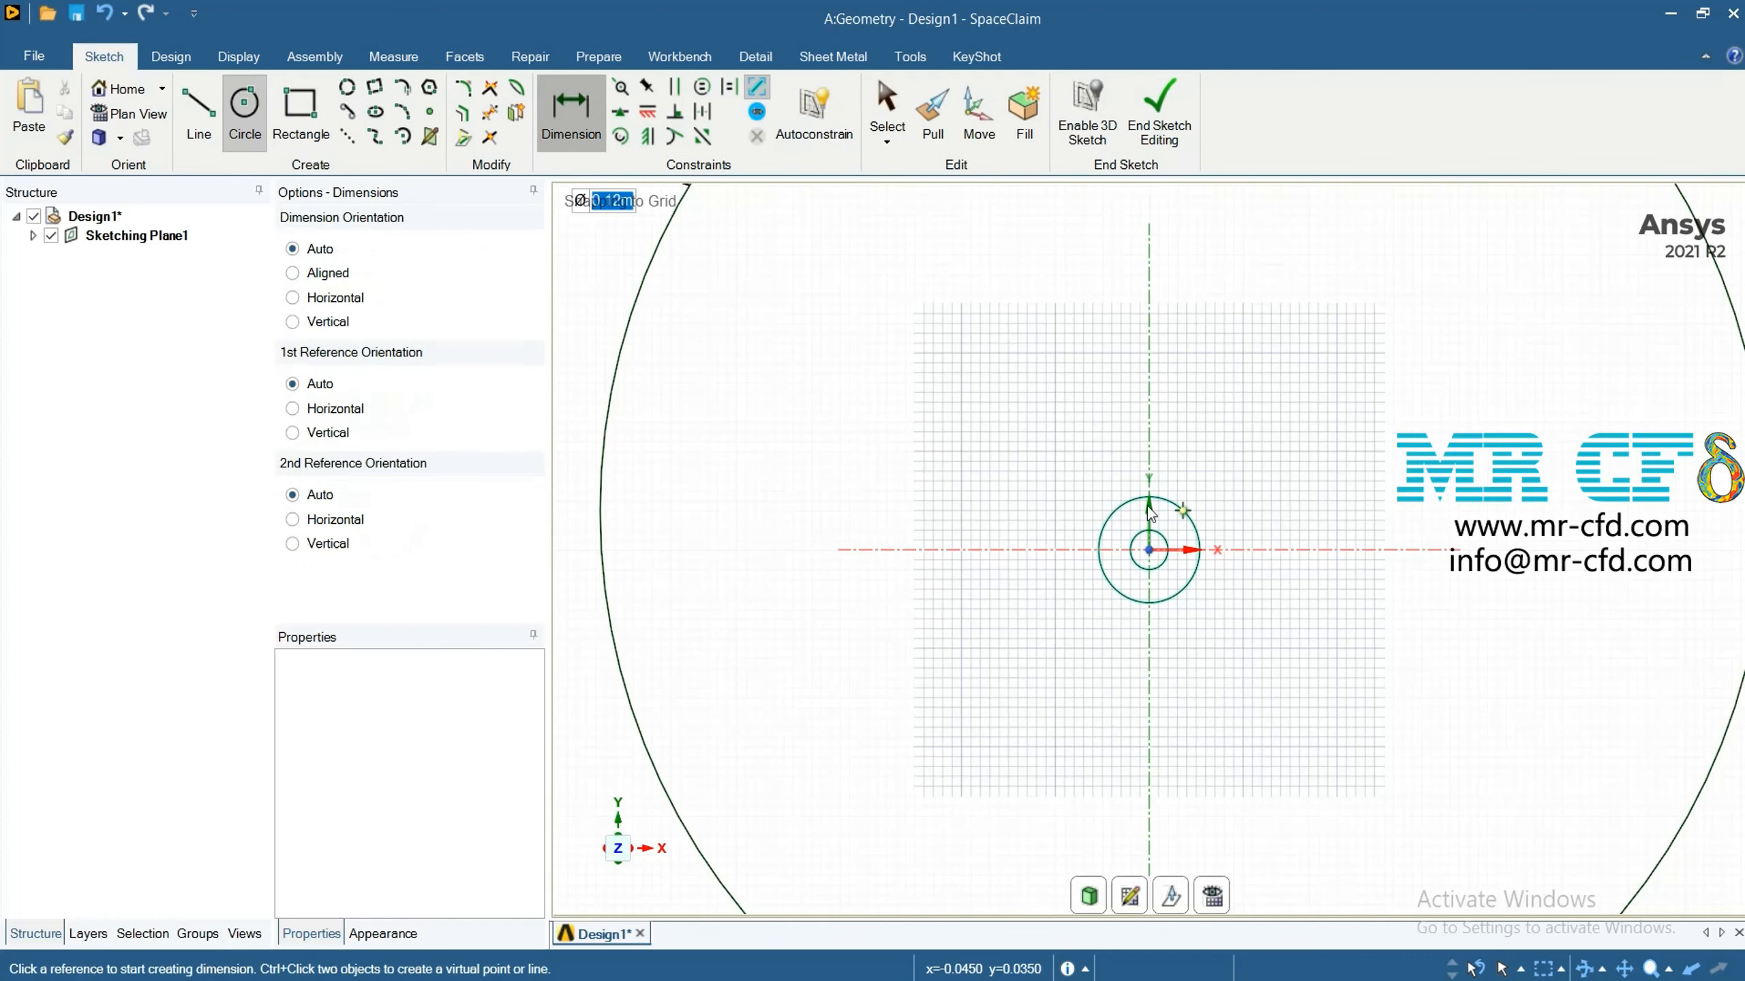
Dimension the outer circle's diameter and double it by changing the value to 0.011*2 m
left_click(1195, 521)
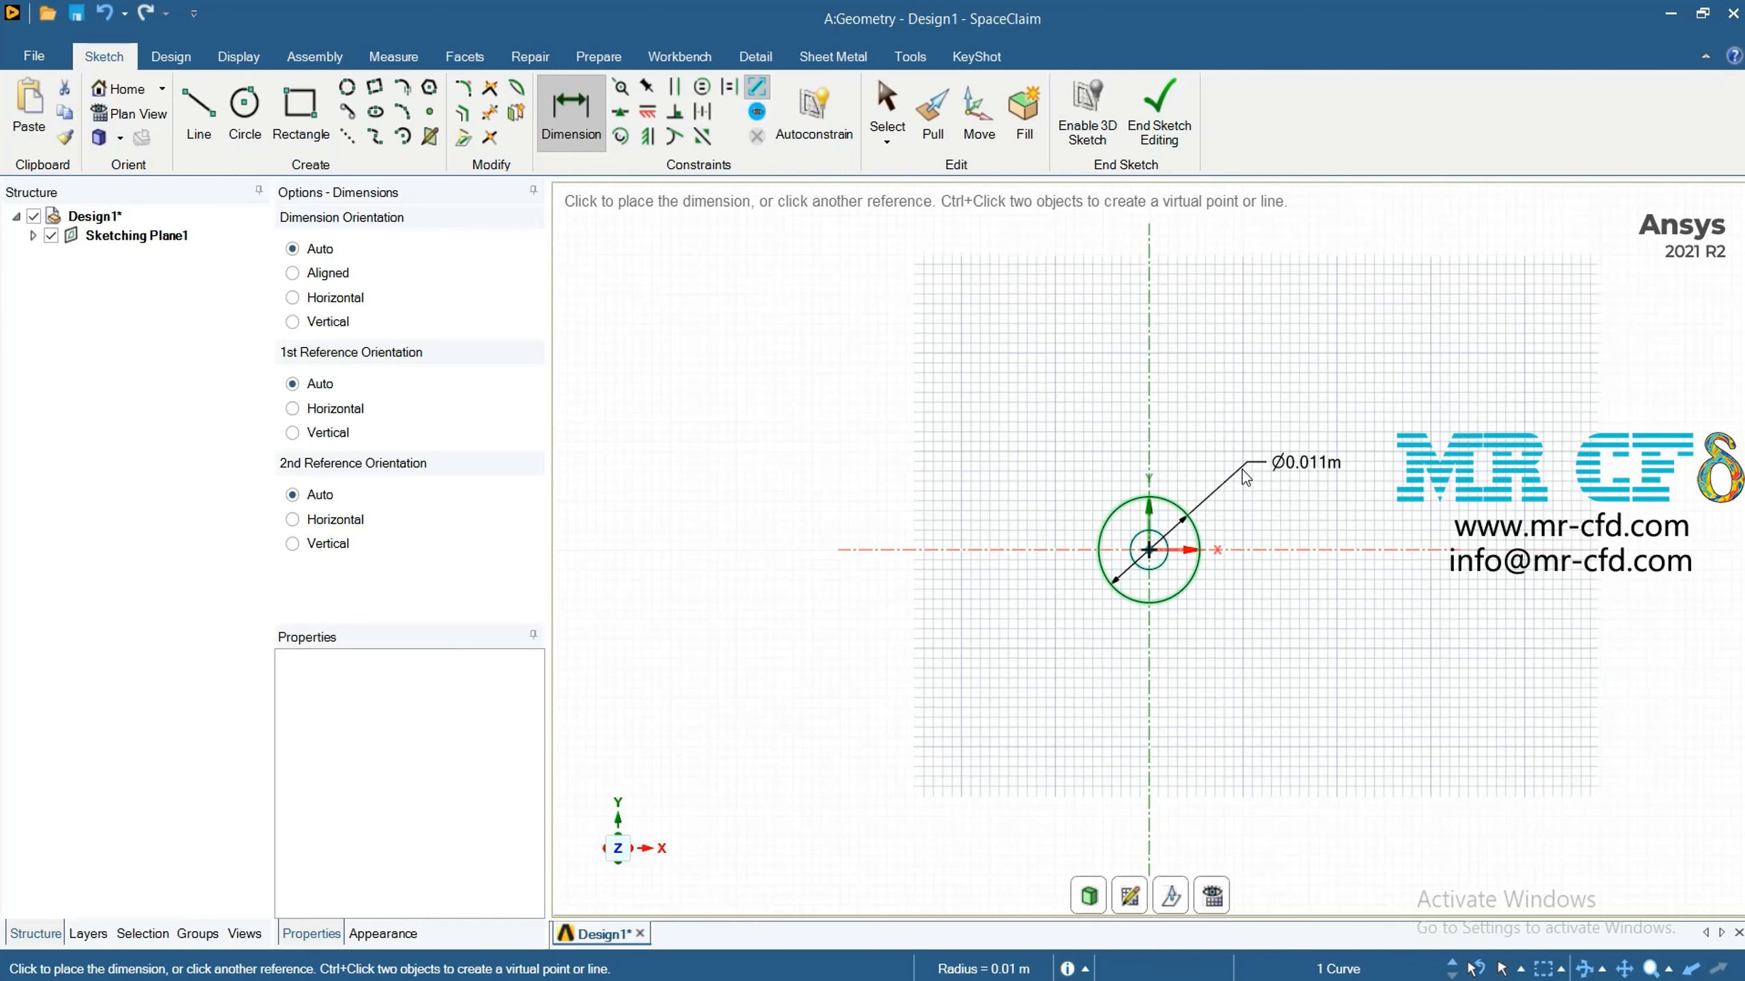
left_click(1289, 504)
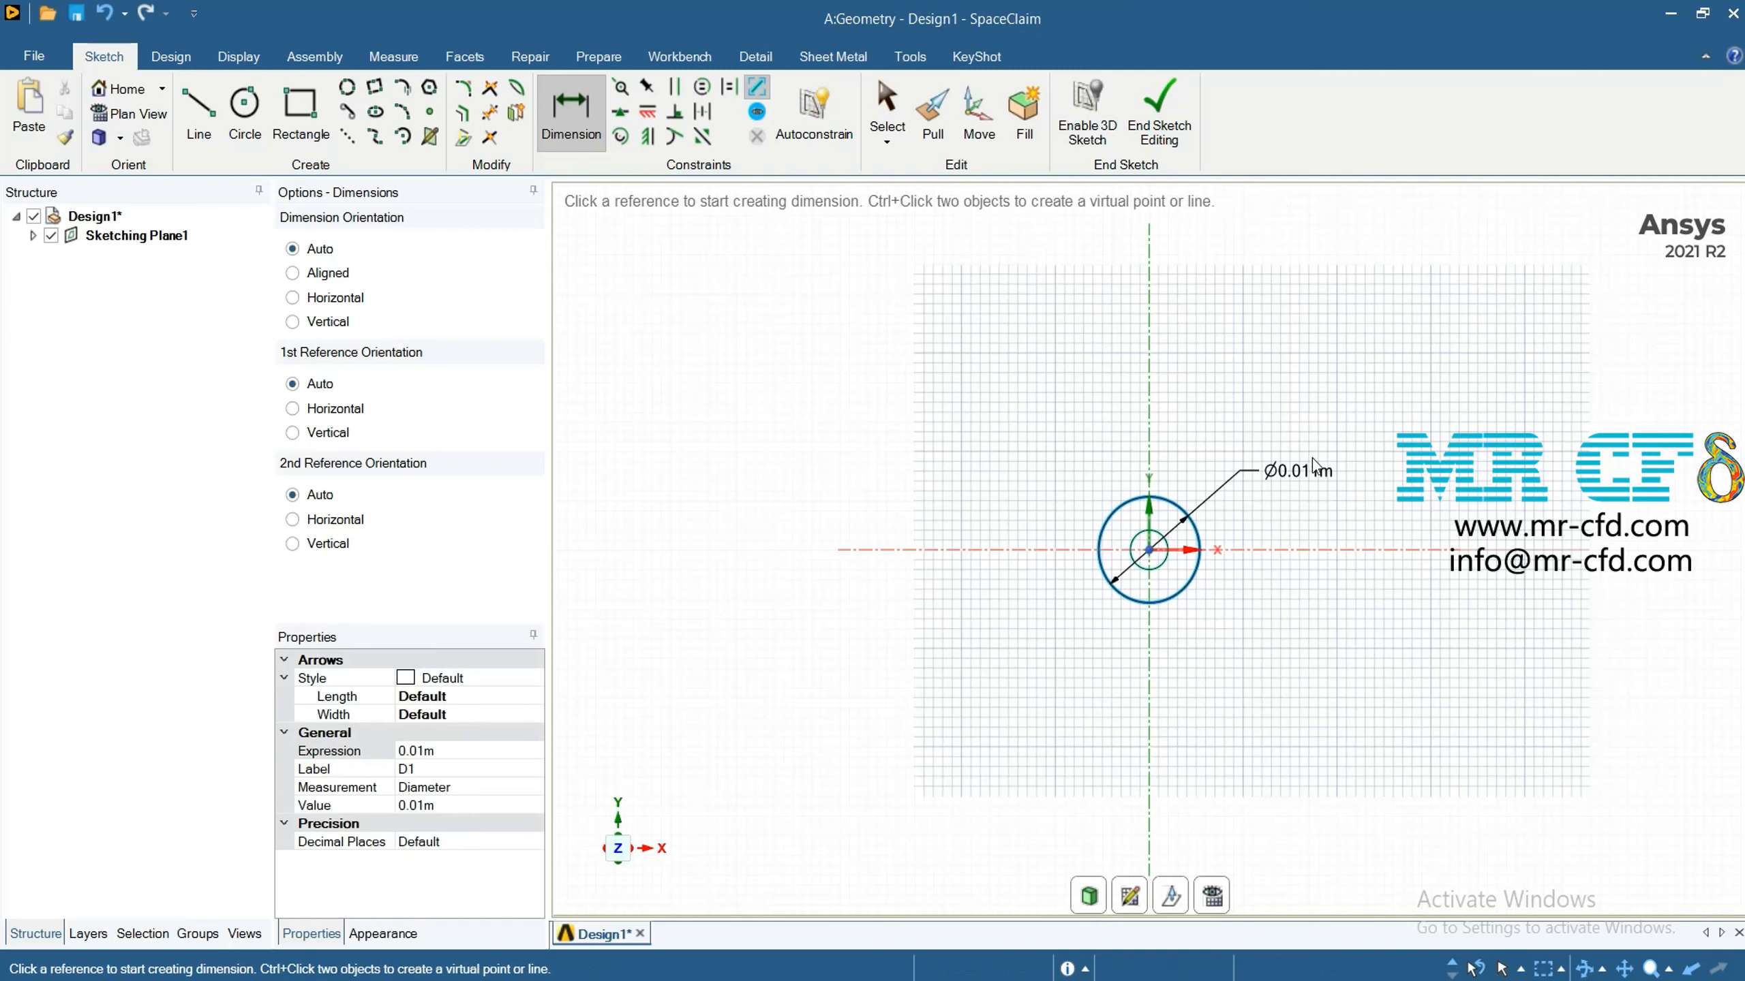
double_click(1306, 469)
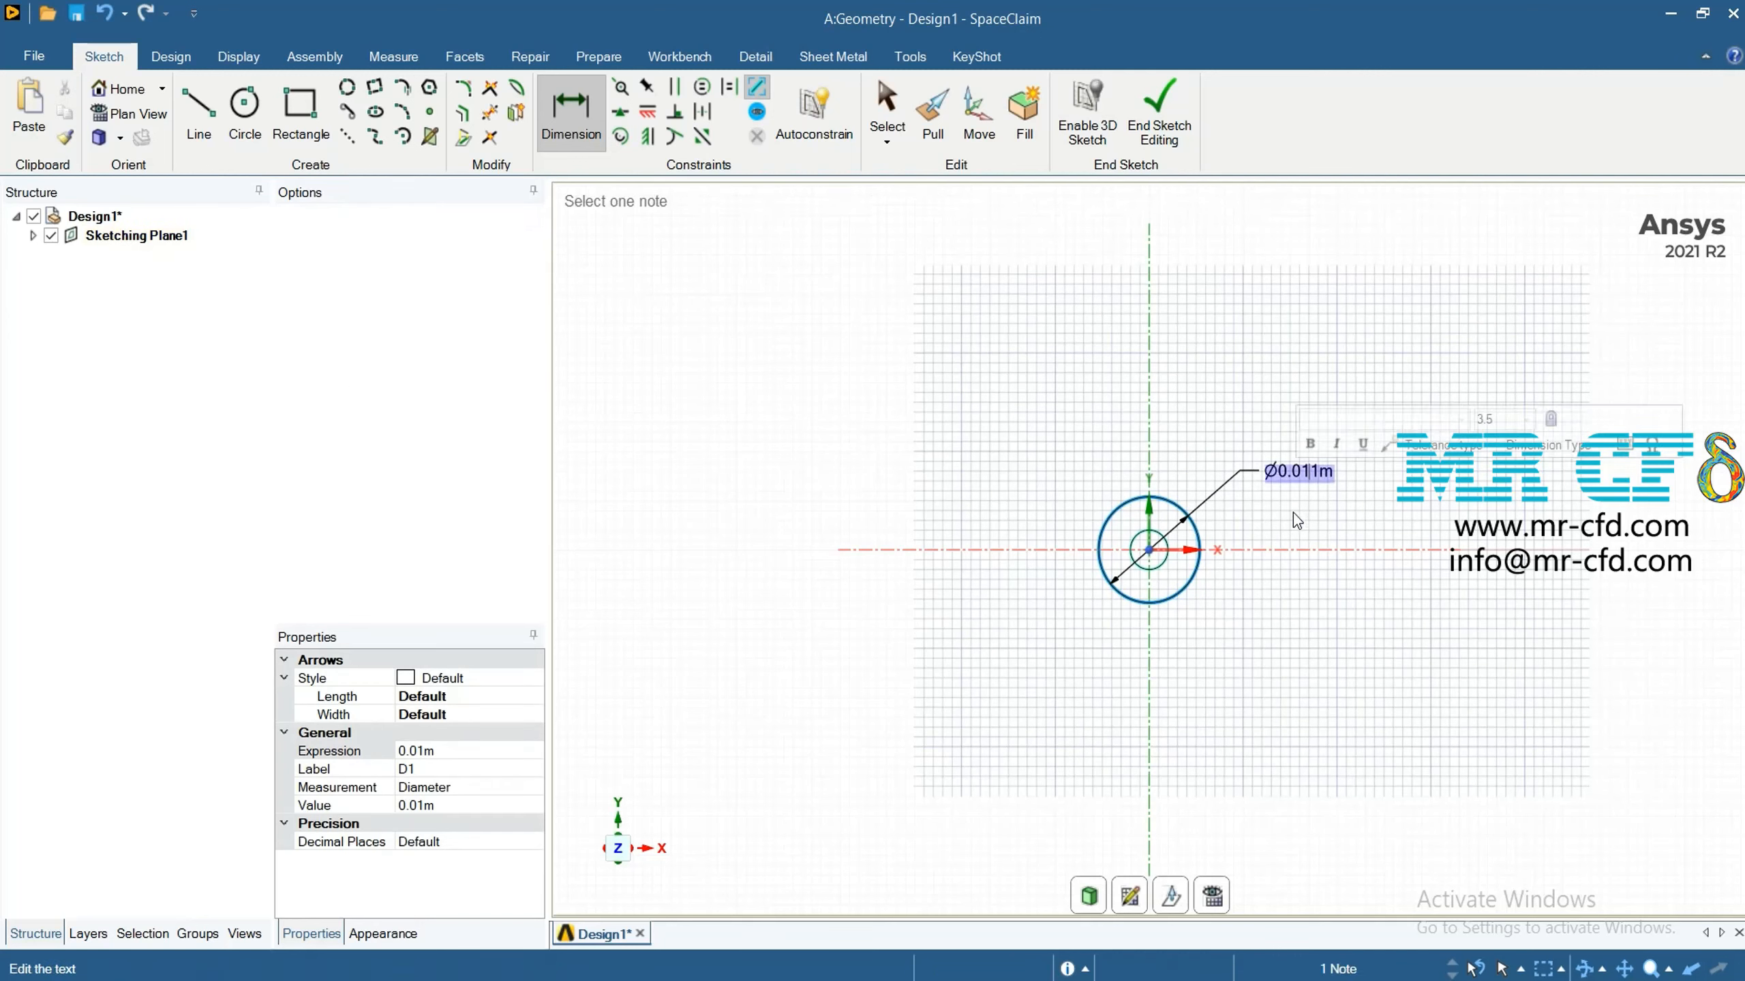
left_click(1316, 475)
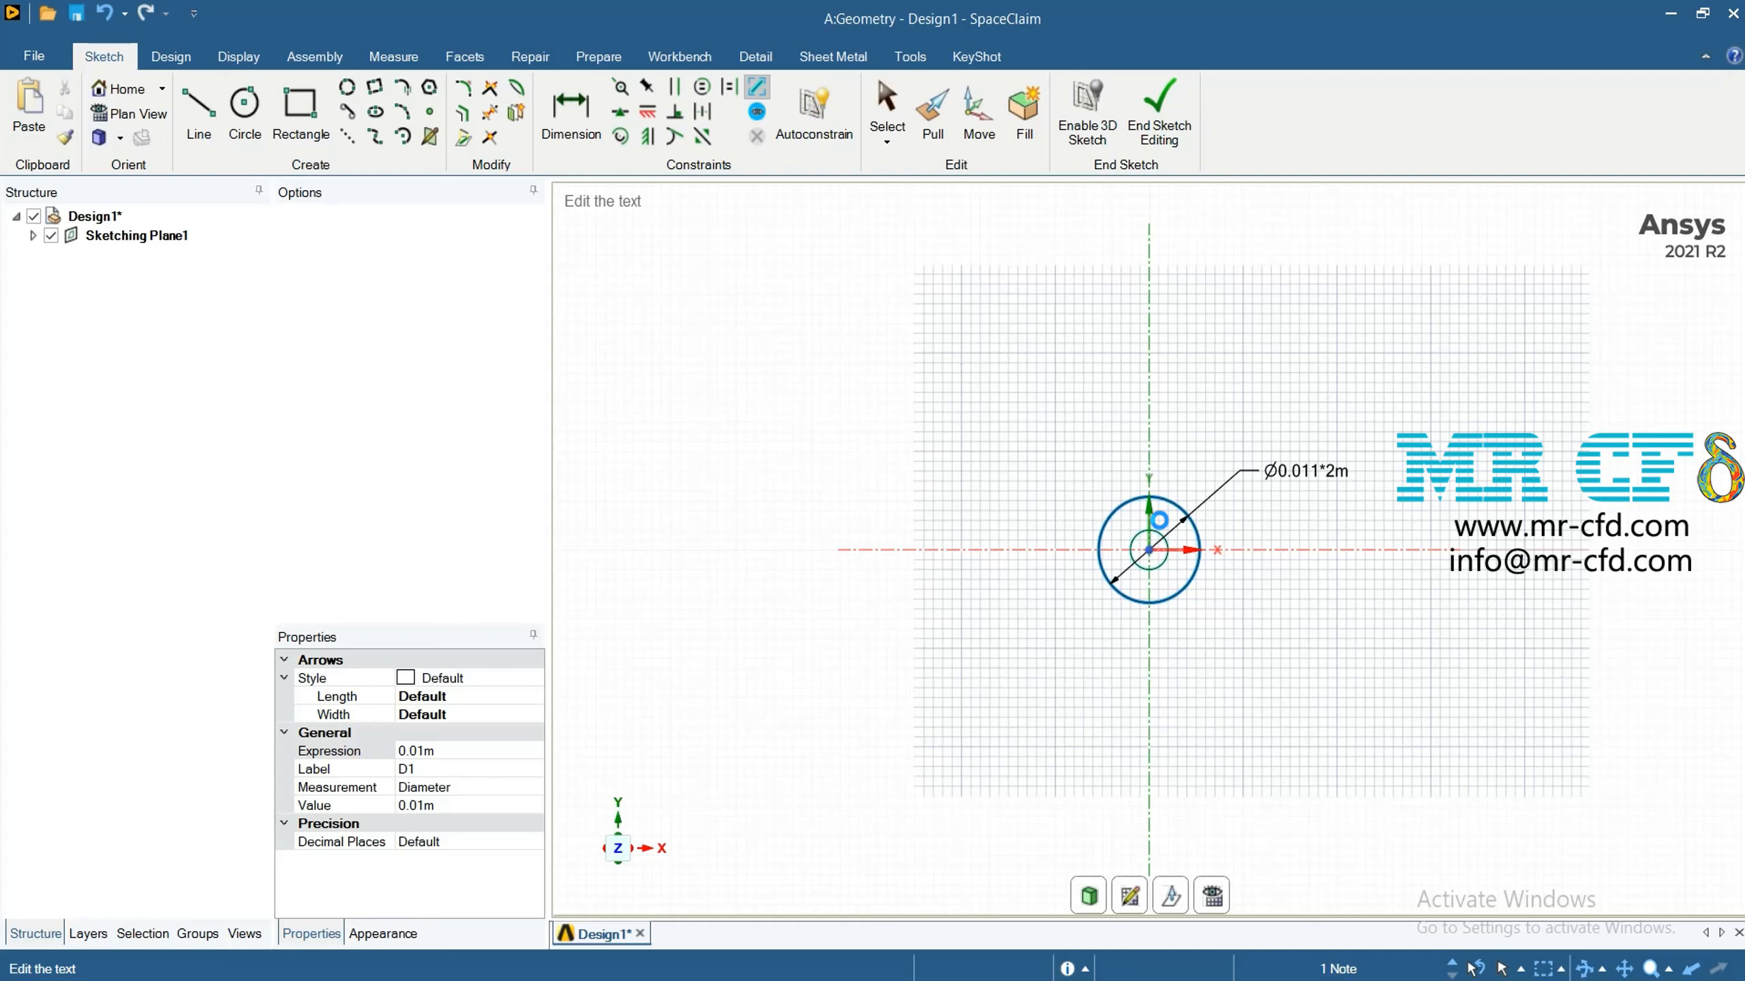
key("Return")
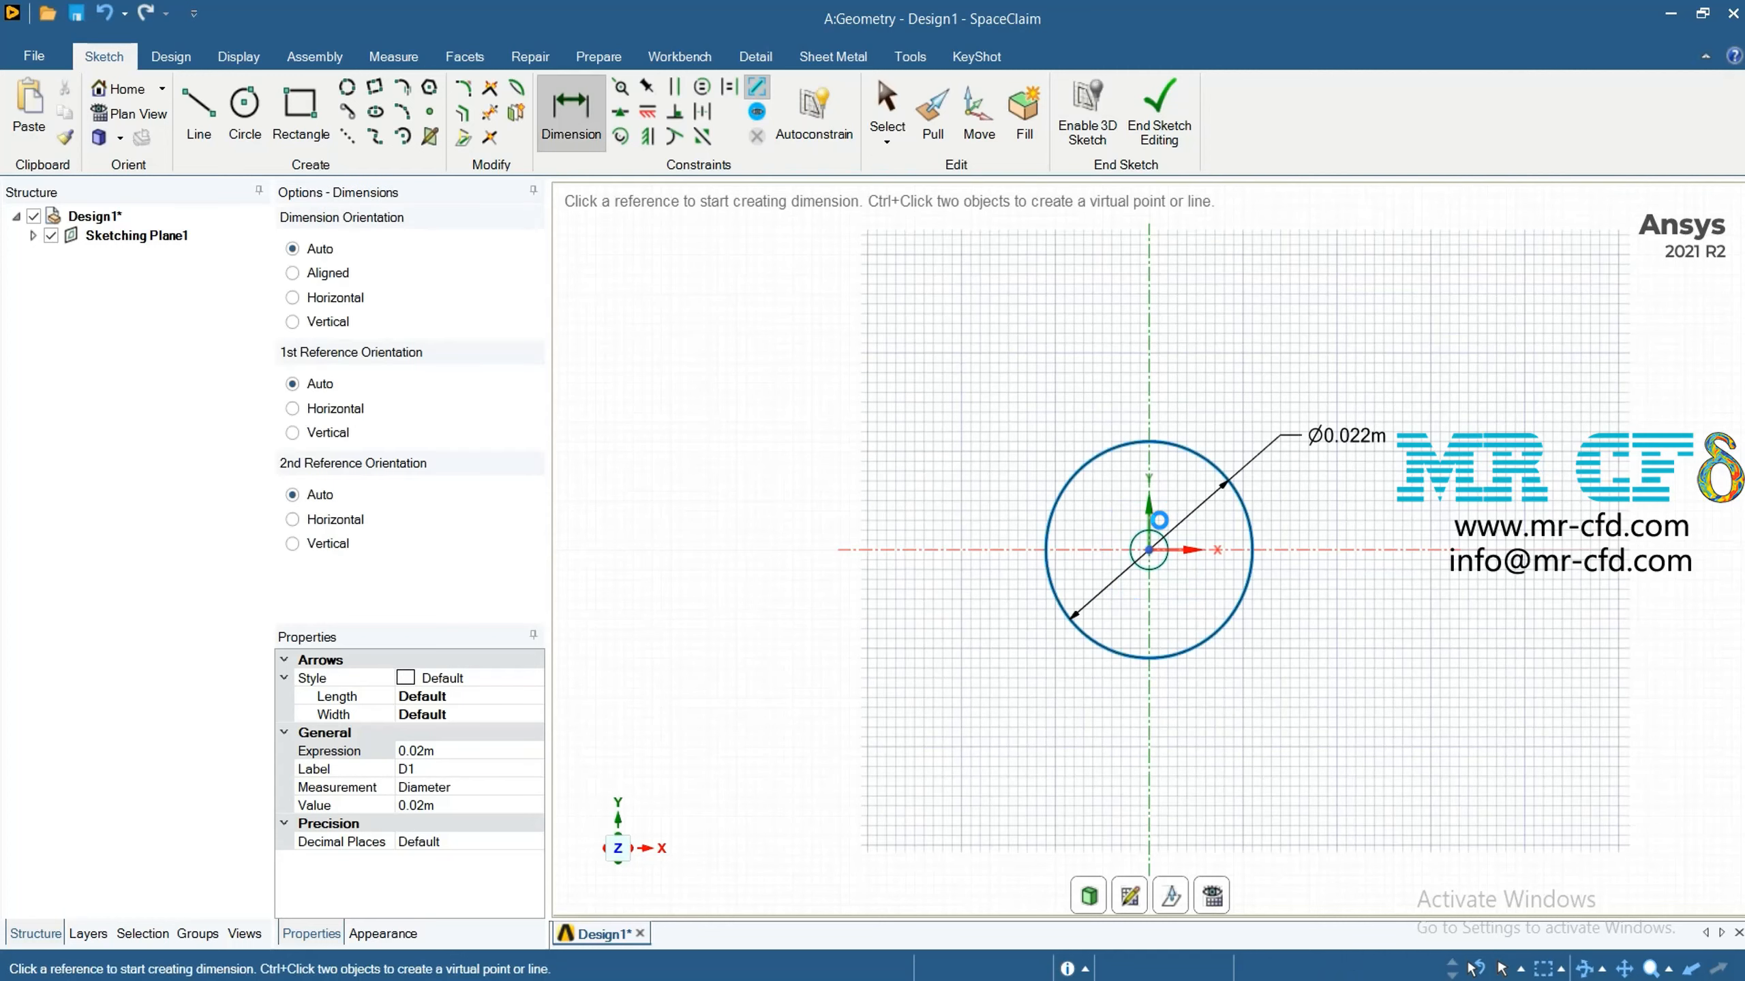
Dimension the inner circle's diameter and double it by changing the value to 0.004*2 m
left_click(1164, 572)
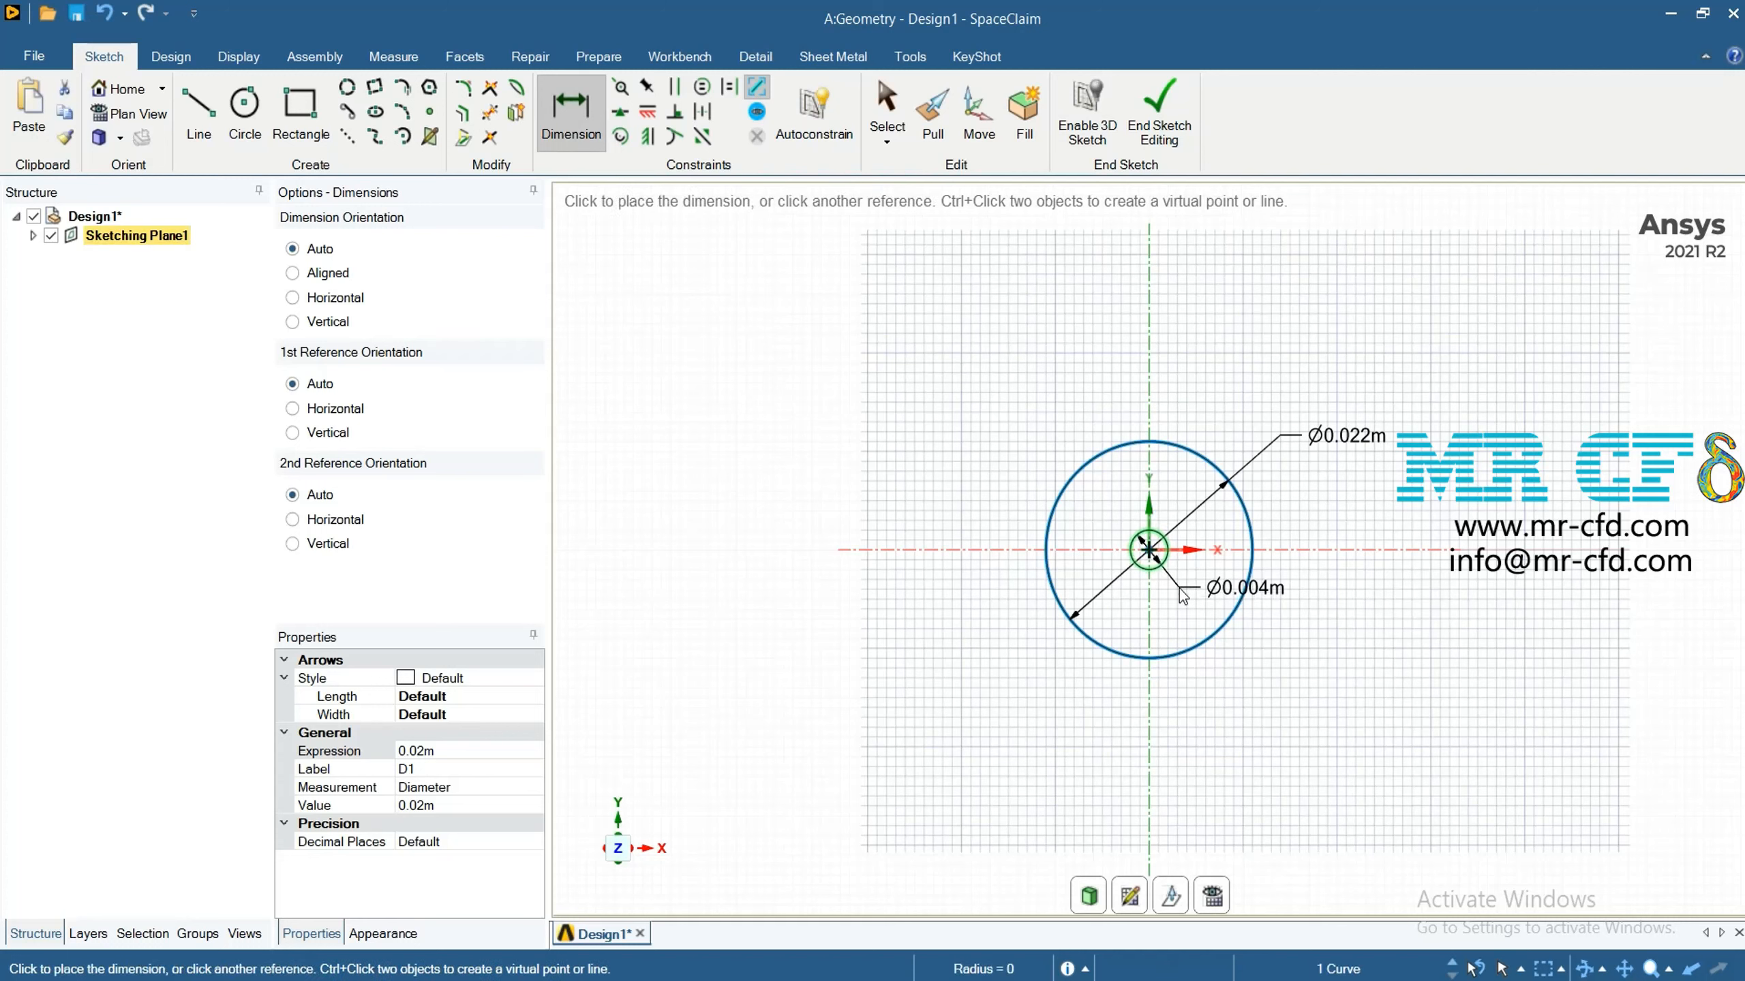
left_click(1246, 602)
double_click(1289, 597)
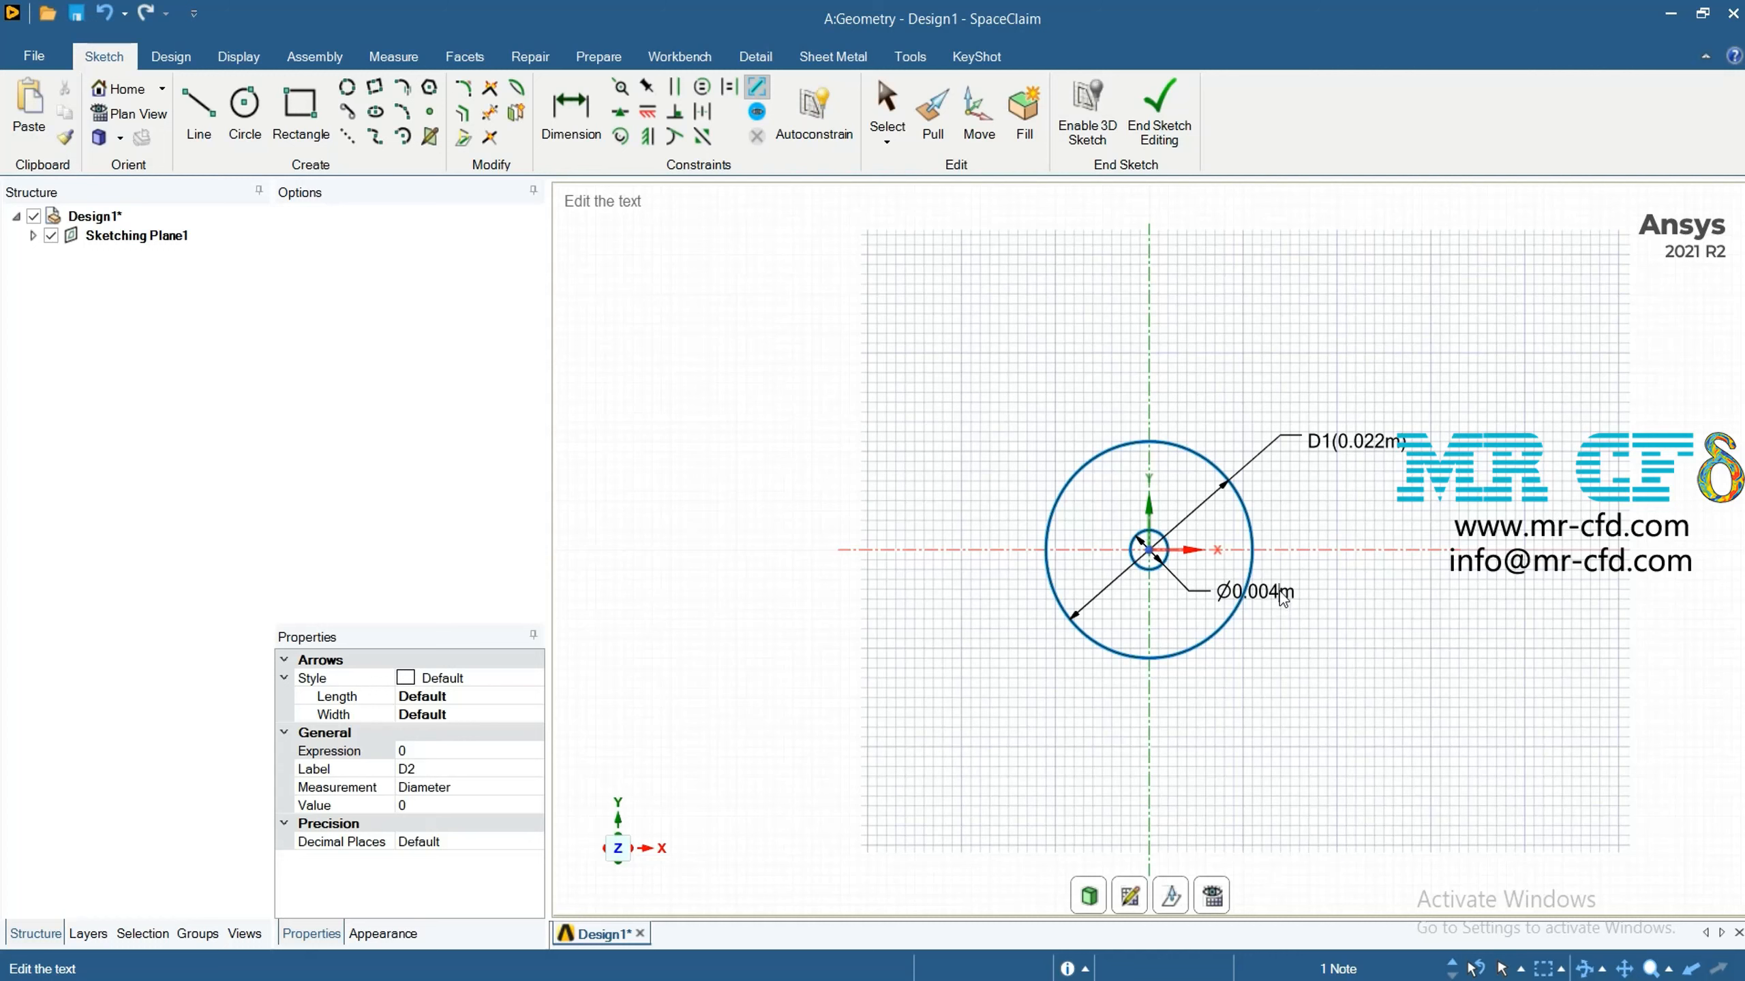
type("*2")
key("Return")
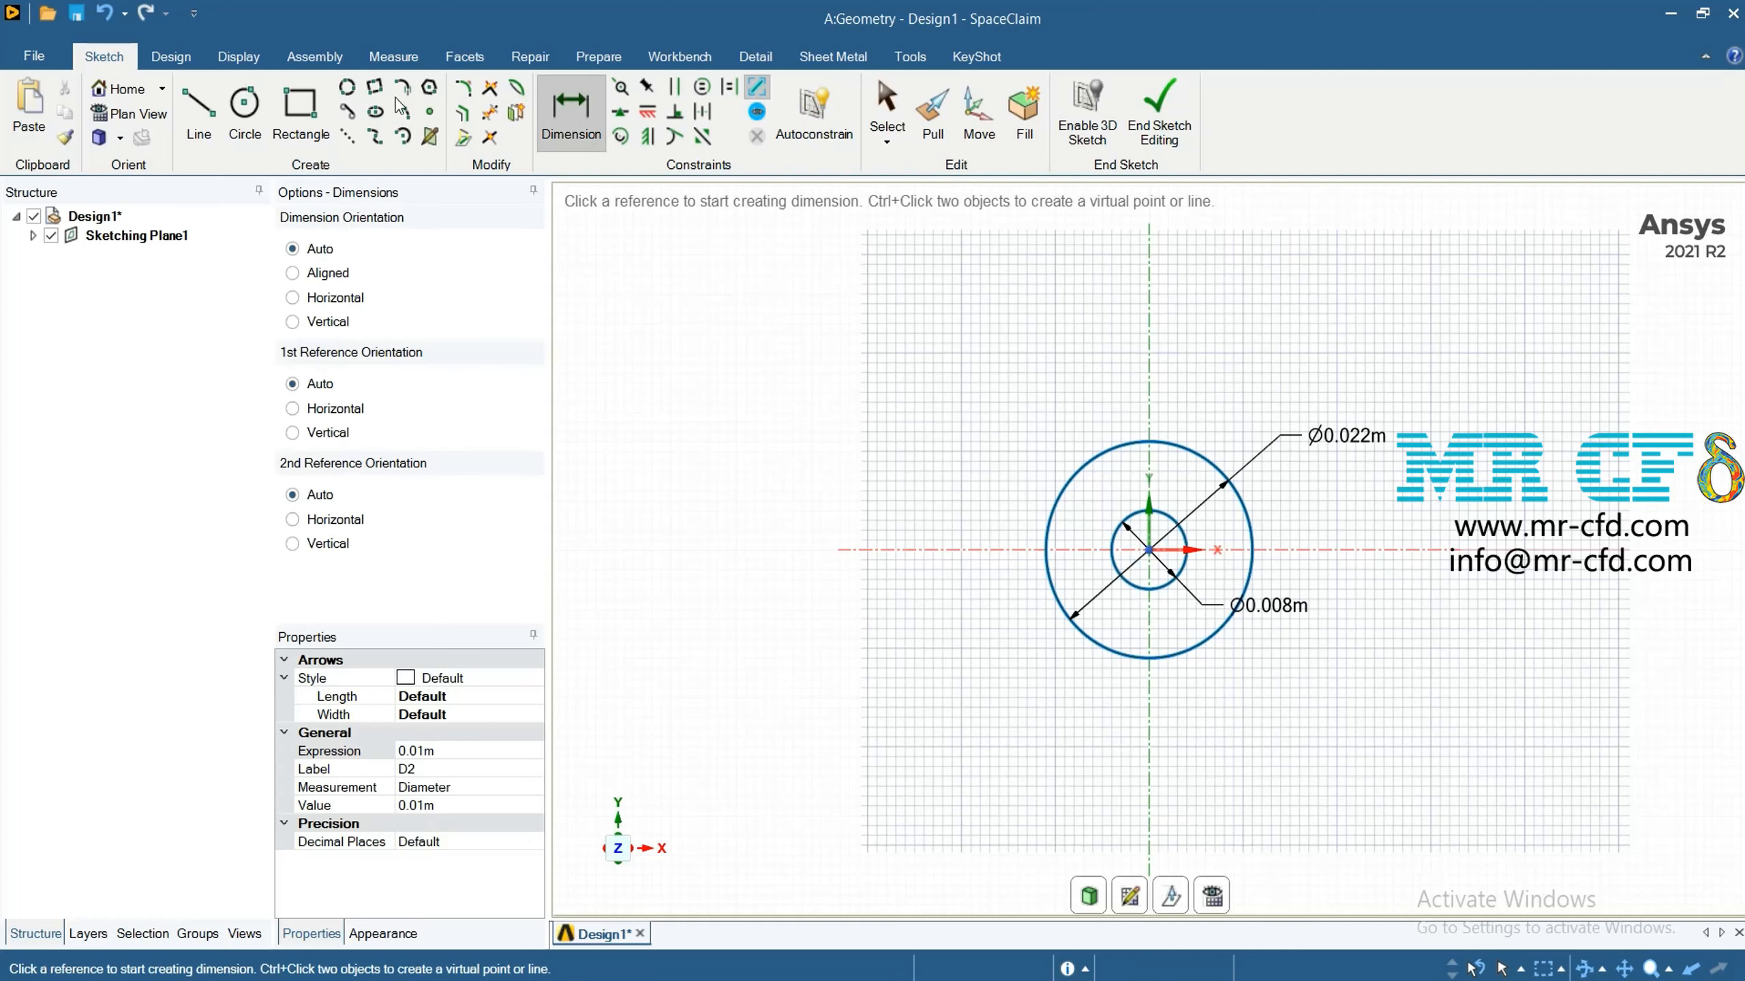
Finish the sketch and pull the ring-shaped face between the two circles 0.42 m in the negative Z direction
left_click(1160, 110)
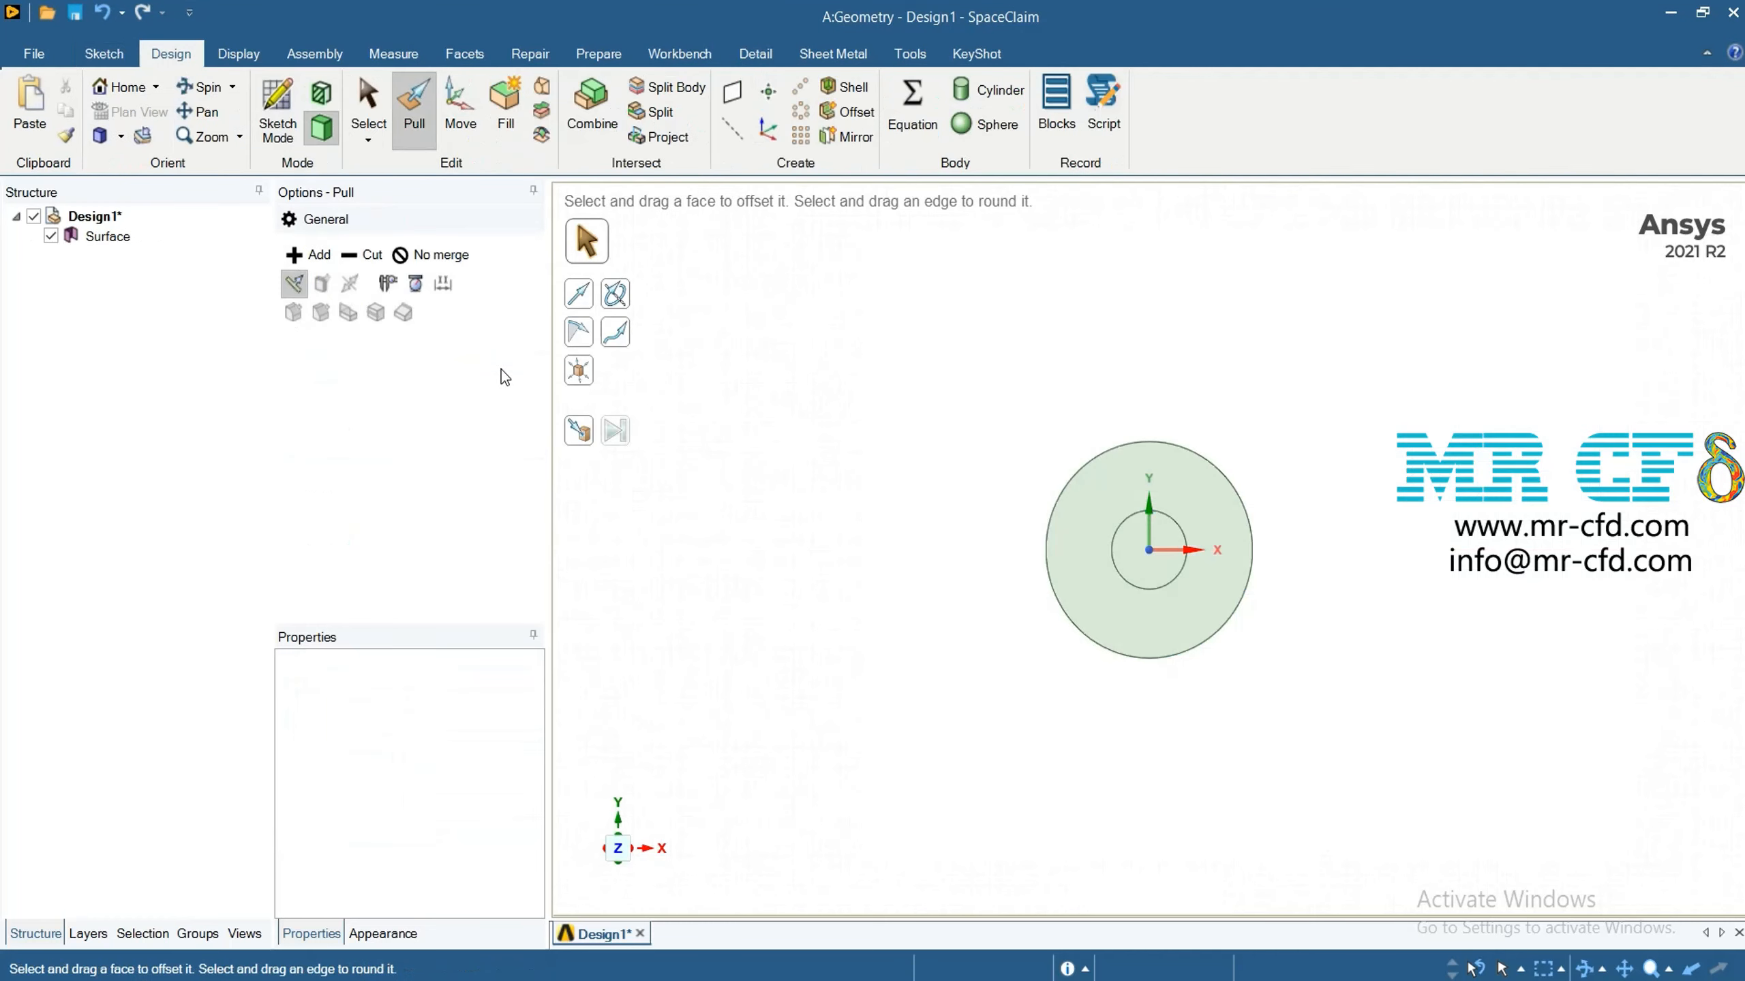
left_click(100, 135)
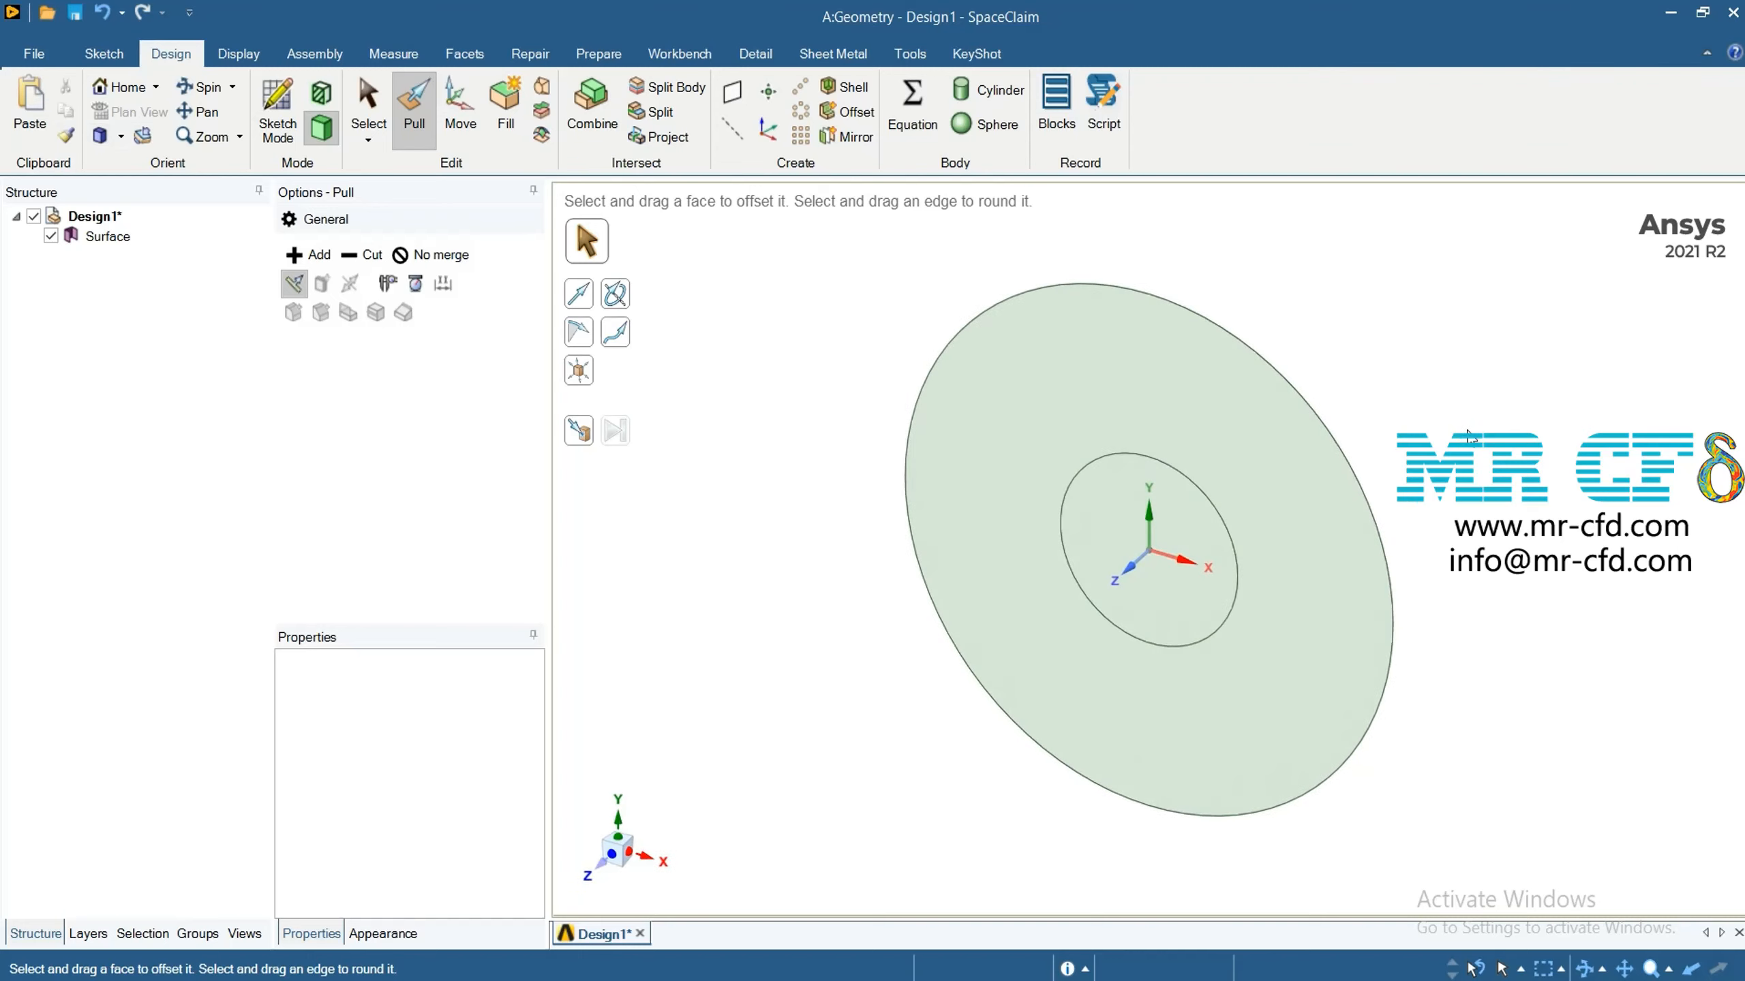
scroll(1408, 462, "down", 3)
scroll(1408, 462, "down", 2)
left_click(1359, 469)
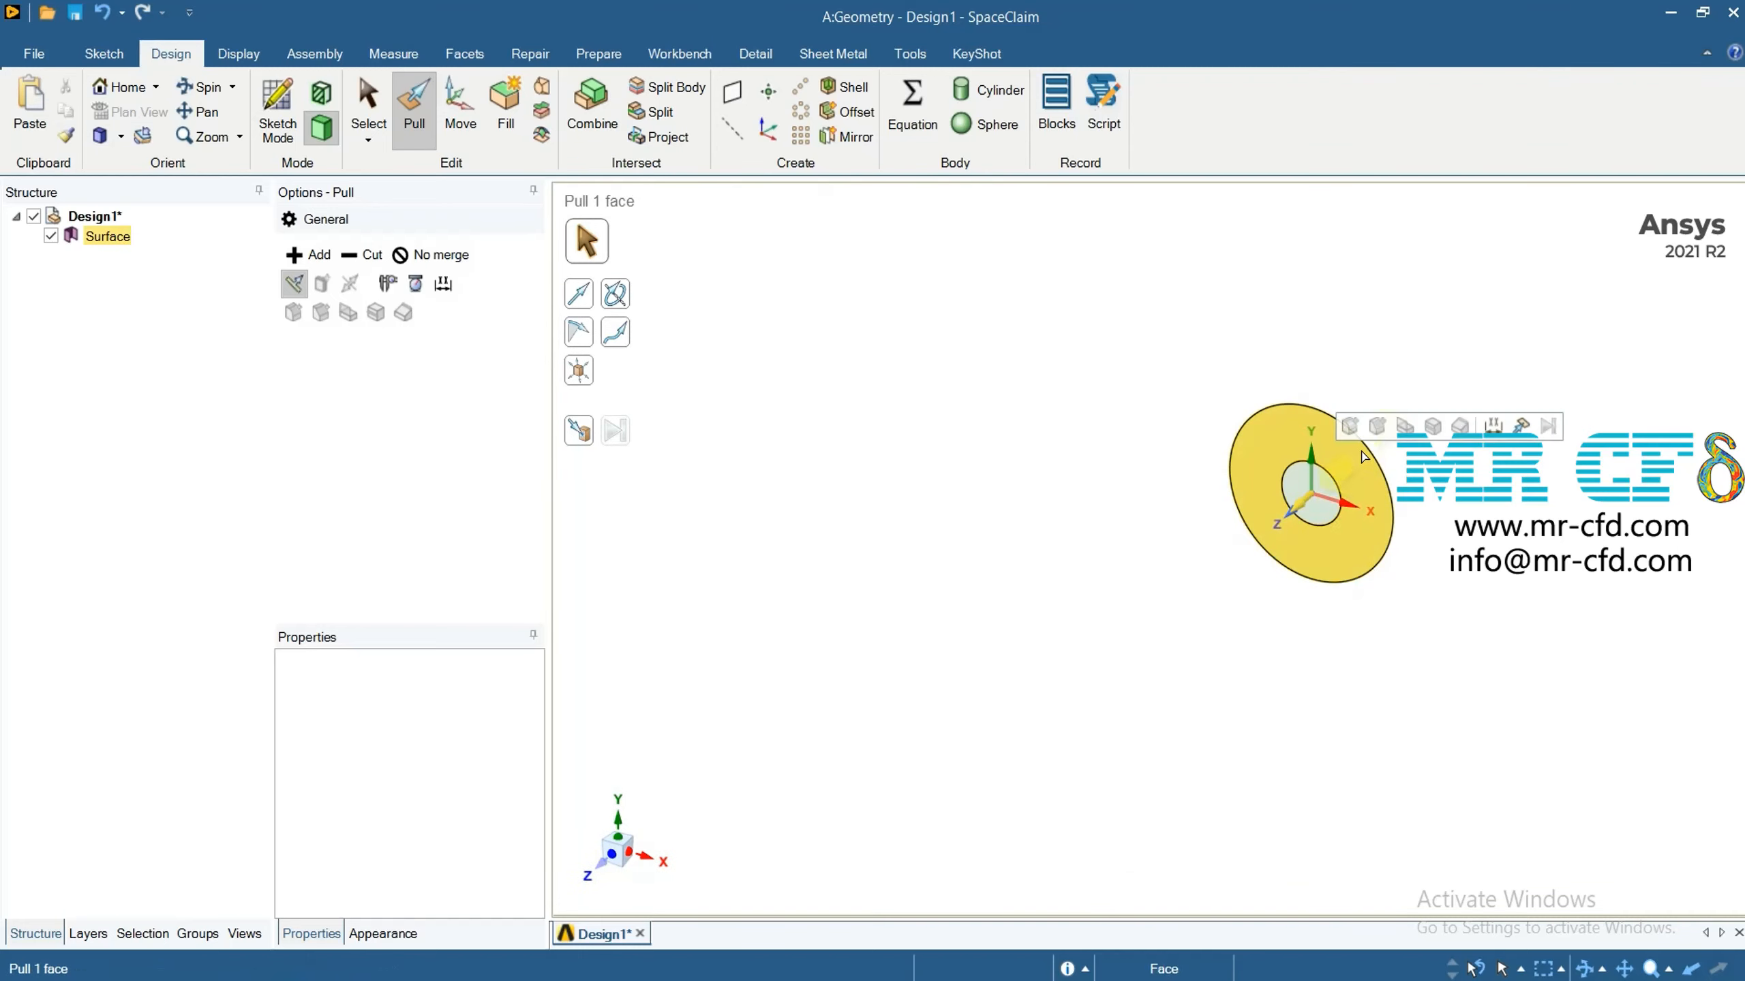
left_click_drag(1359, 470, 1415, 452)
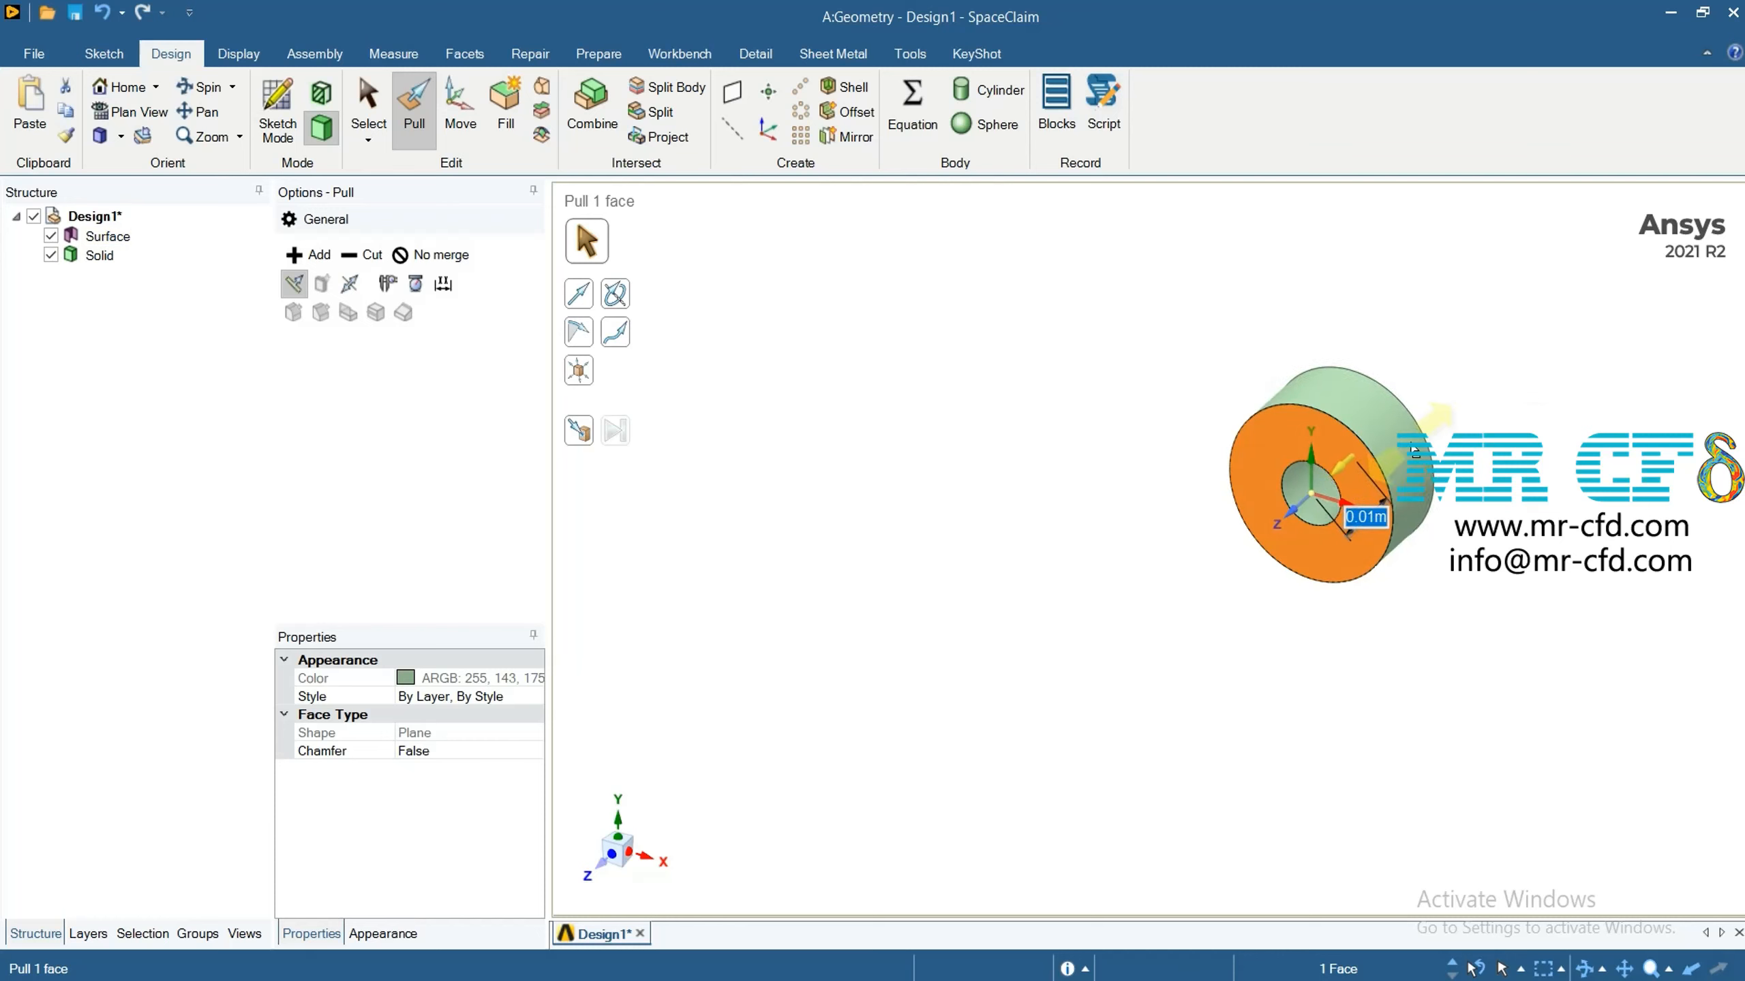
type("0.42")
key("Return")
scroll(1416, 446, "down", 8)
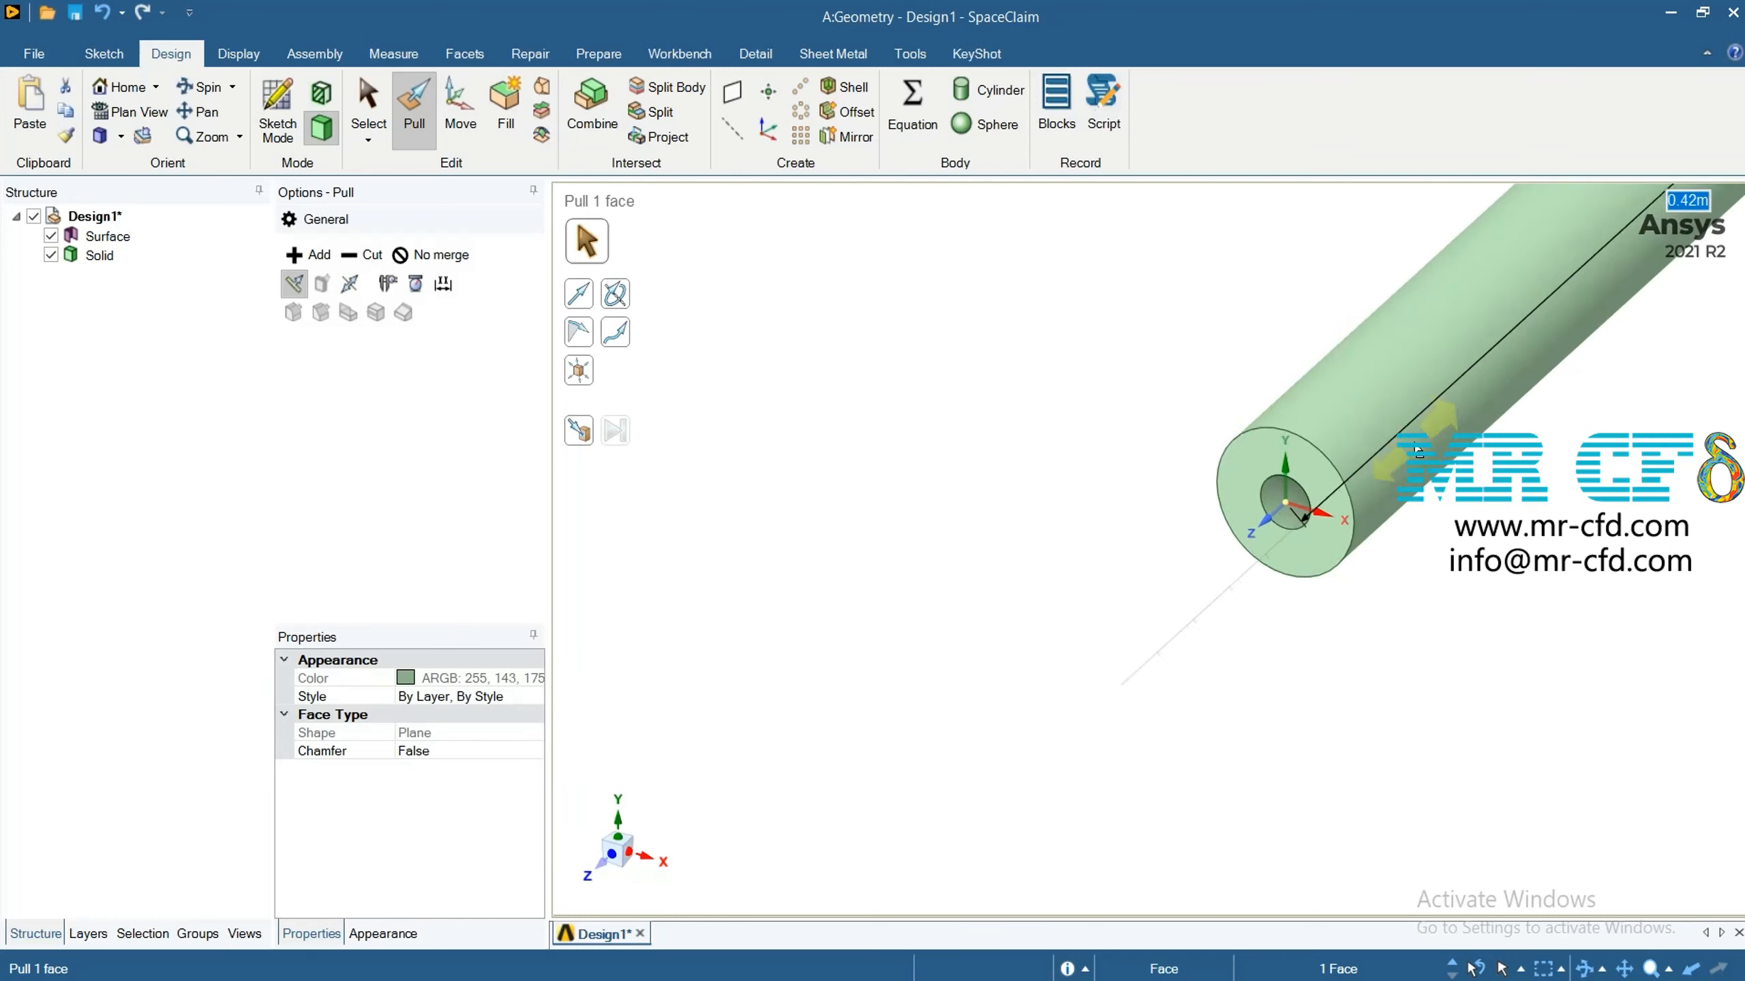
scroll(1320, 689, "down", 3)
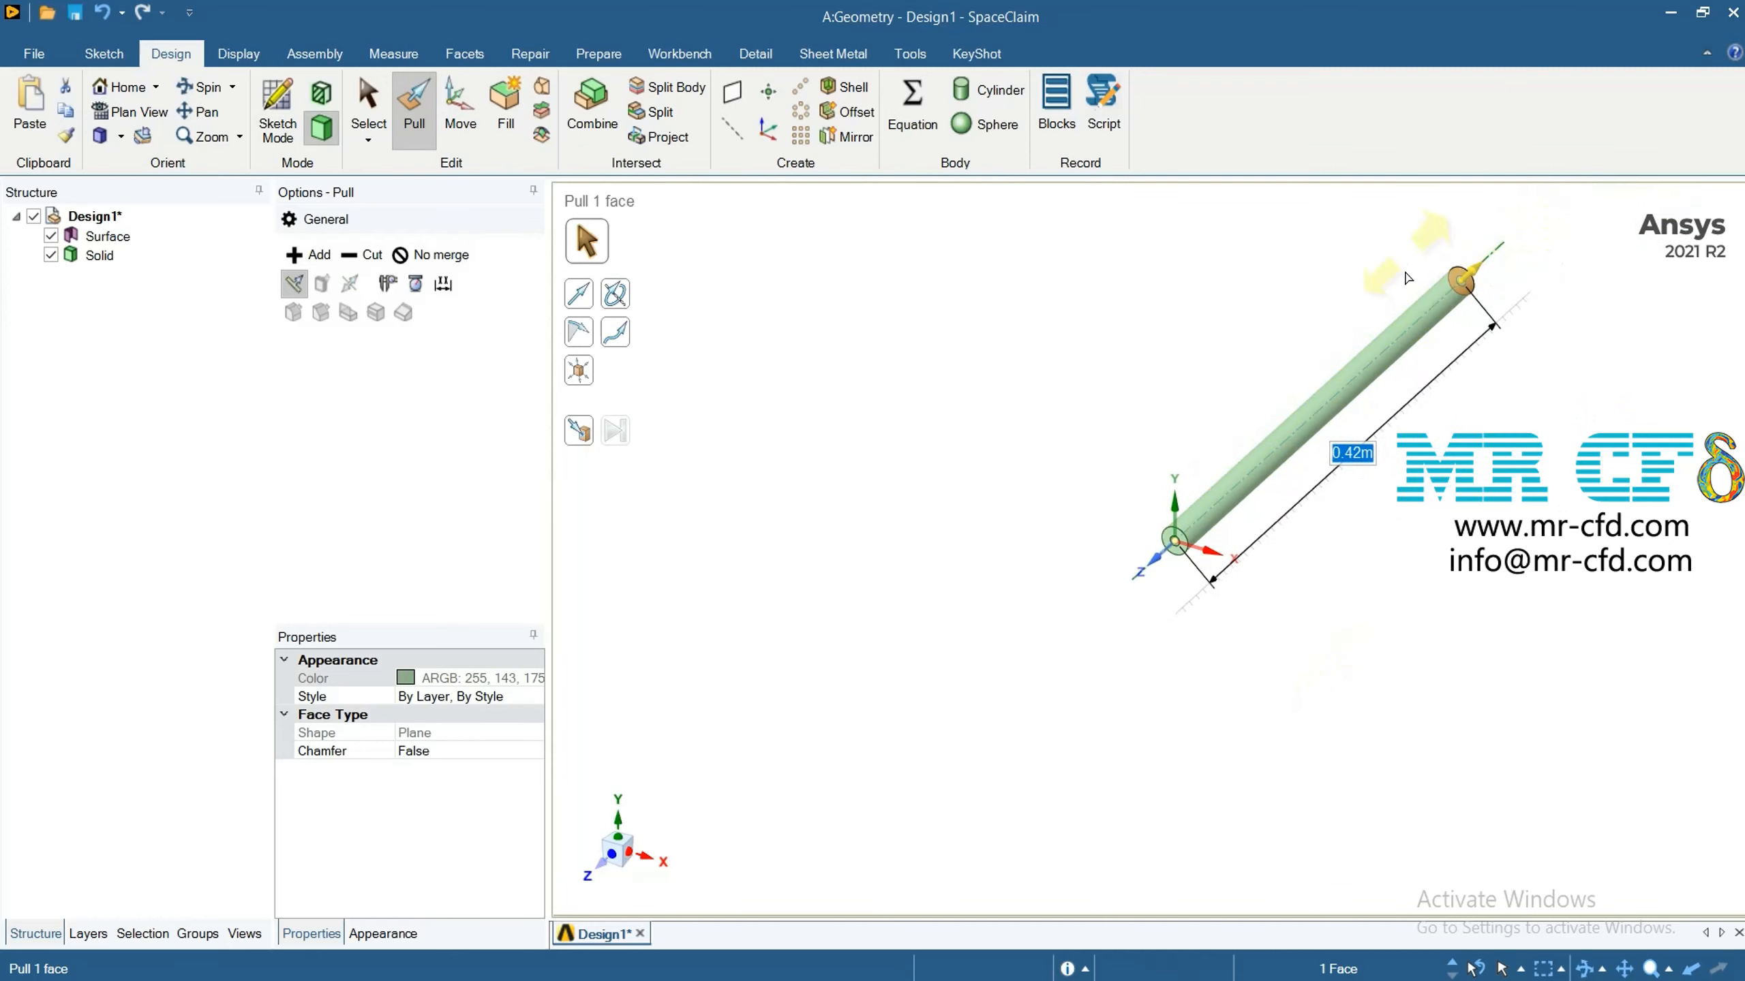
left_click(1120, 717)
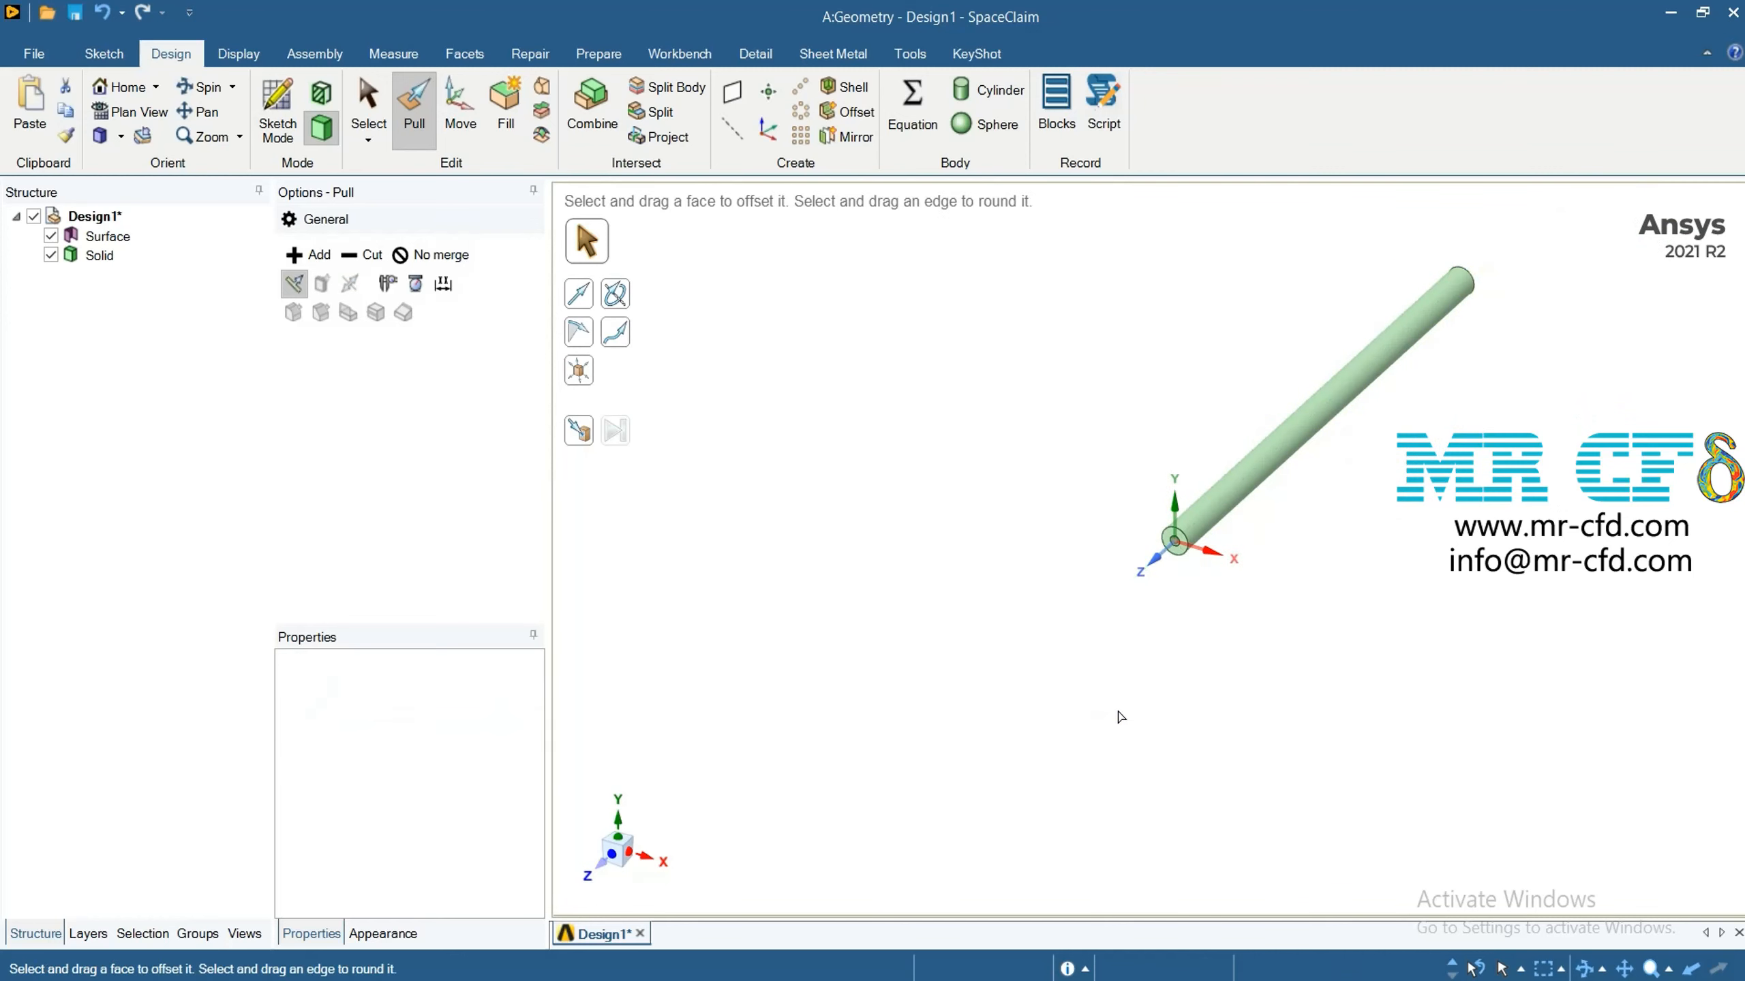
Pull the inner circular face 0.42 m along the outer tube as a separate solid, using the No merge option
scroll(1129, 596, "up", 6)
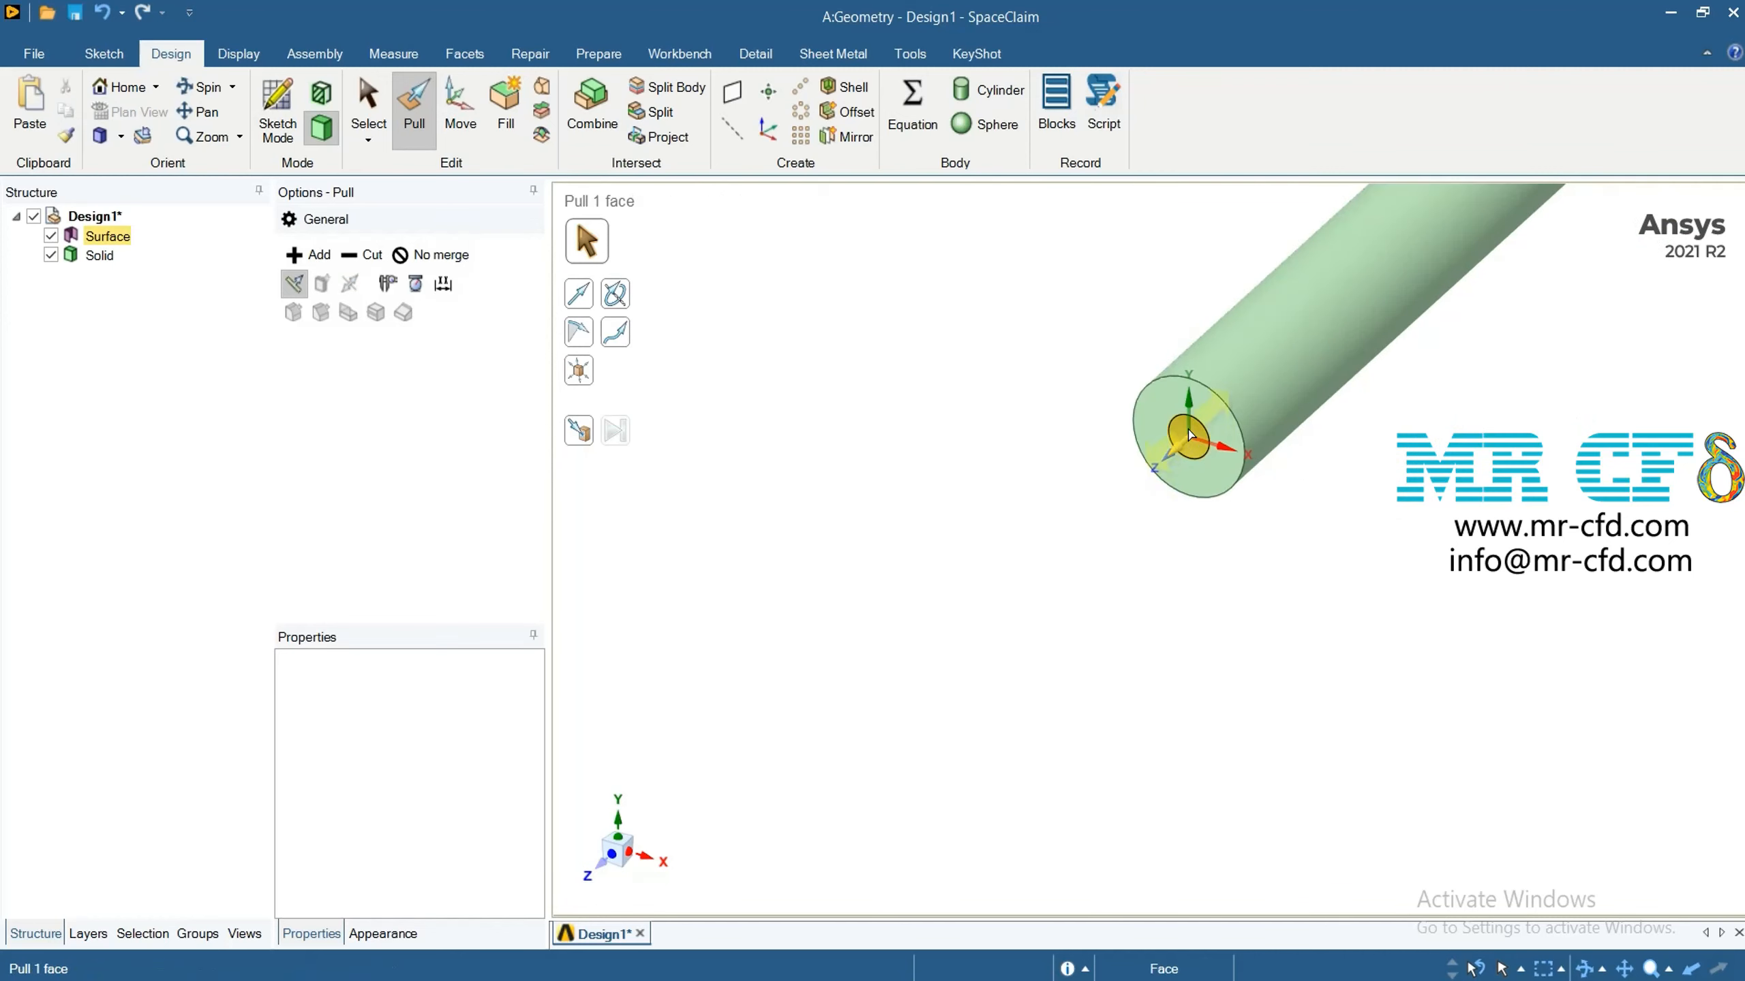
left_click(1190, 435)
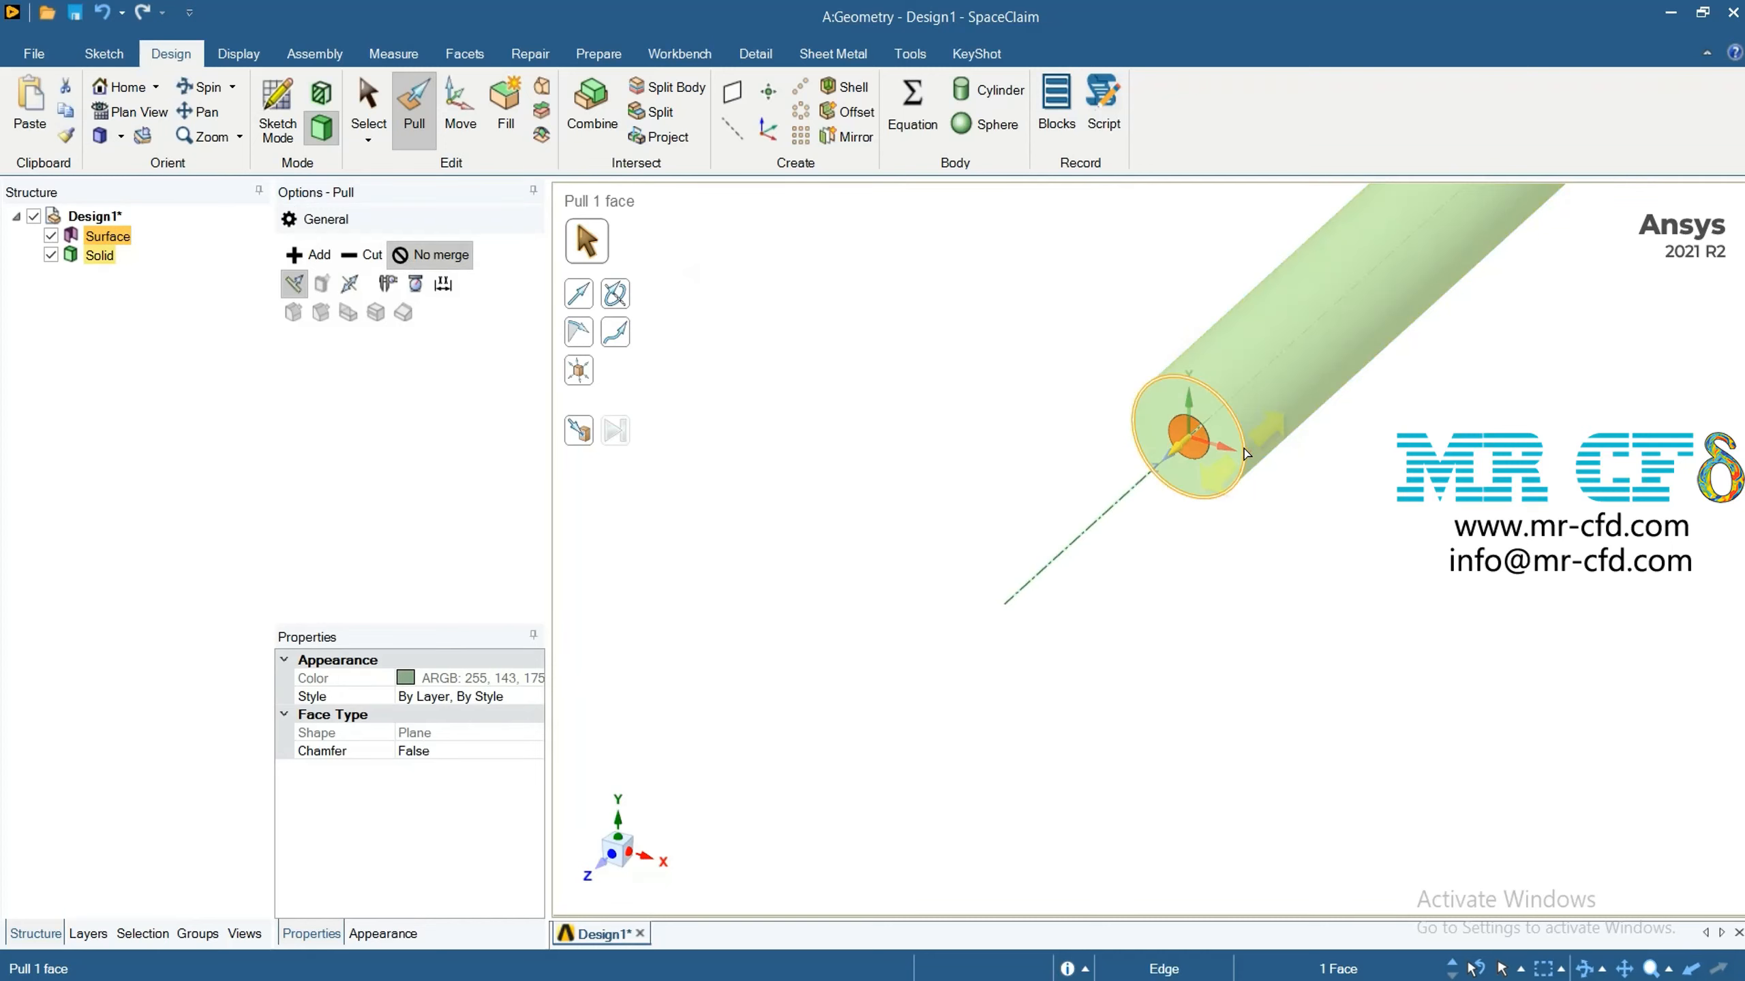
left_click_drag(1245, 454, 1256, 399)
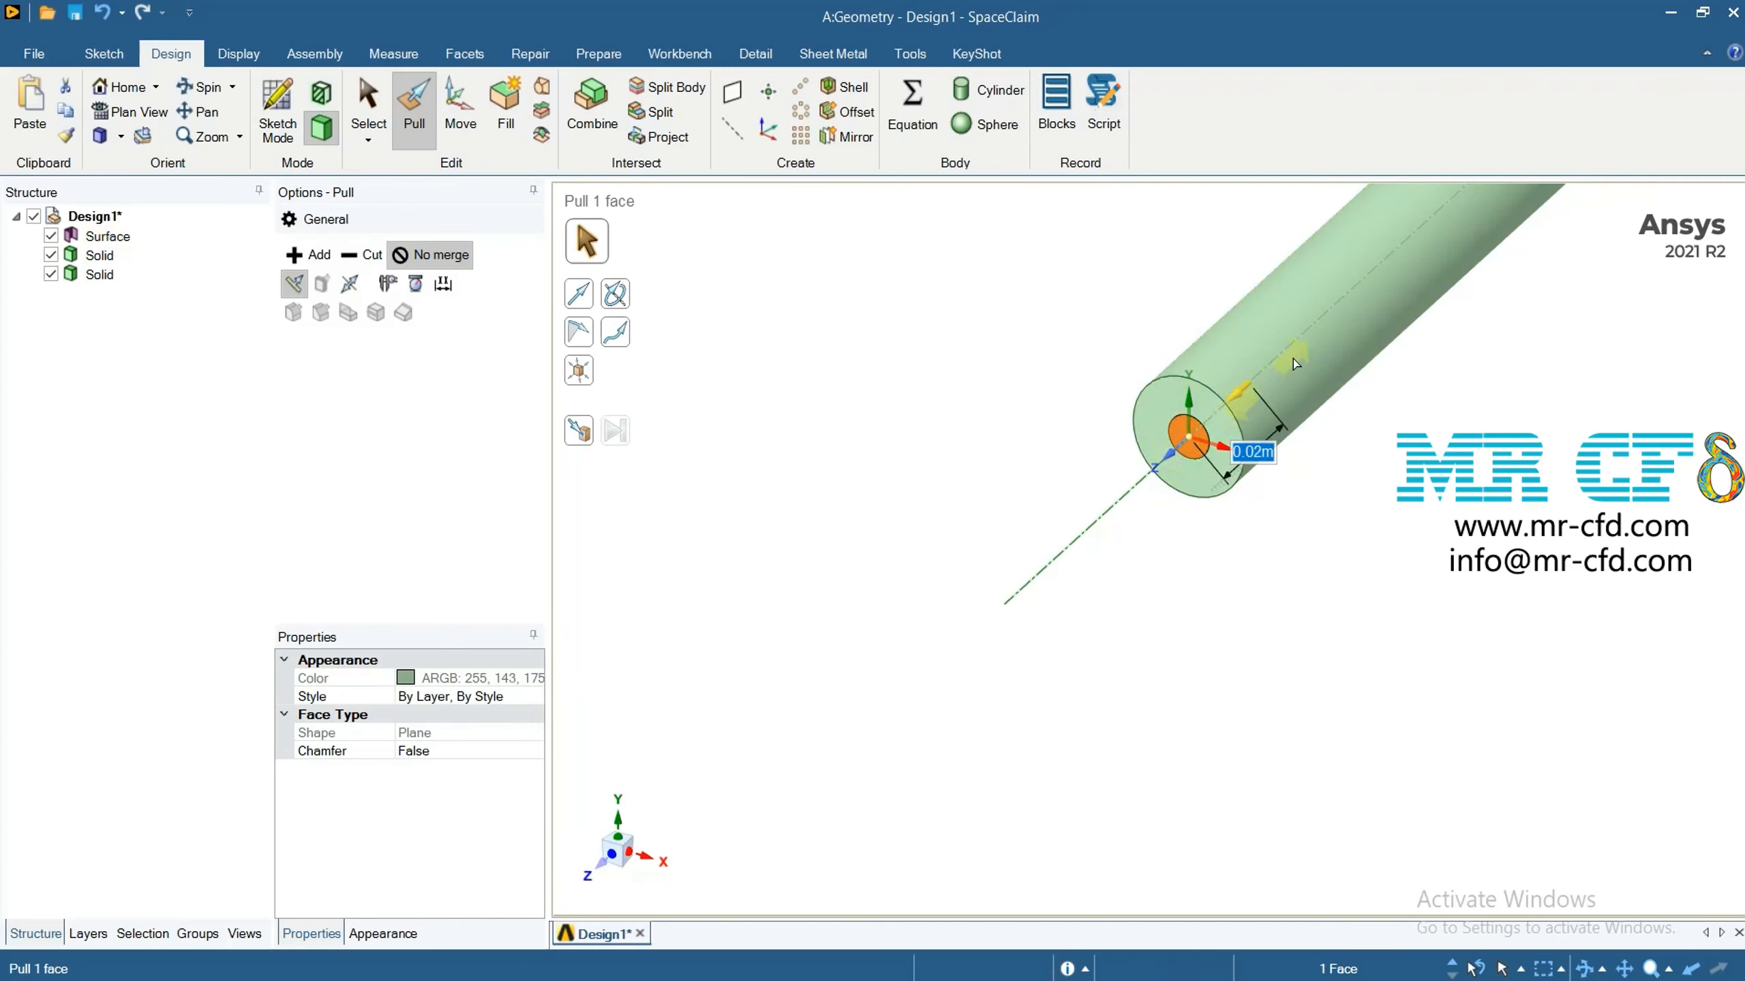
type("0.4")
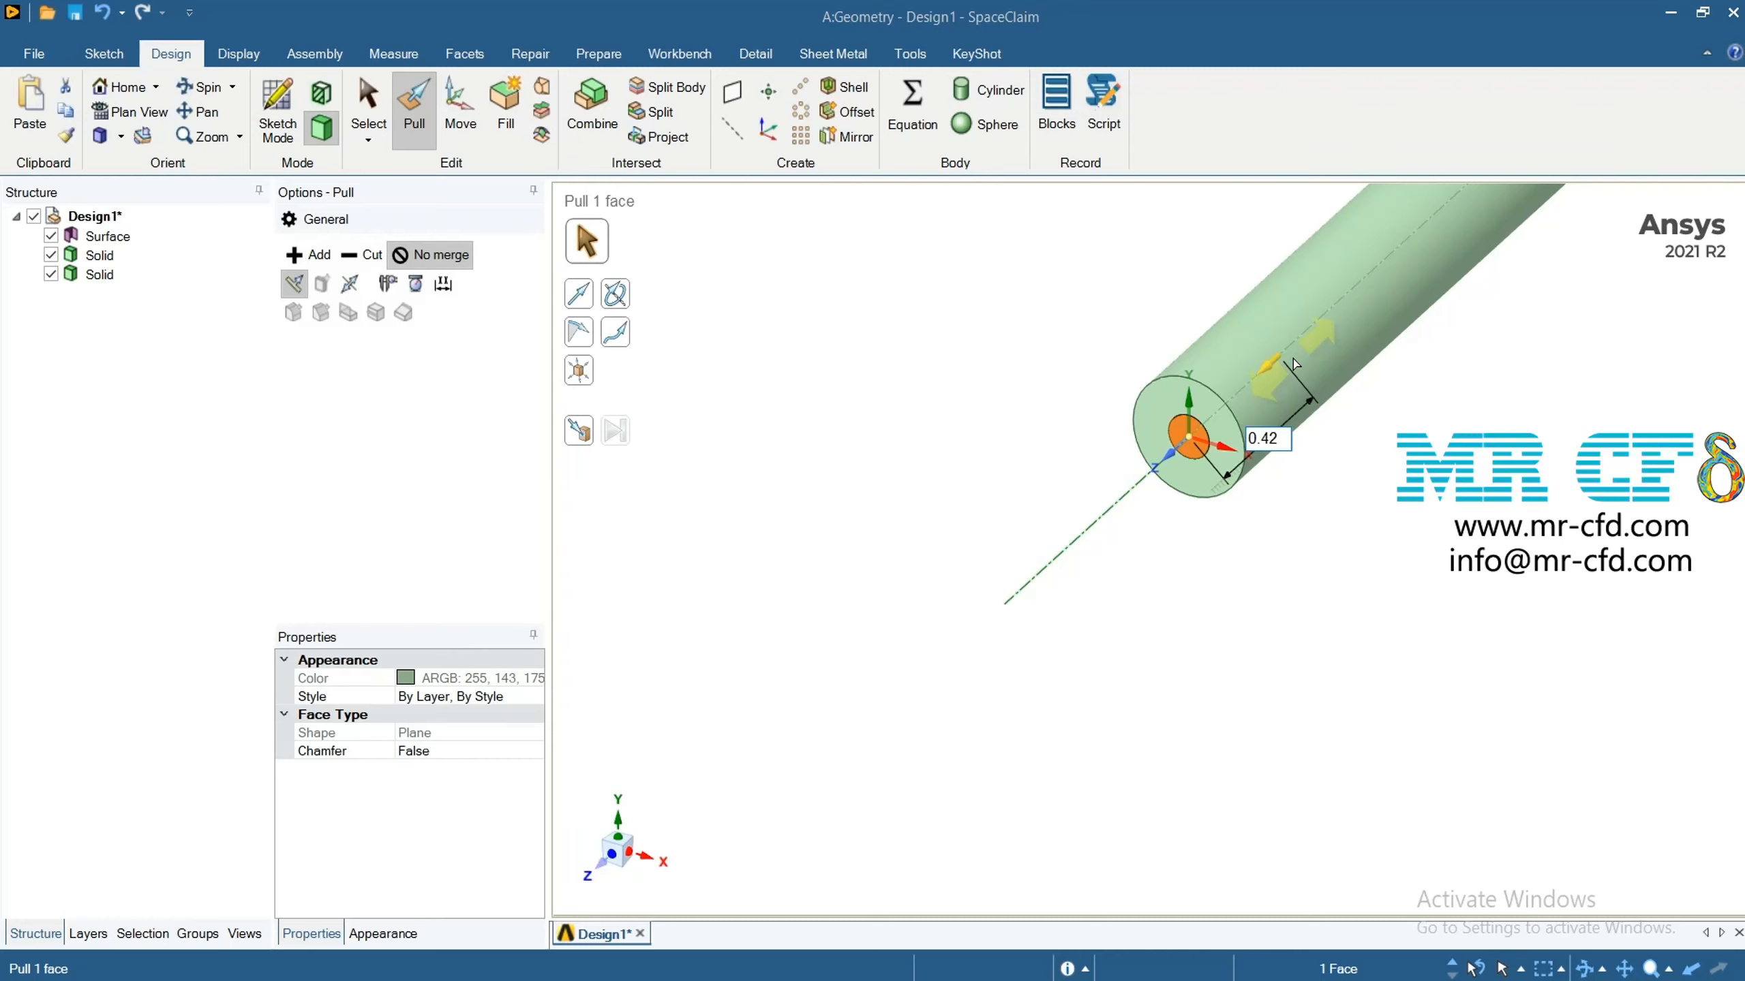
type("2")
key("Return")
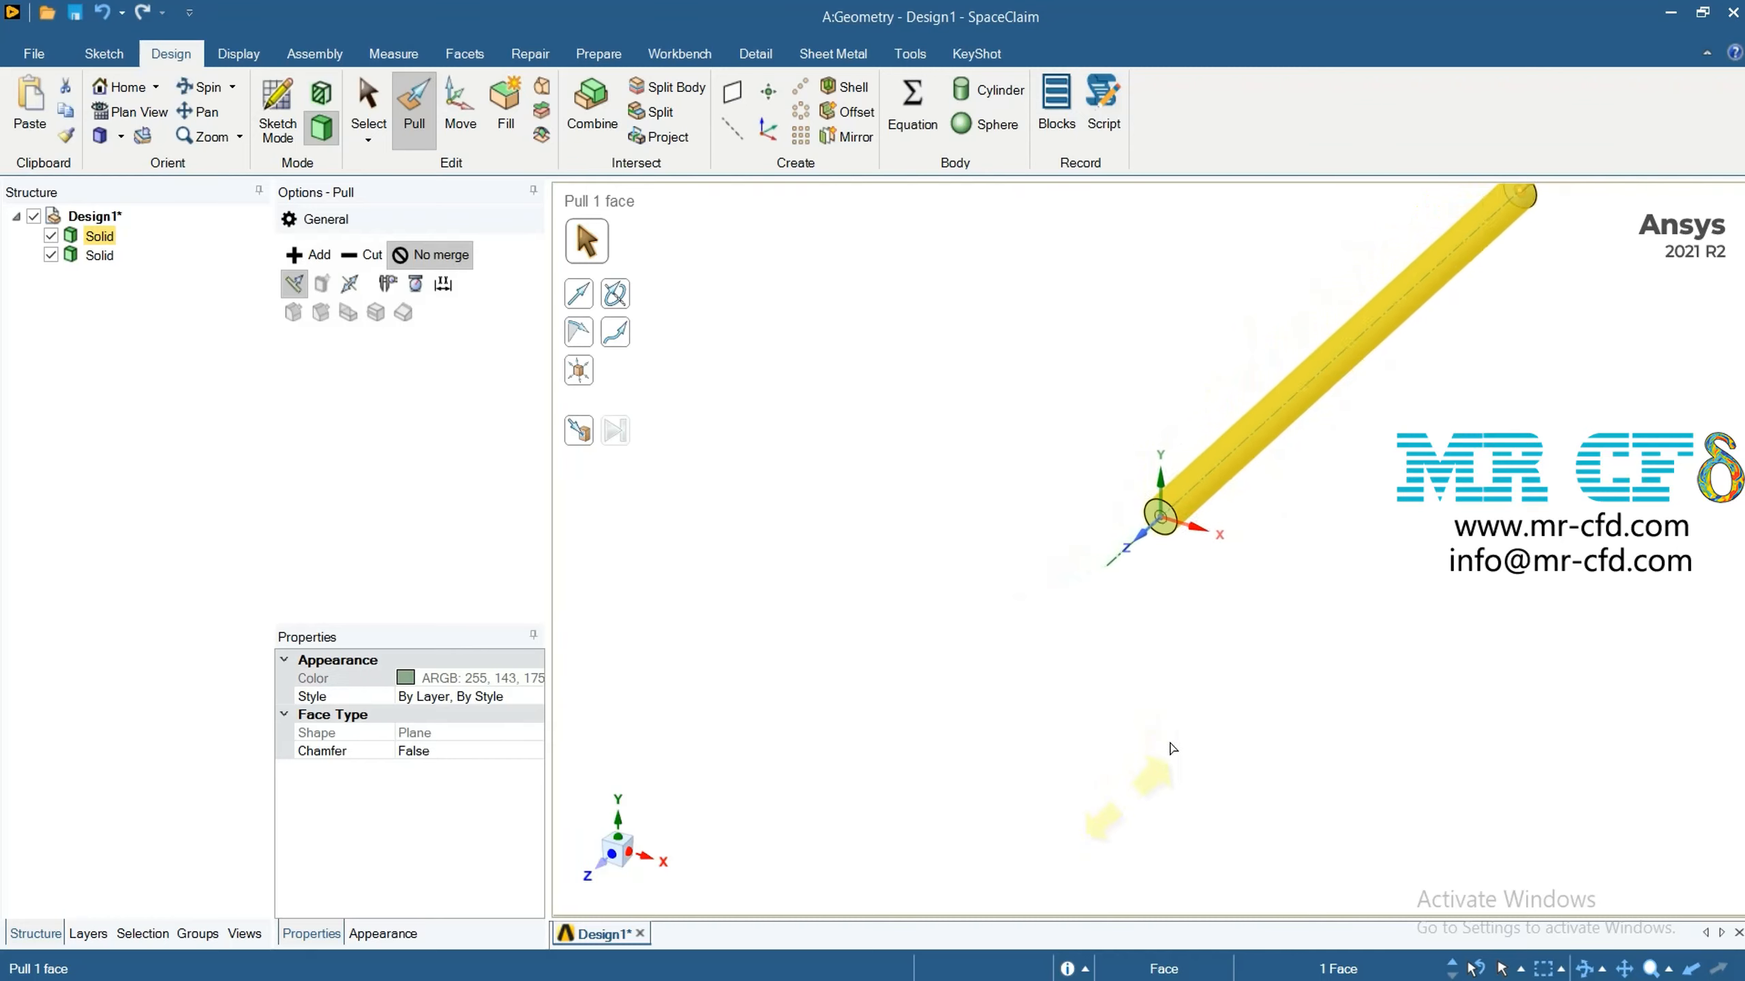
Create a reference plane through the origin, perpendicular to the coordinate system's Y axis
scroll(1195, 718, "down", 3)
left_click(1400, 518)
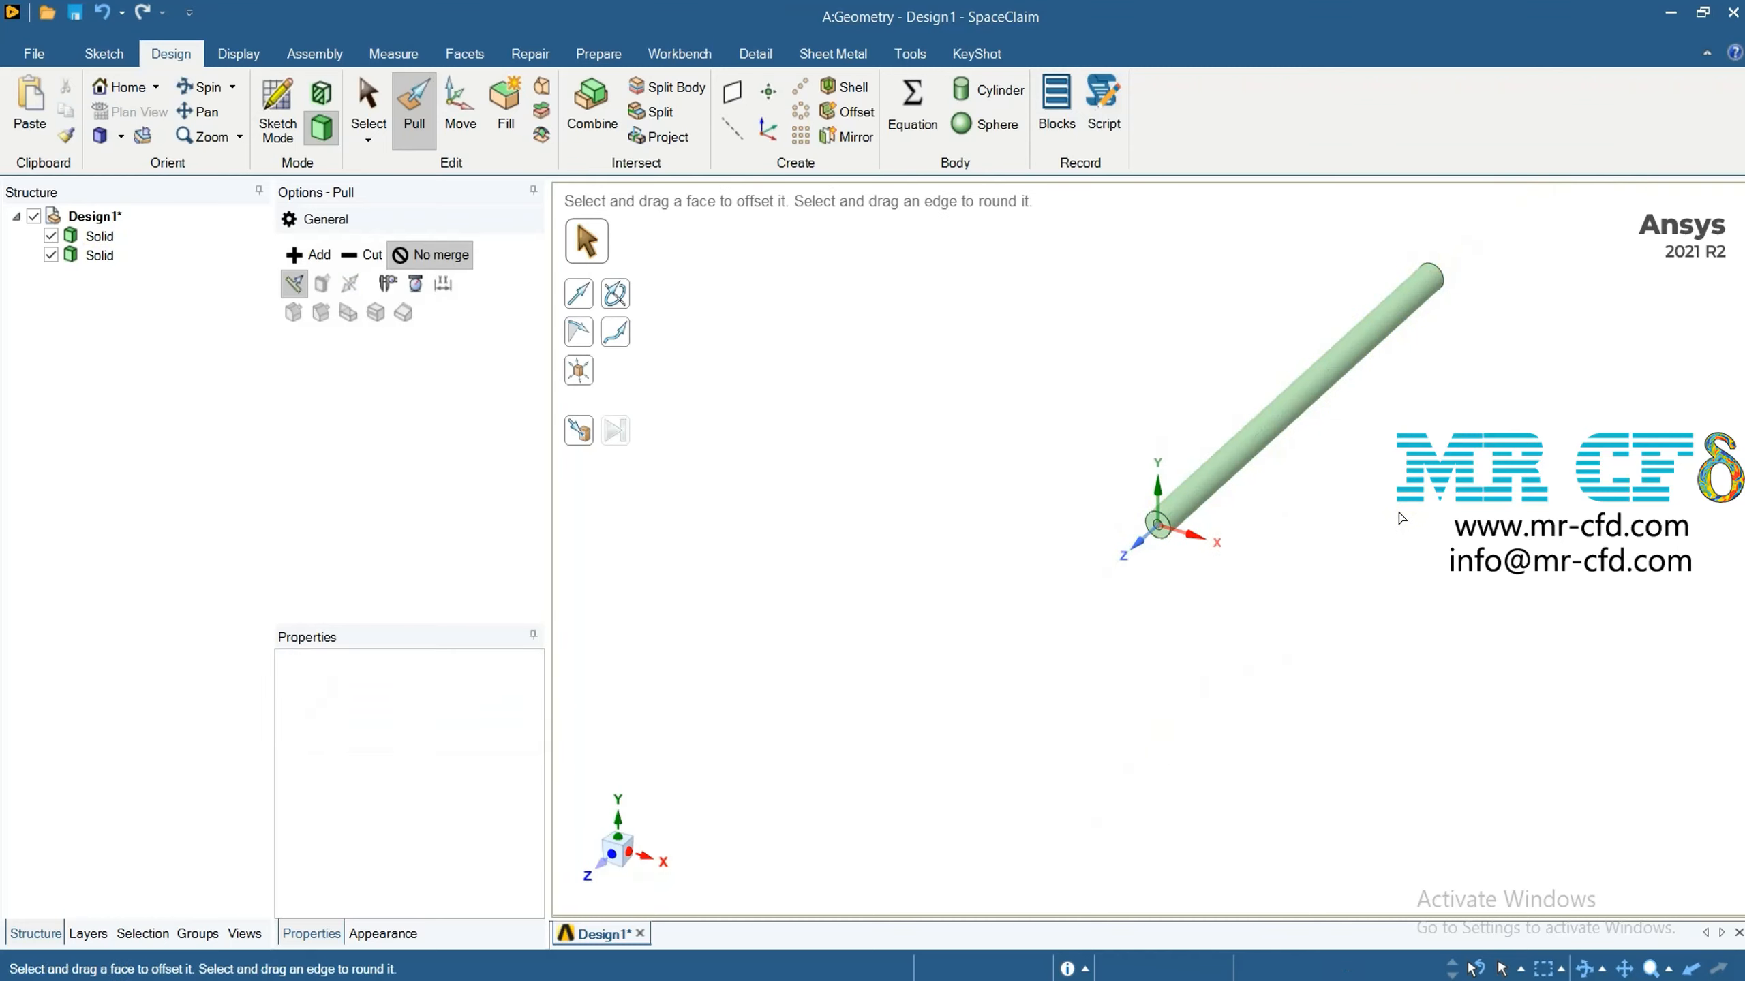
scroll(1475, 320, "up", 3)
middle_click_drag(1473, 320, 1274, 431)
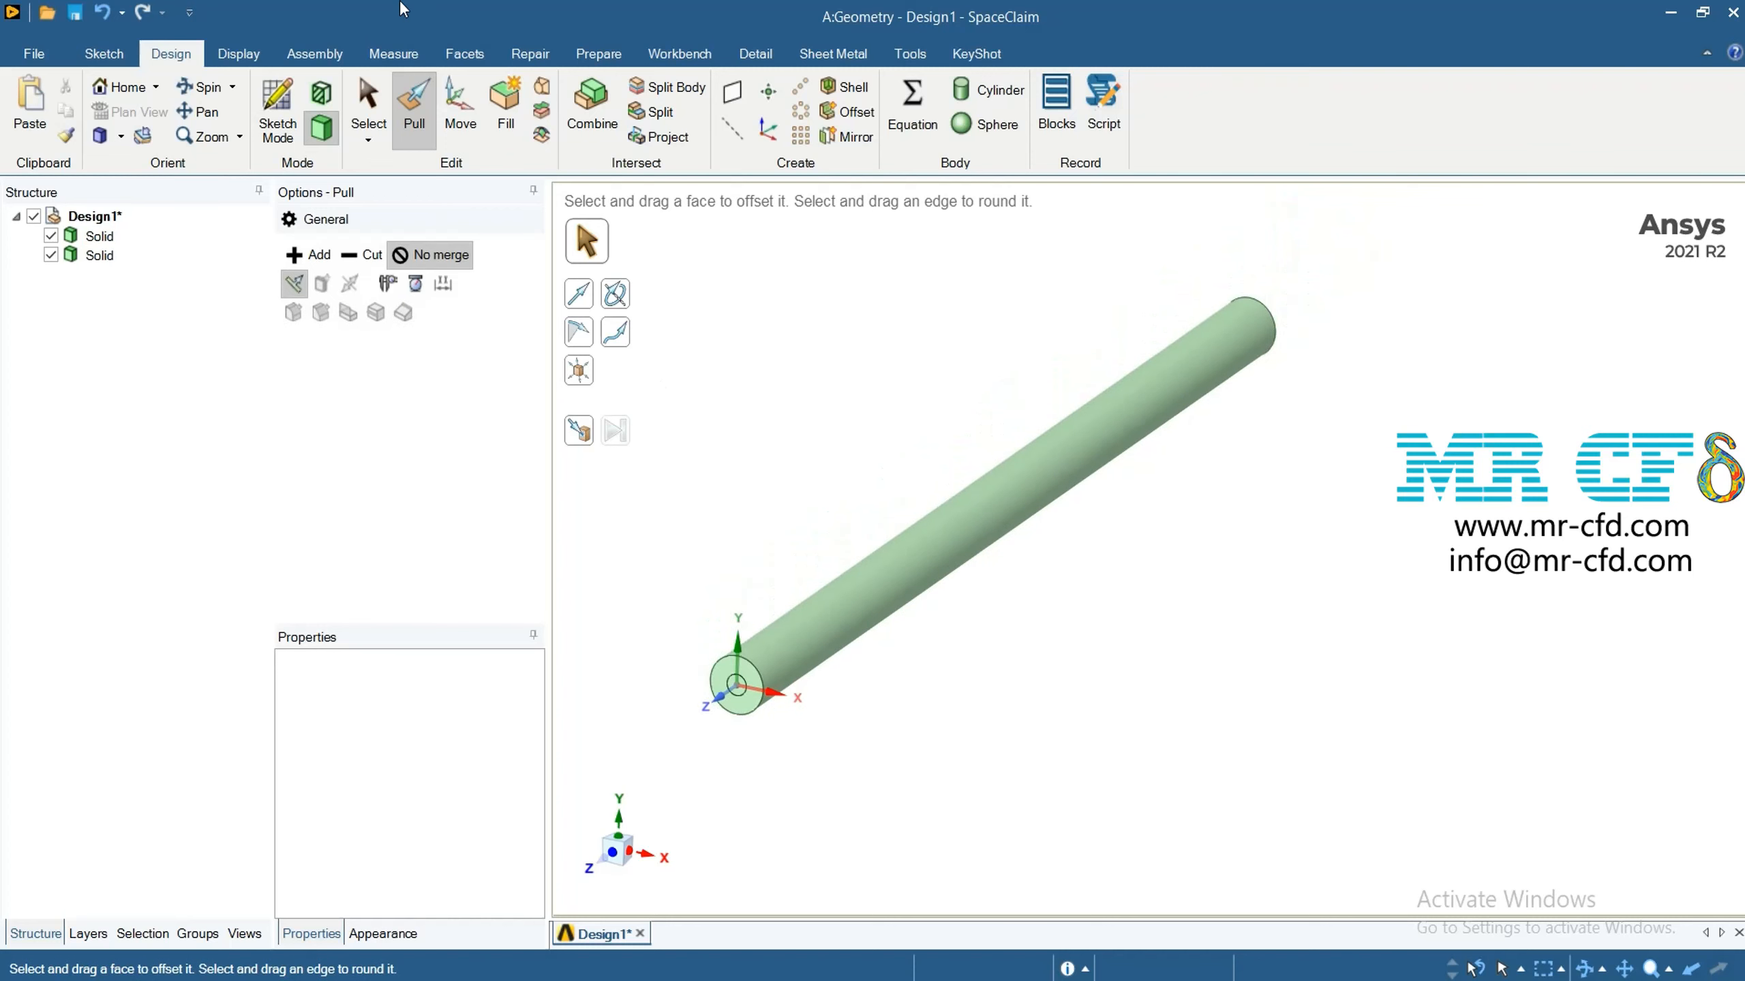
key("s")
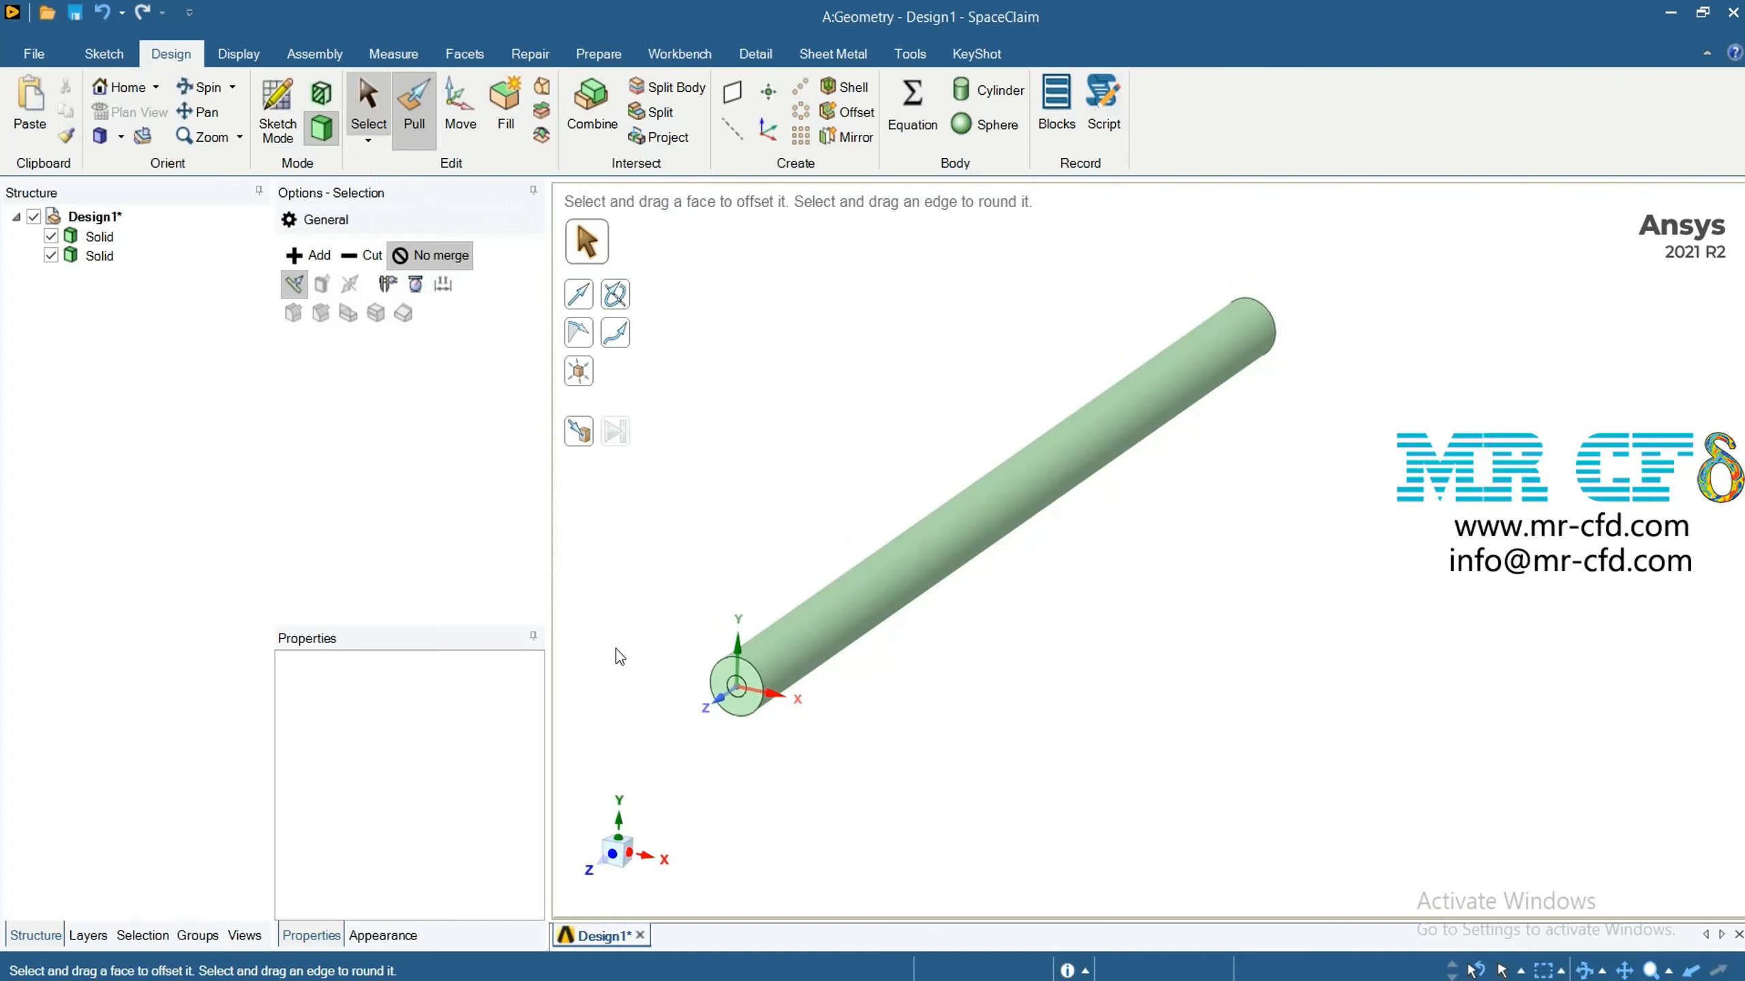
left_click(738, 648)
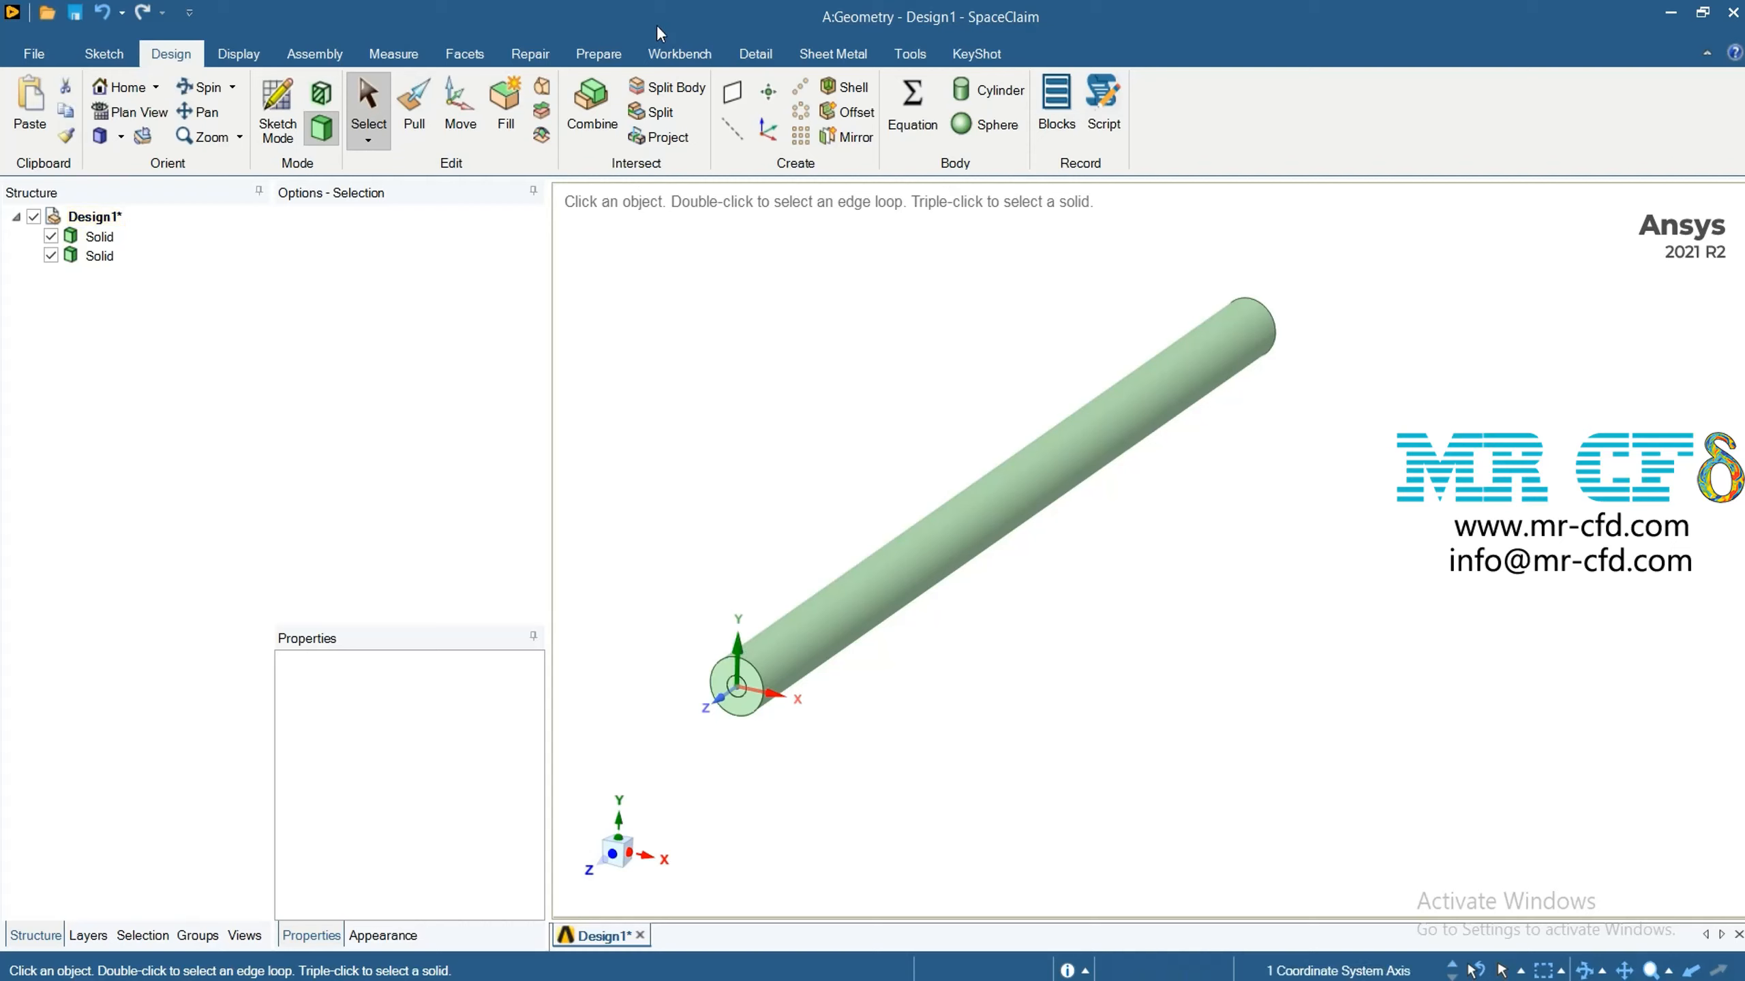
left_click(732, 91)
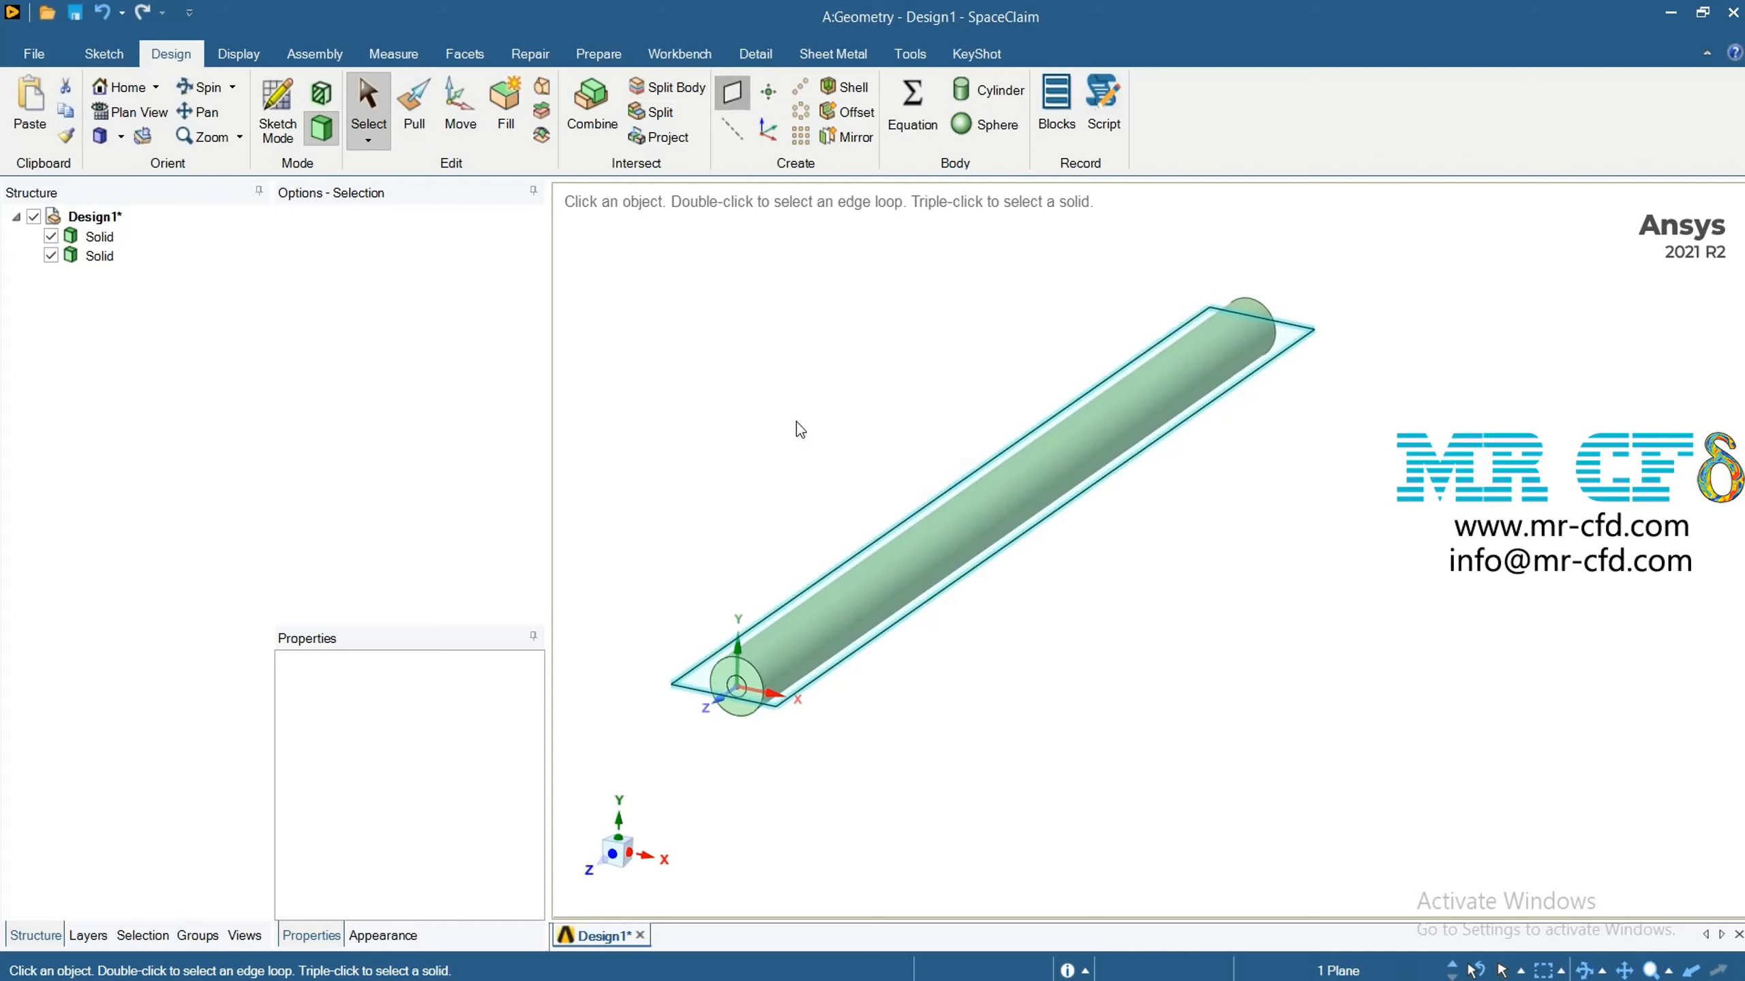
left_click(968, 783)
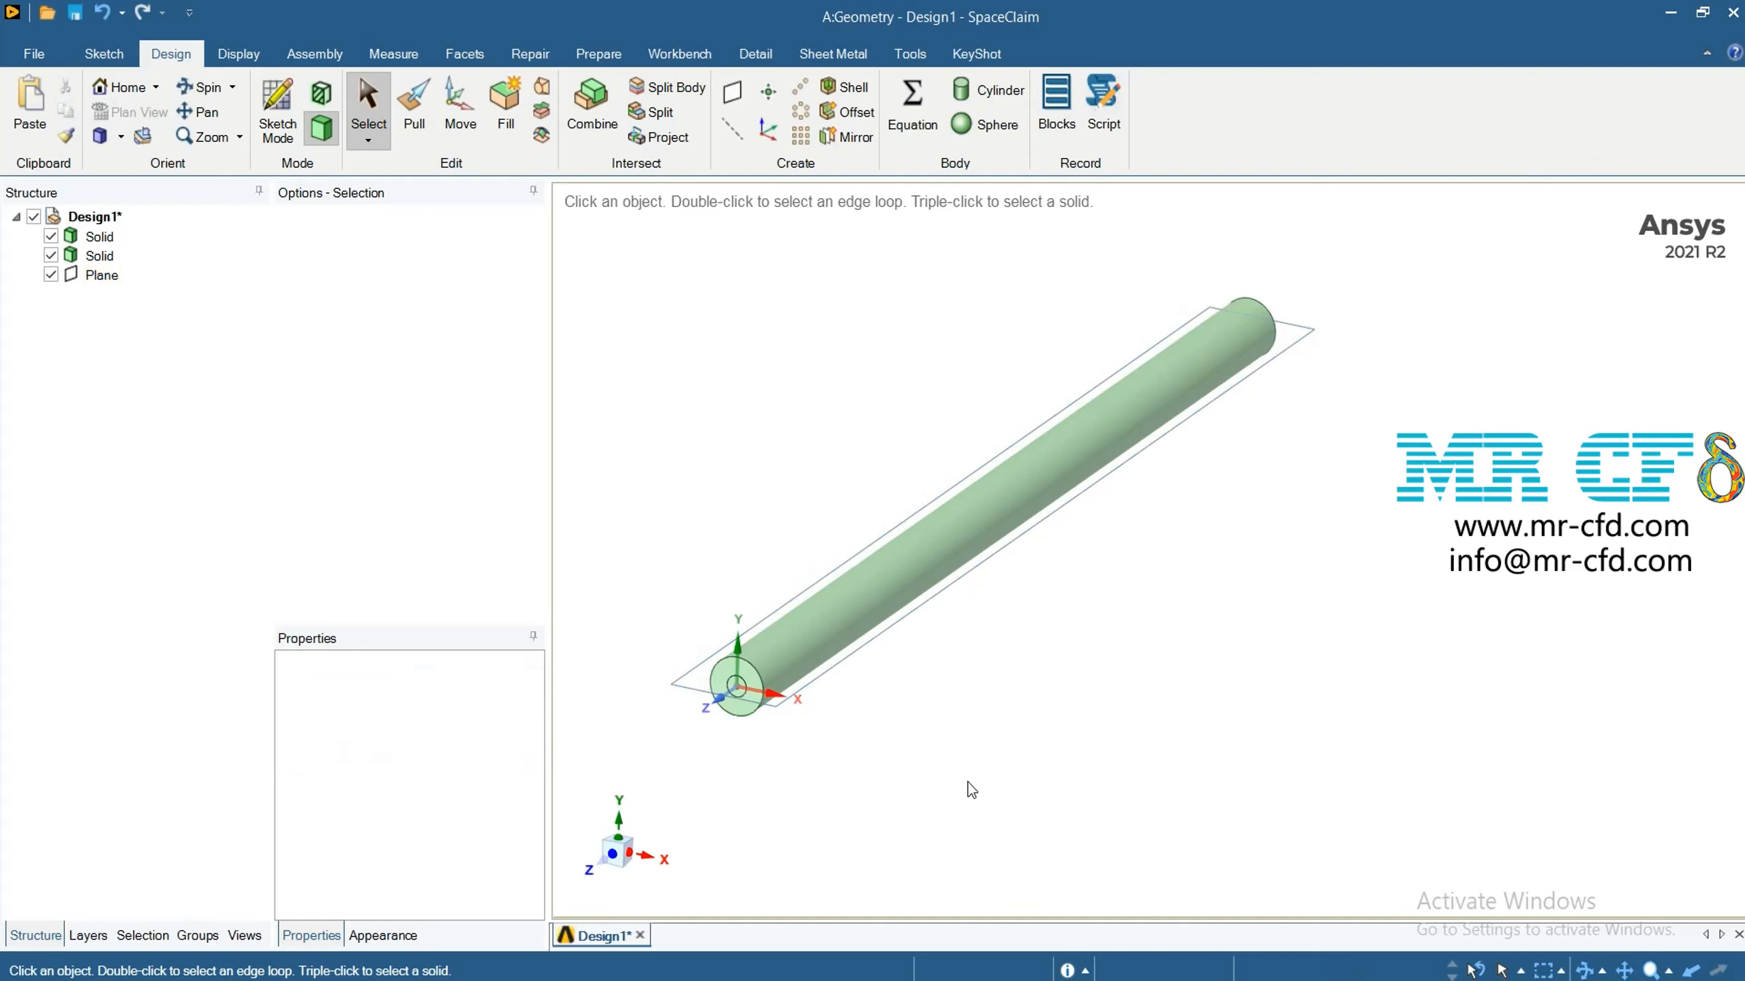
Move the reference plane upward along the Y direction by 0.010765/2 m
middle_click_drag(743, 794, 630, 762)
scroll(703, 749, "up", 3)
scroll(703, 750, "up", 1)
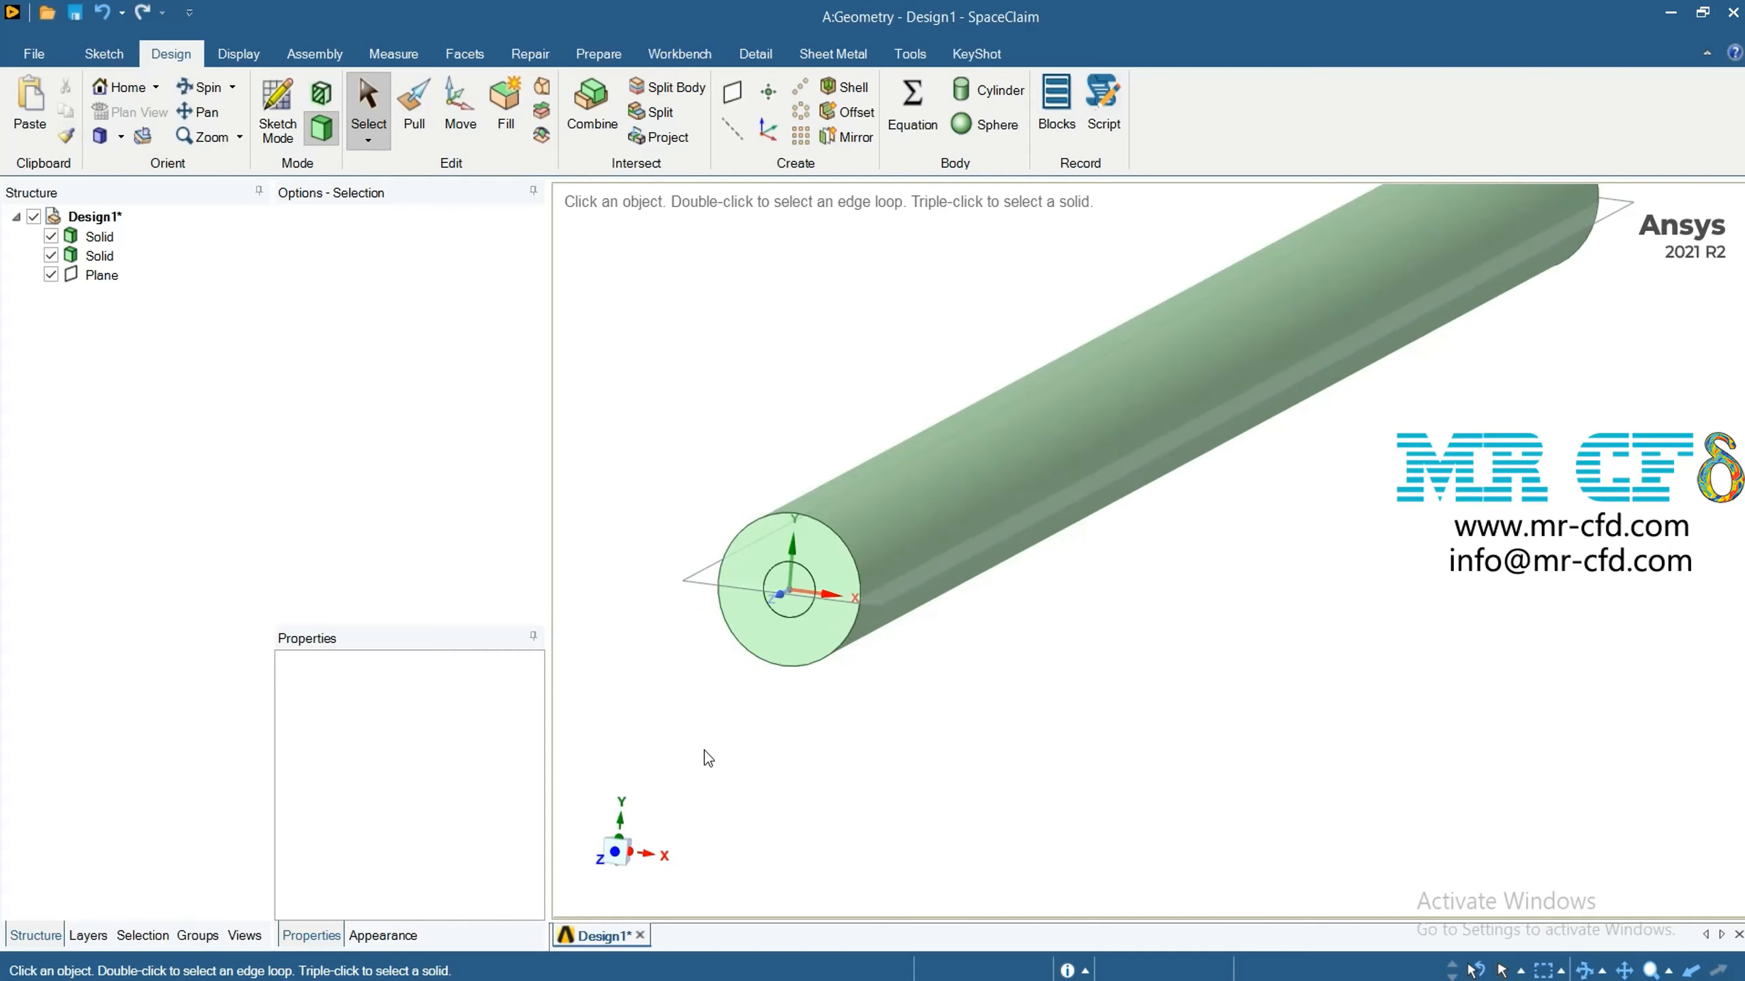
scroll(703, 750, "up", 1)
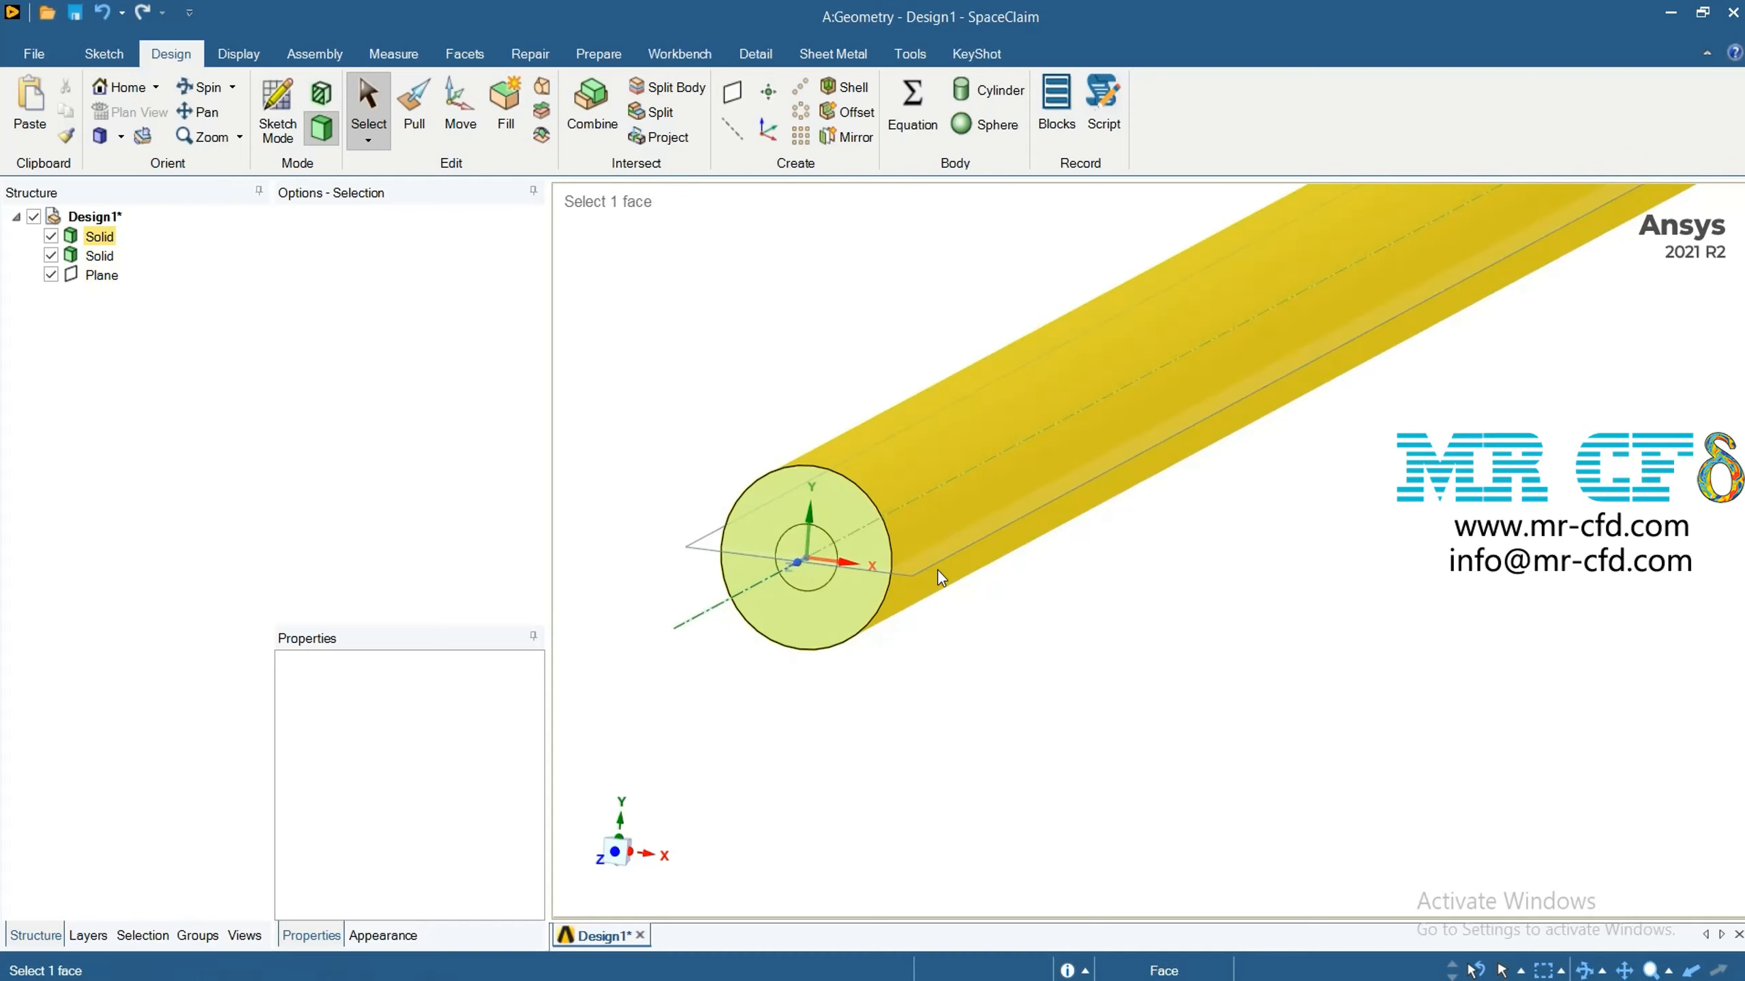
left_click(928, 567)
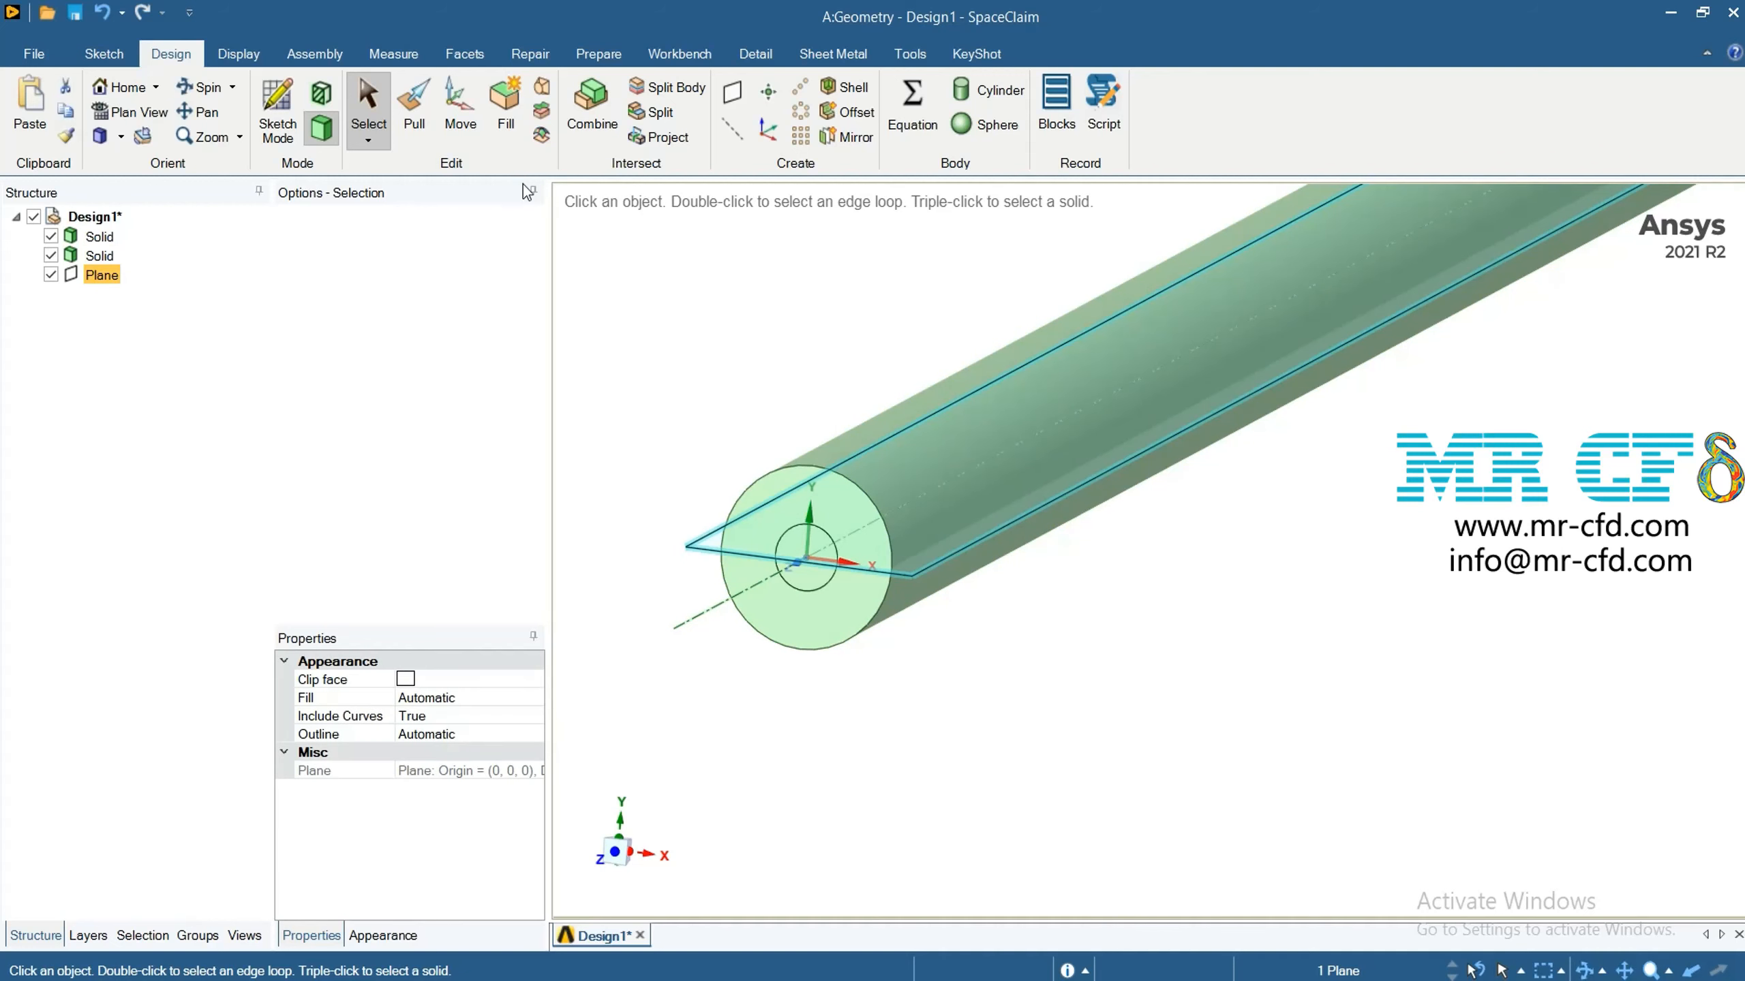
key("m")
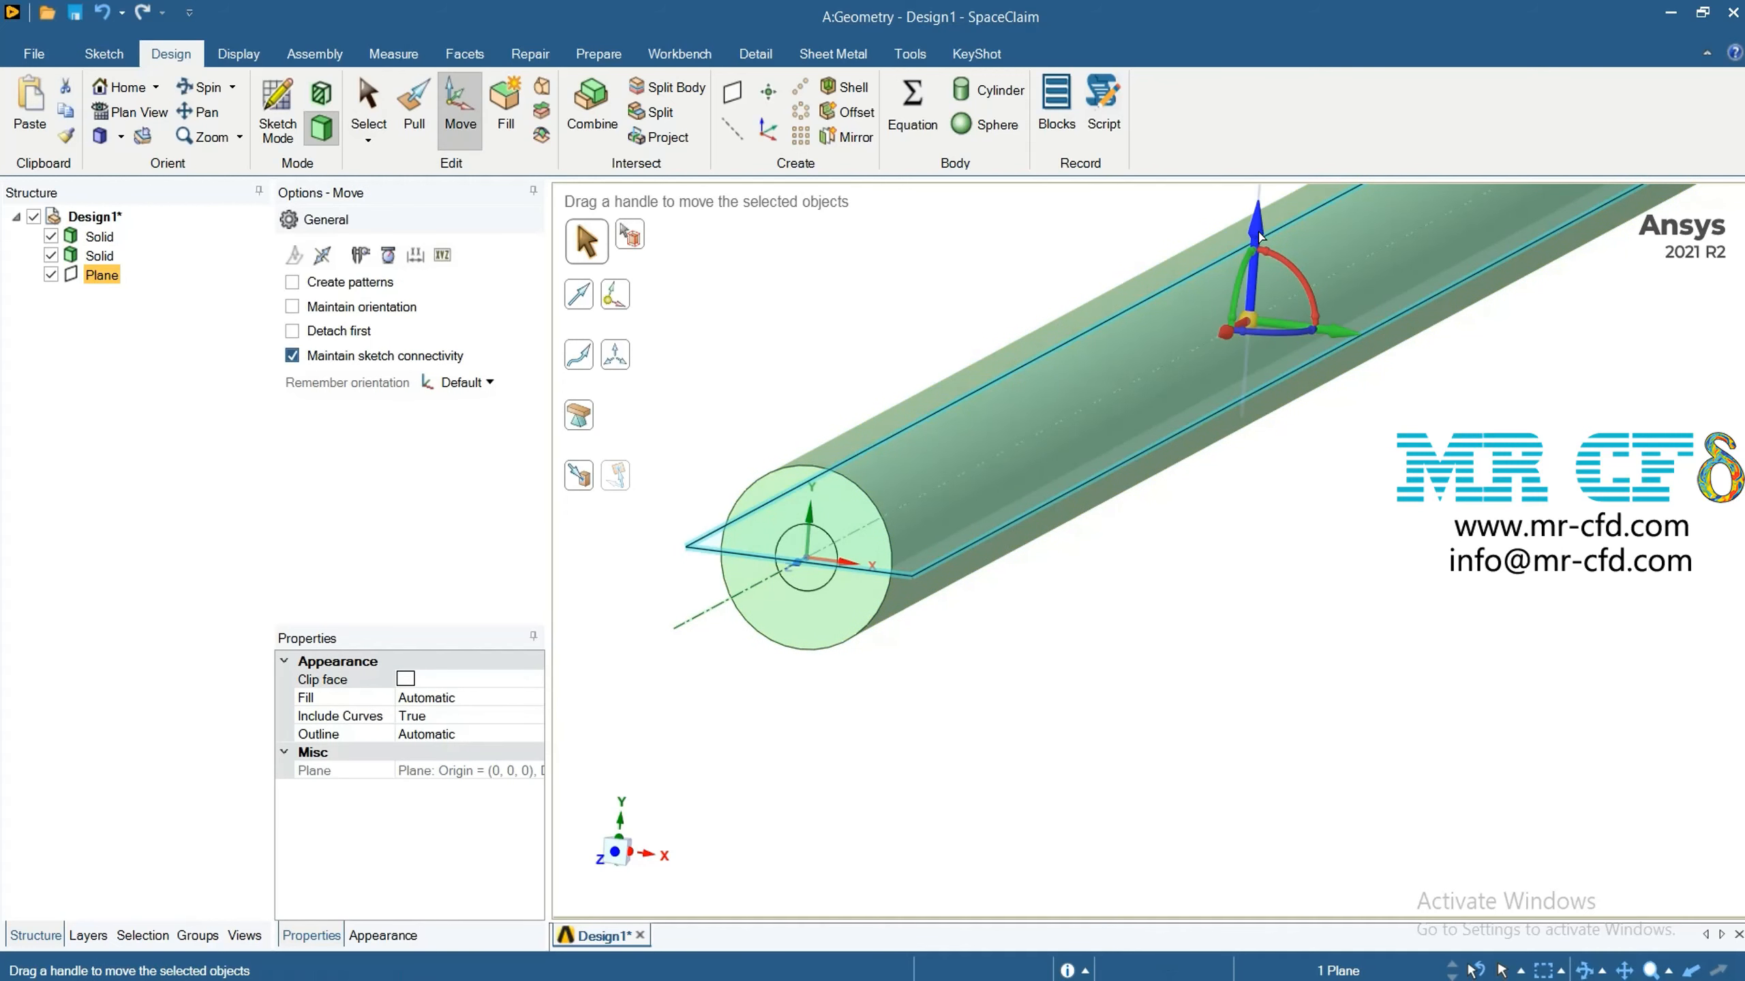
left_click_drag(1260, 244, 1260, 228)
type("0")
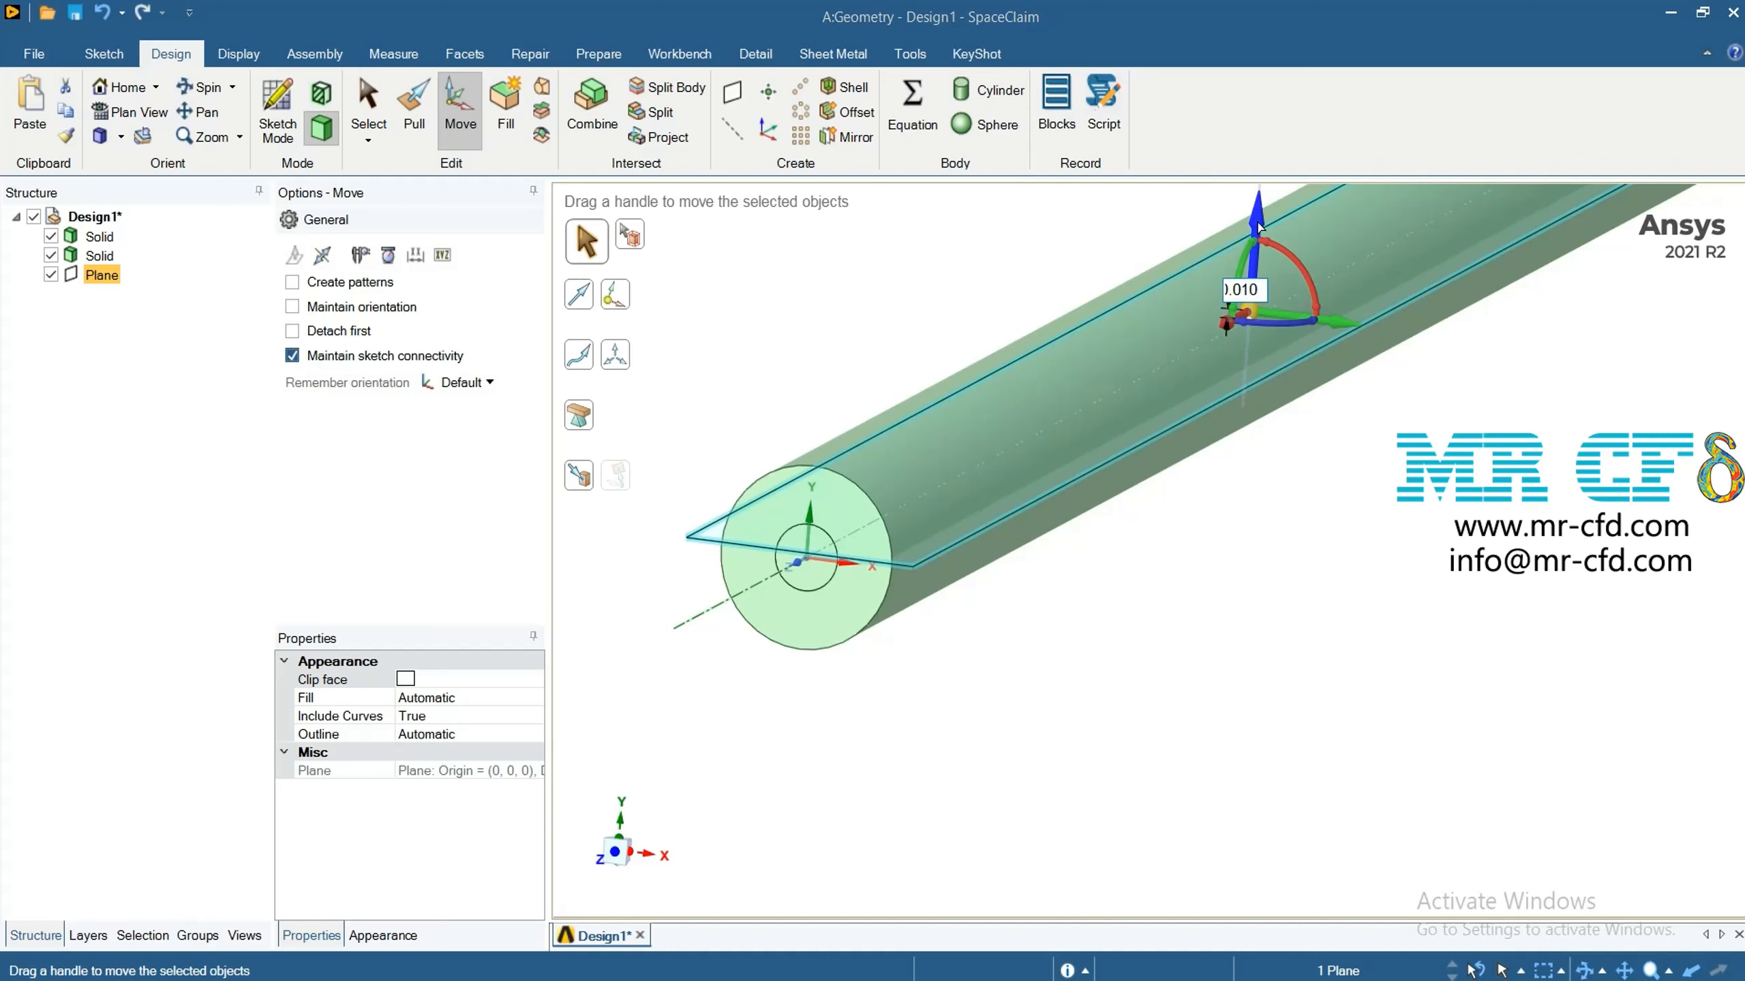
type(".010765/2")
key("Return")
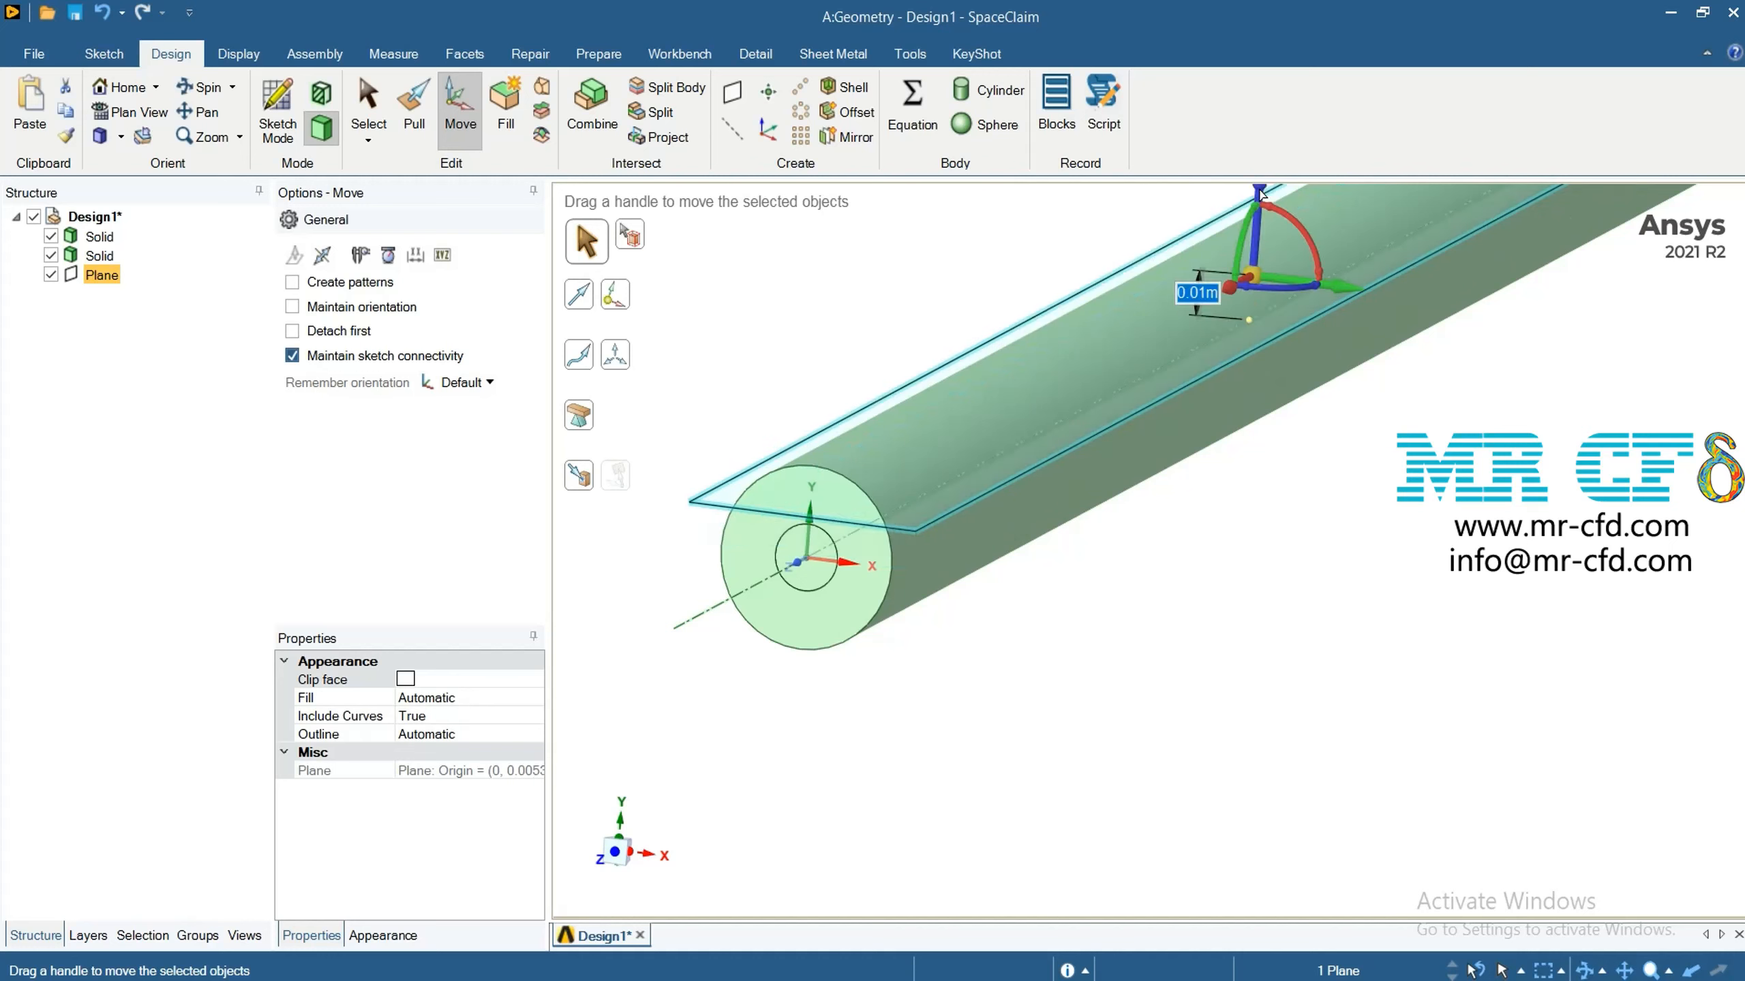
left_click(876, 684)
Sketch a circle with a diameter of 0.005*2 m on the offset plane, near the far end of the tube
mouse_move(876, 683)
middle_mouse_down()
mouse_move(907, 643)
mouse_move(854, 687)
middle_mouse_up()
scroll(874, 789, "down", 5)
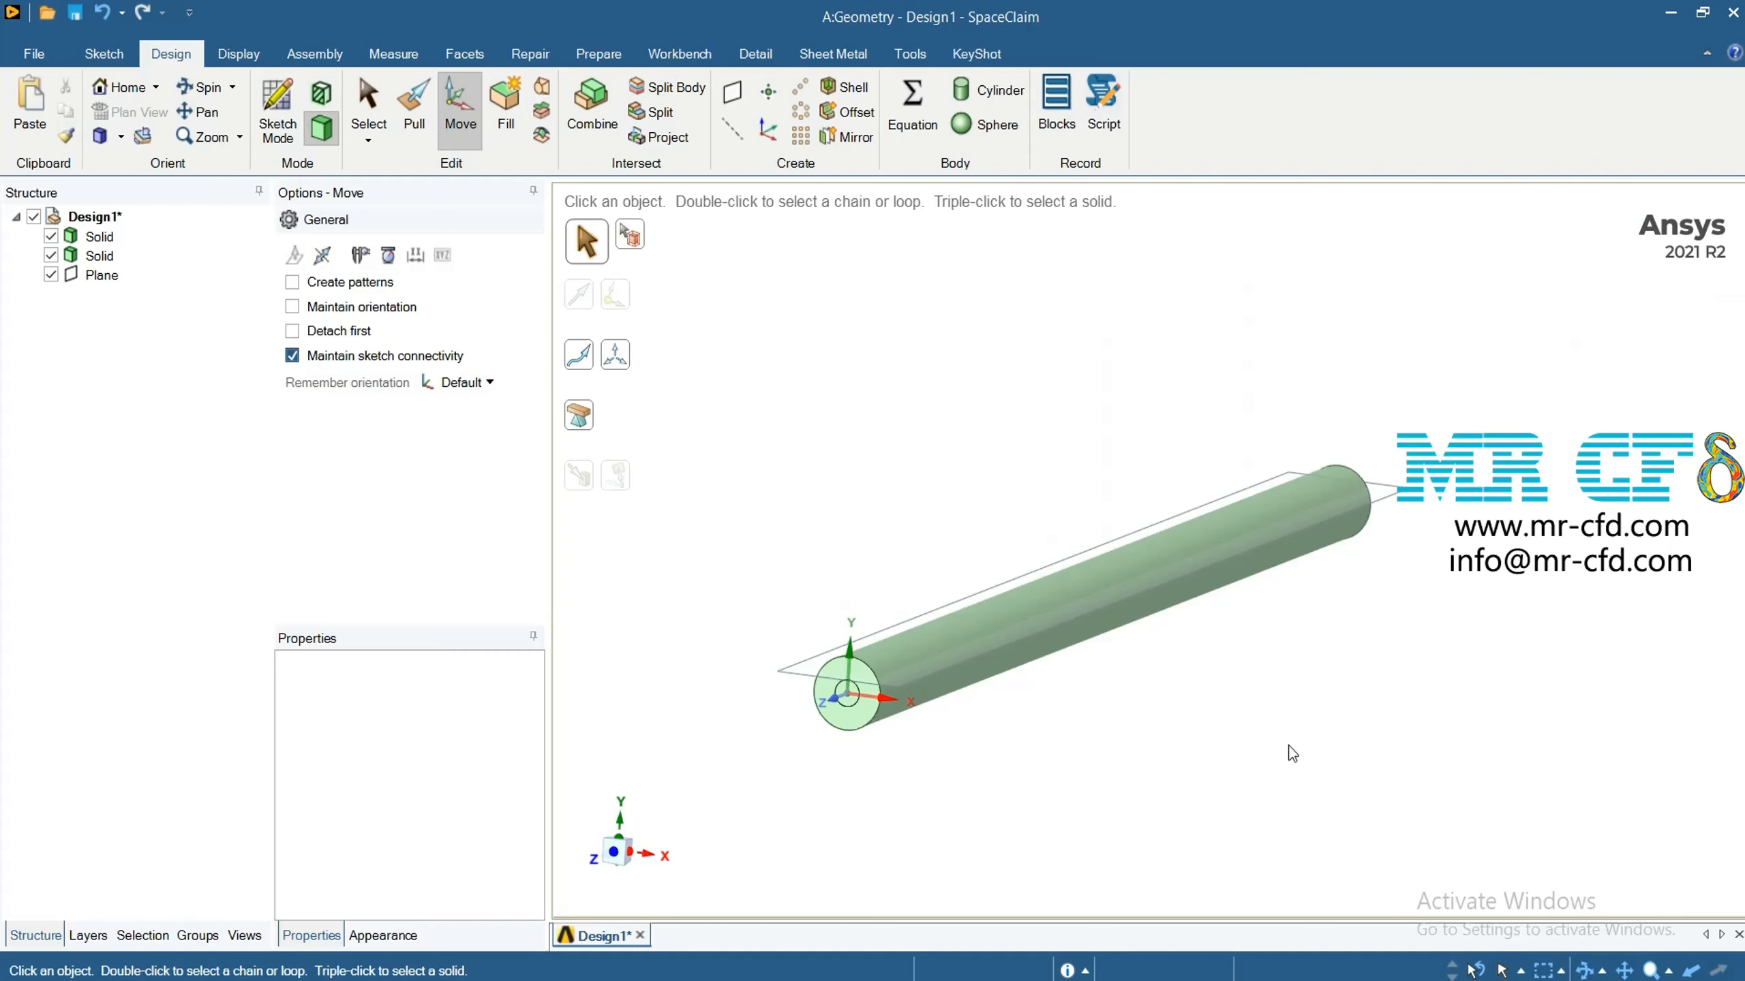
scroll(1386, 628, "up", 5)
mouse_move(1176, 646)
middle_mouse_down()
mouse_move(1192, 664)
mouse_move(1169, 675)
middle_mouse_up()
triple_click(1204, 411)
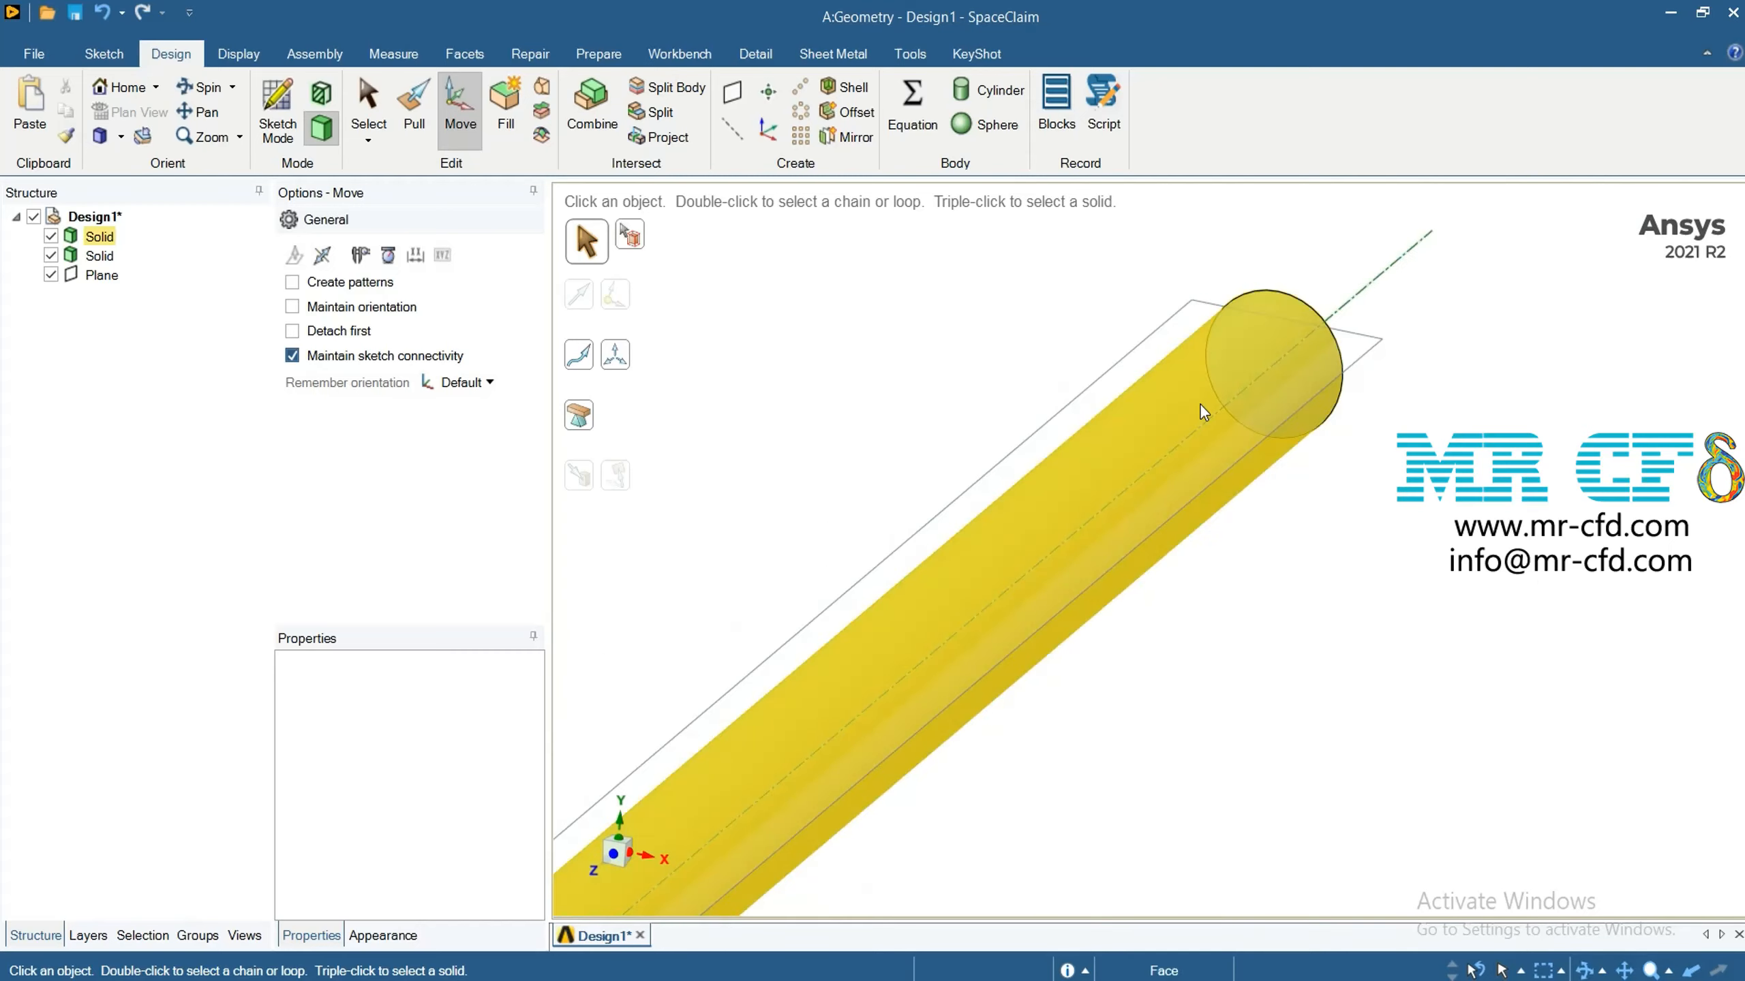
left_click(1188, 379)
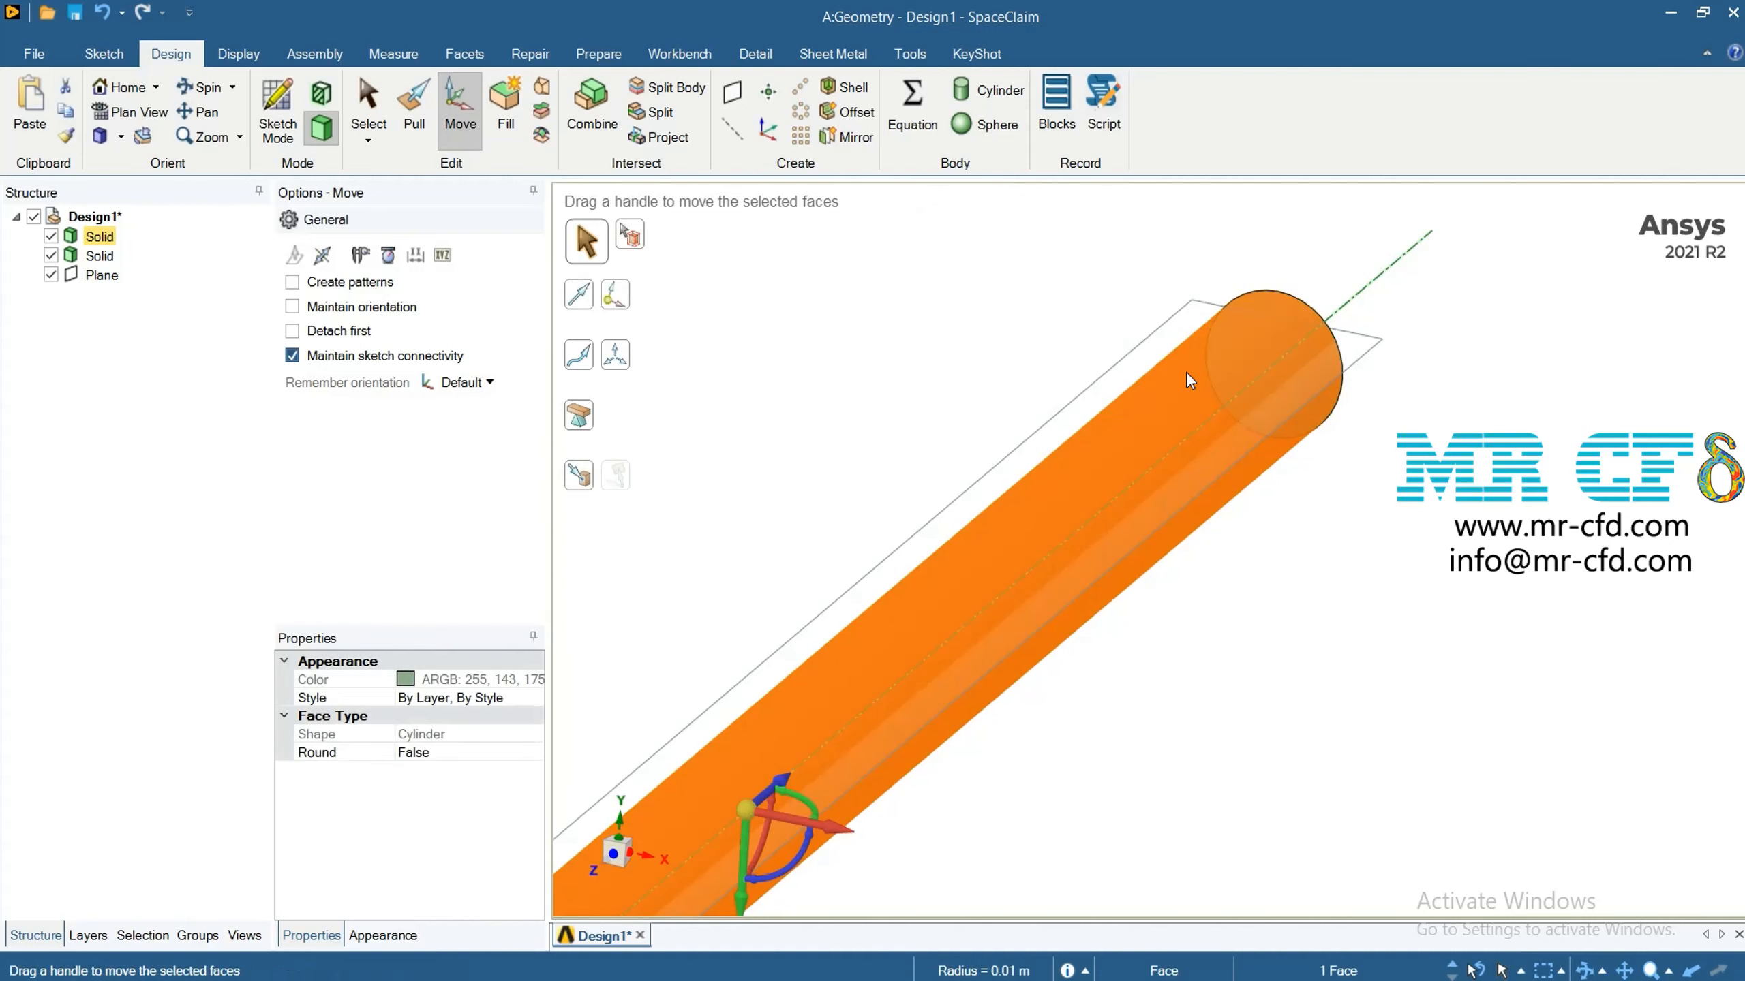
scroll(1335, 652, "down", 2)
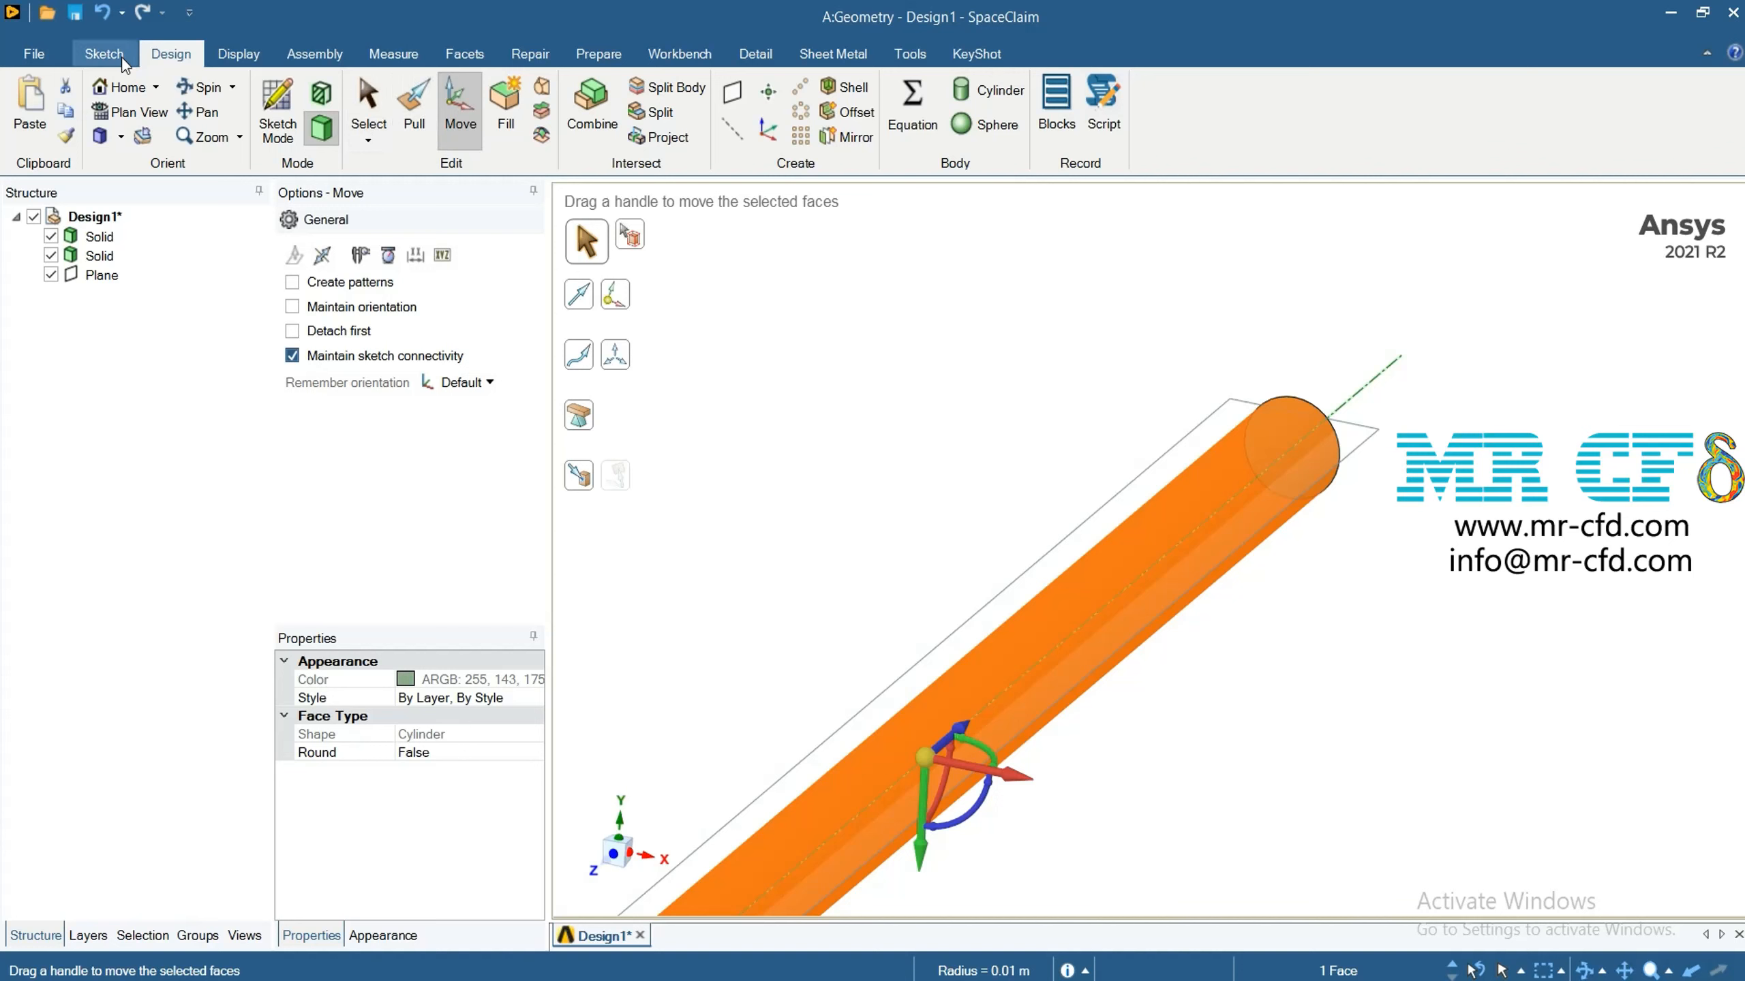
left_click(103, 54)
left_click(241, 103)
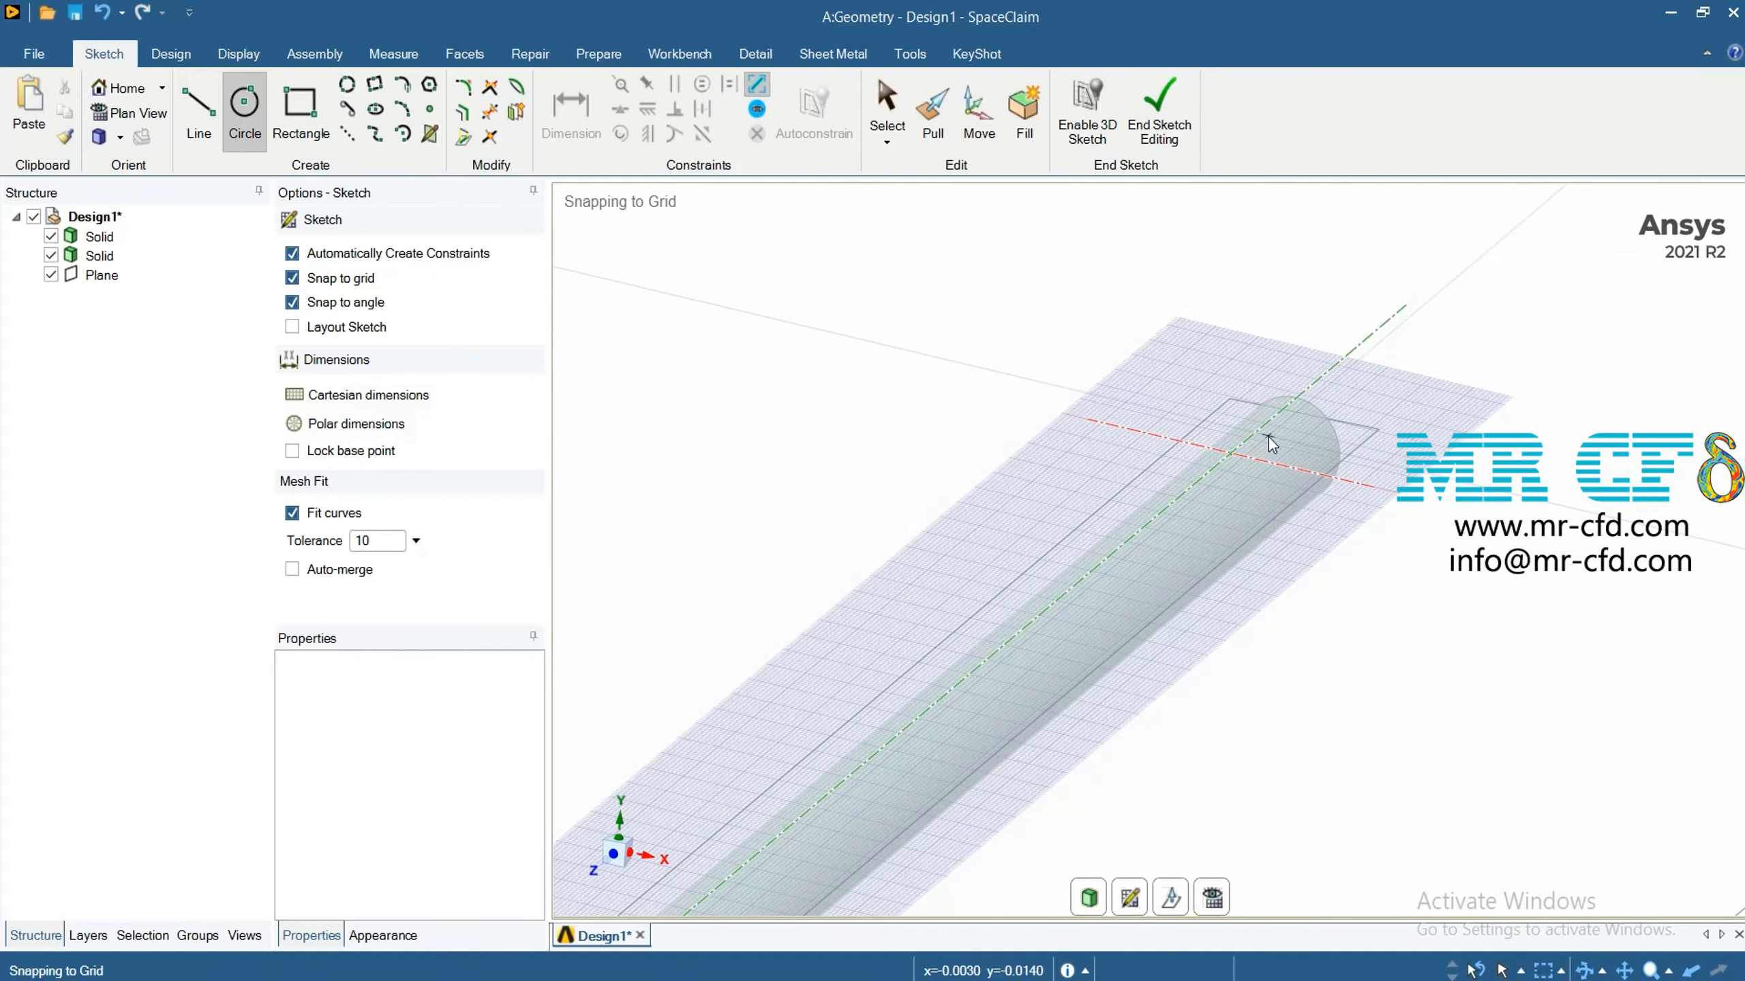
left_click(1267, 436)
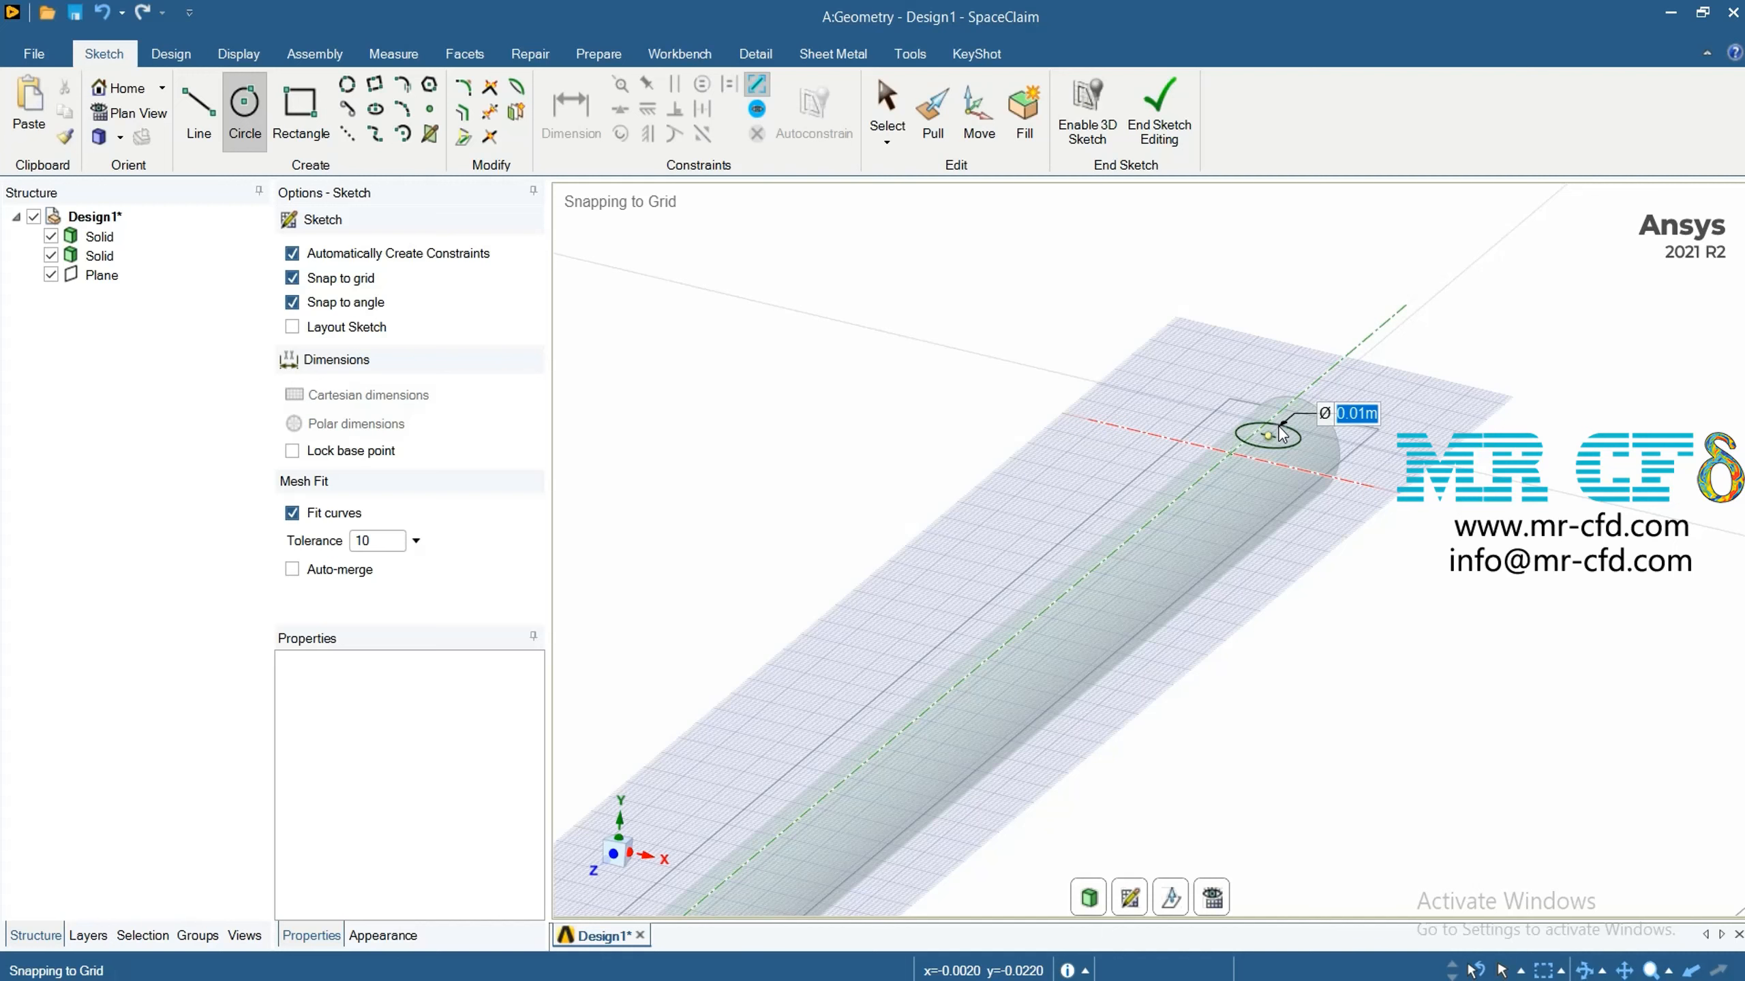
type("0.005")
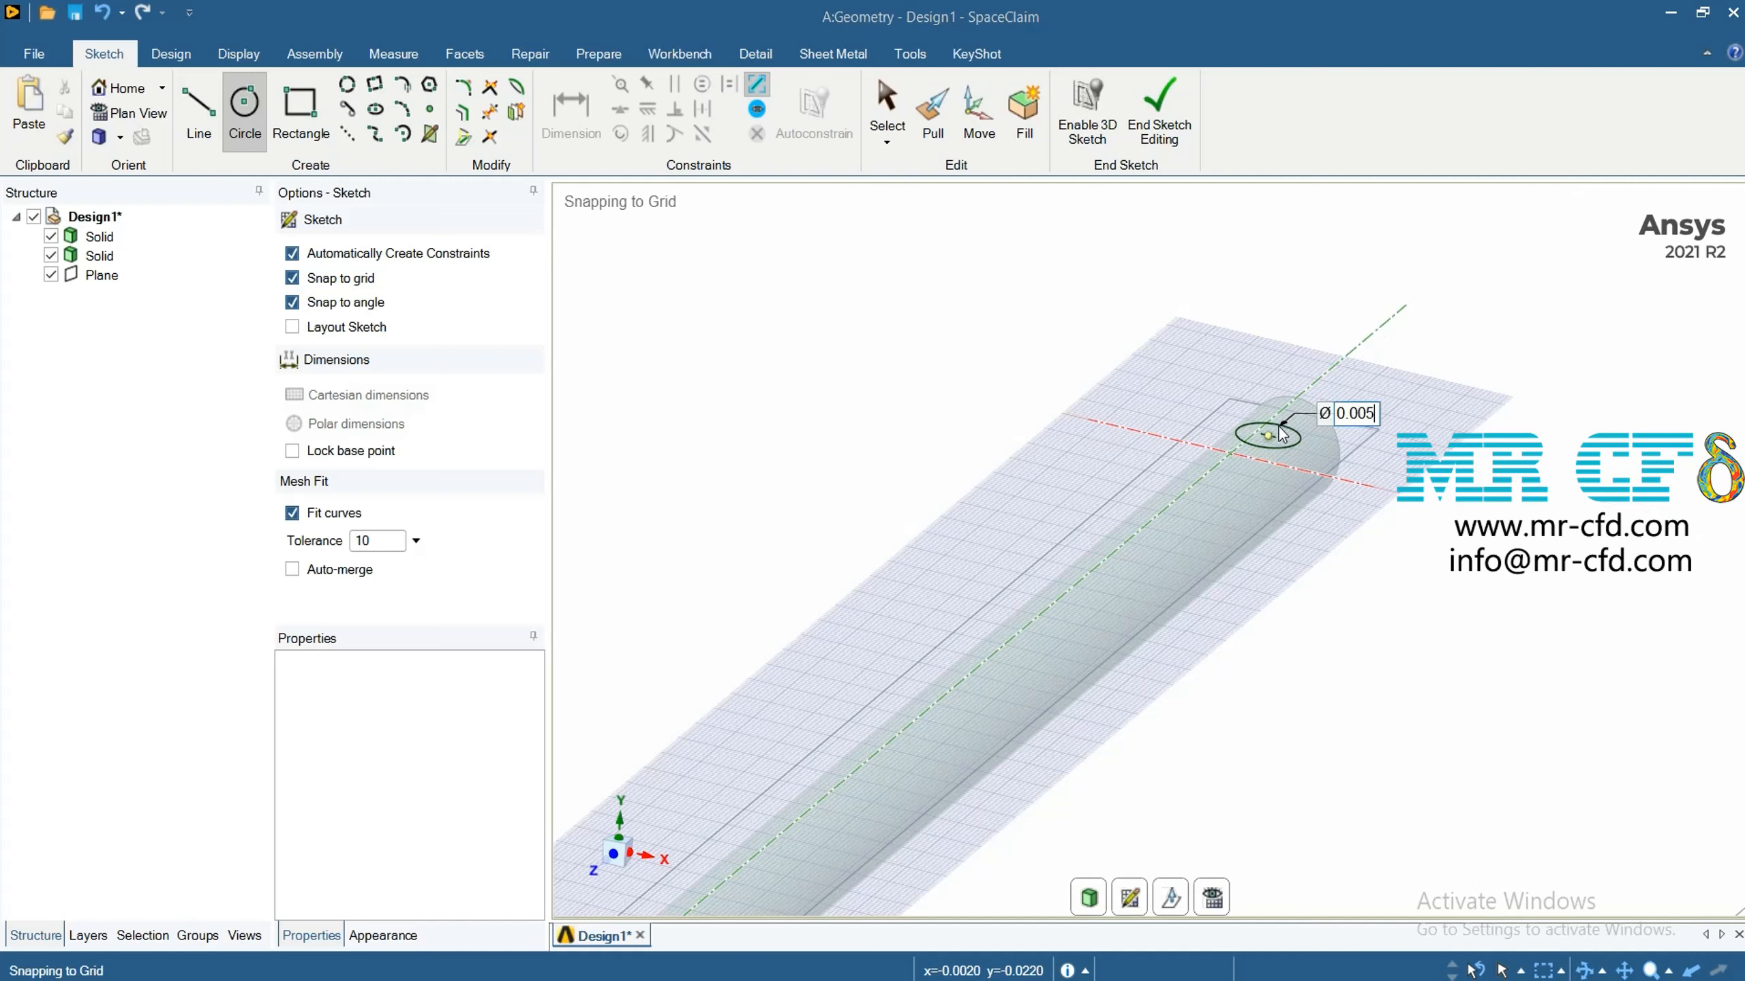
type("*2")
key("Tab")
left_click(1278, 434)
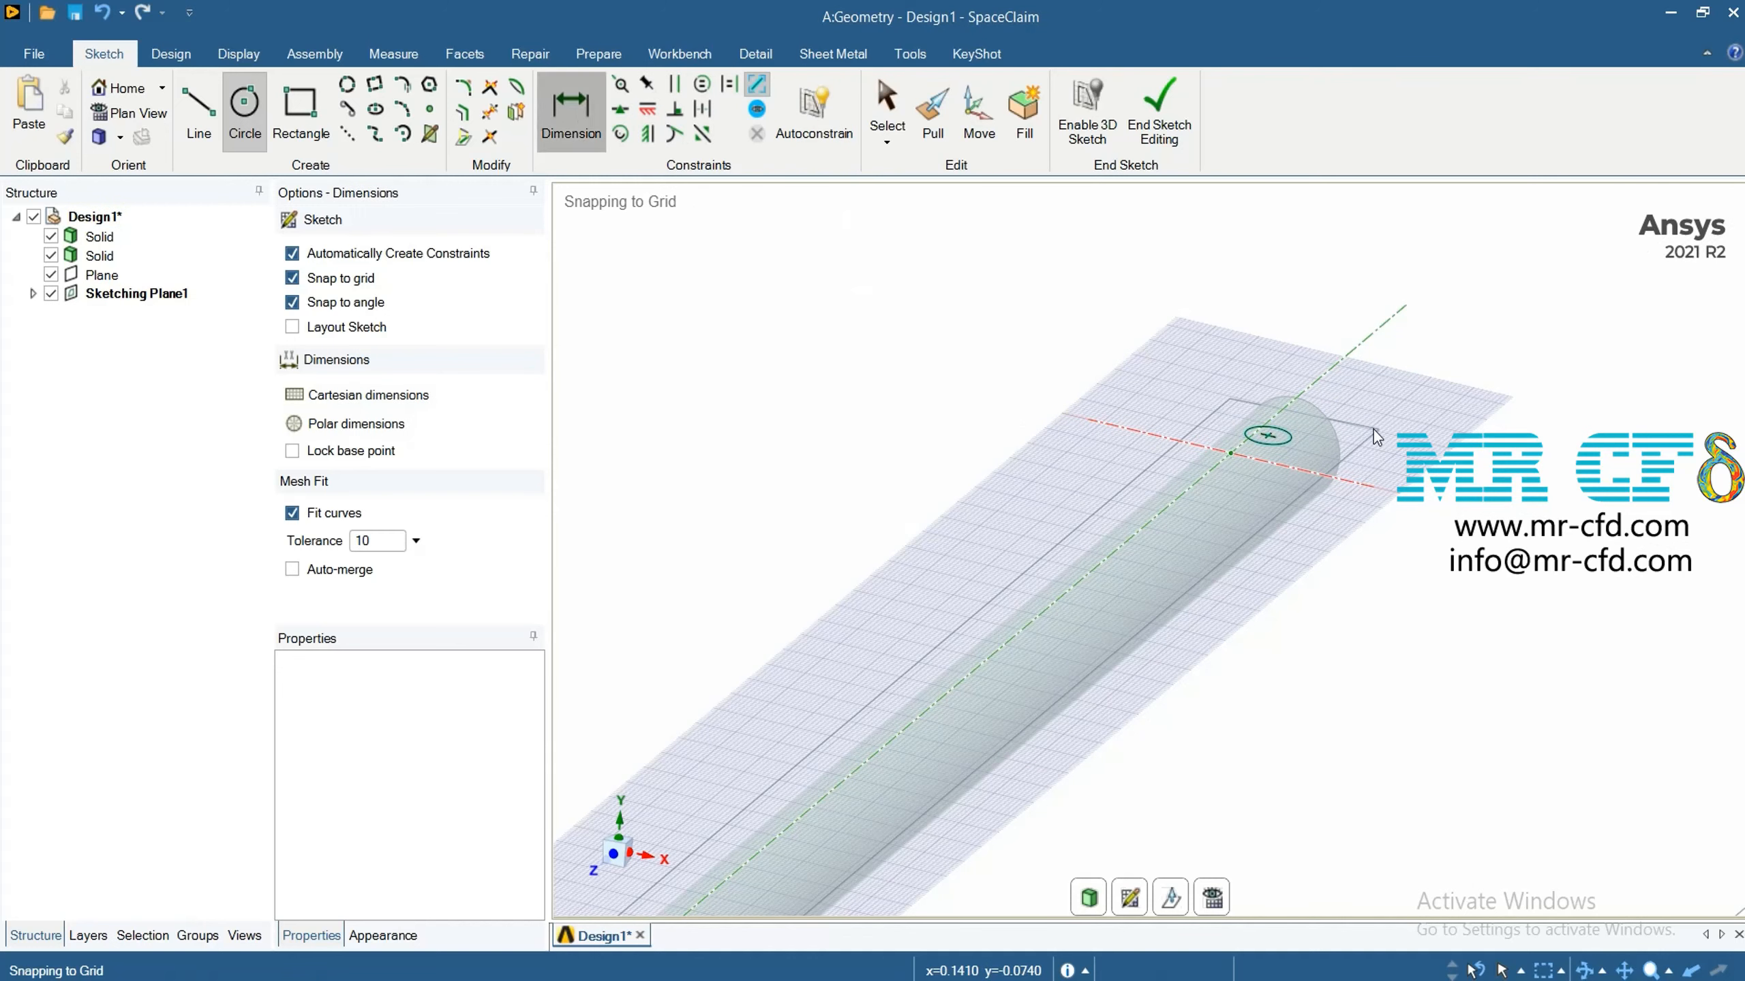
Dimension the new circle's diameter, placing the dimension beside the circle
left_click(579, 116)
left_click(1286, 433)
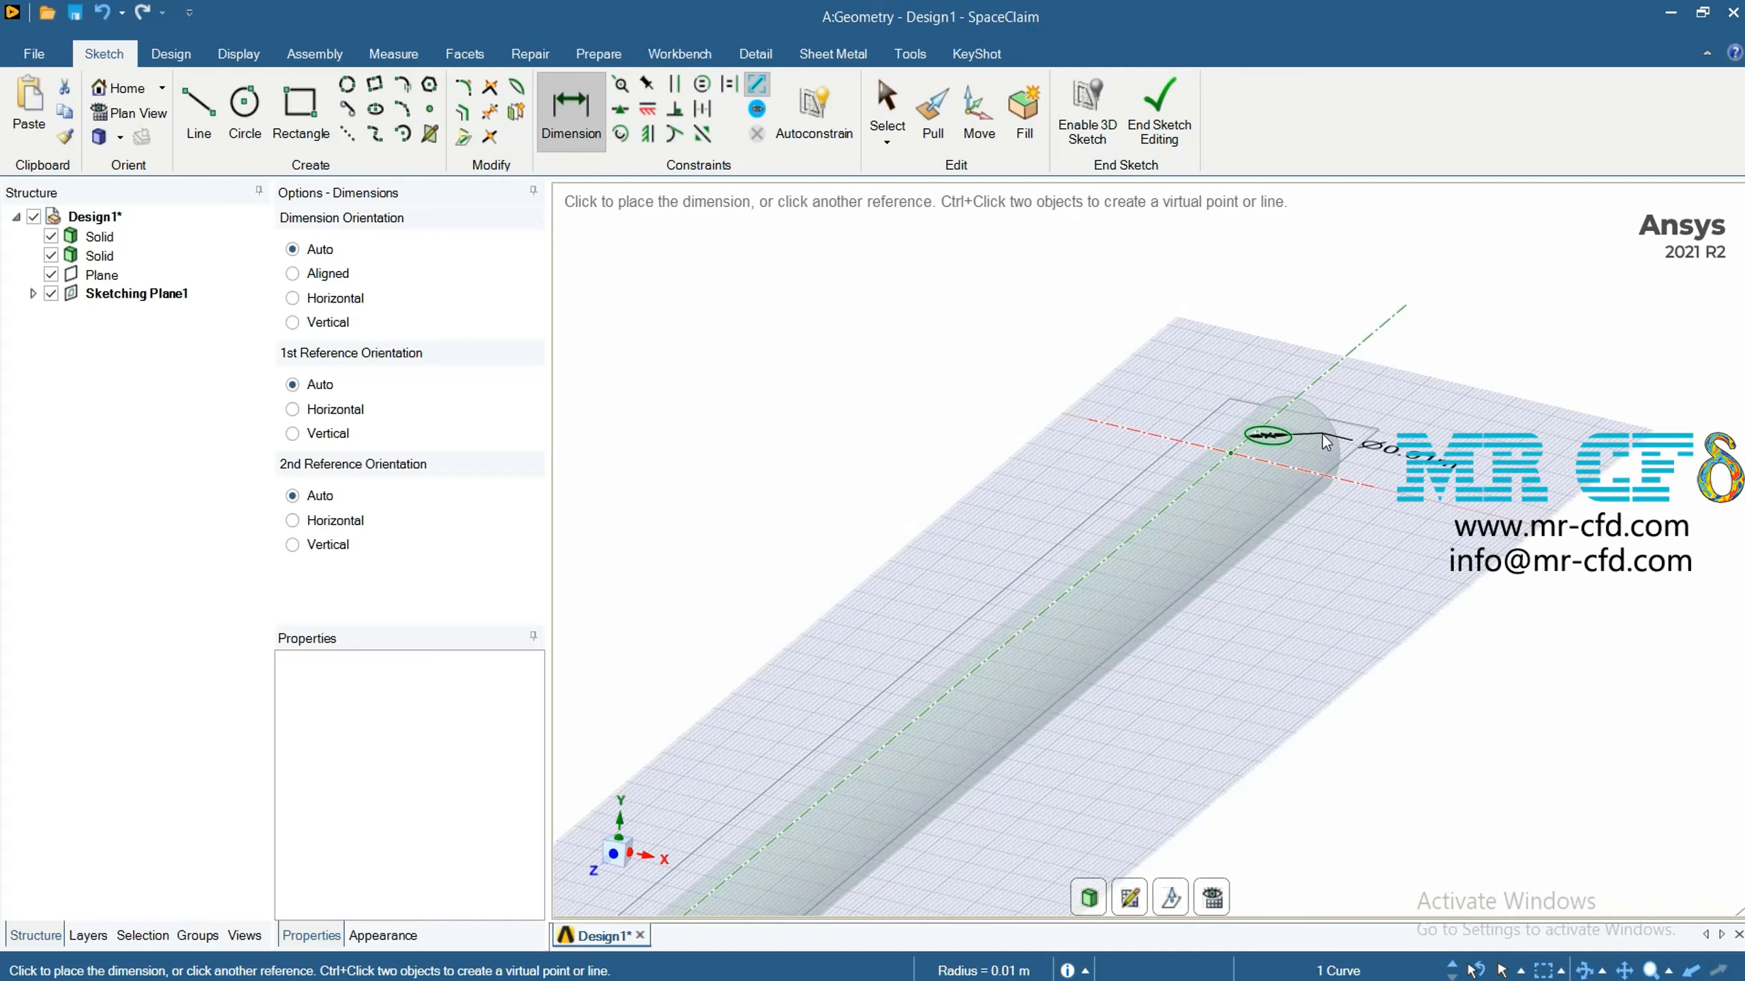
left_click(1325, 443)
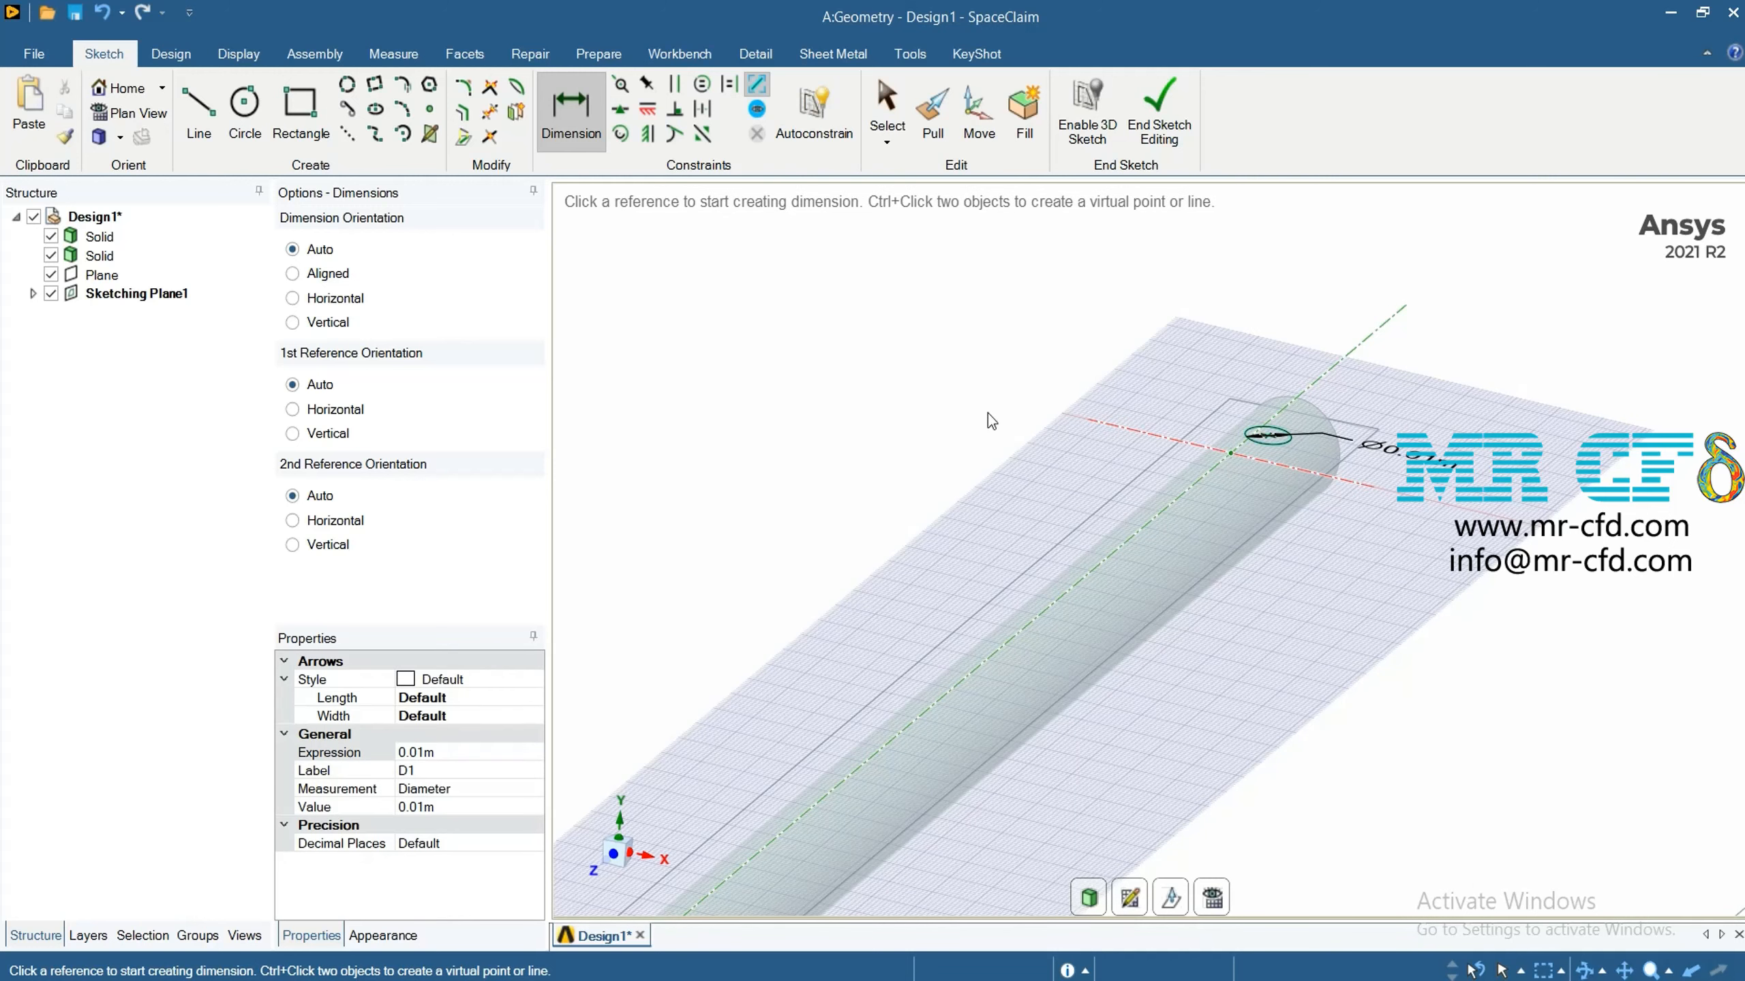
Finish the sketch and pull the circular face 0.036 m upward to form a side pipe on the tube
left_click(1159, 124)
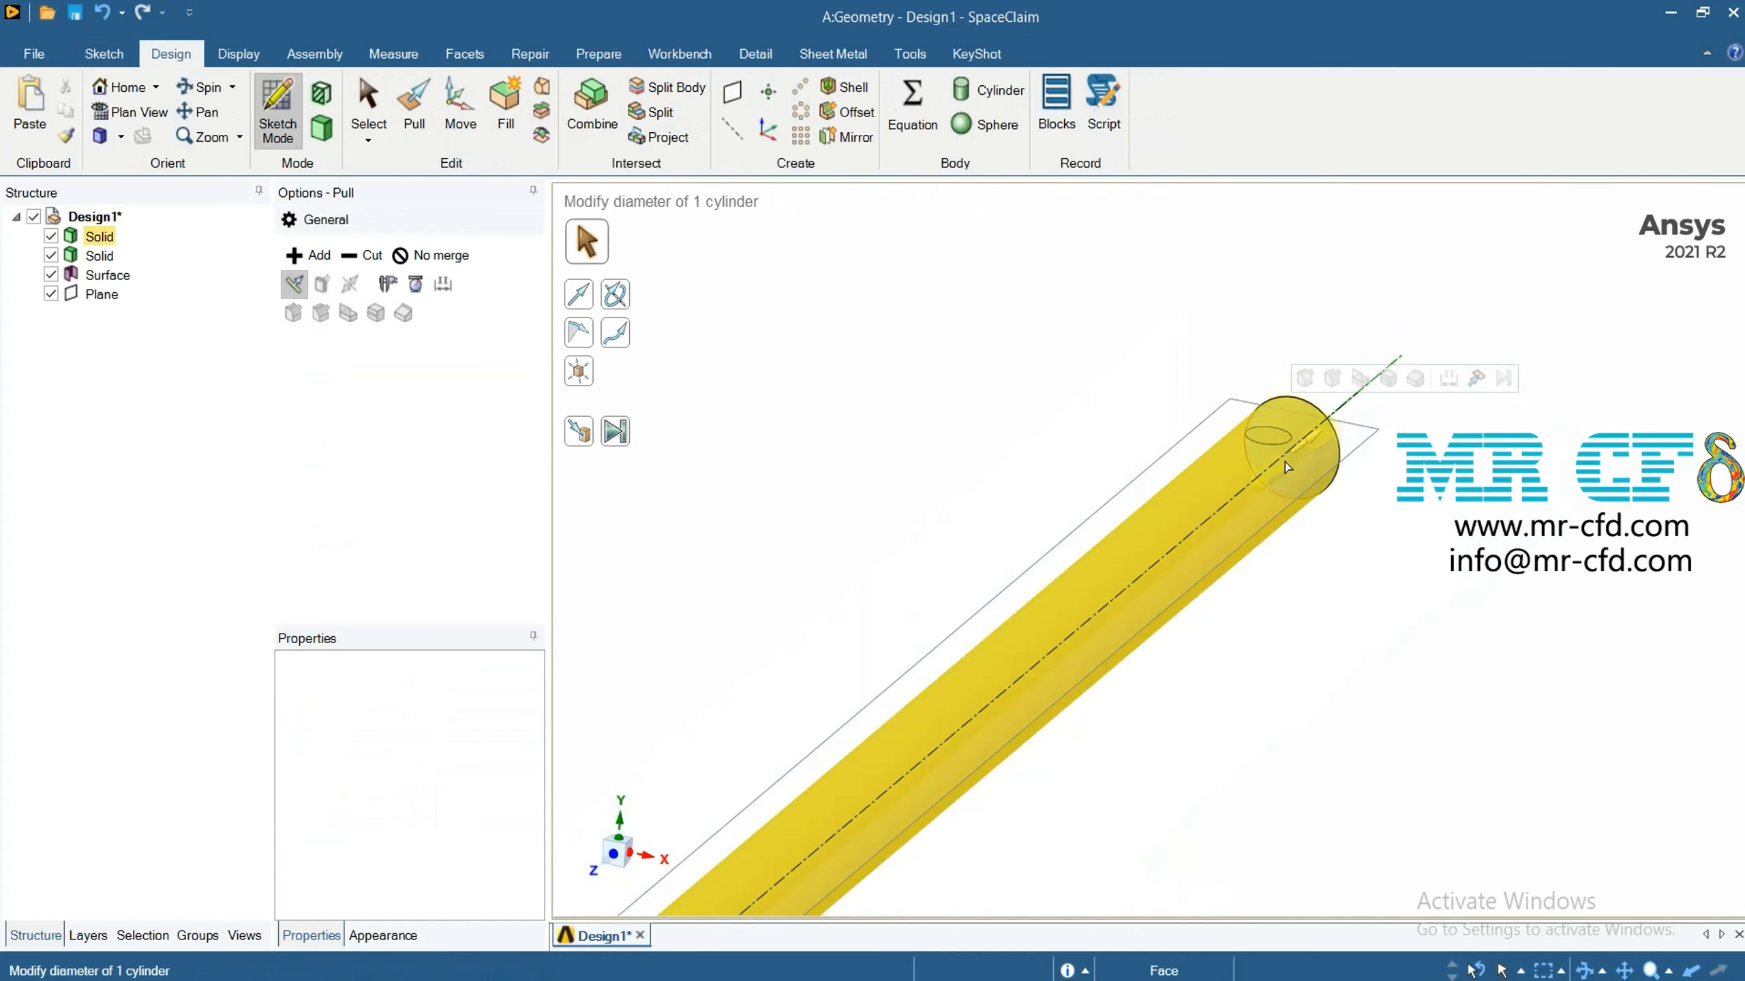
left_click(1272, 435)
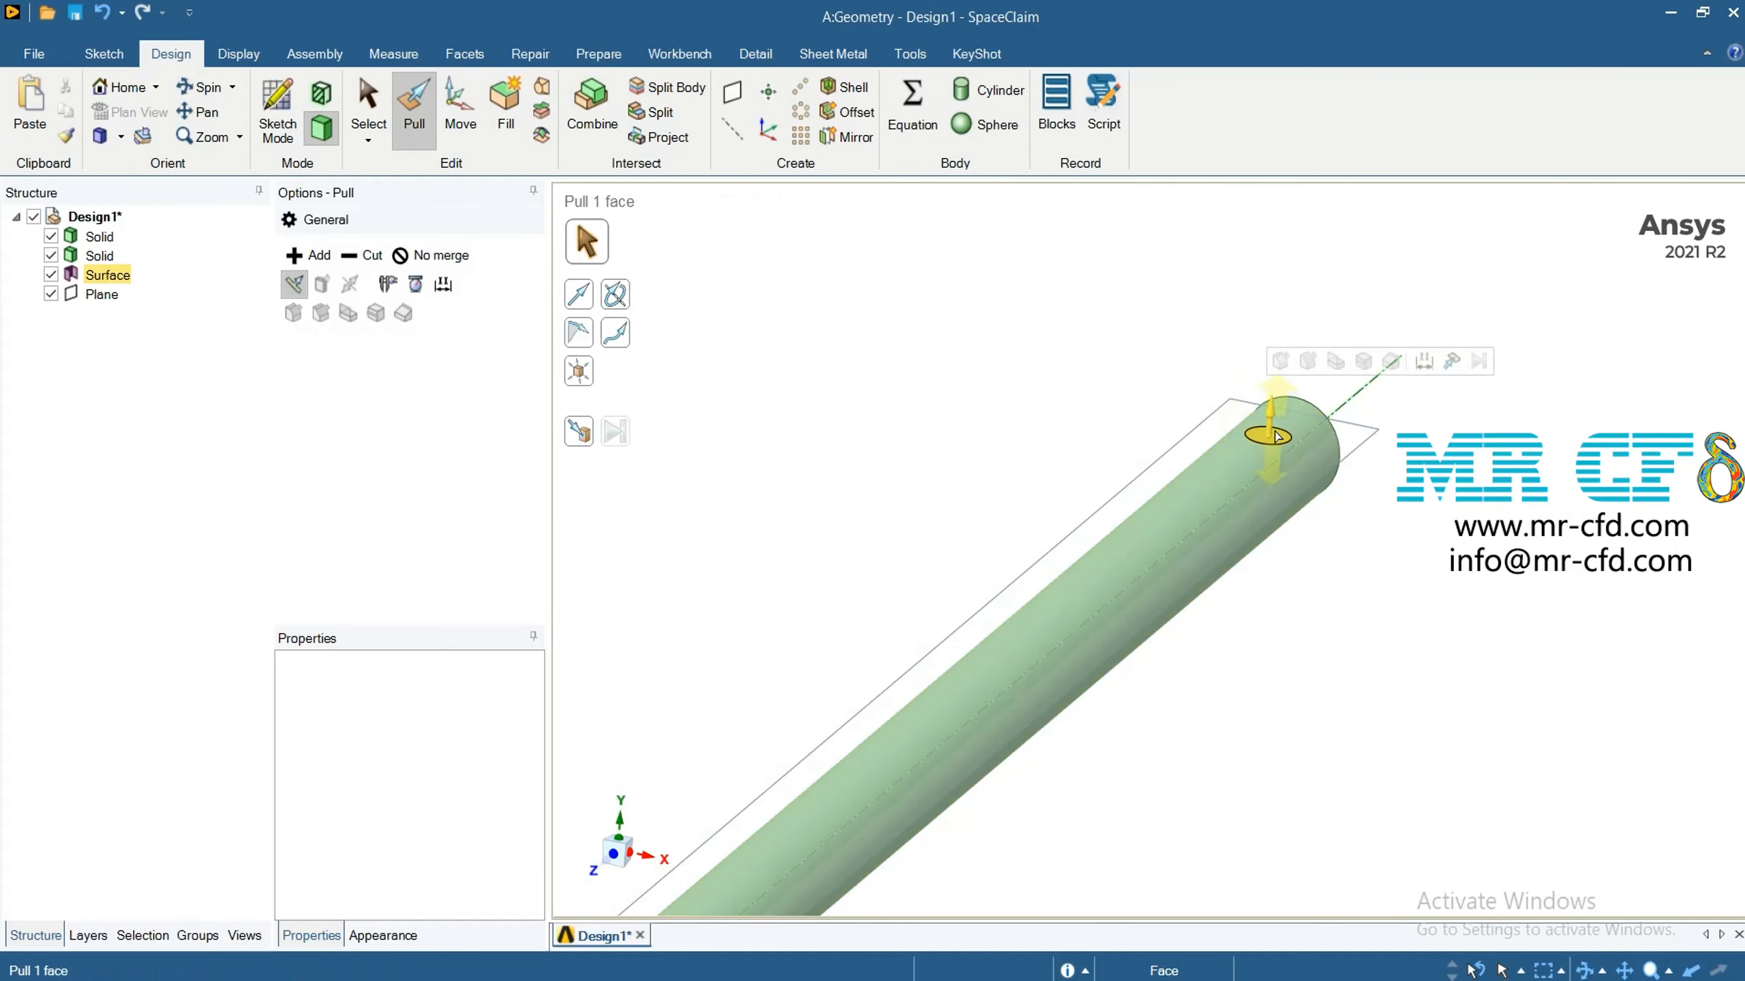
left_click_drag(1276, 437, 1273, 405)
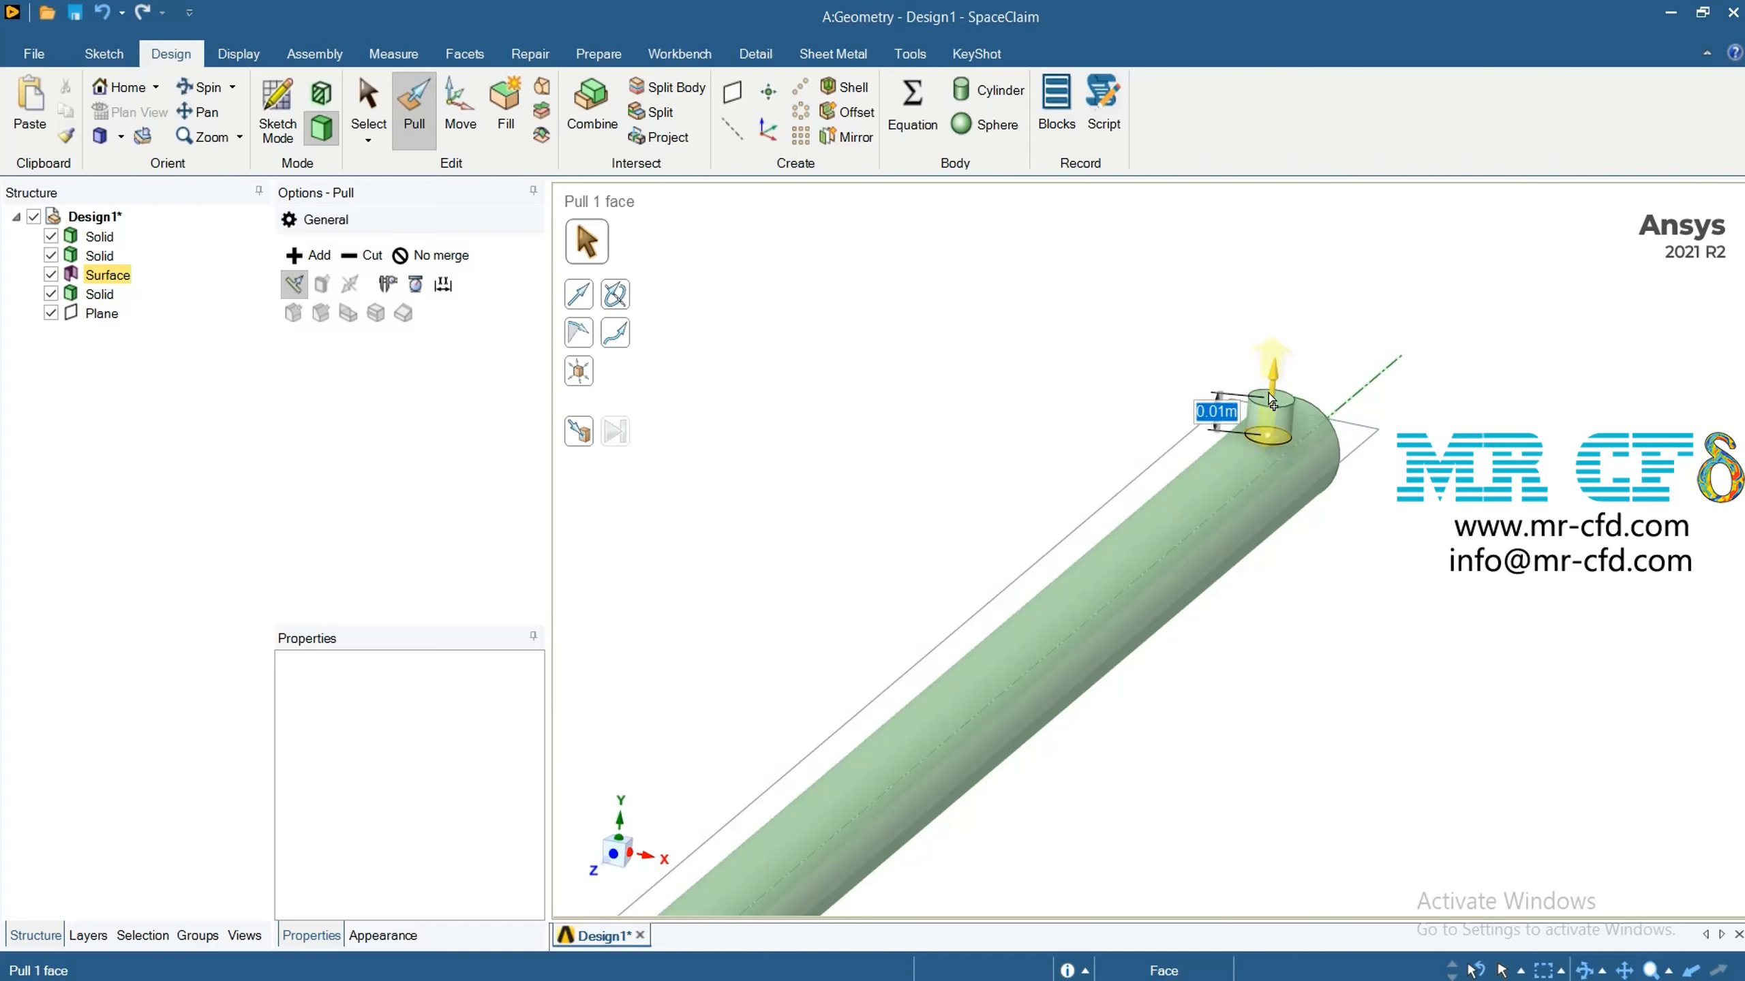
type("0.0")
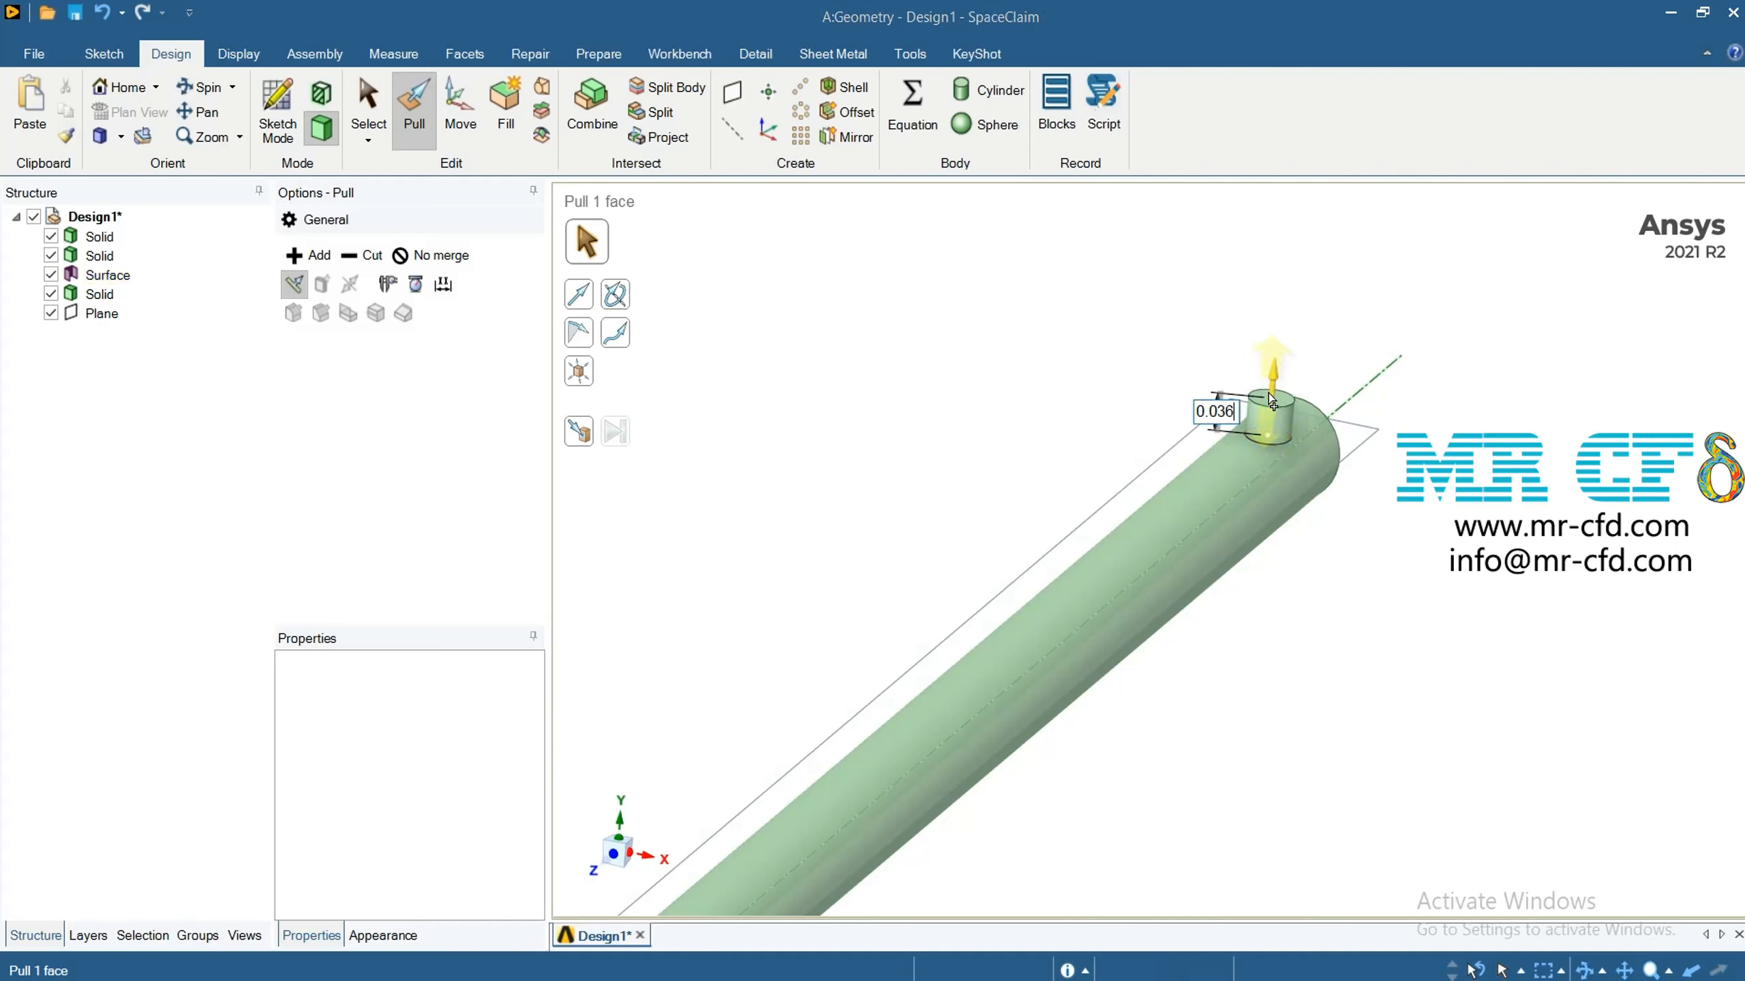
type("36")
key("Return")
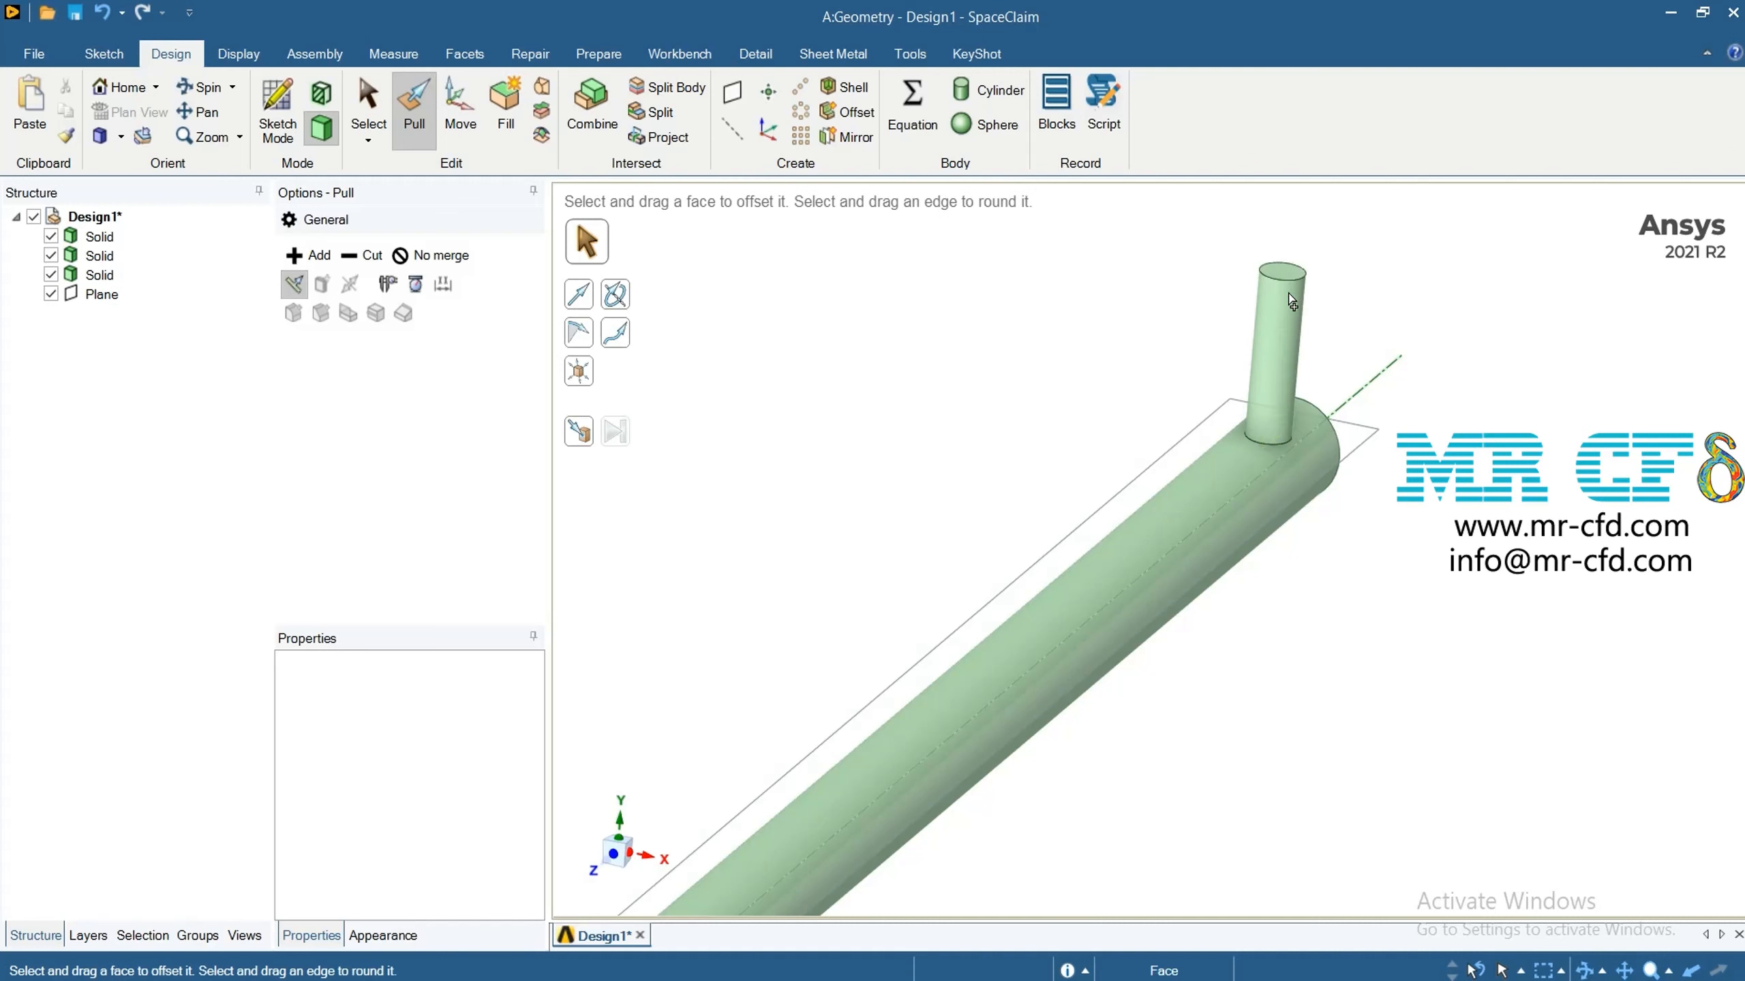
Move the side pipe's bottom face down to the main tube's central axis using the Up To option
middle_click_drag(1300, 678, 1304, 561)
left_click(368, 103)
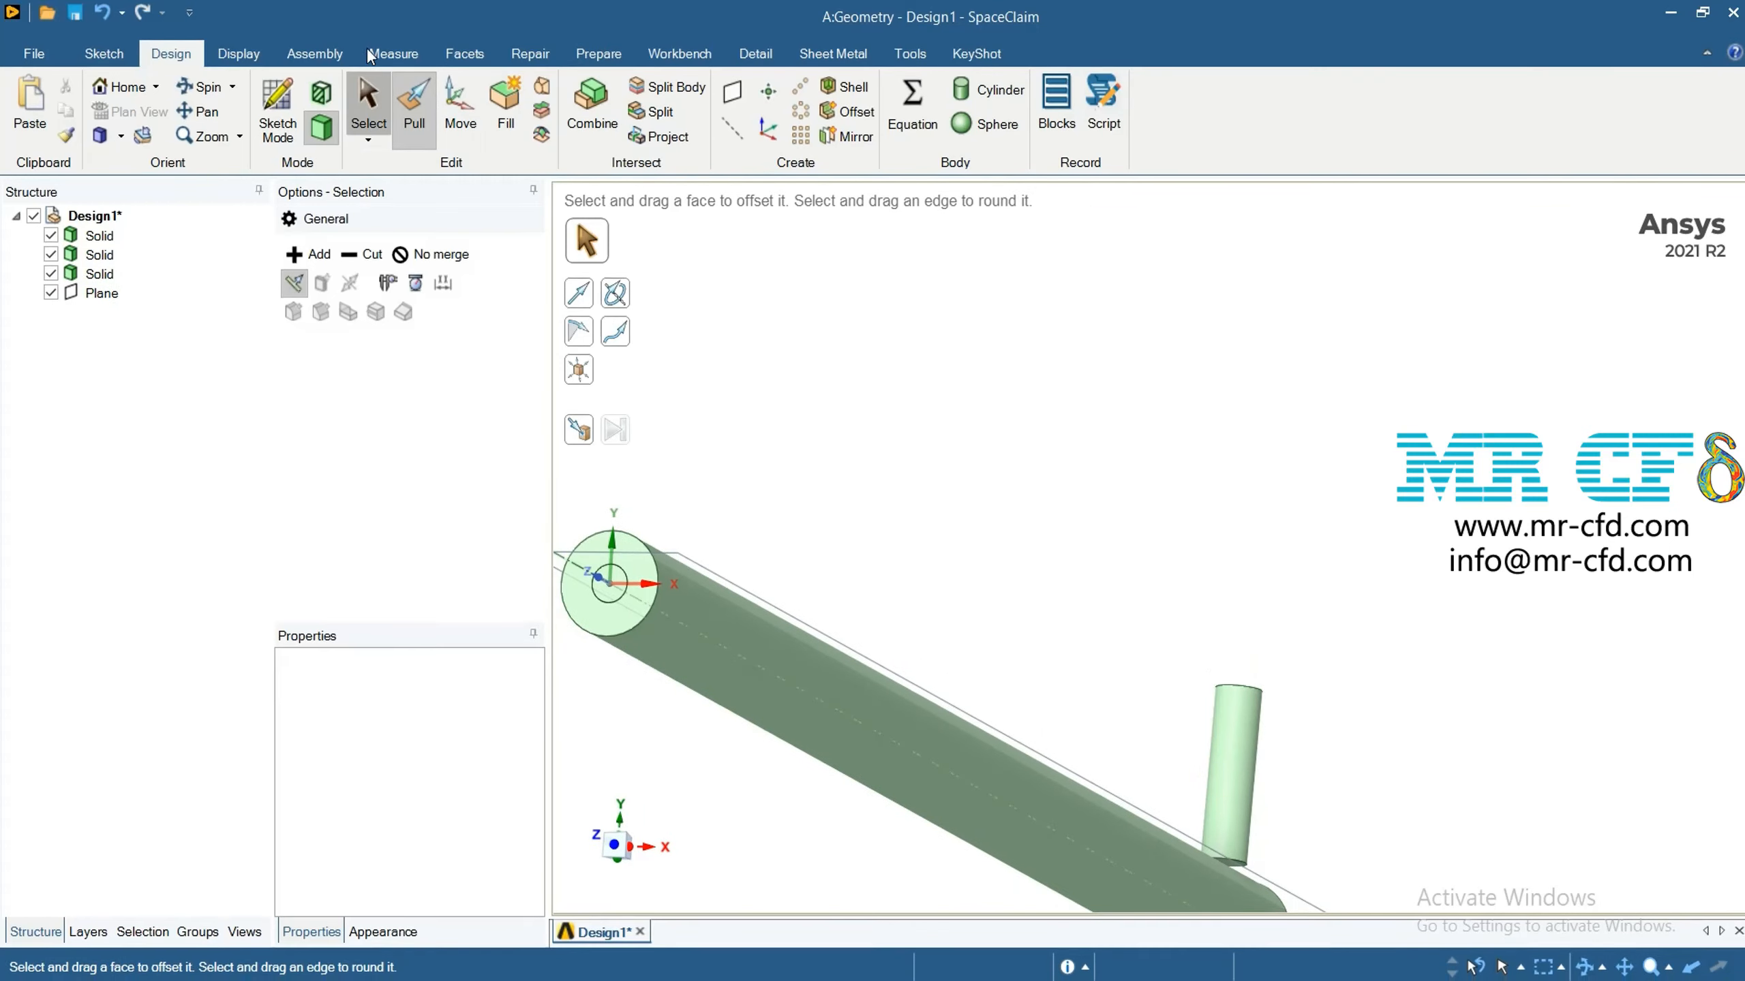
mouse_move(1272, 818)
middle_mouse_down()
mouse_move(1240, 698)
mouse_move(1078, 689)
mouse_move(1095, 651)
mouse_move(1044, 802)
mouse_move(1338, 824)
middle_mouse_up()
scroll(1141, 899, "up", 3)
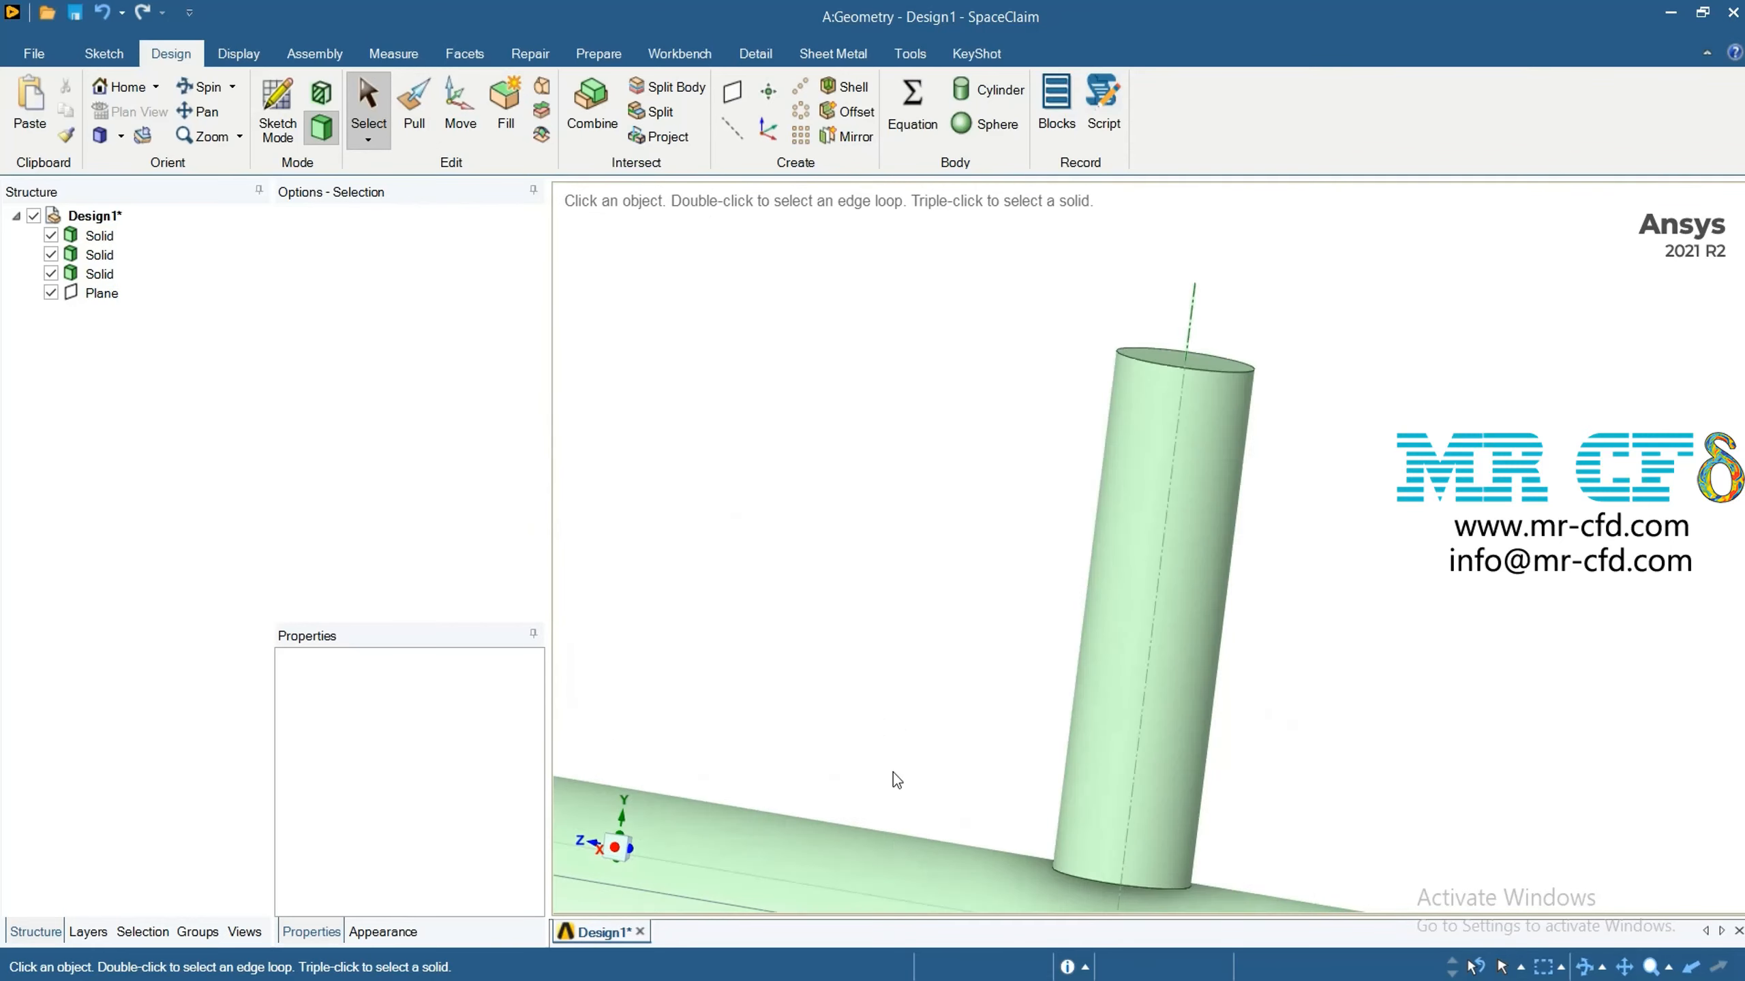
scroll(896, 780, "down", 2)
left_click(1111, 825)
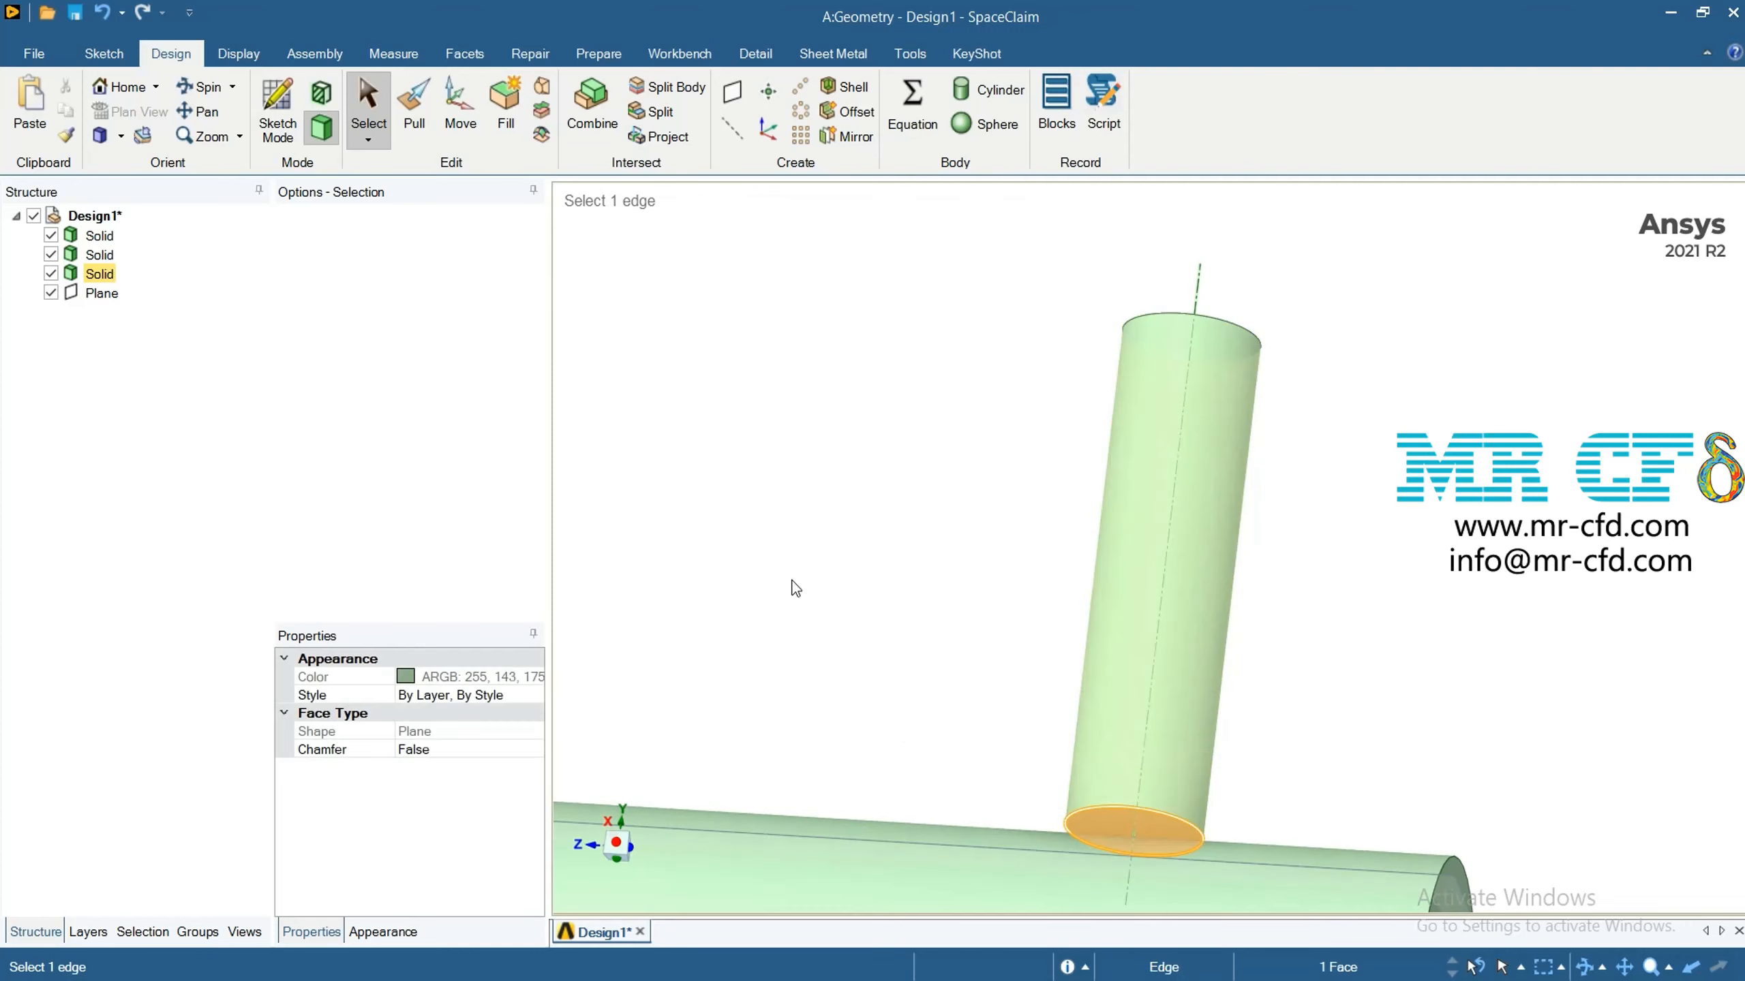
scroll(783, 605, "down", 2)
mouse_move(775, 624)
middle_mouse_down()
mouse_move(771, 666)
mouse_move(818, 670)
mouse_move(838, 621)
mouse_move(771, 610)
middle_mouse_up()
scroll(842, 606, "down", 3)
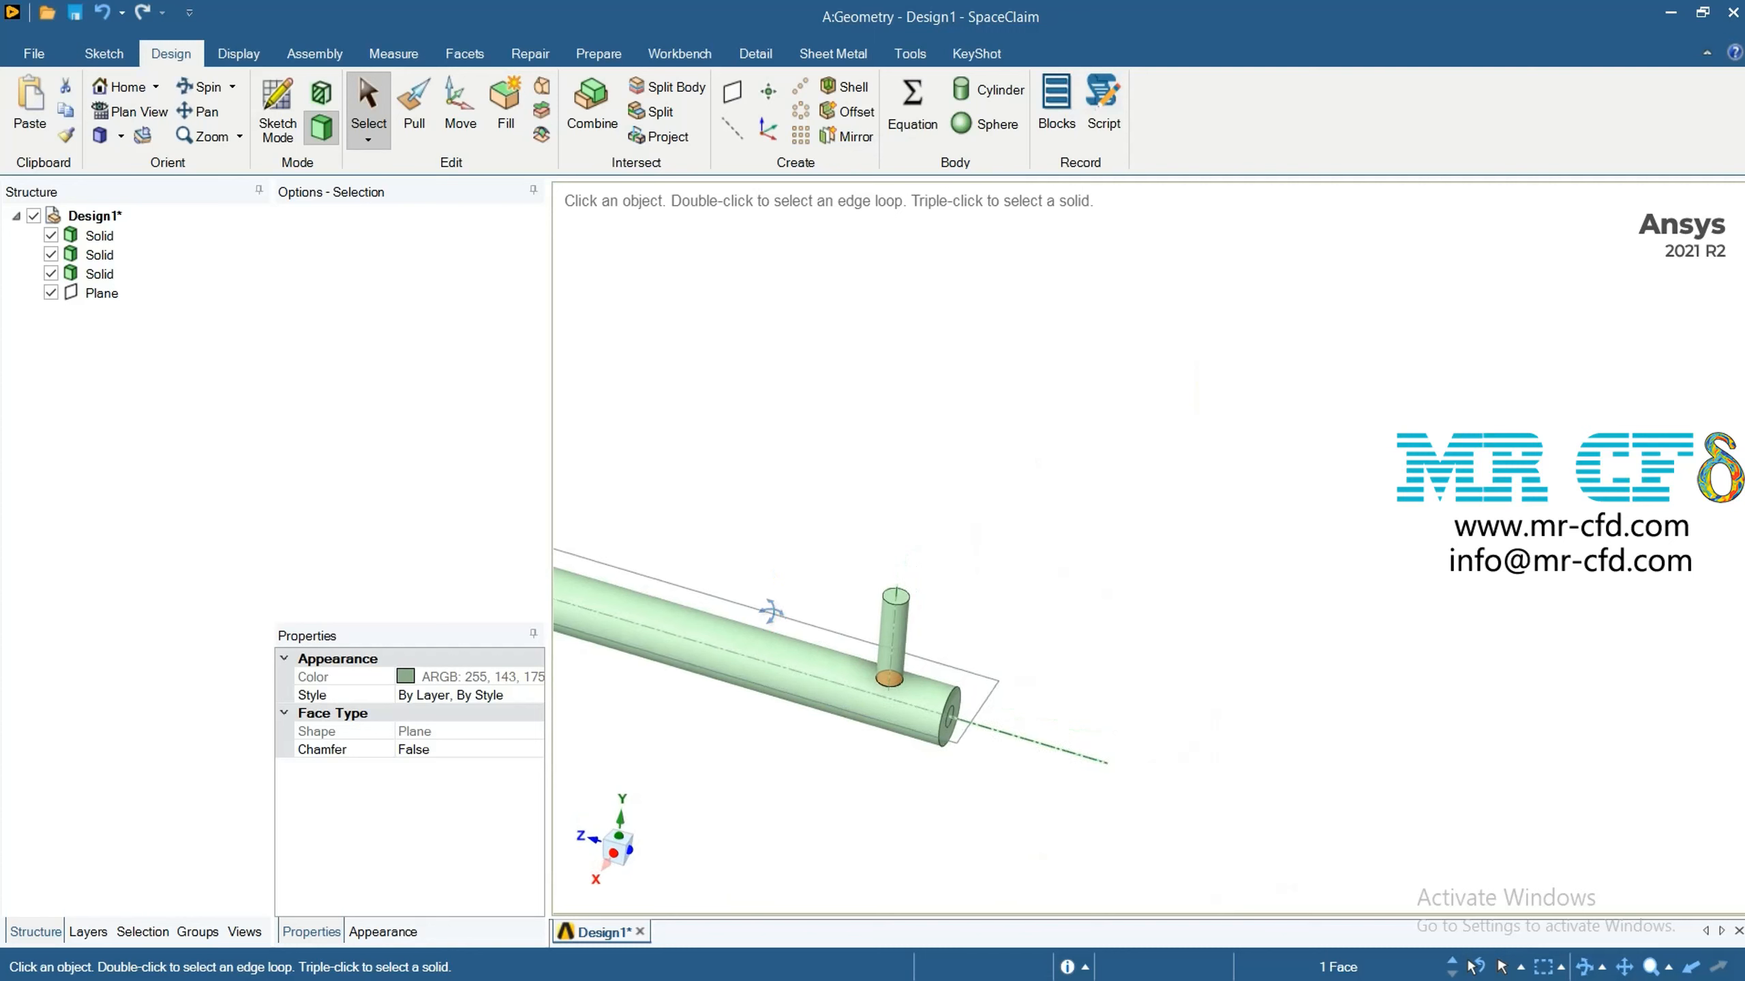
left_click(459, 110)
scroll(909, 766, "up", 4)
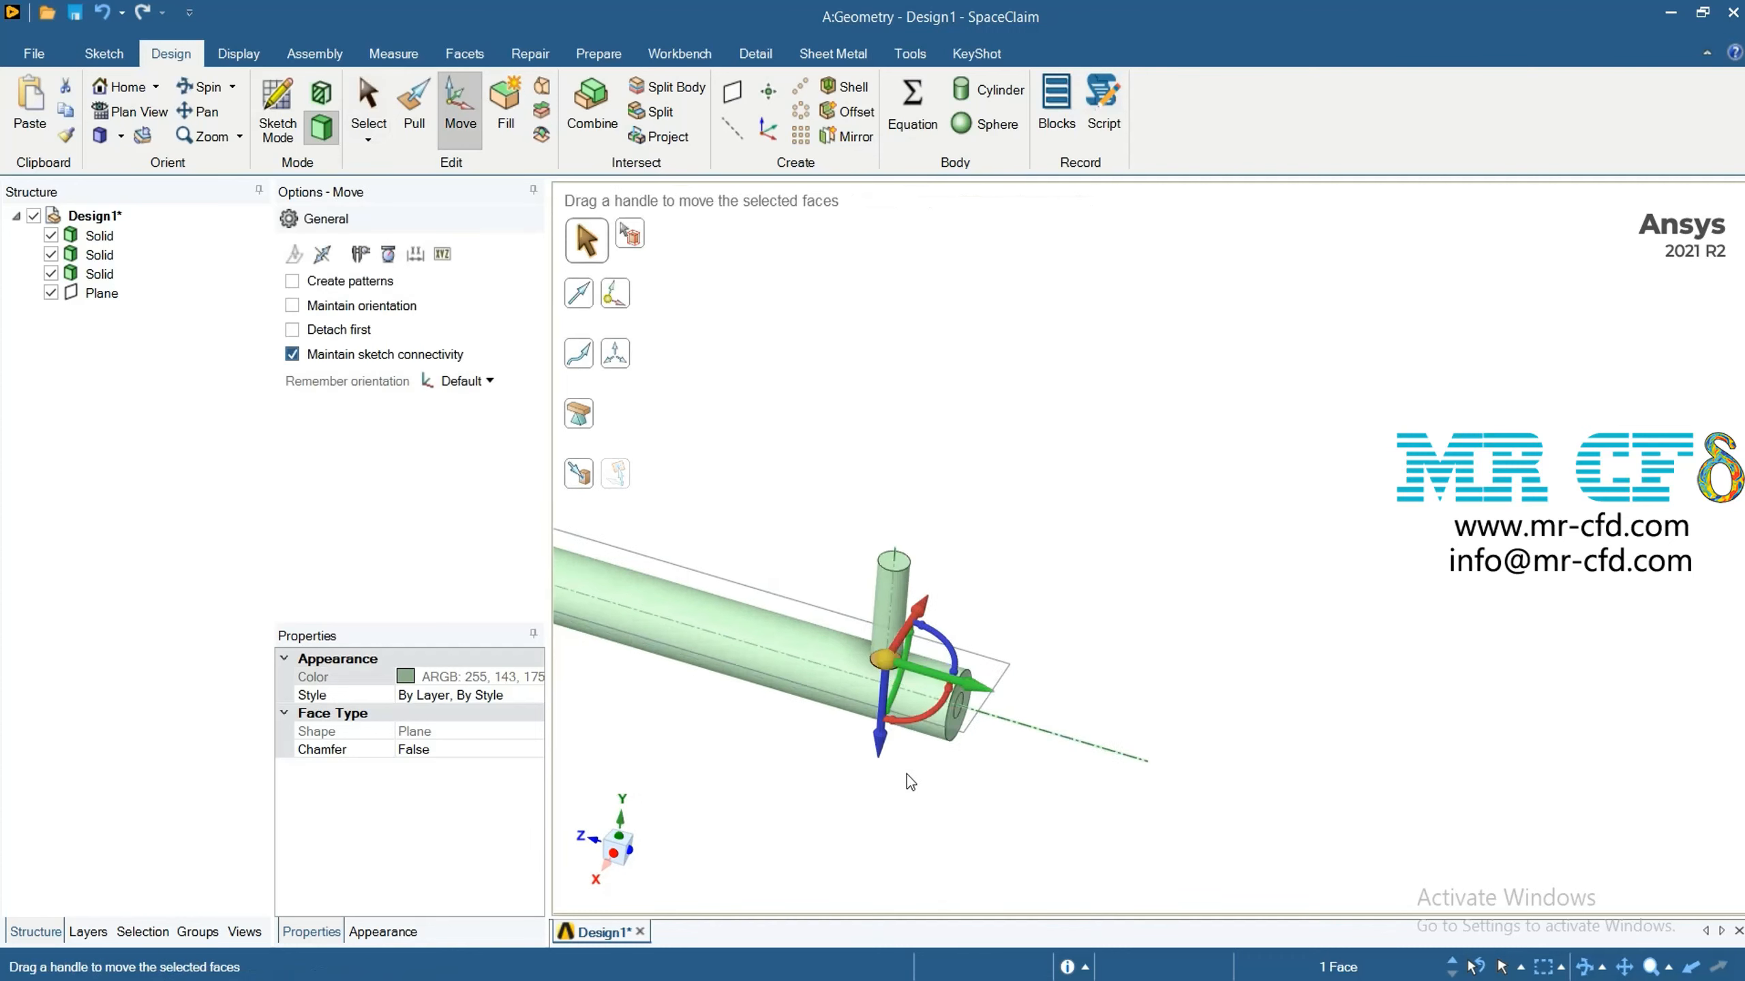
left_click(582, 475)
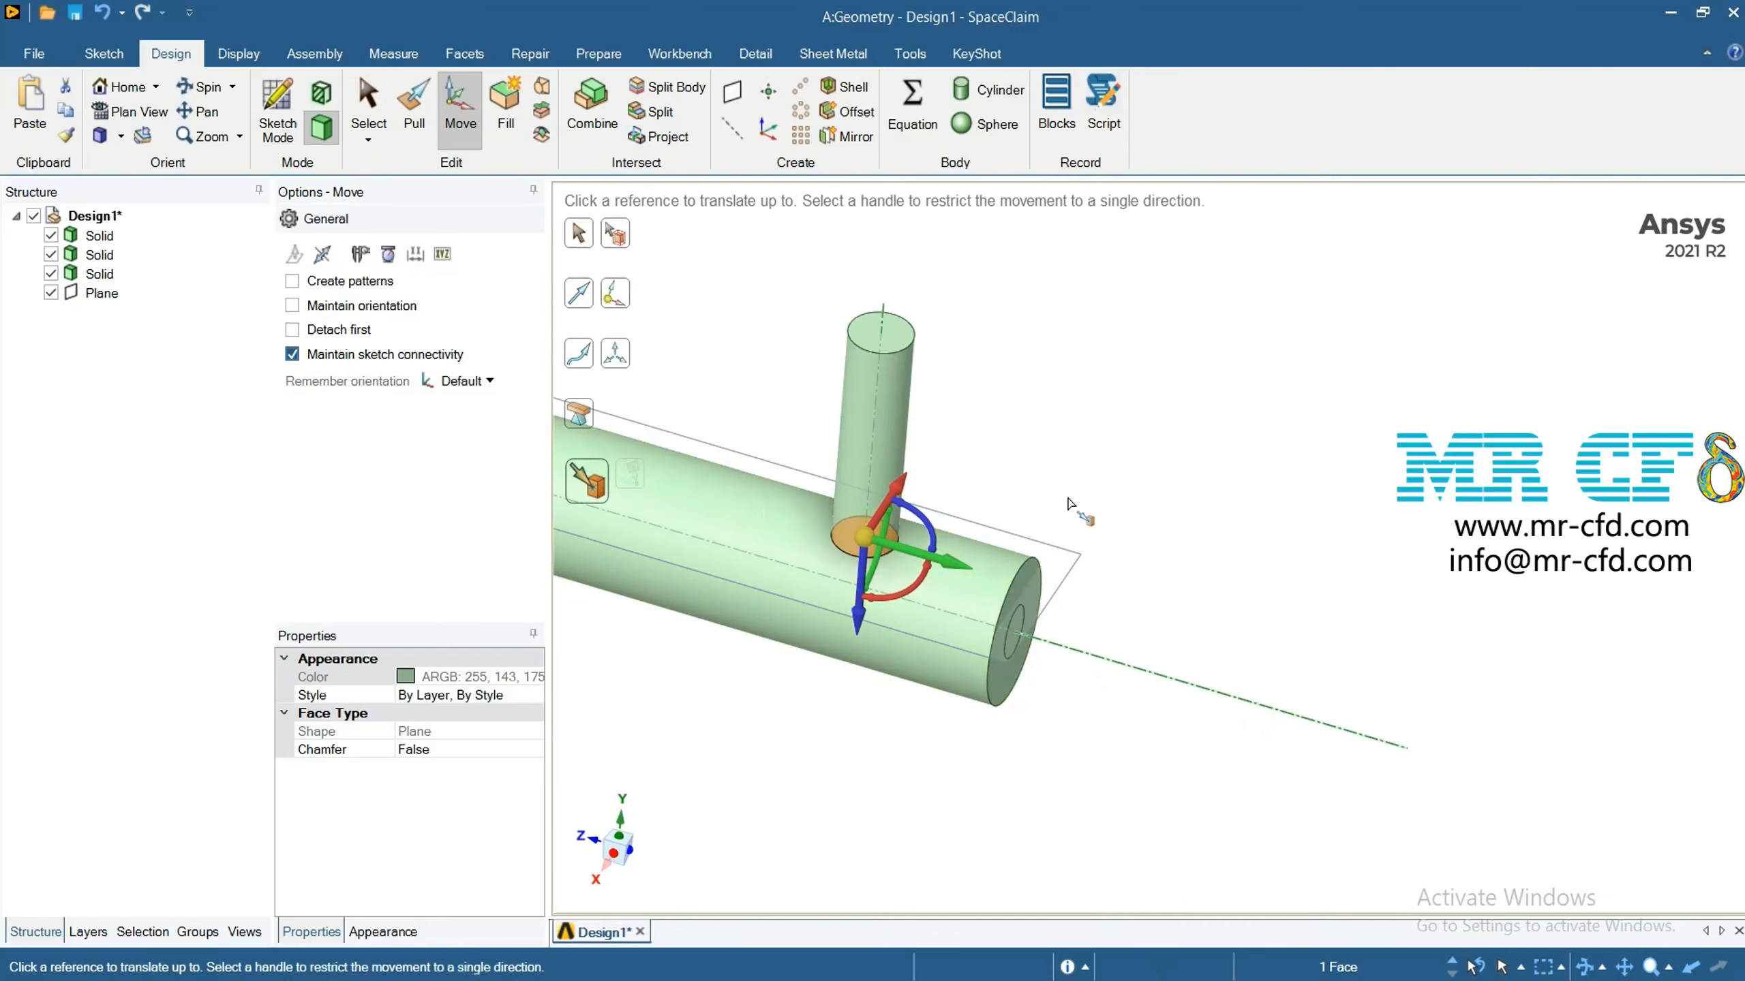
left_click(1119, 810)
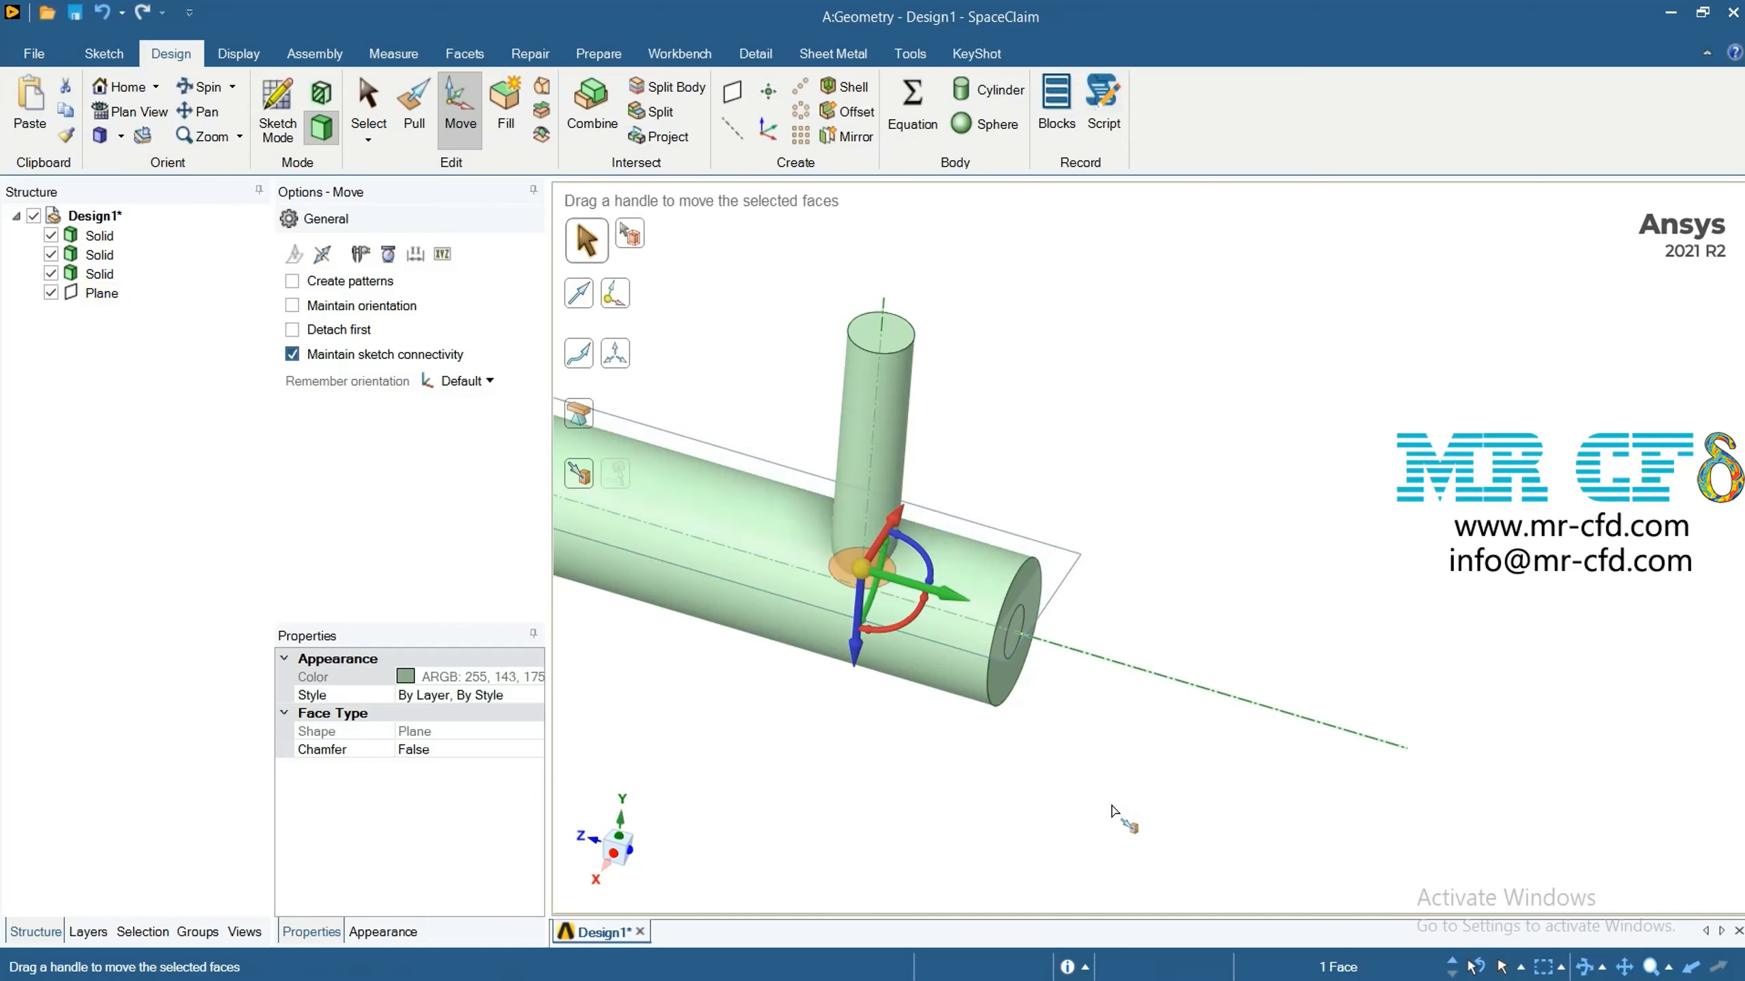
Clear the face selection and hide the reference plane
left_click(851, 832)
middle_click_drag(748, 760, 865, 680)
left_click(51, 294)
middle_click_drag(879, 763, 1025, 811)
scroll(1104, 758, "down", 6)
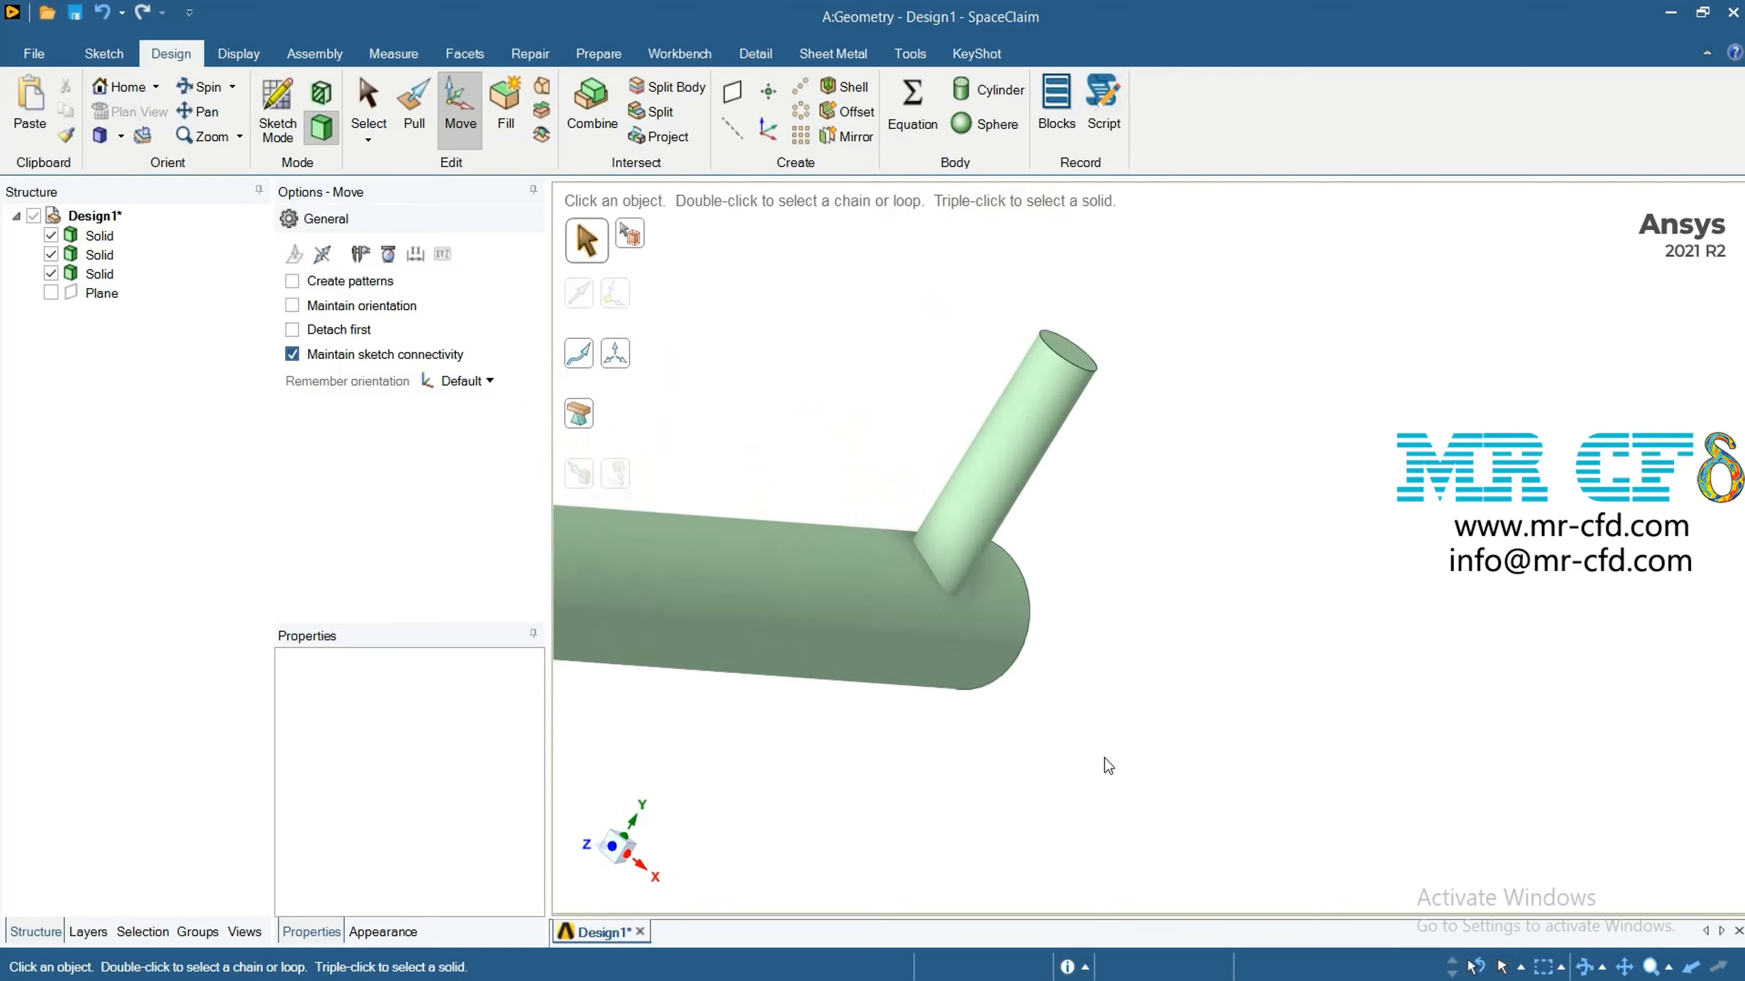
Leave the Move tool for the Select tool and bring the main tube's annular end face into close view
scroll(826, 779, "up", 6)
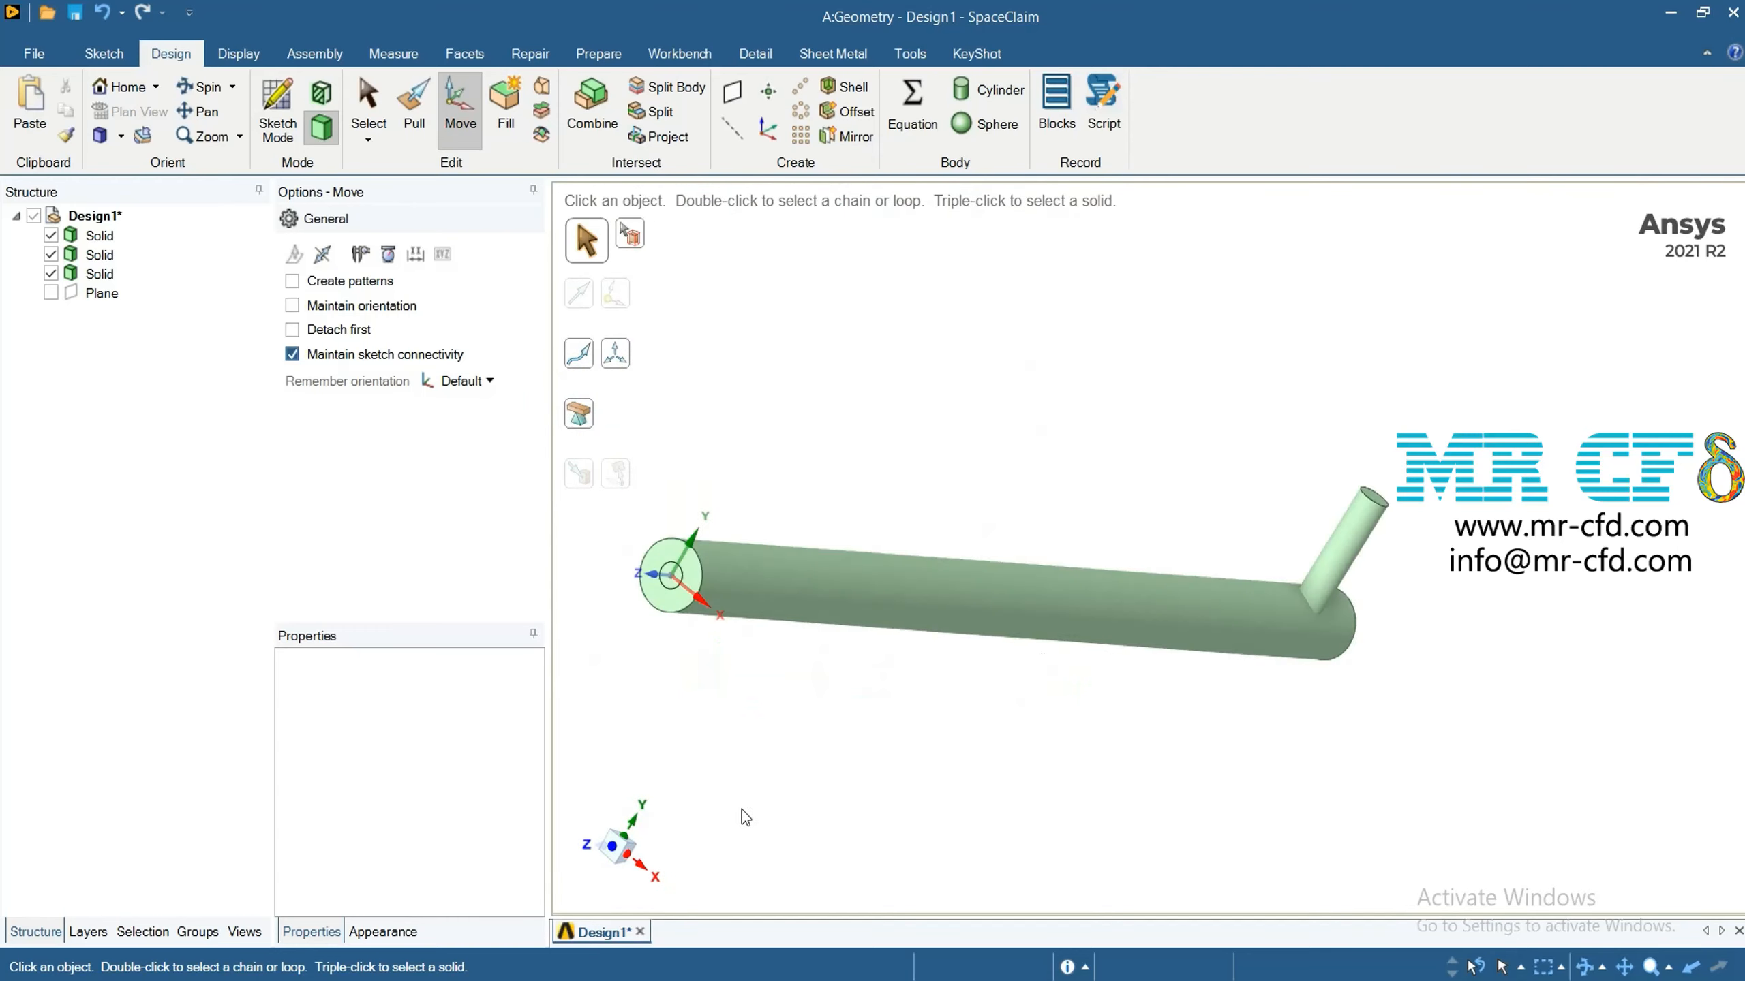
scroll(957, 744, "down", 1)
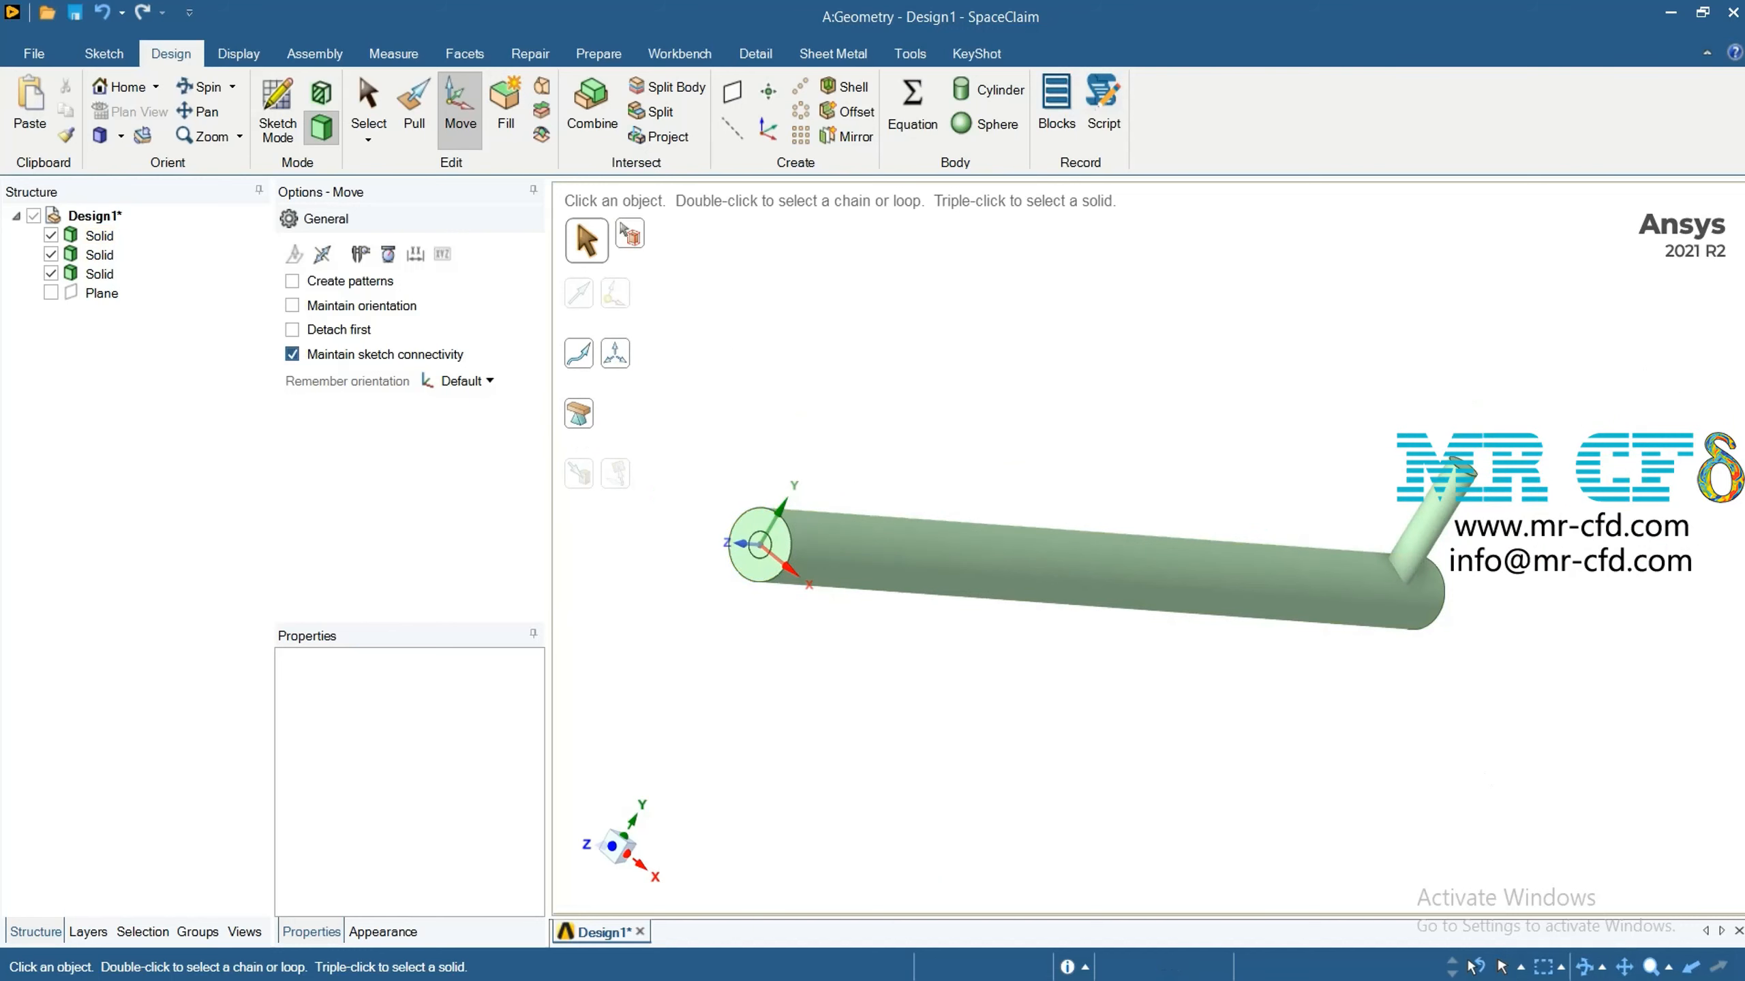
left_click(379, 126)
scroll(677, 687, "up", 4)
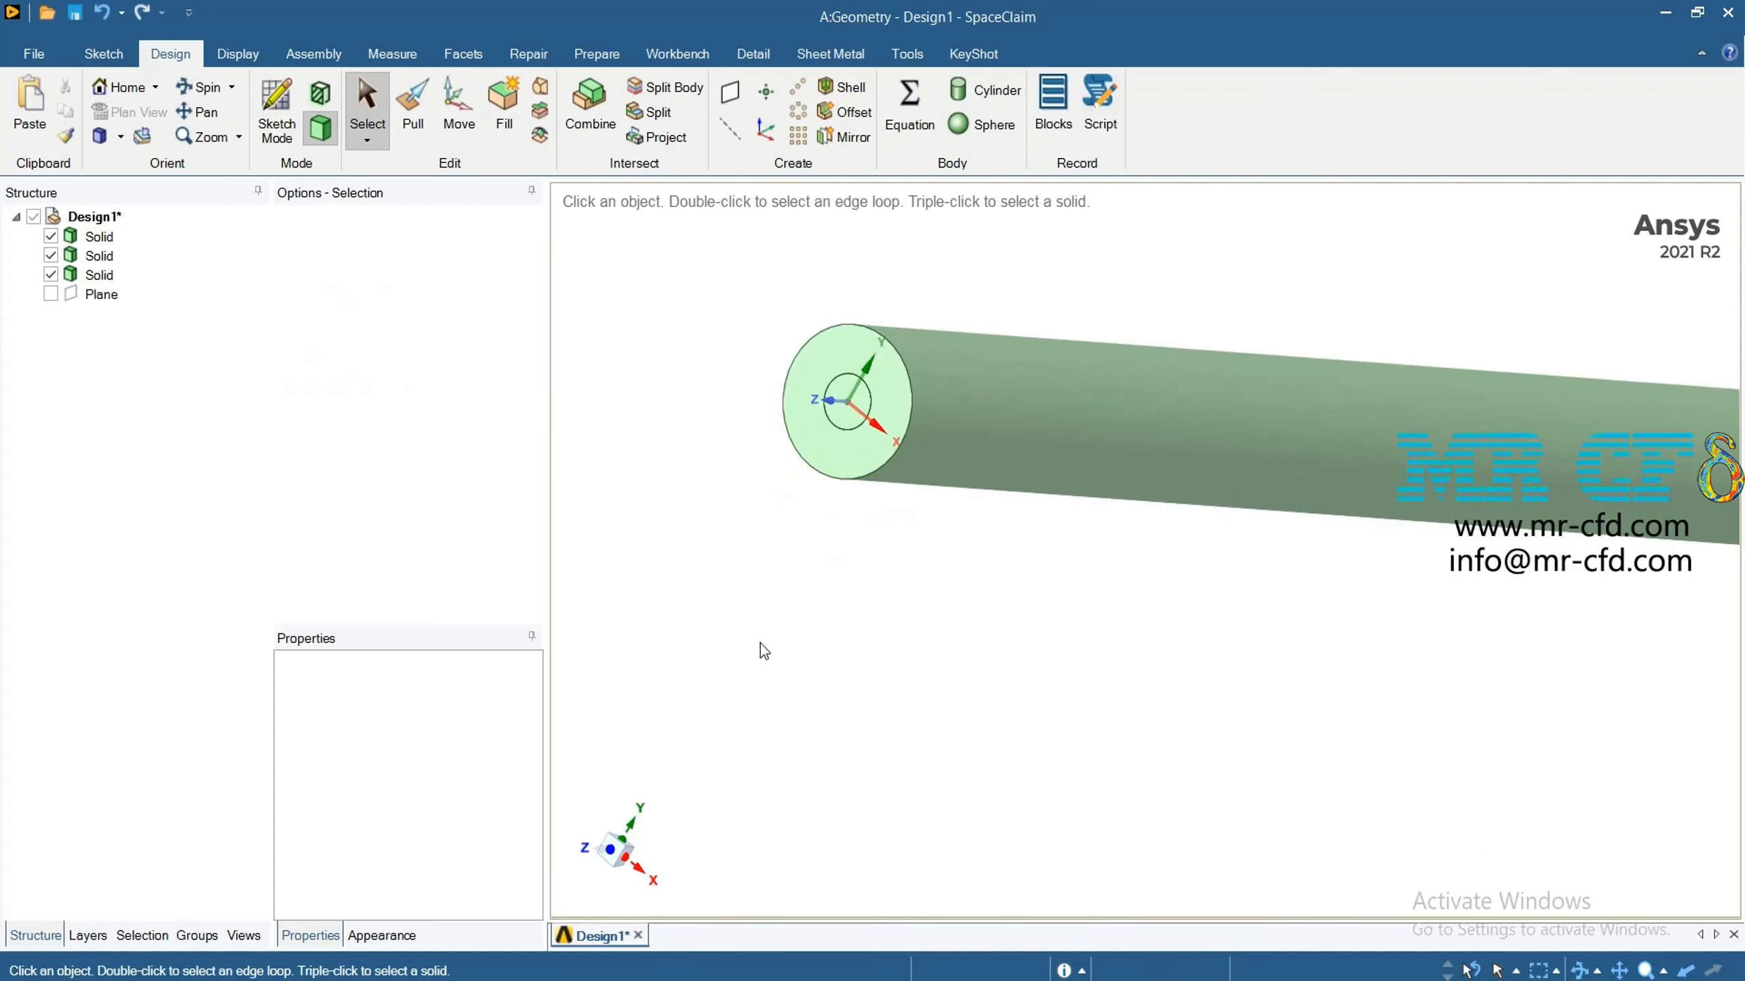
scroll(761, 644, "up", 2)
scroll(760, 644, "down", 4)
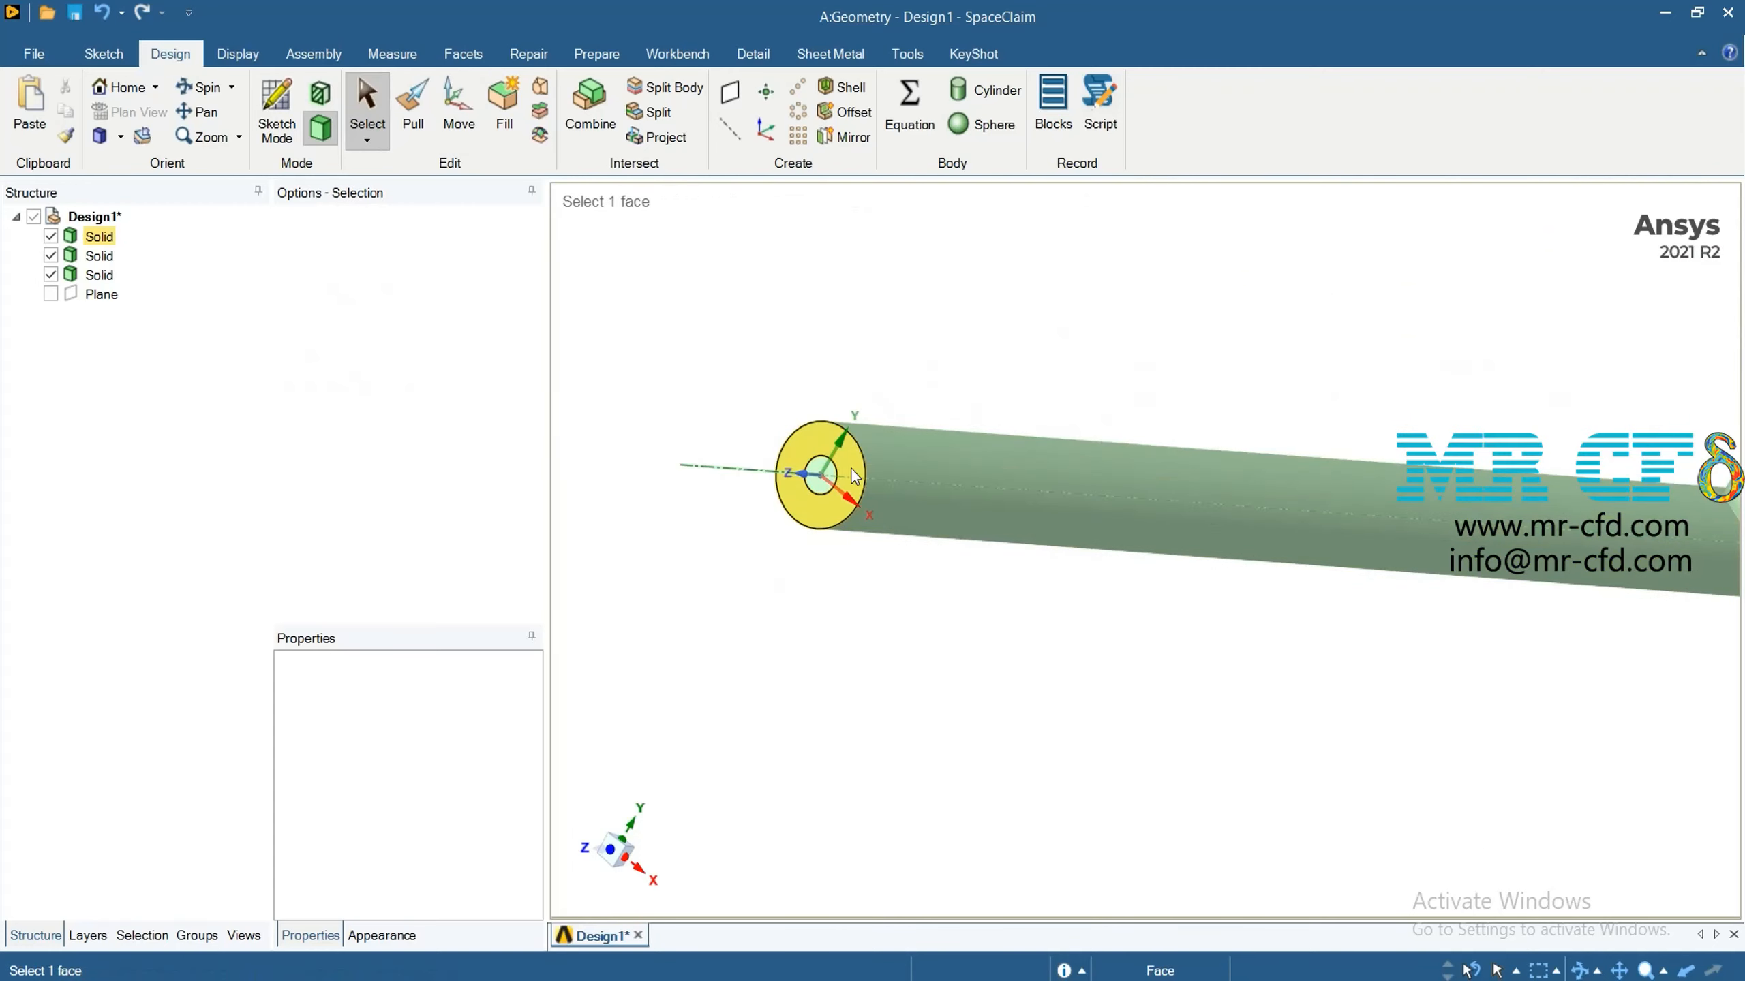
left_click(860, 475)
right_click(860, 475)
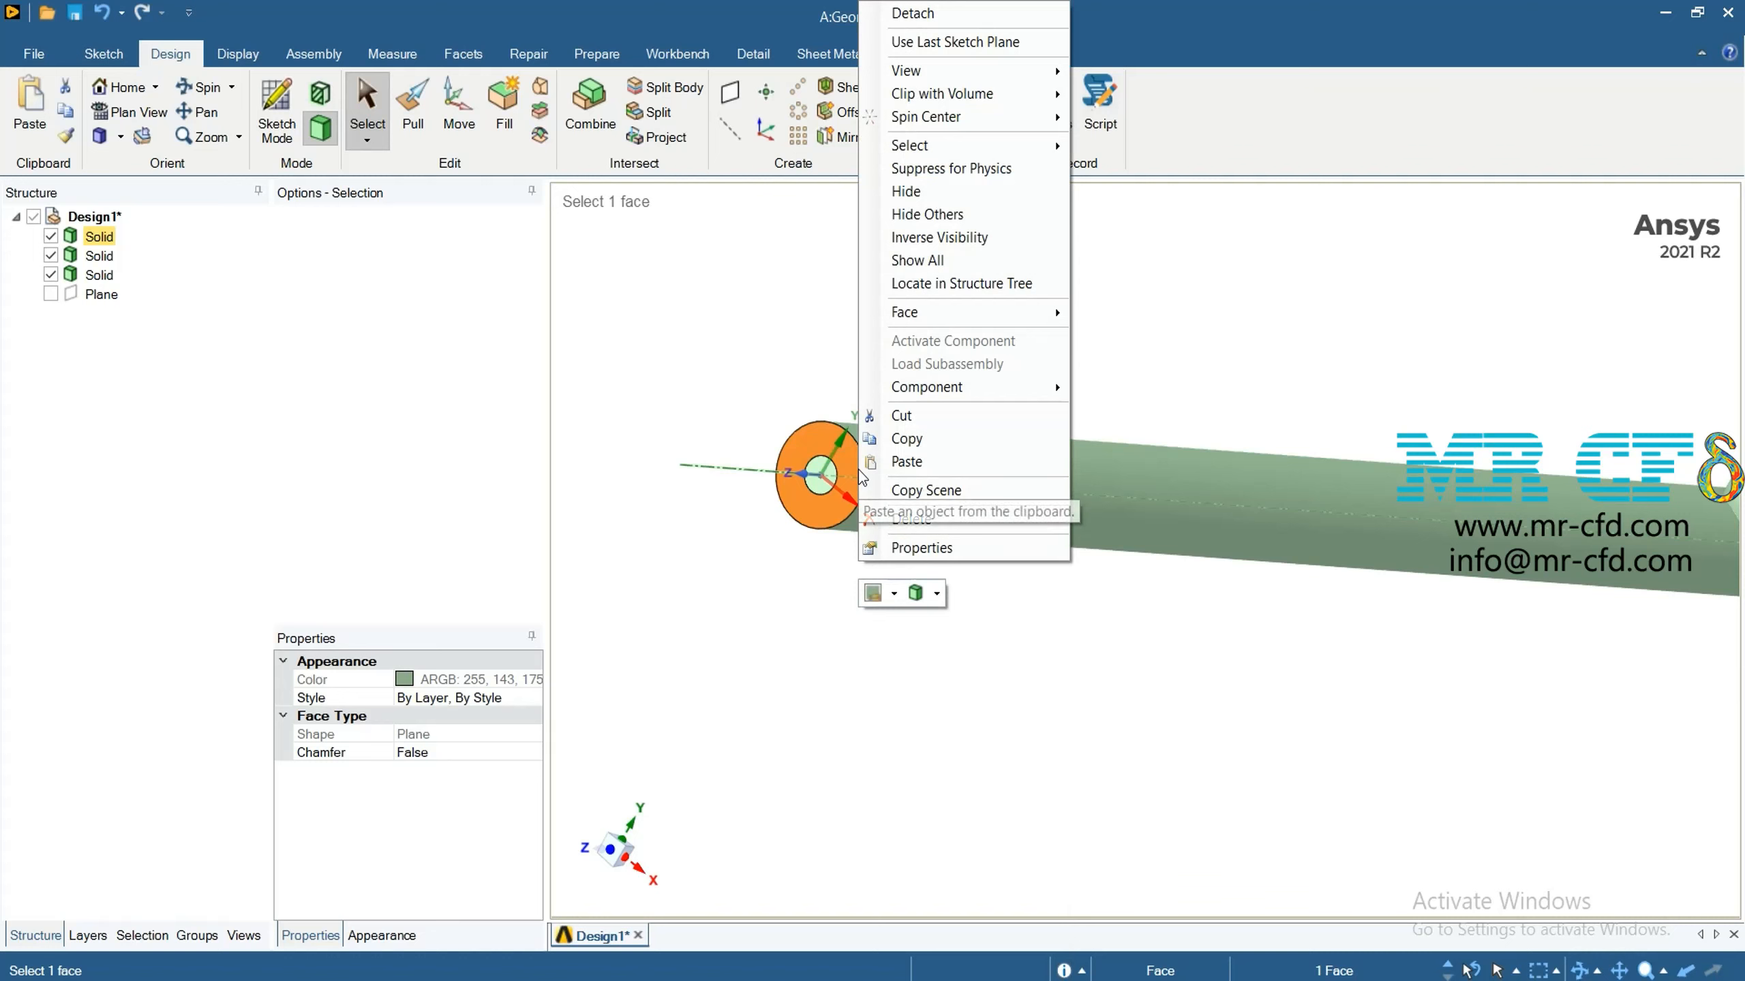
left_click(674, 755)
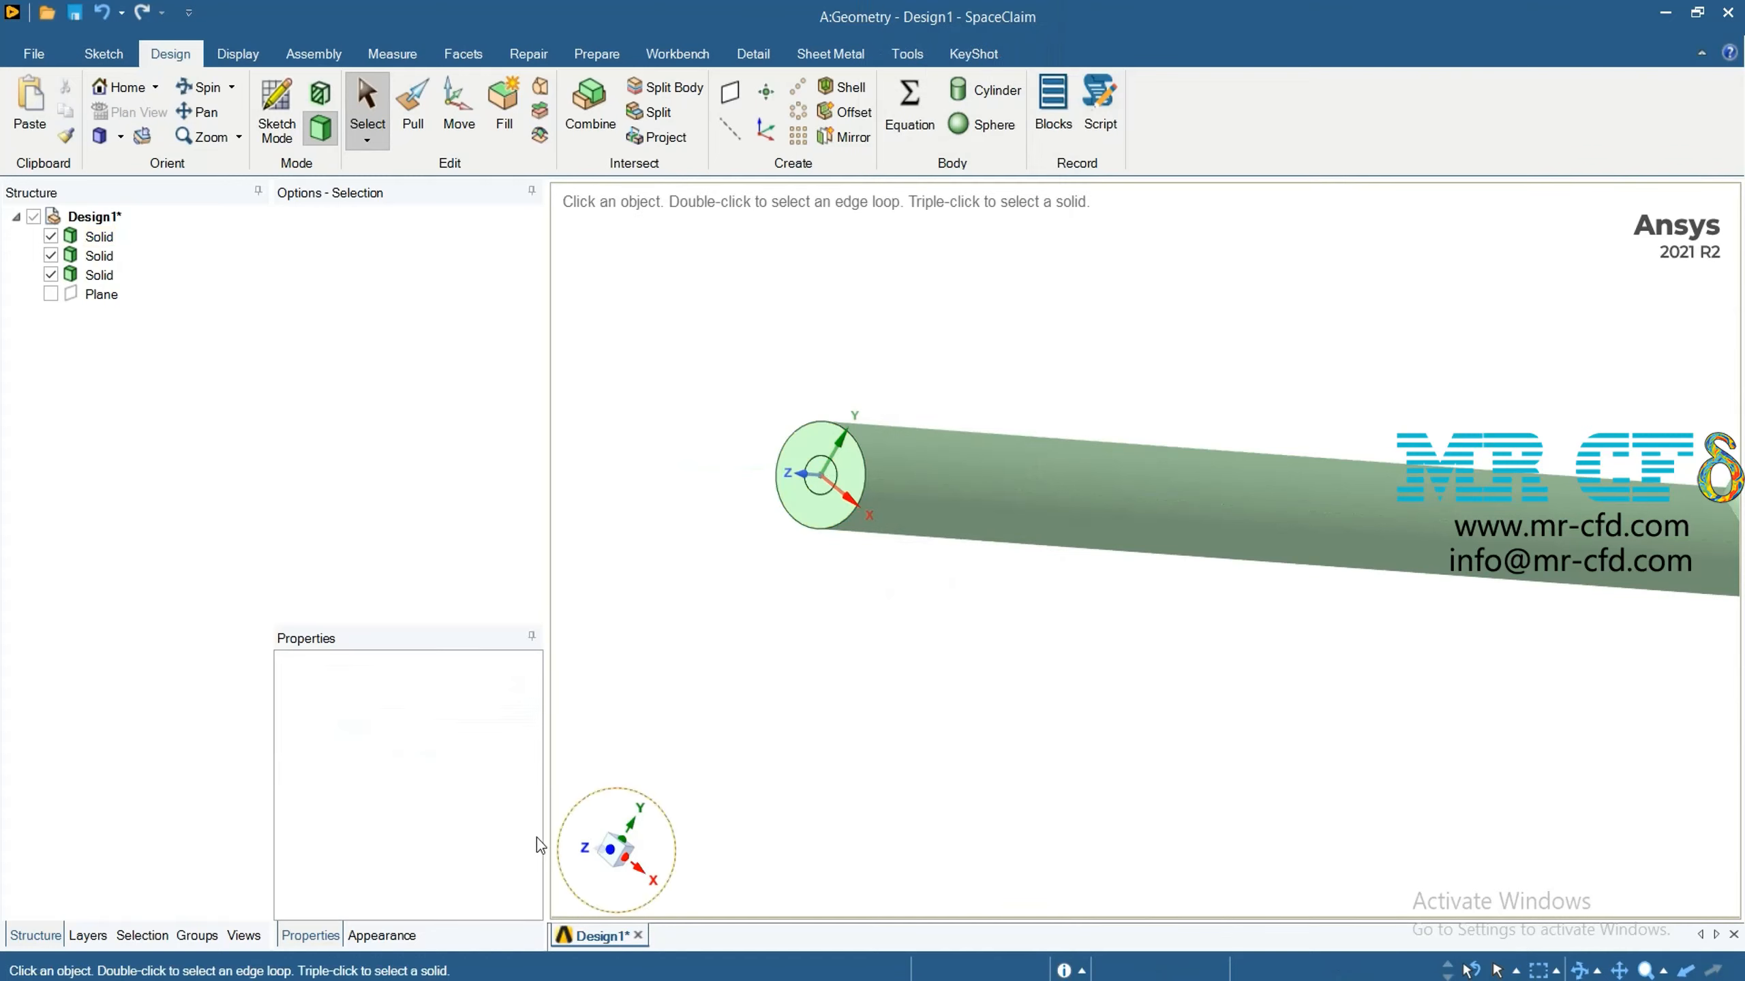
Create a named selection called "mass flow inlet" from the main tube's annular end face around the inner cylinder
left_click(195, 936)
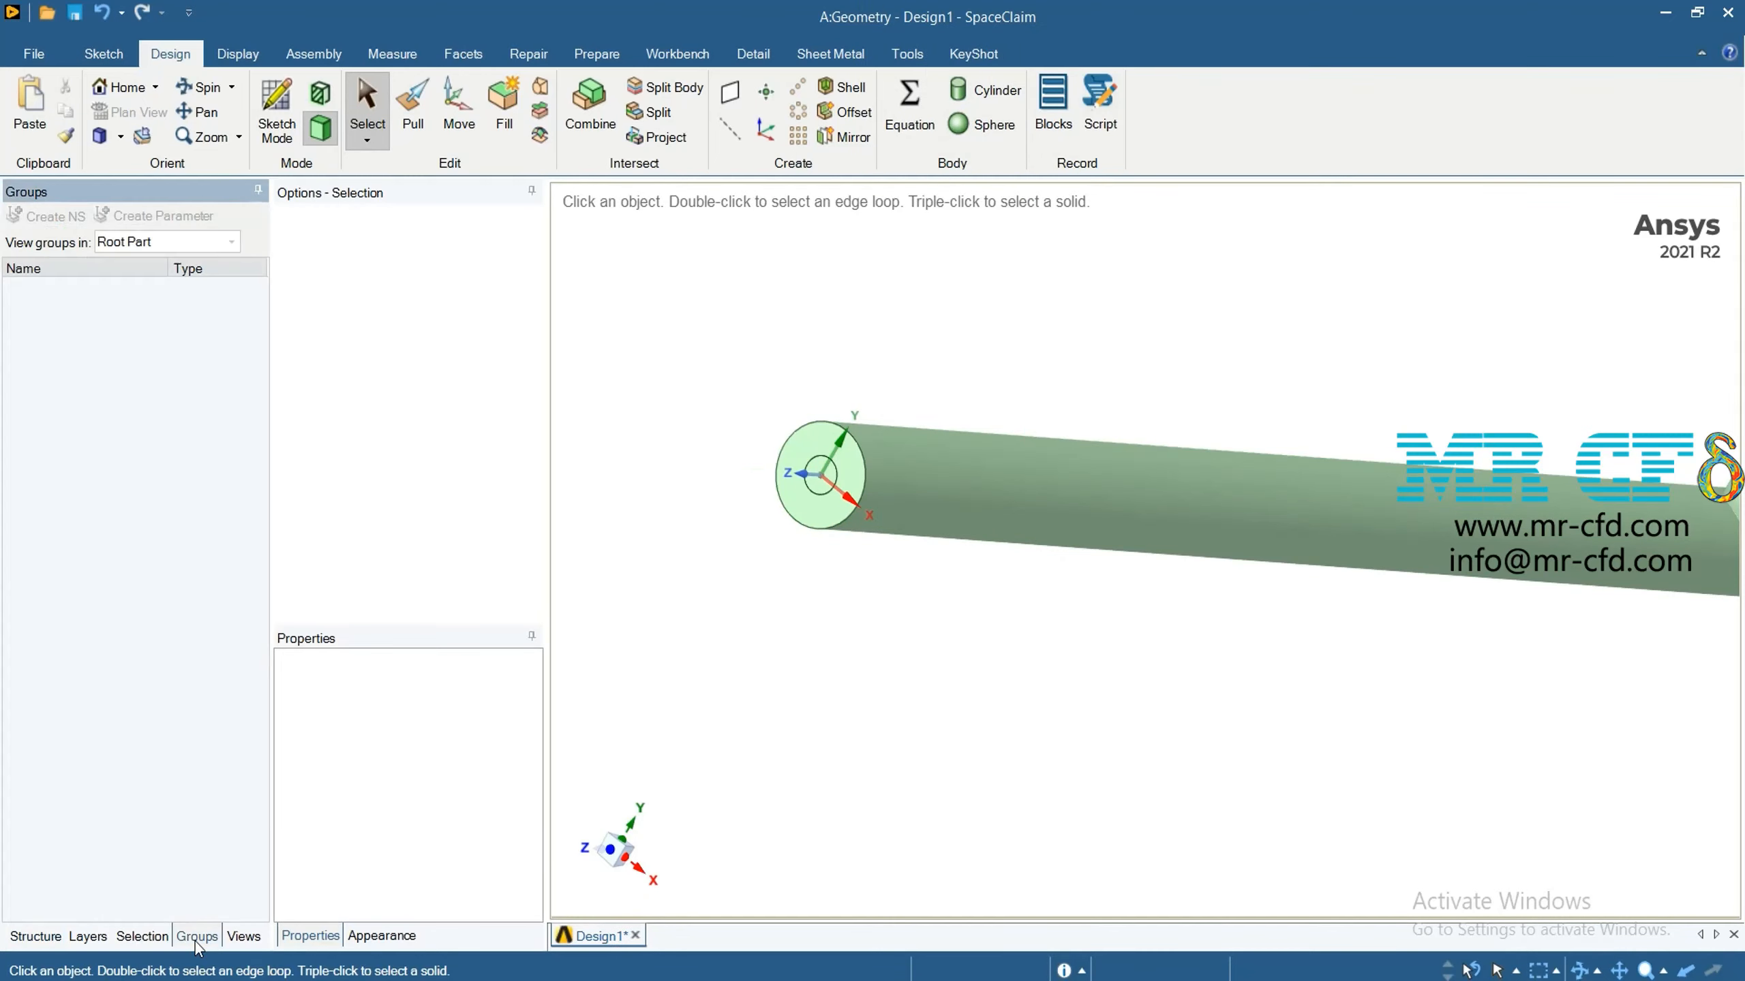
left_click(853, 480)
left_click(48, 206)
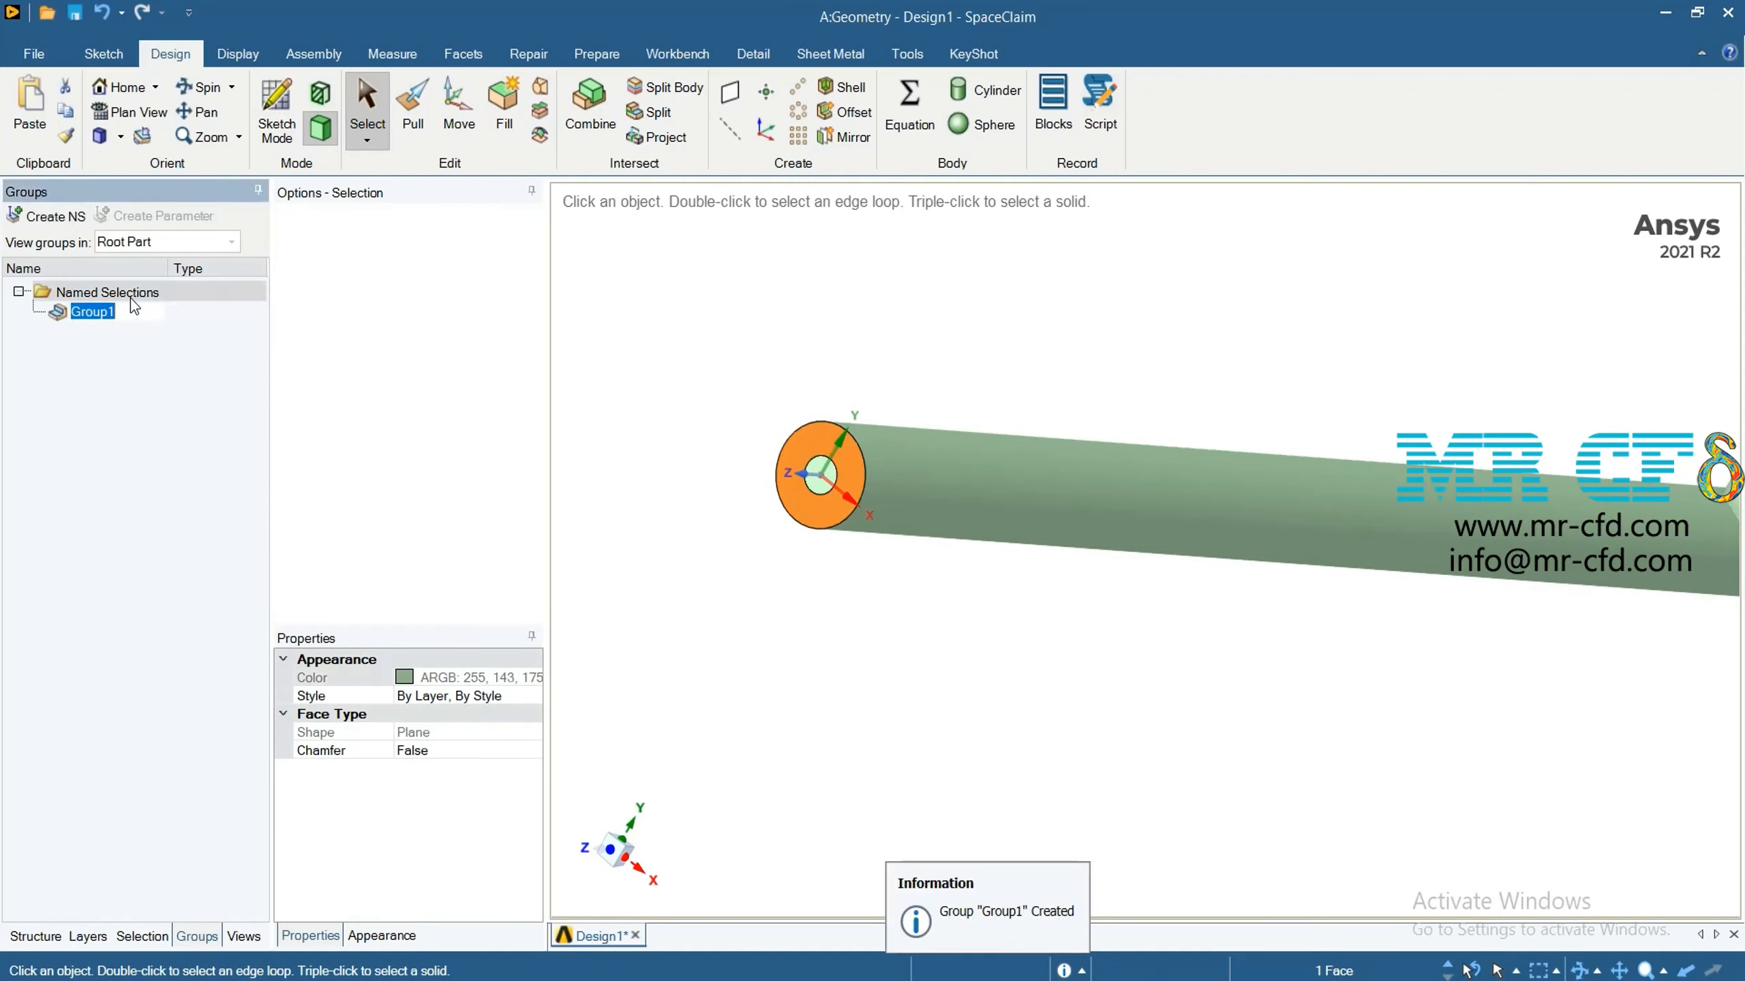
type("mass flow inlet")
key("Return")
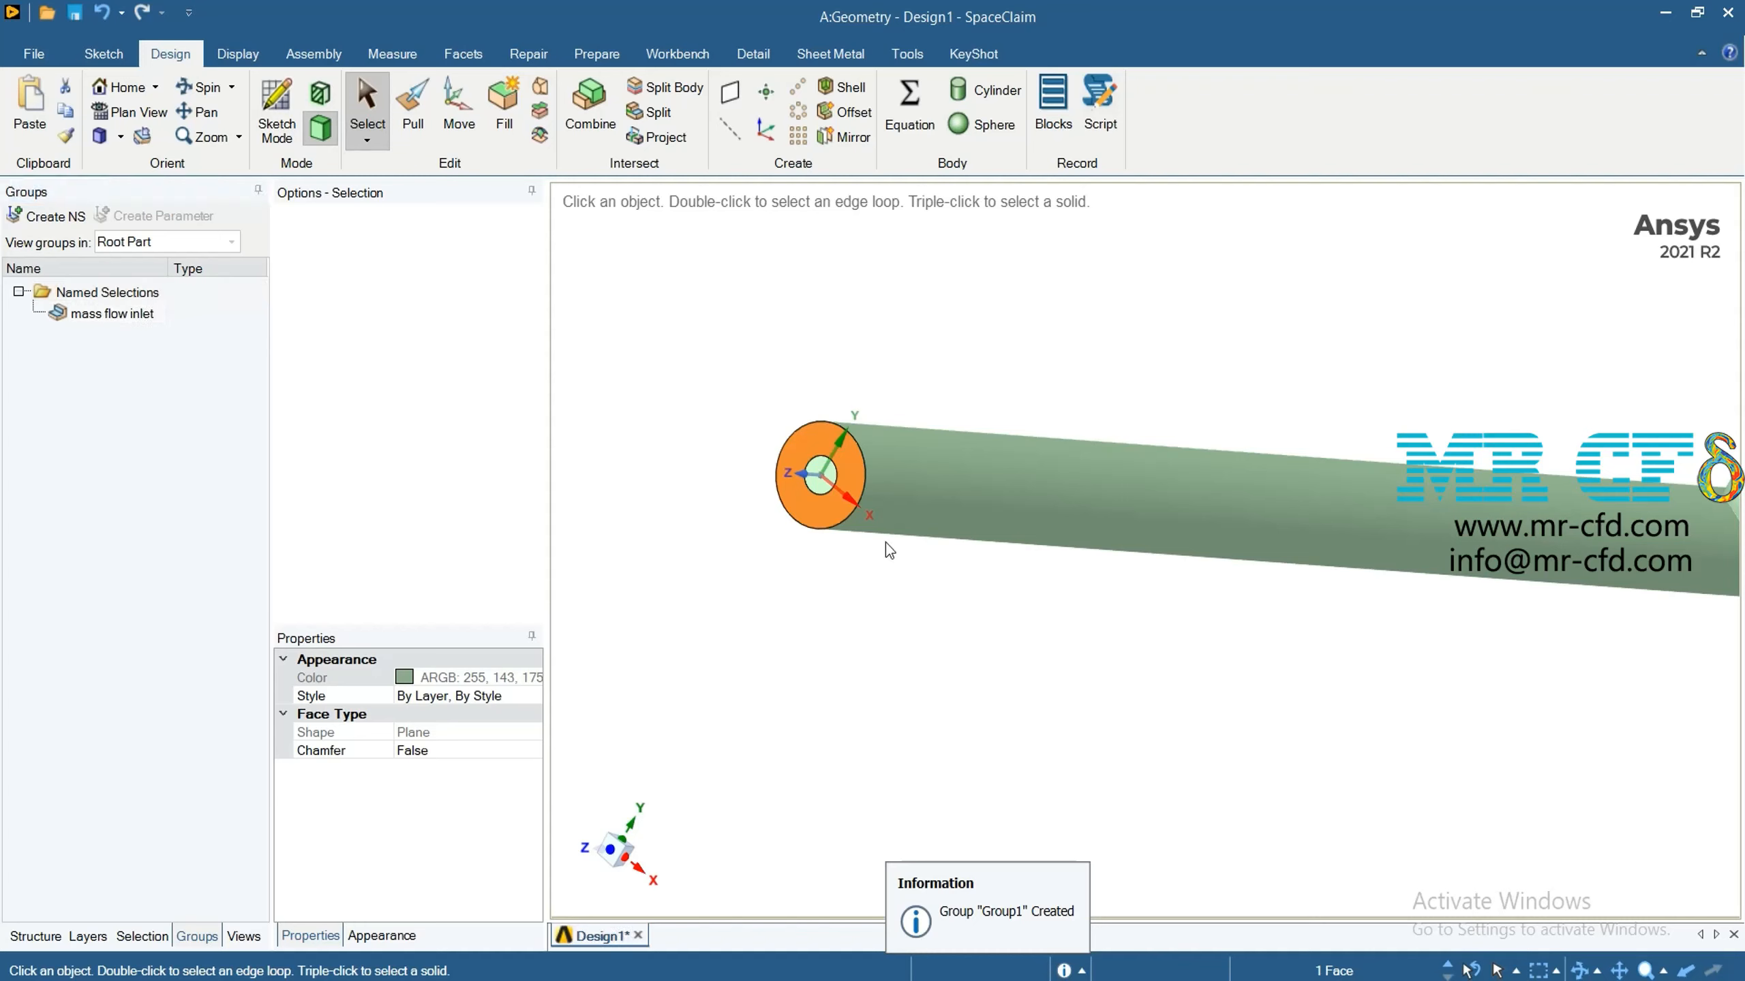
Create a named selection called "outlet" from the circular end face of the side pipe
left_click(1369, 778)
scroll(1237, 722, "down", 6)
scroll(1531, 594, "up", 3)
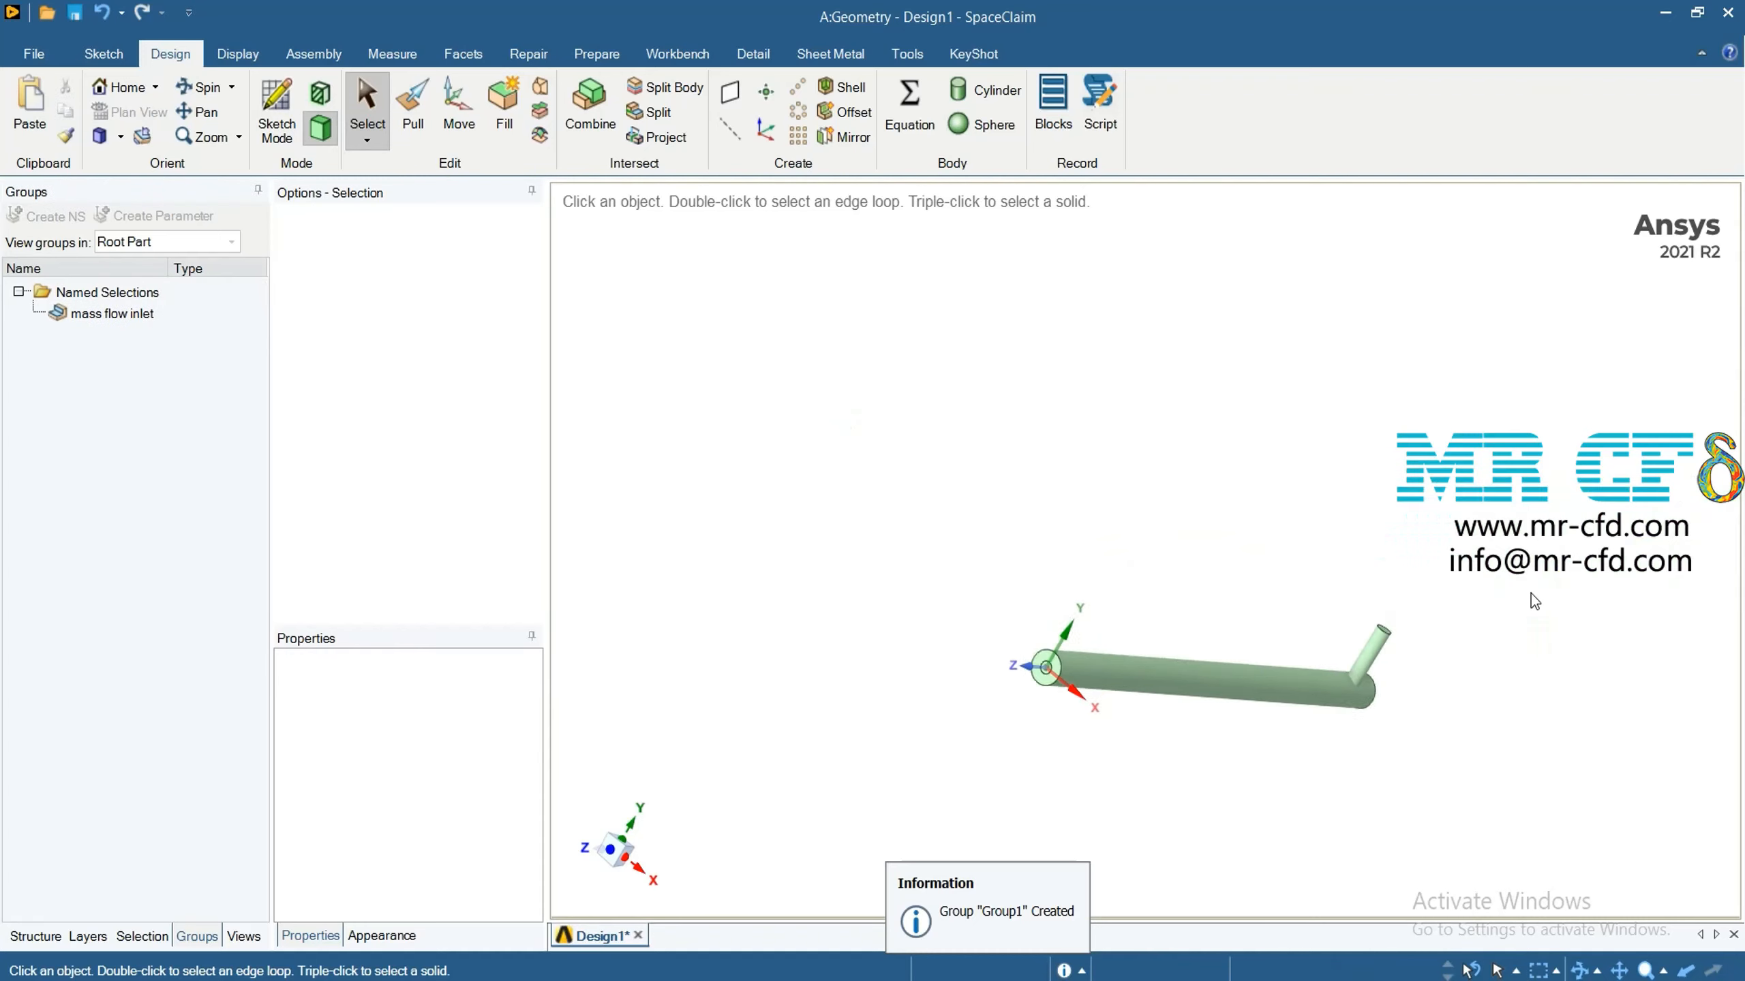
scroll(1479, 621, "up", 2)
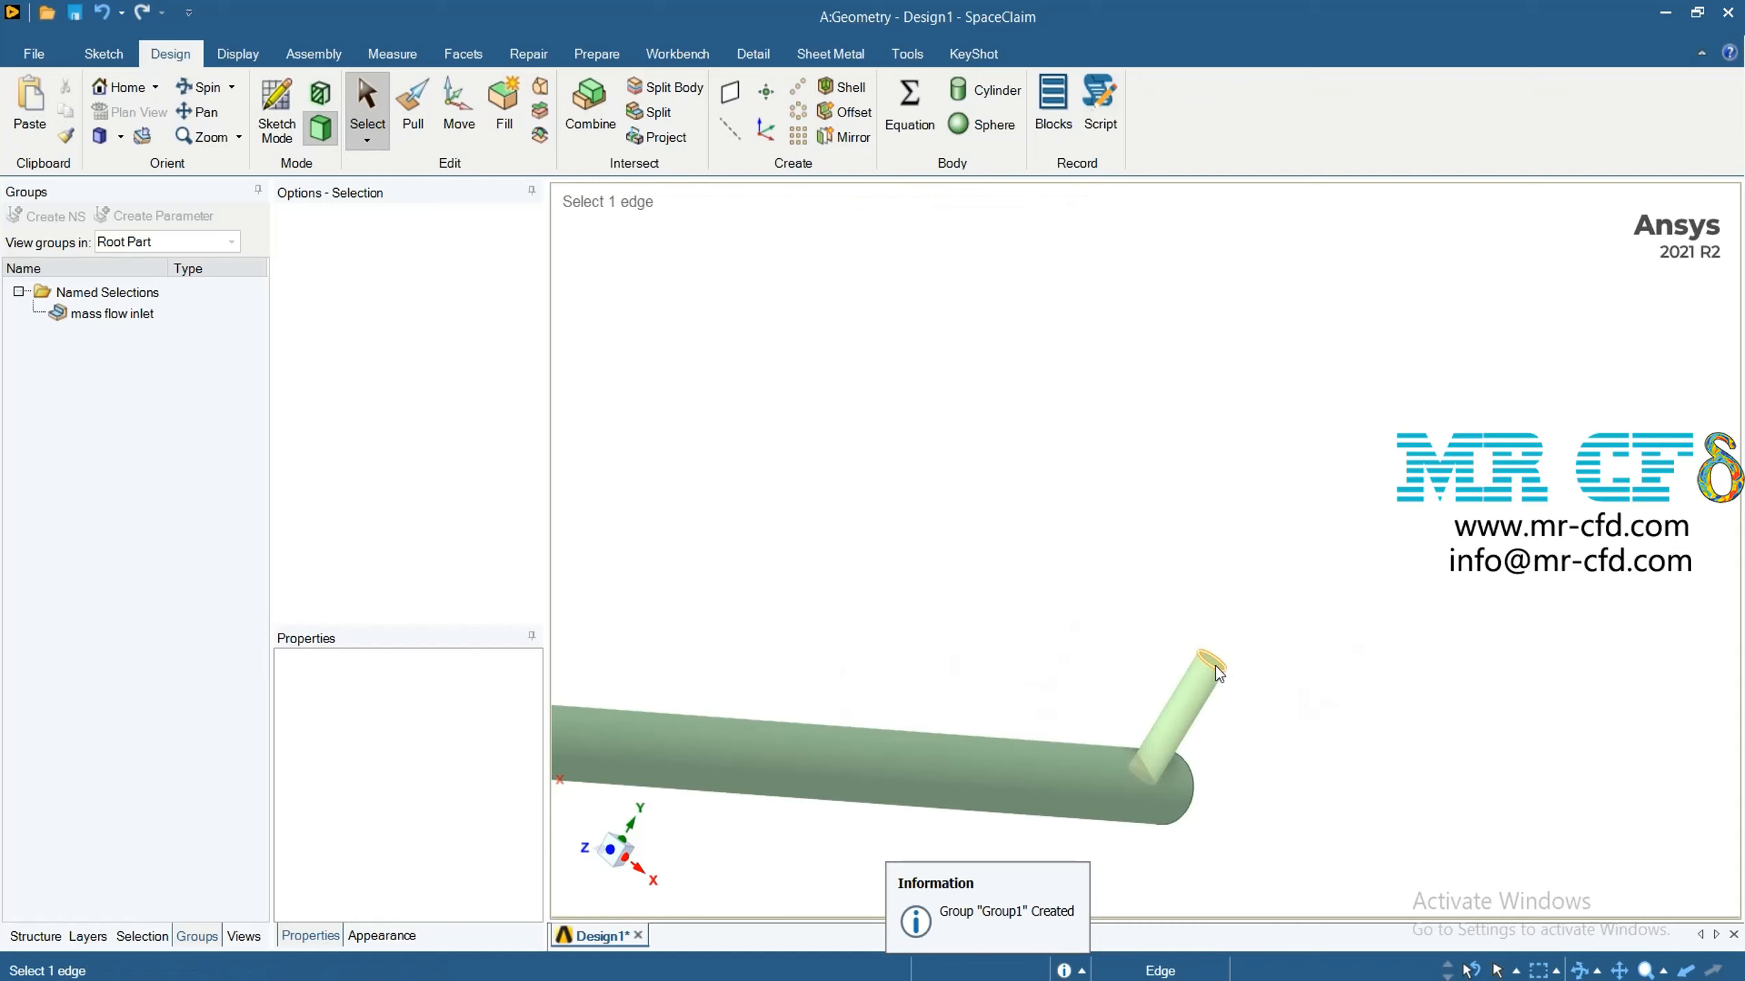
middle_click_drag(871, 708, 1309, 577)
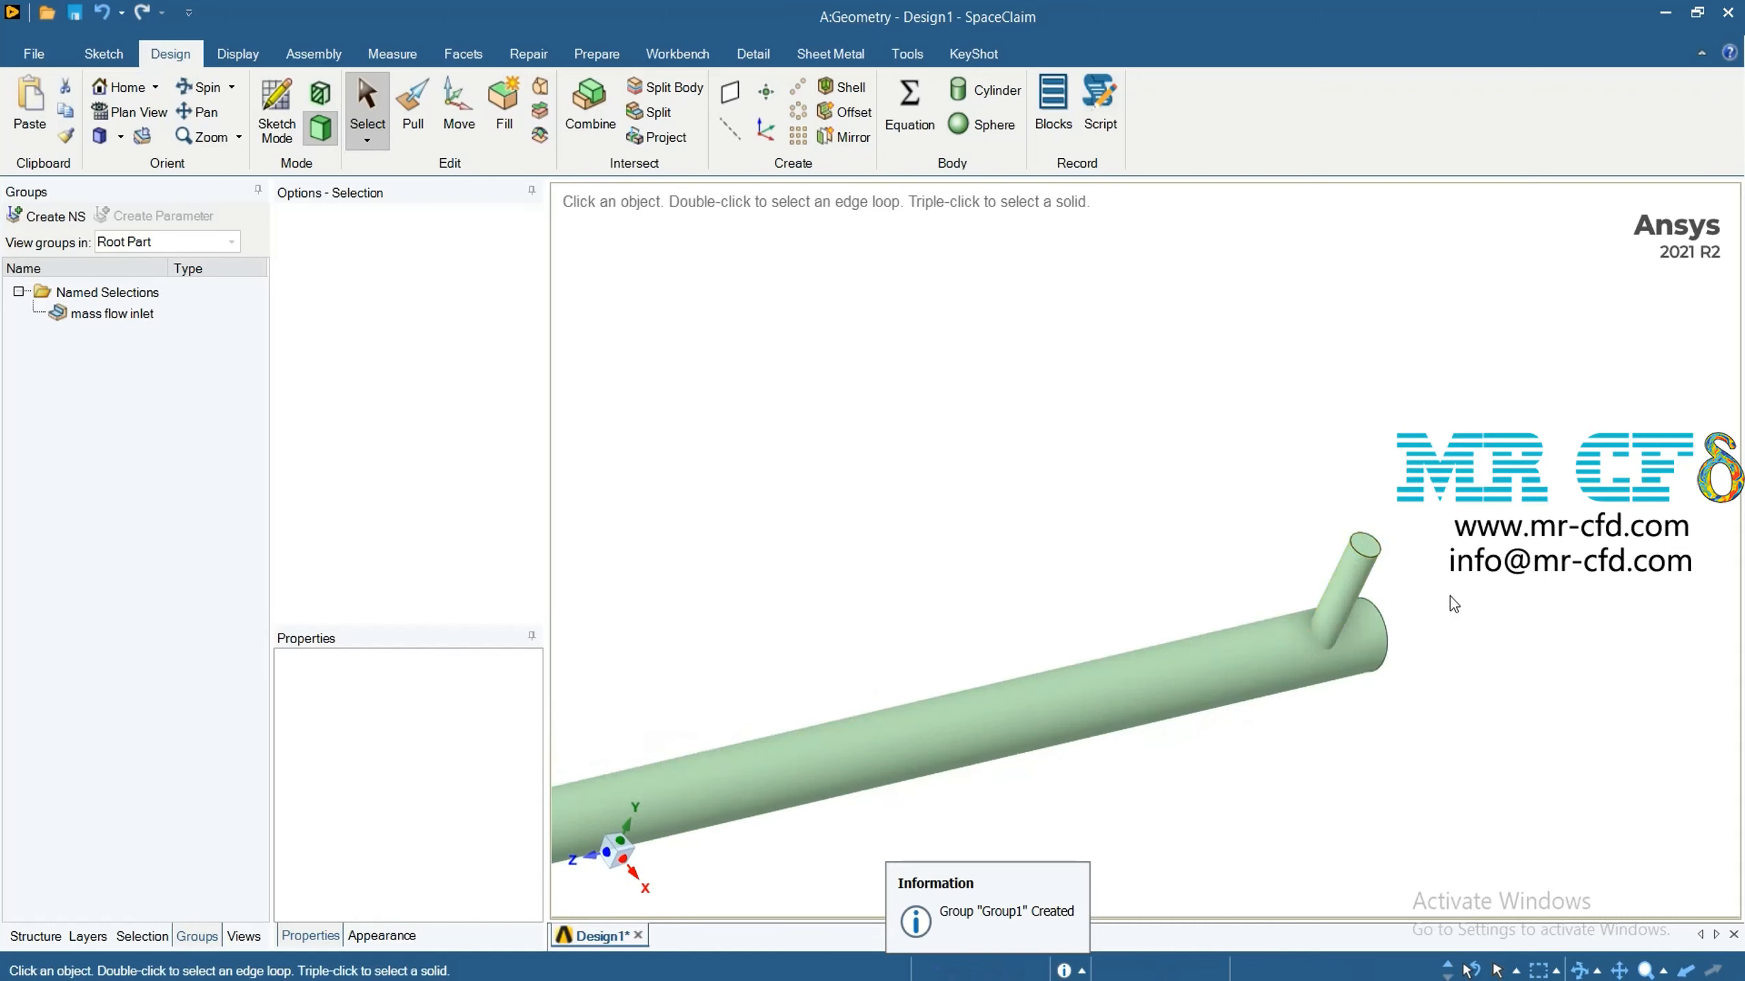
scroll(1454, 604, "up", 4)
left_click(1247, 571)
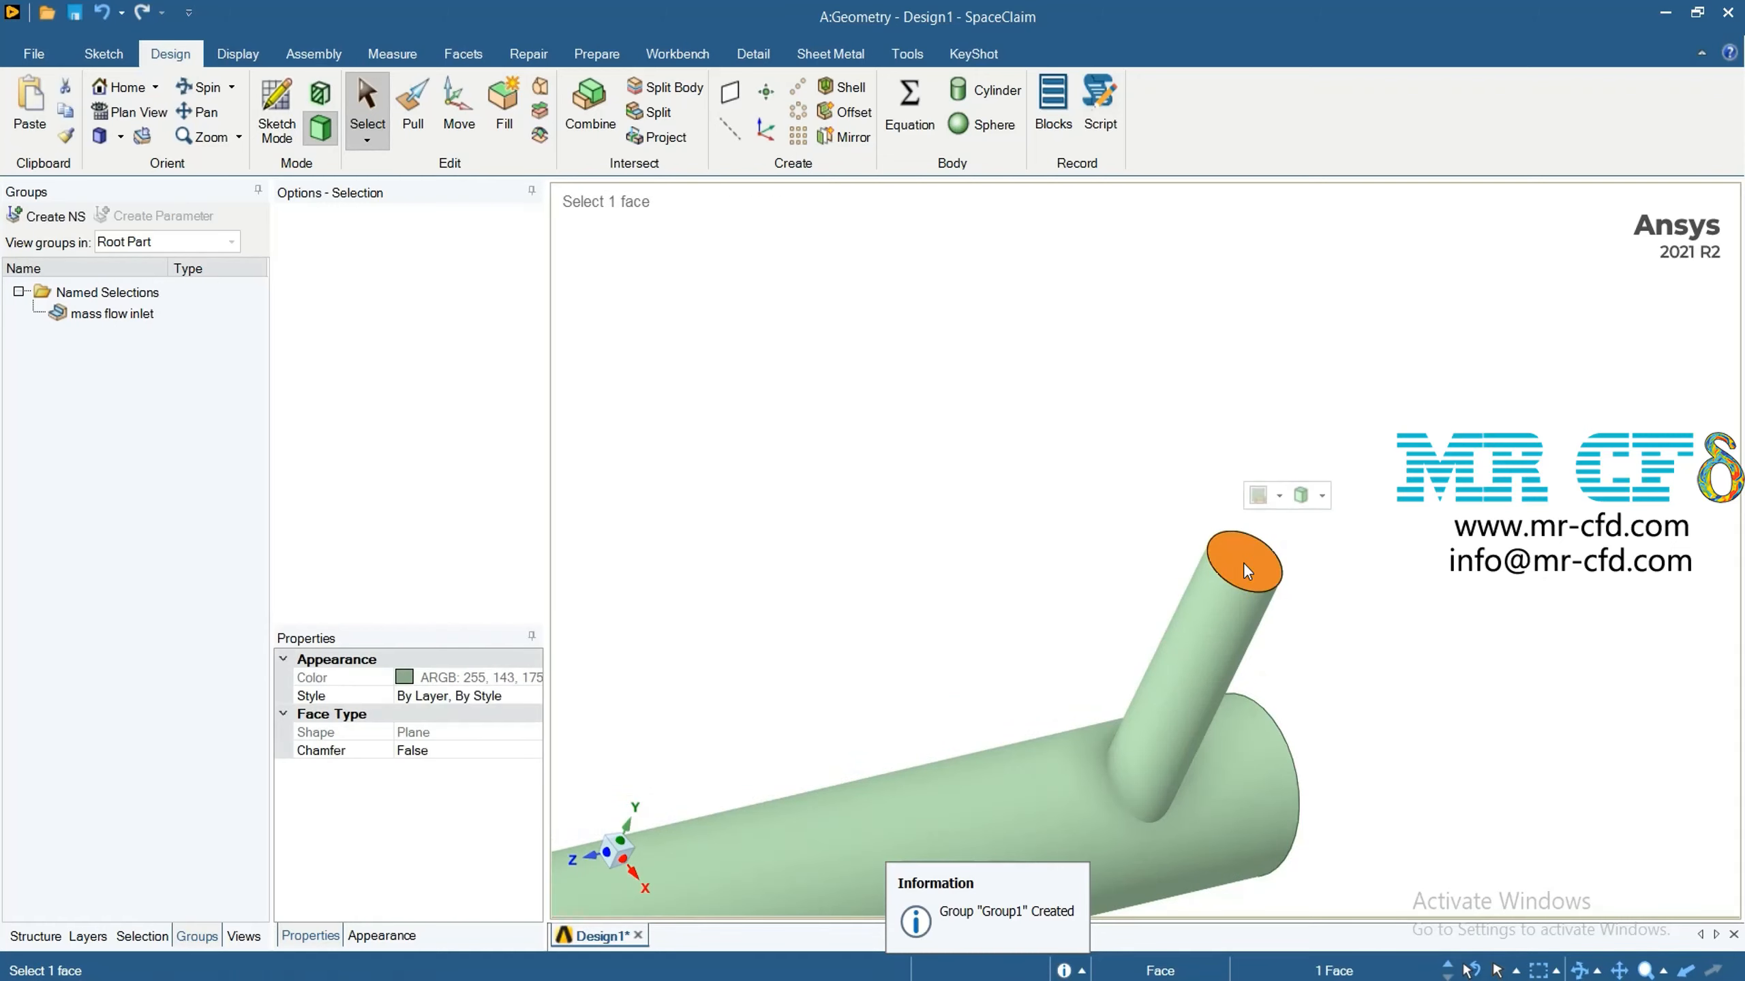
left_click(47, 216)
type("p")
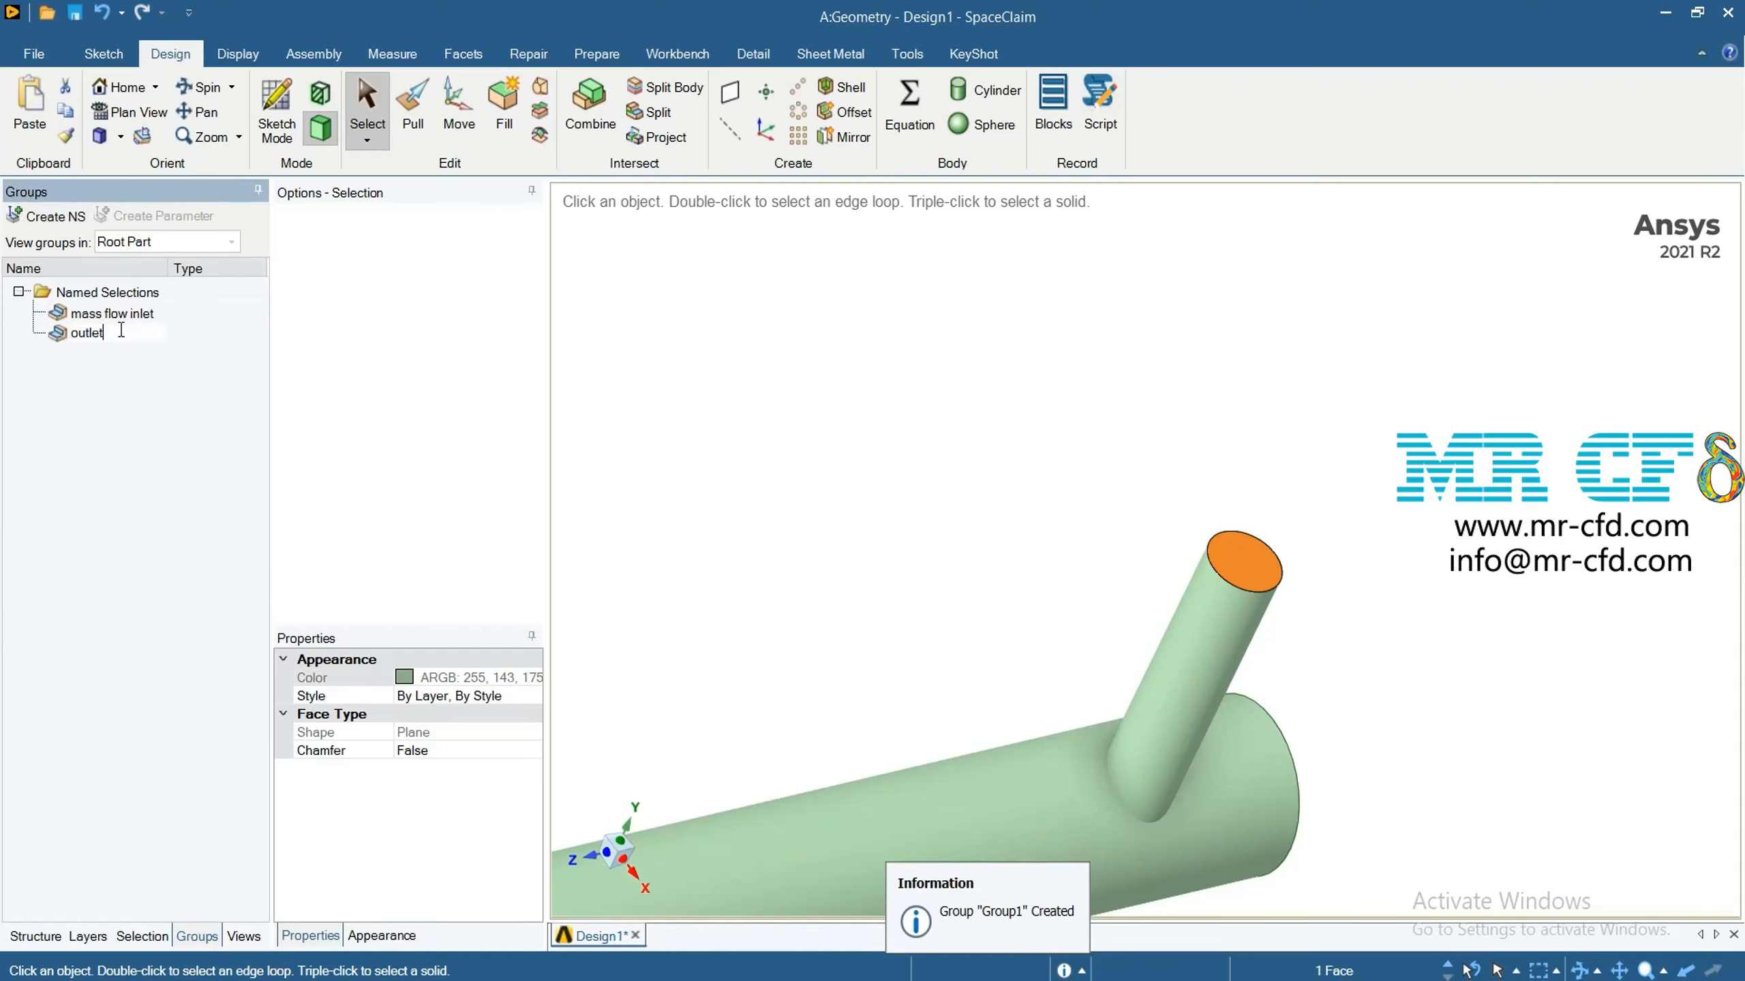
key("Return")
Hide the inner cylinder and create a named selection "walls outer" from the cylindrical faces of the side pipe and main tube
scroll(866, 565, "down", 10)
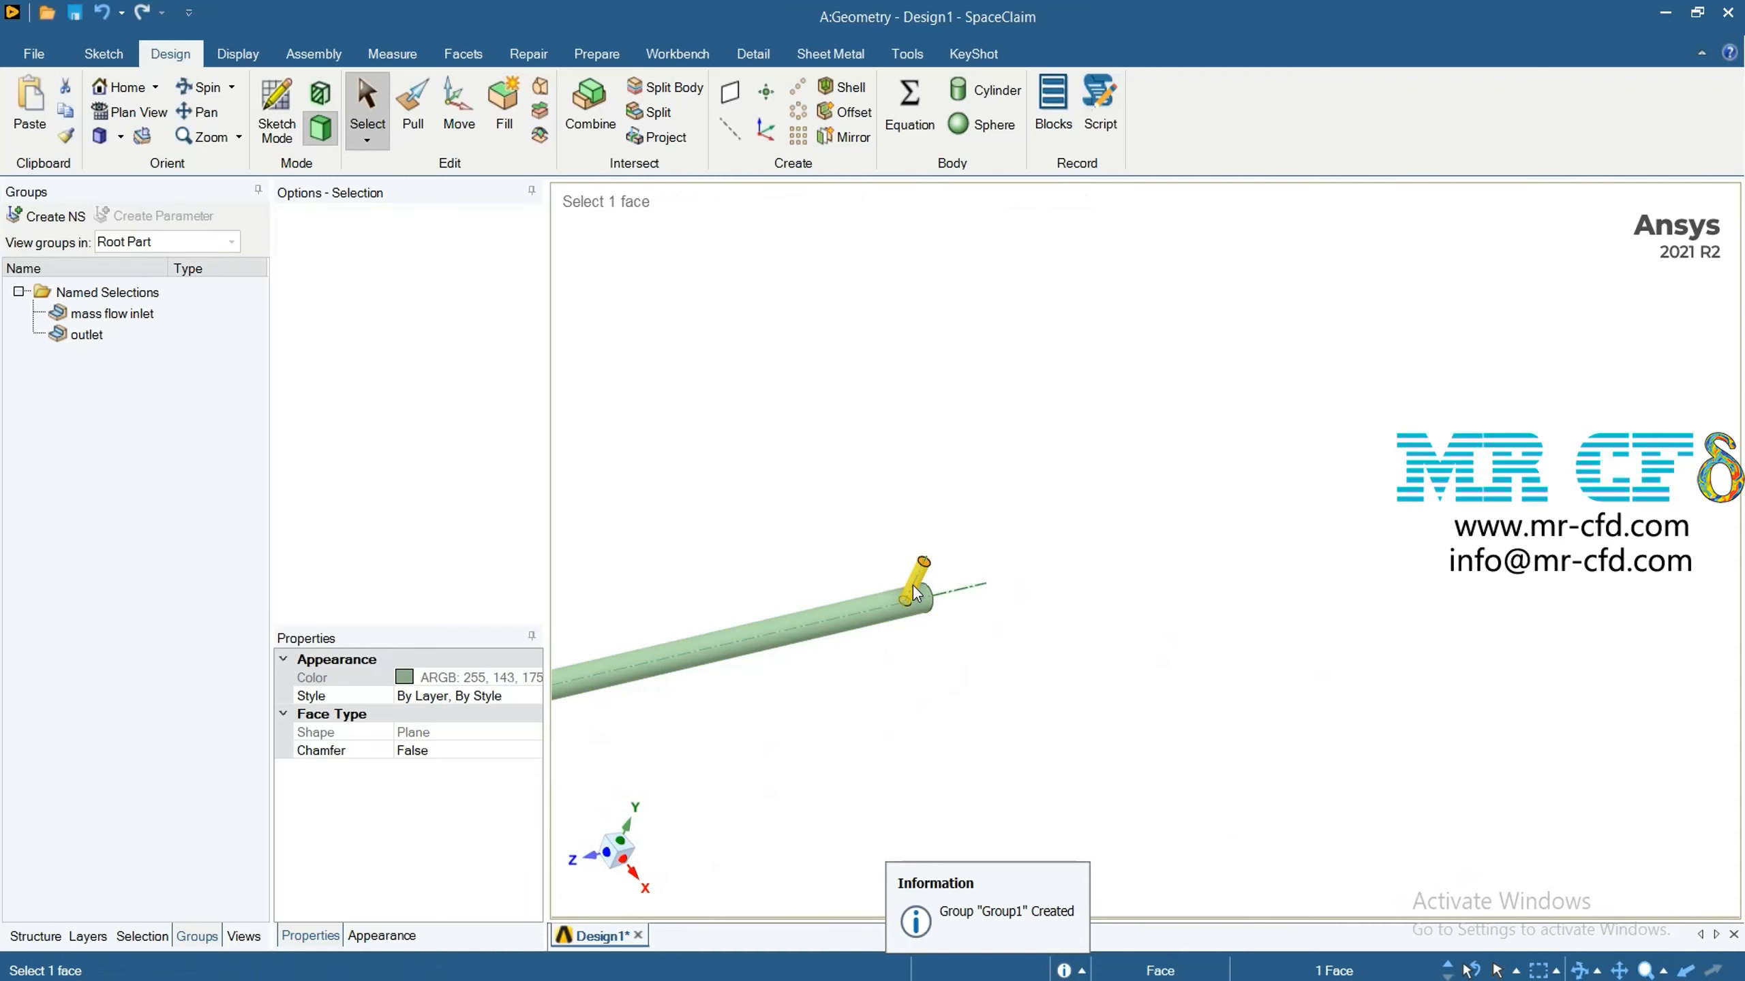
left_click(913, 586)
left_click(853, 619, "ctrl")
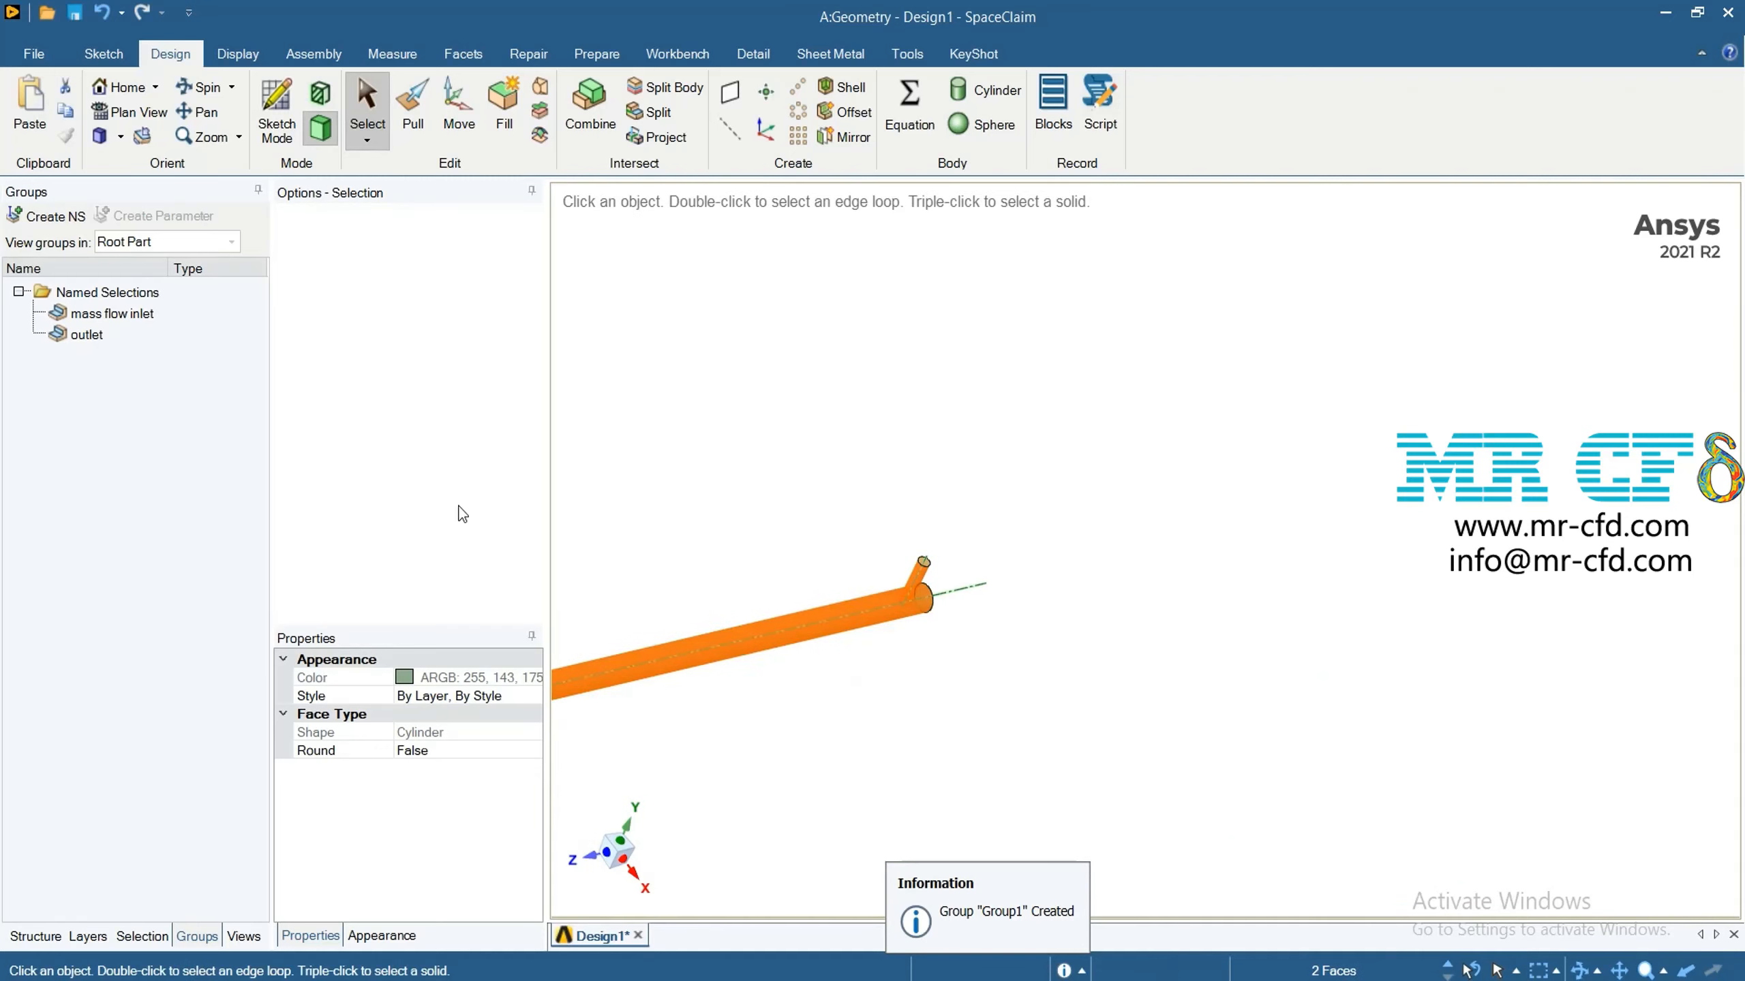
left_click(54, 937)
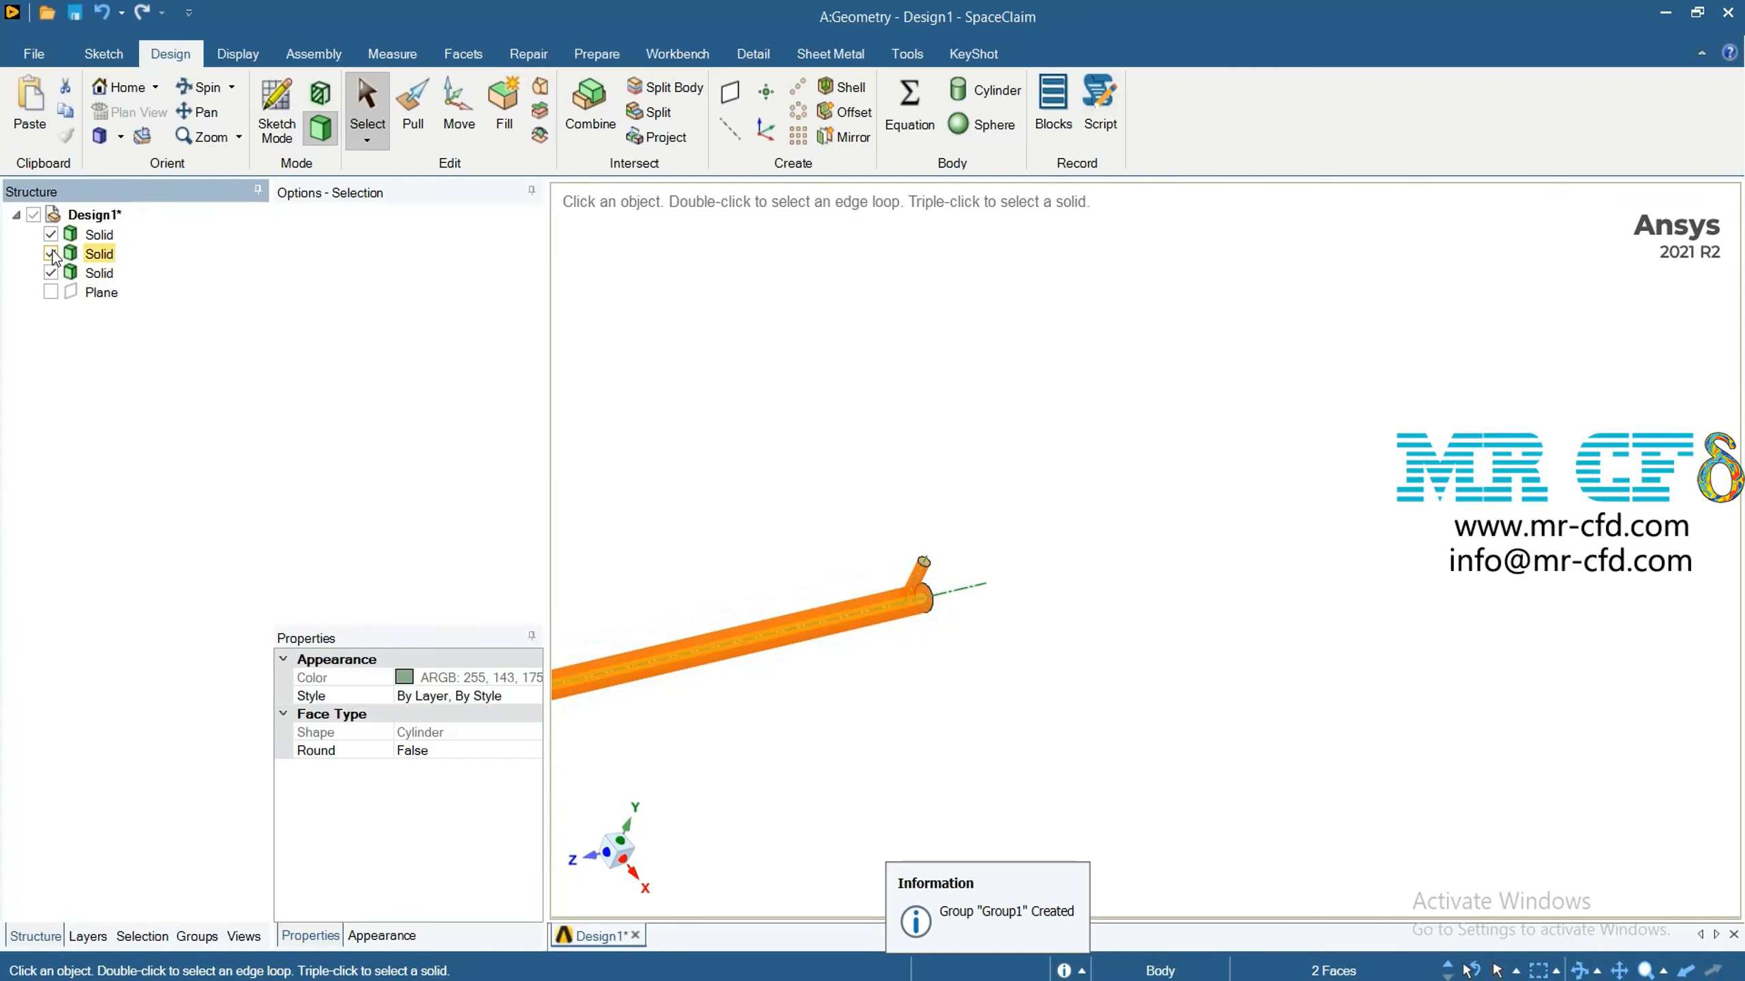
left_click(52, 254)
scroll(818, 581, "up", 5)
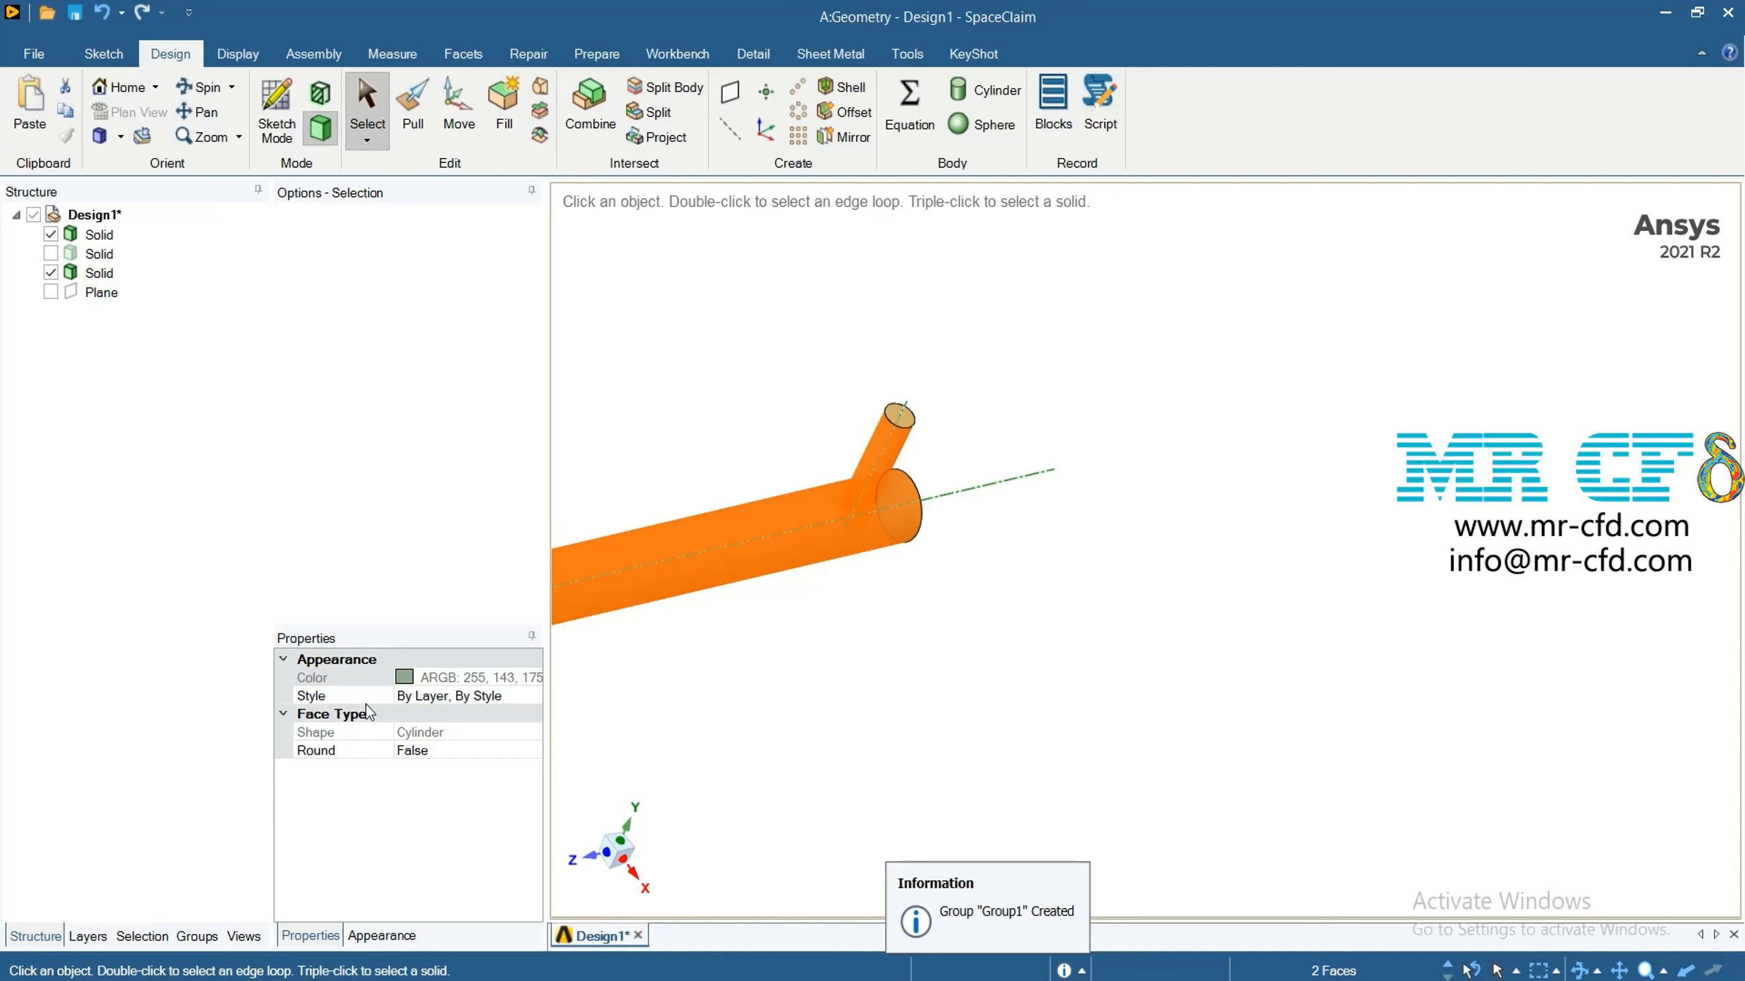
left_click(196, 936)
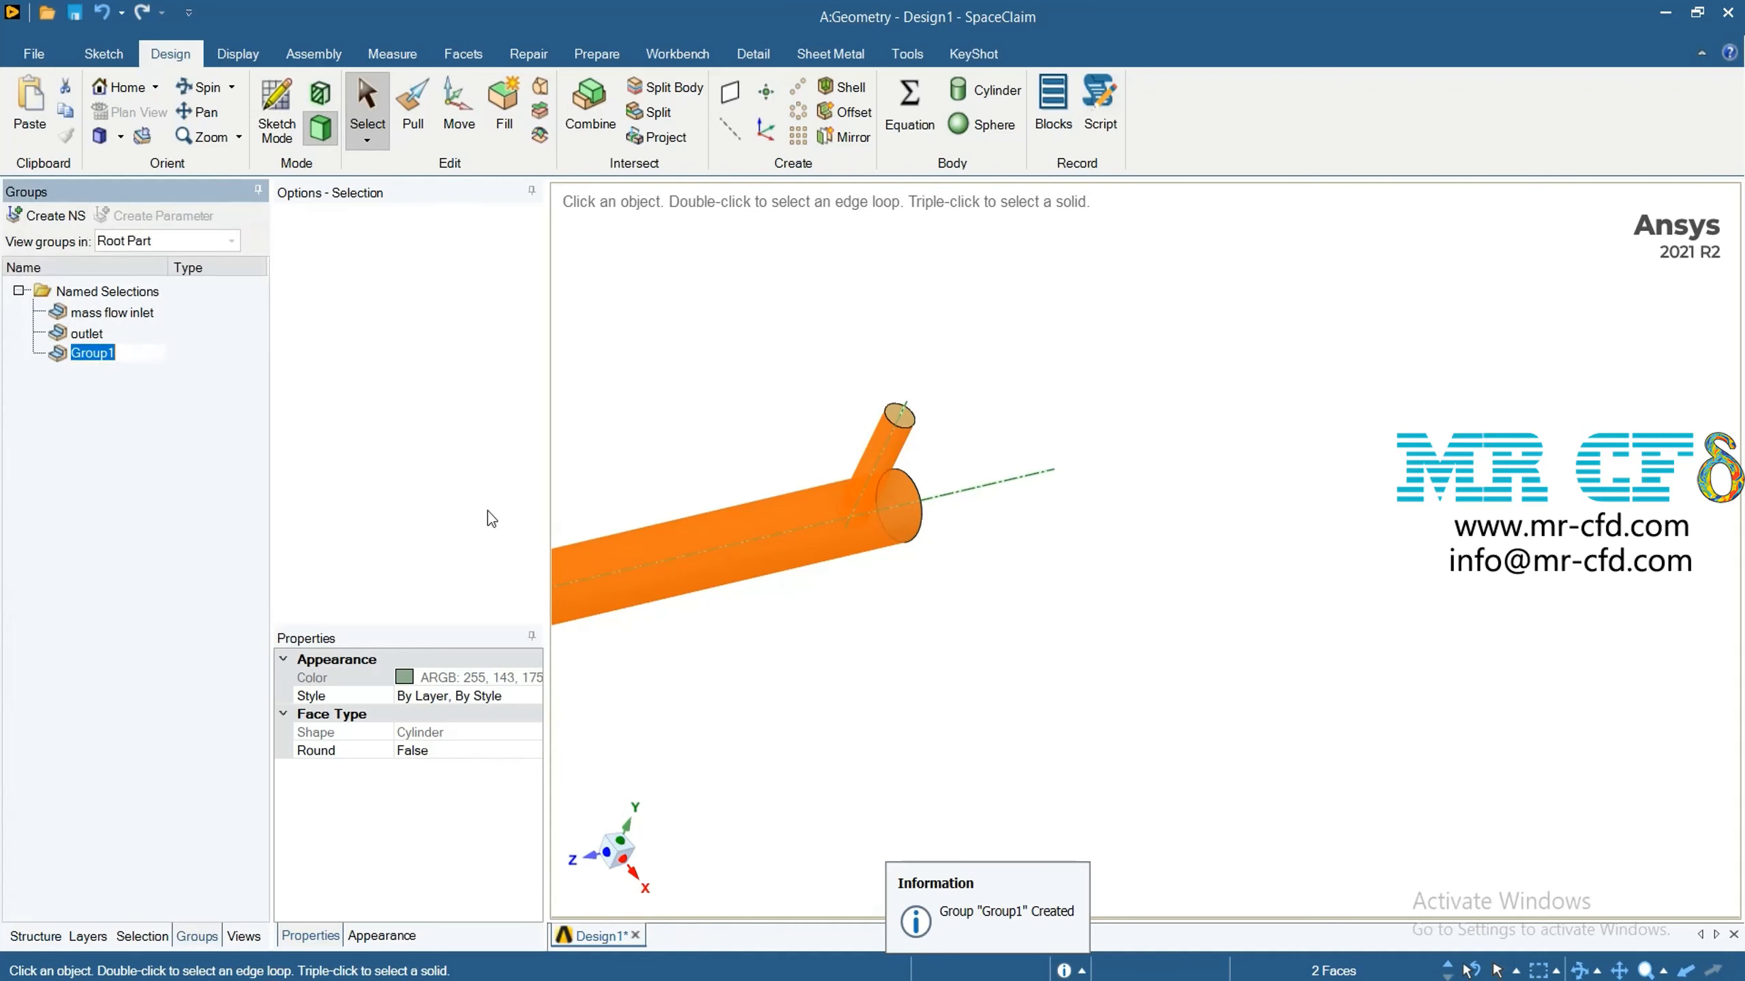
type("walls outer")
key("Return")
left_click(658, 831)
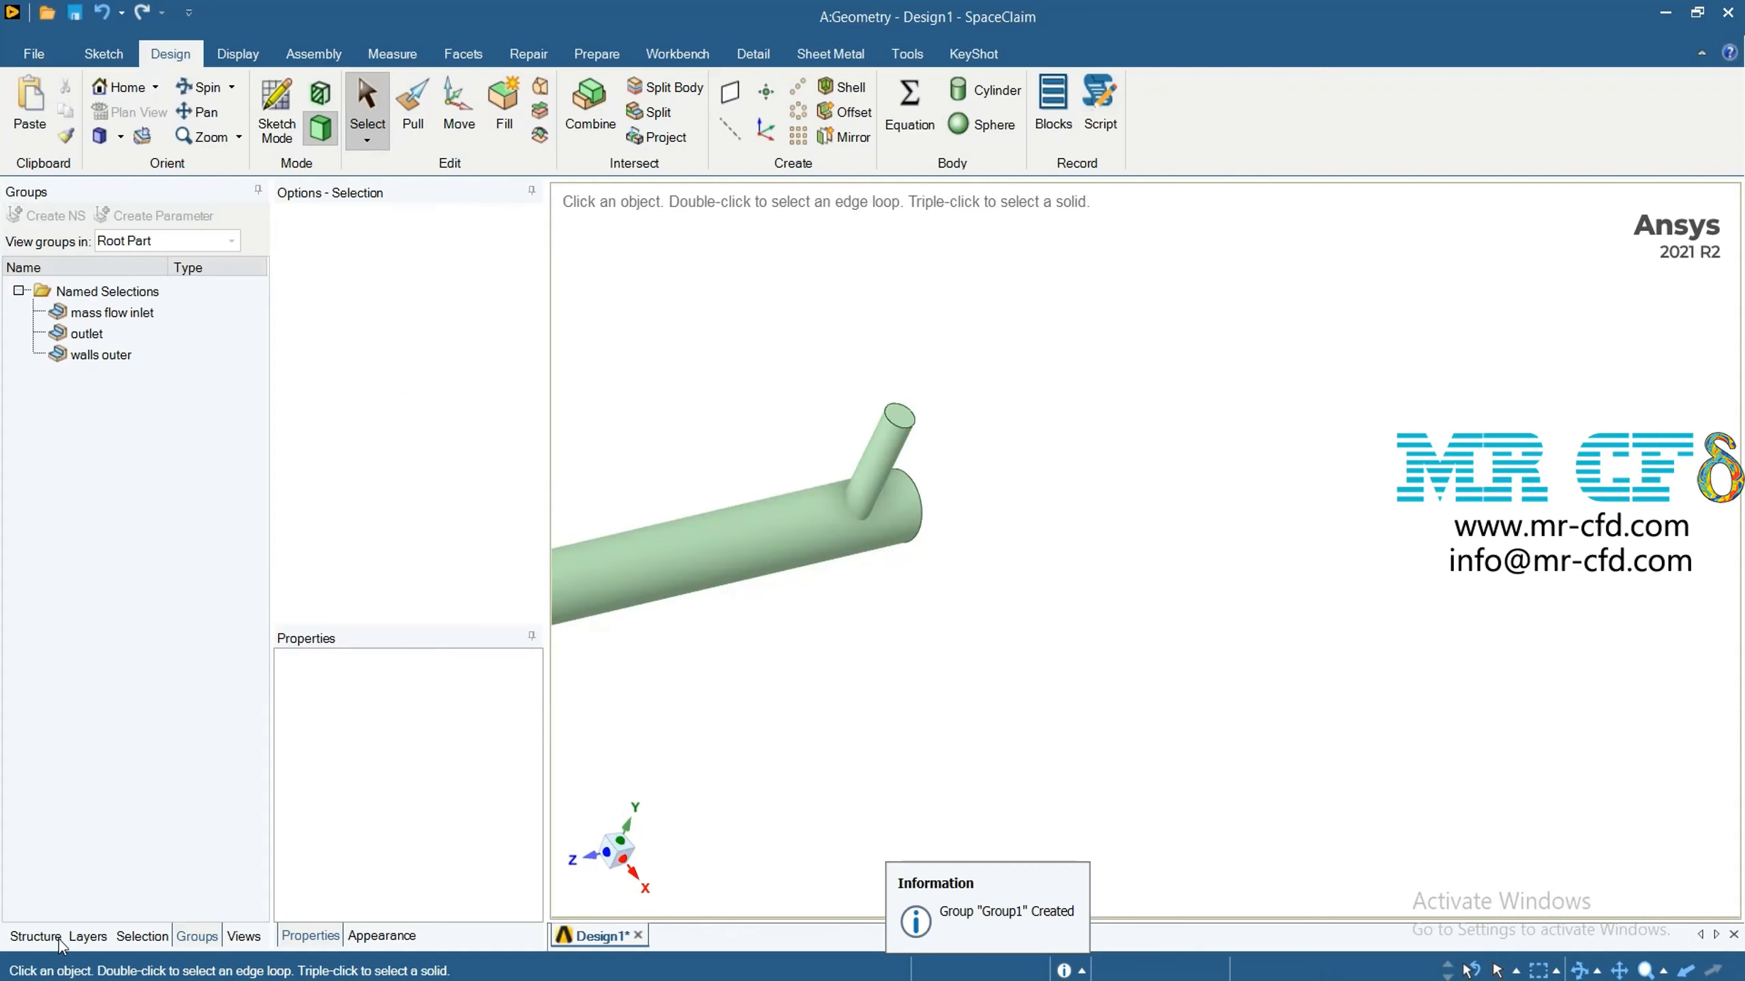
Hide the outer tube and the side pipe and show only the inner cylinder
left_click(35, 936)
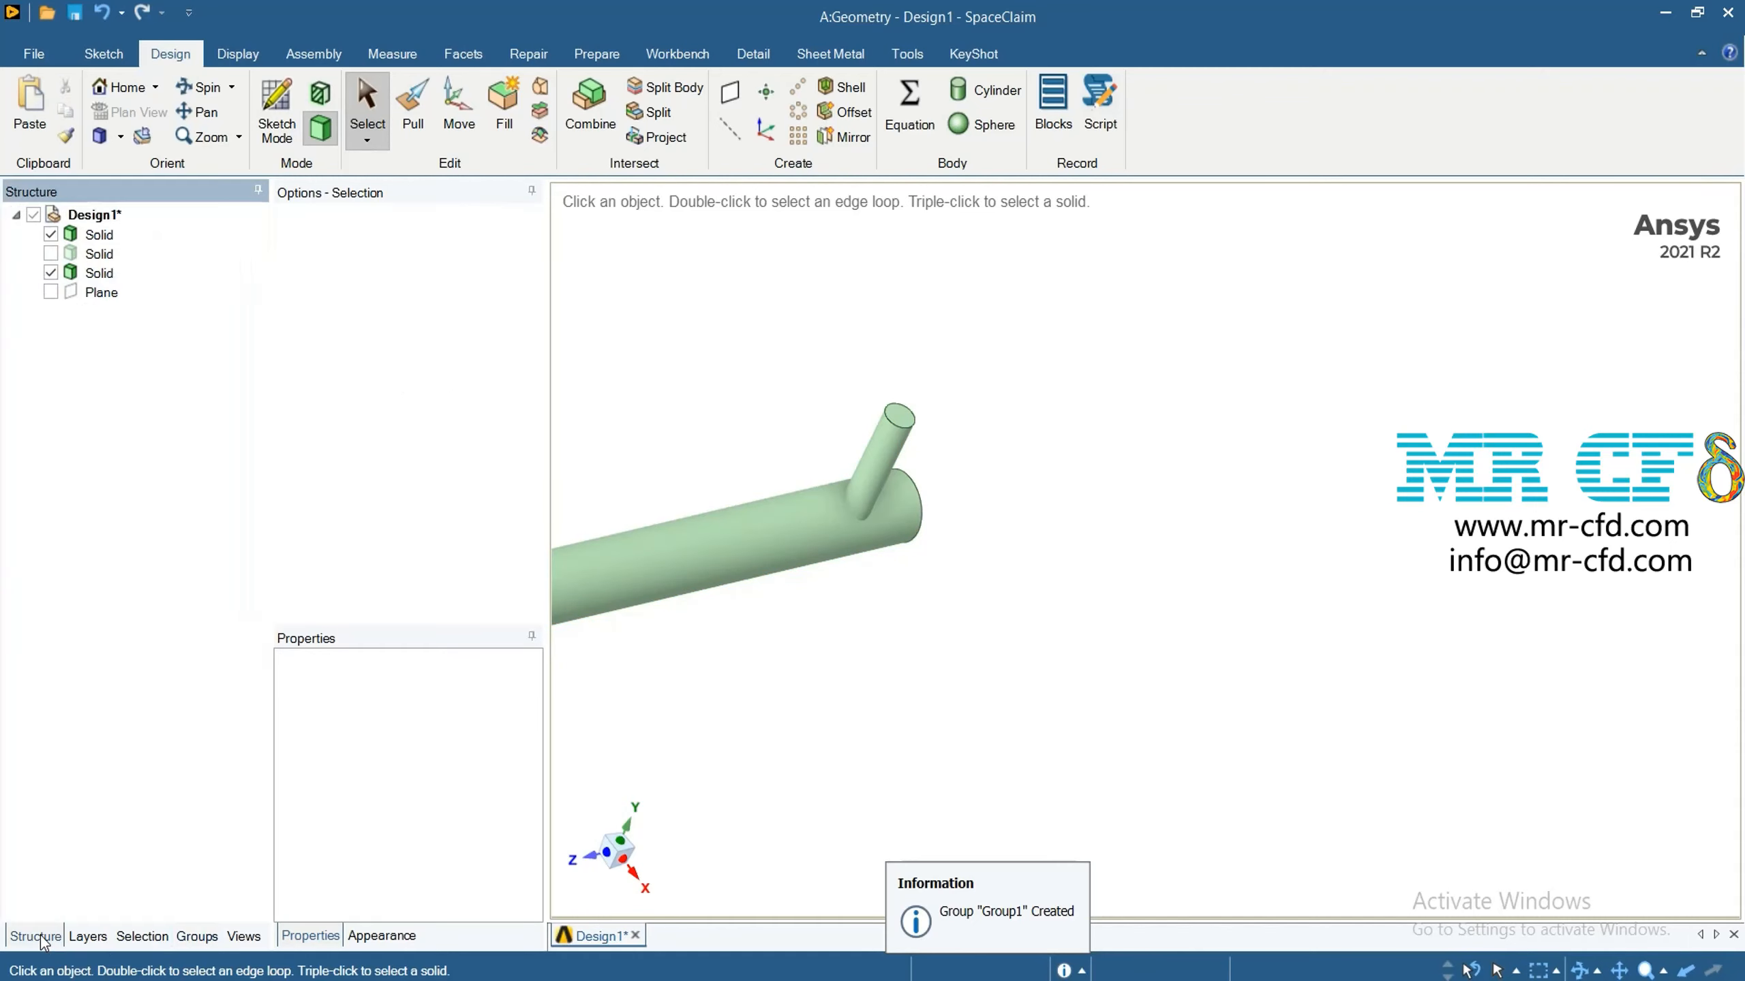
left_click(51, 235)
left_click(50, 272)
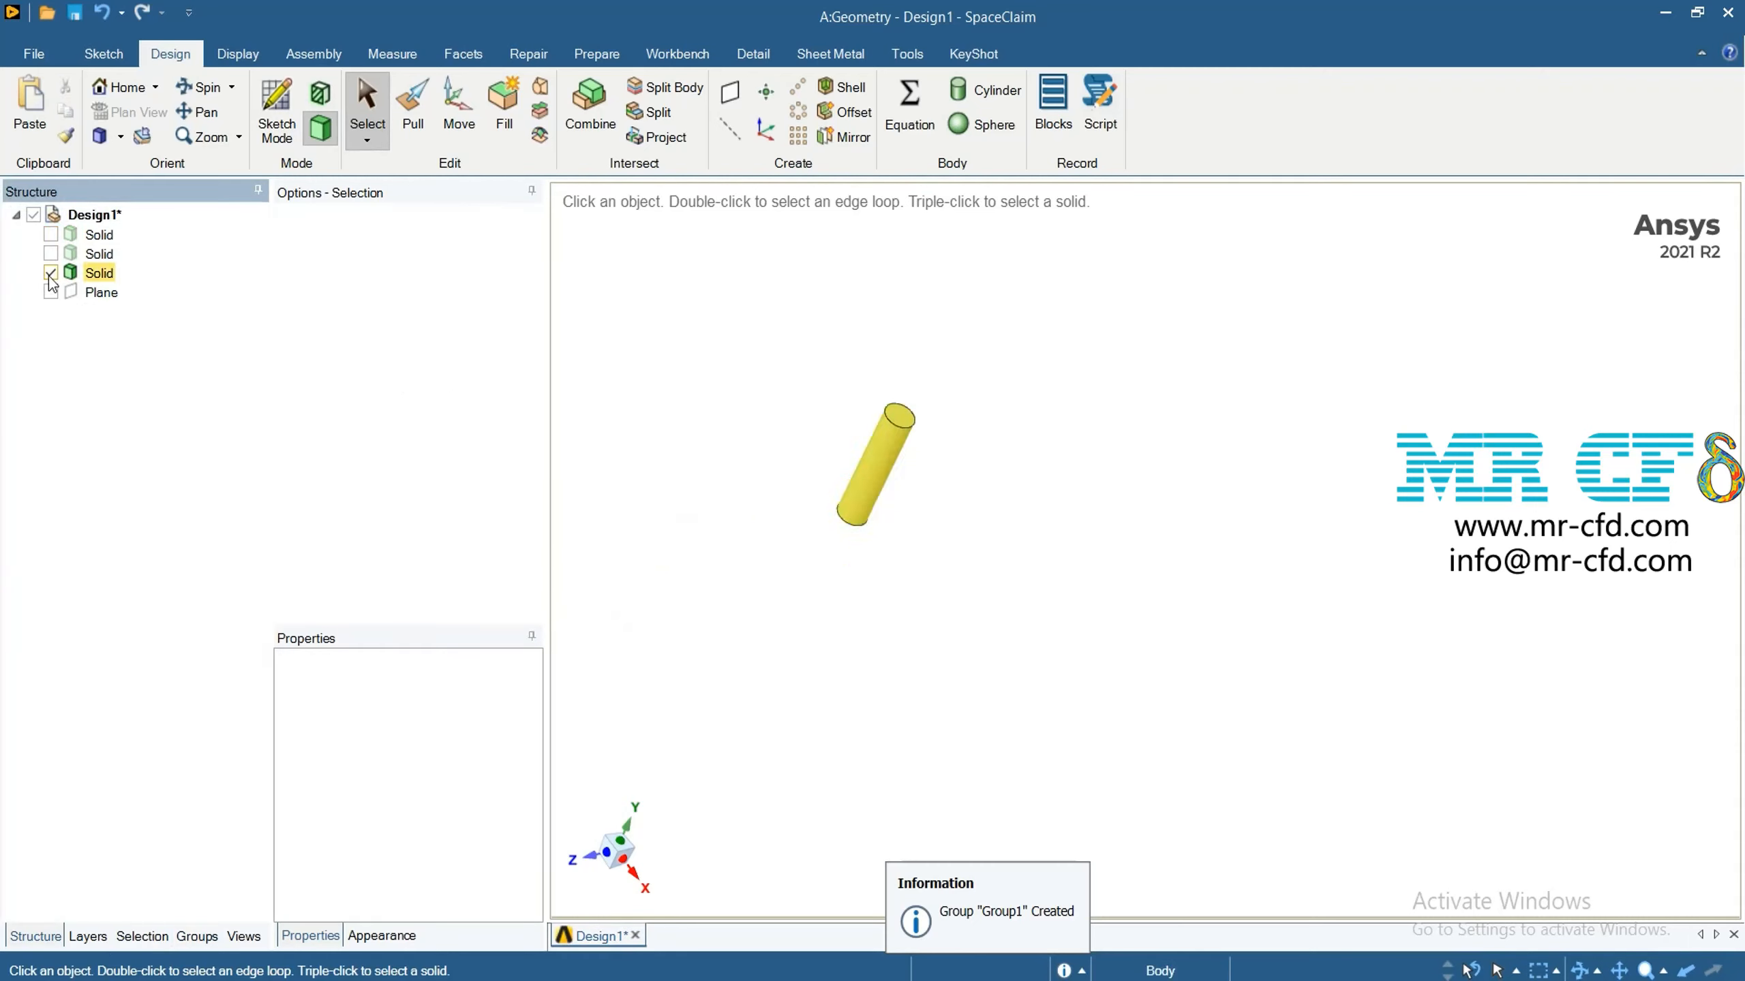
left_click(51, 253)
scroll(824, 723, "up", 2)
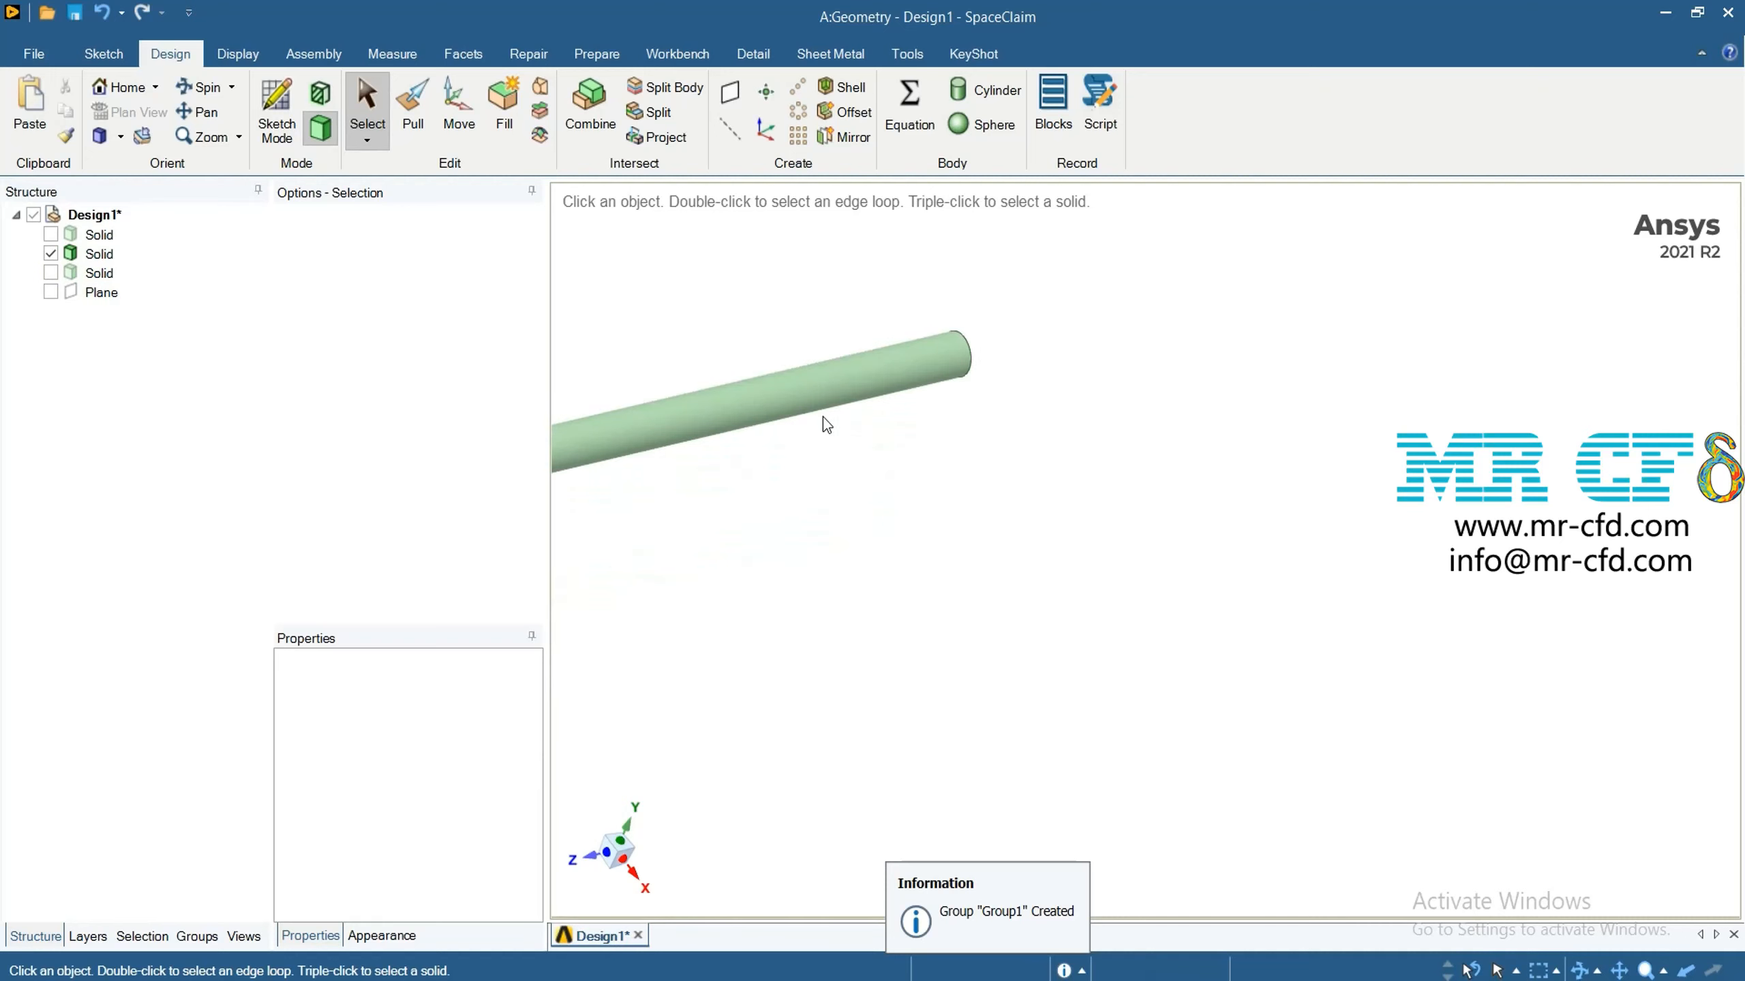
Create a named selection called "walls inner" from the inner cylinder's cylindrical face and both of its end faces
left_click(817, 402)
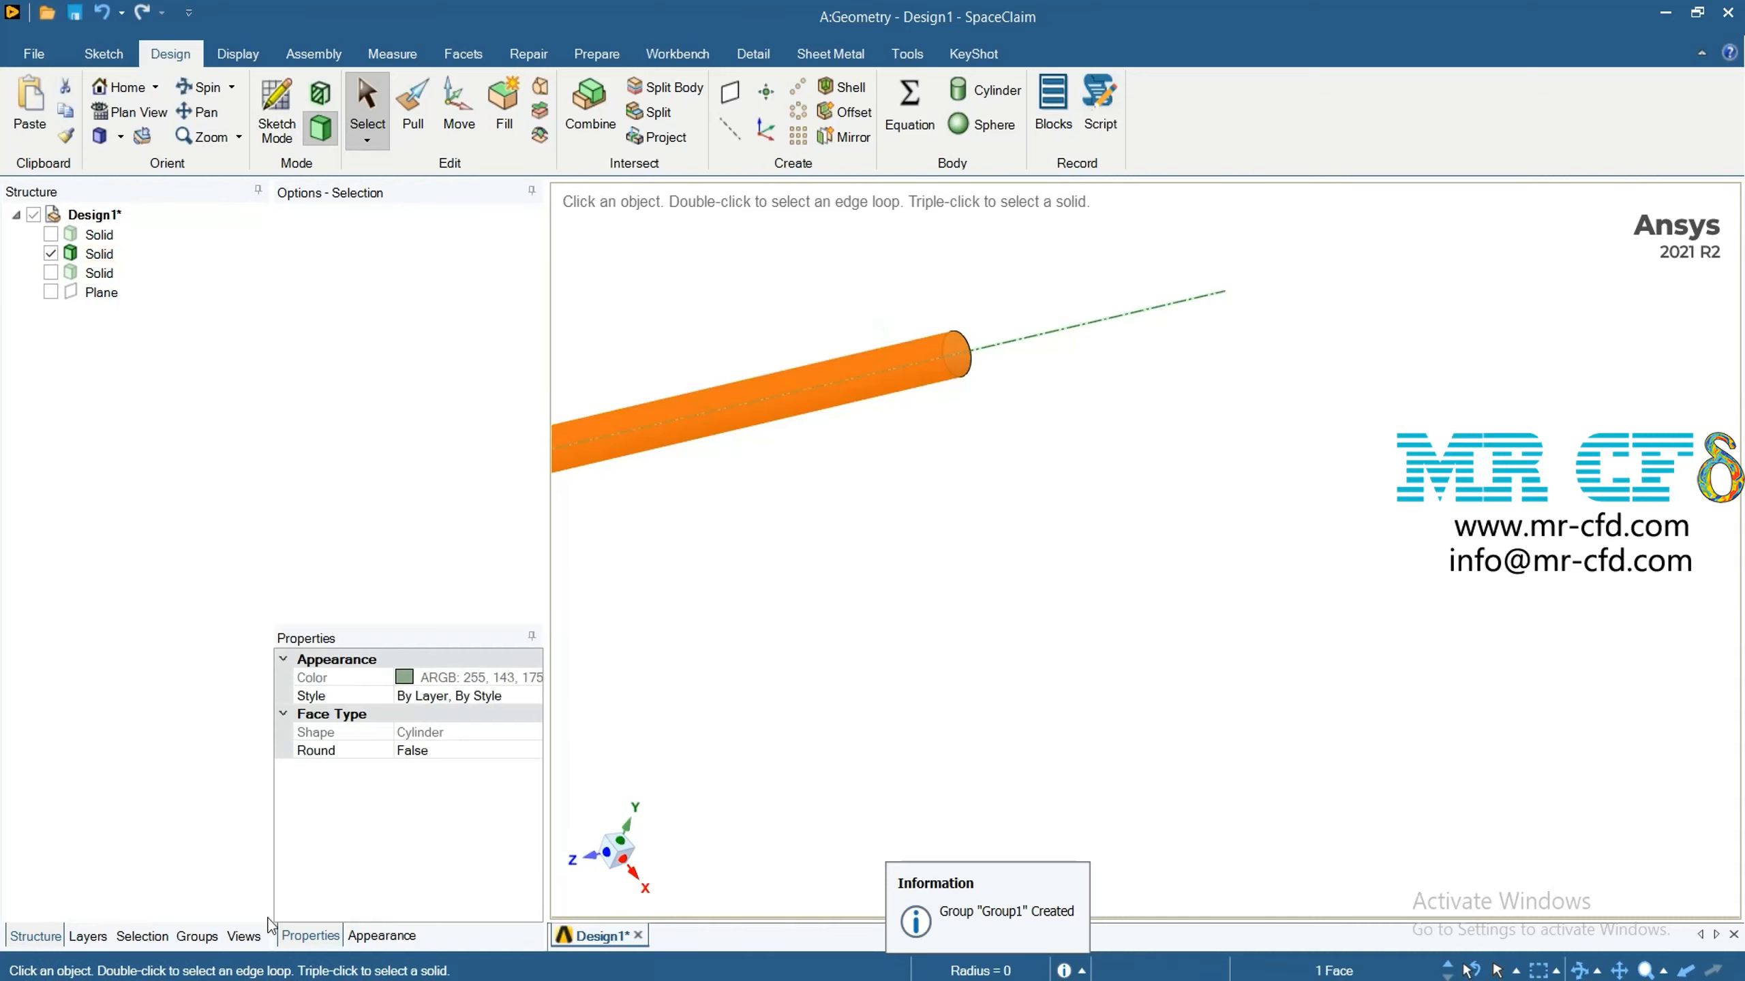
middle_click_drag(693, 565, 859, 381)
left_click(858, 380, "ctrl")
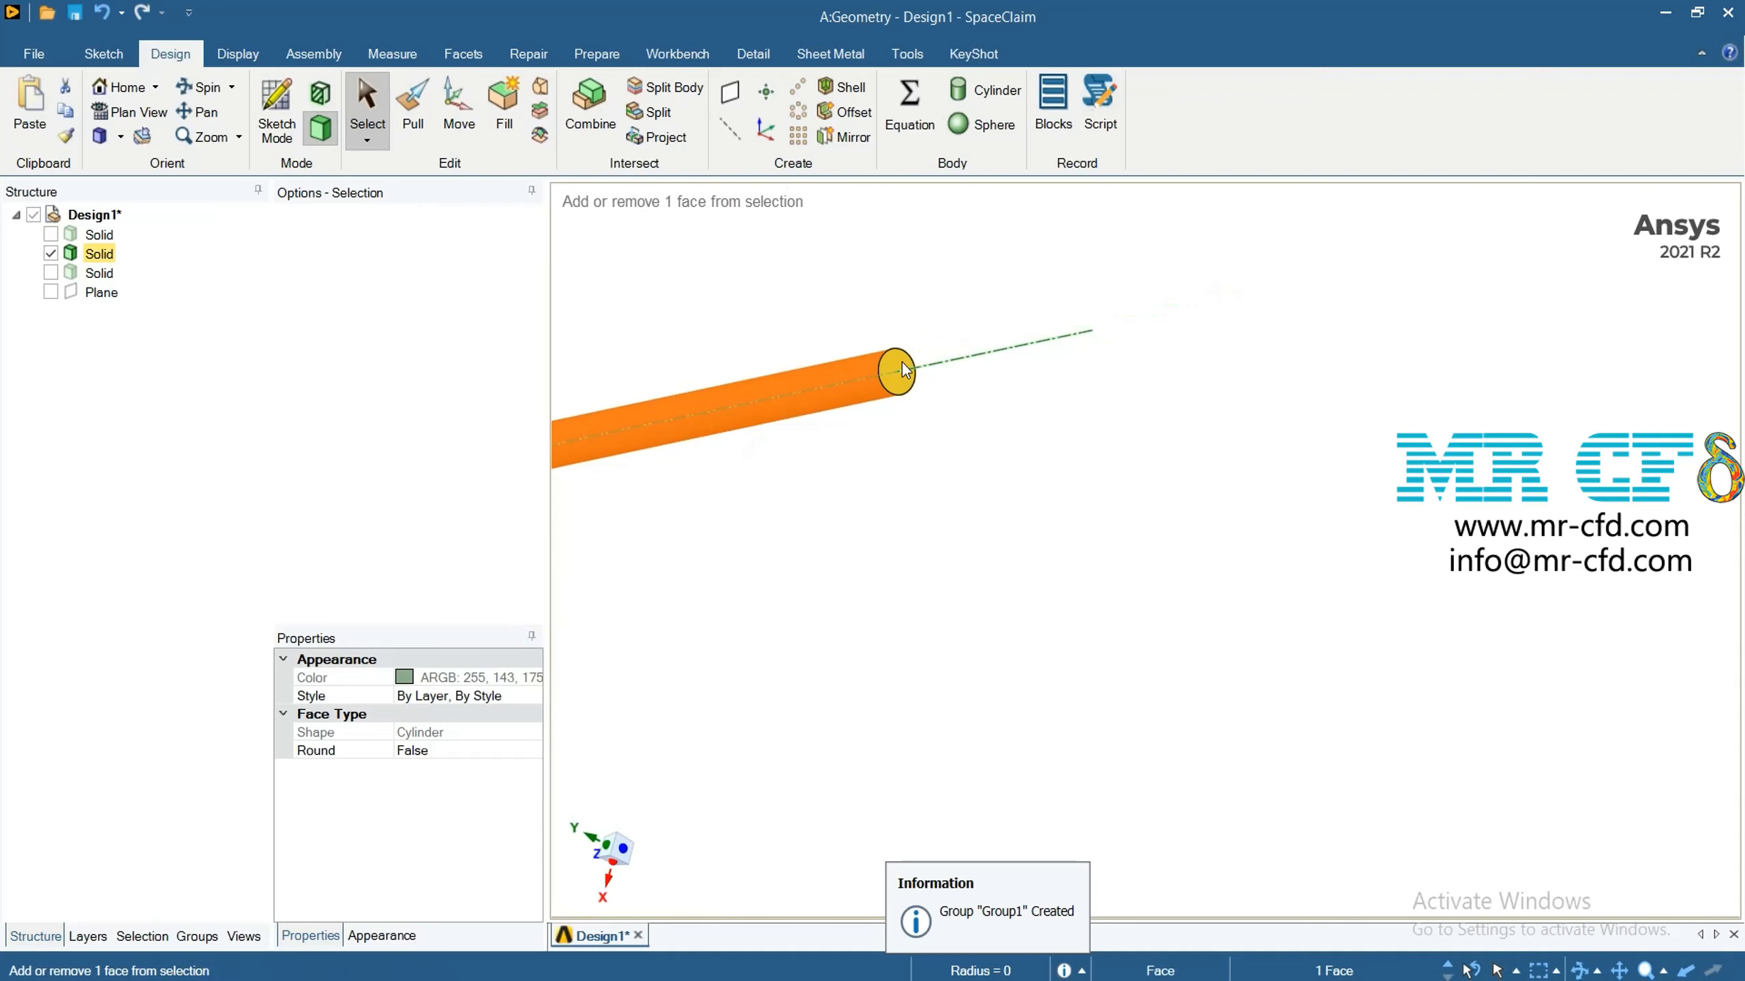
middle_click_drag(764, 490, 1236, 426)
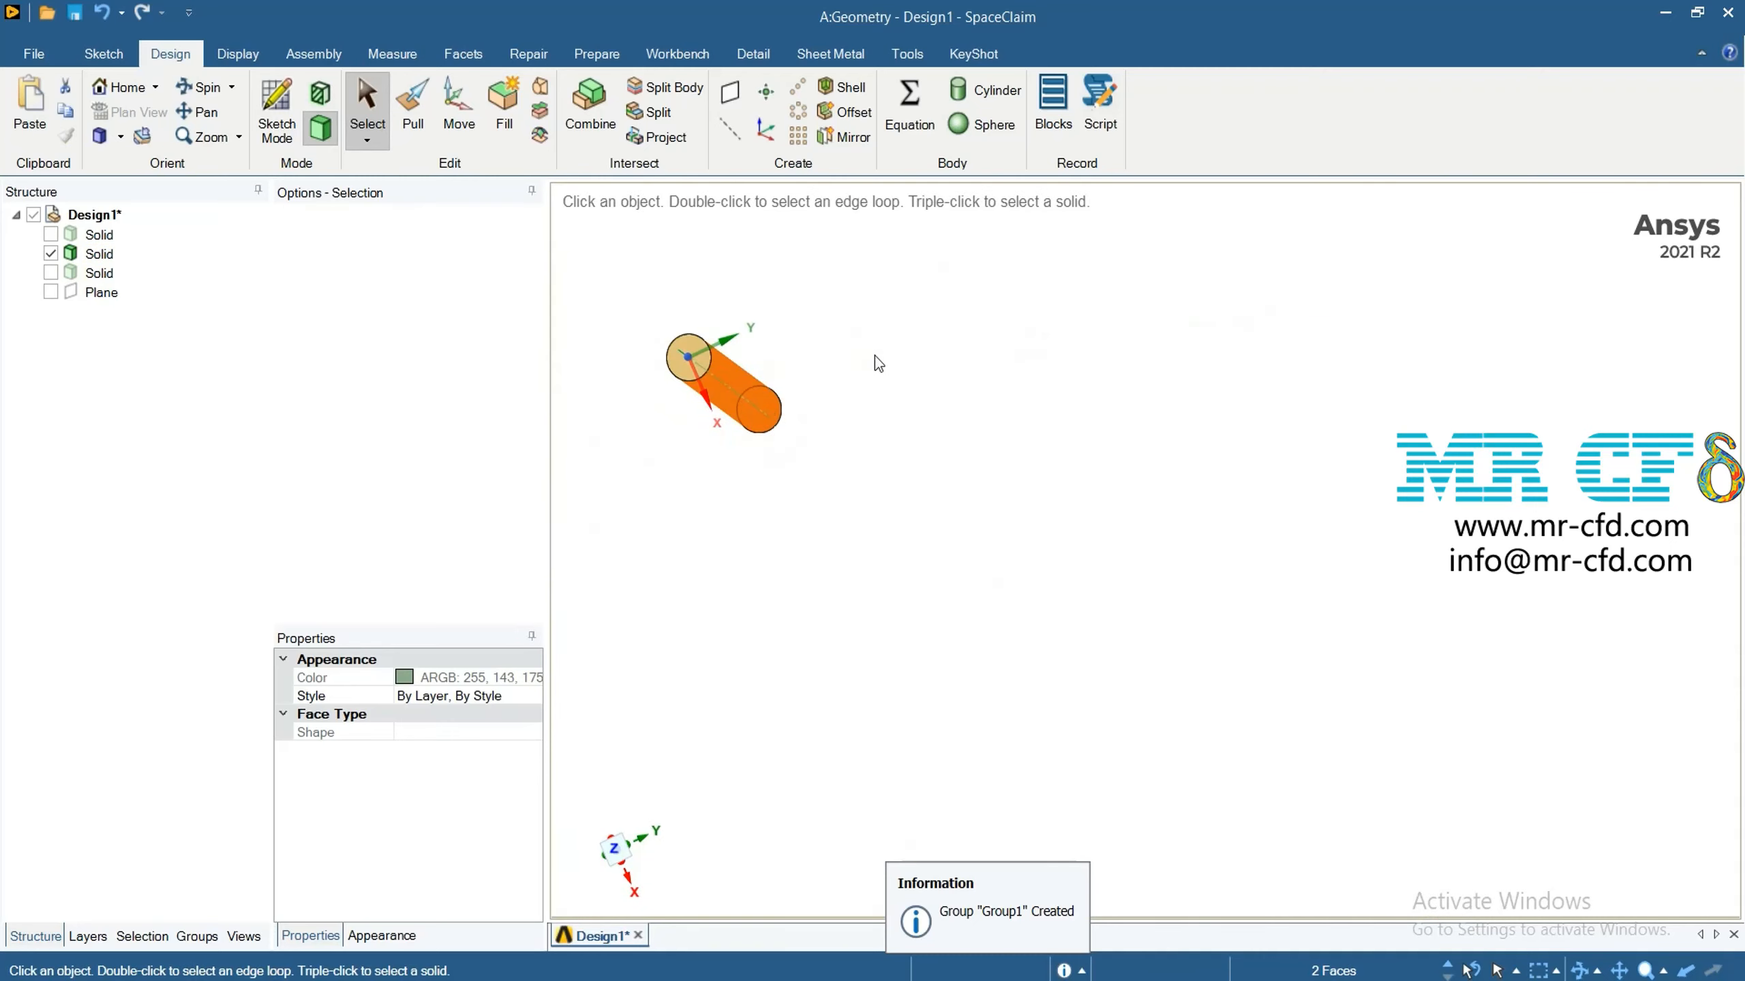
left_click(688, 353, "ctrl")
left_click(143, 936)
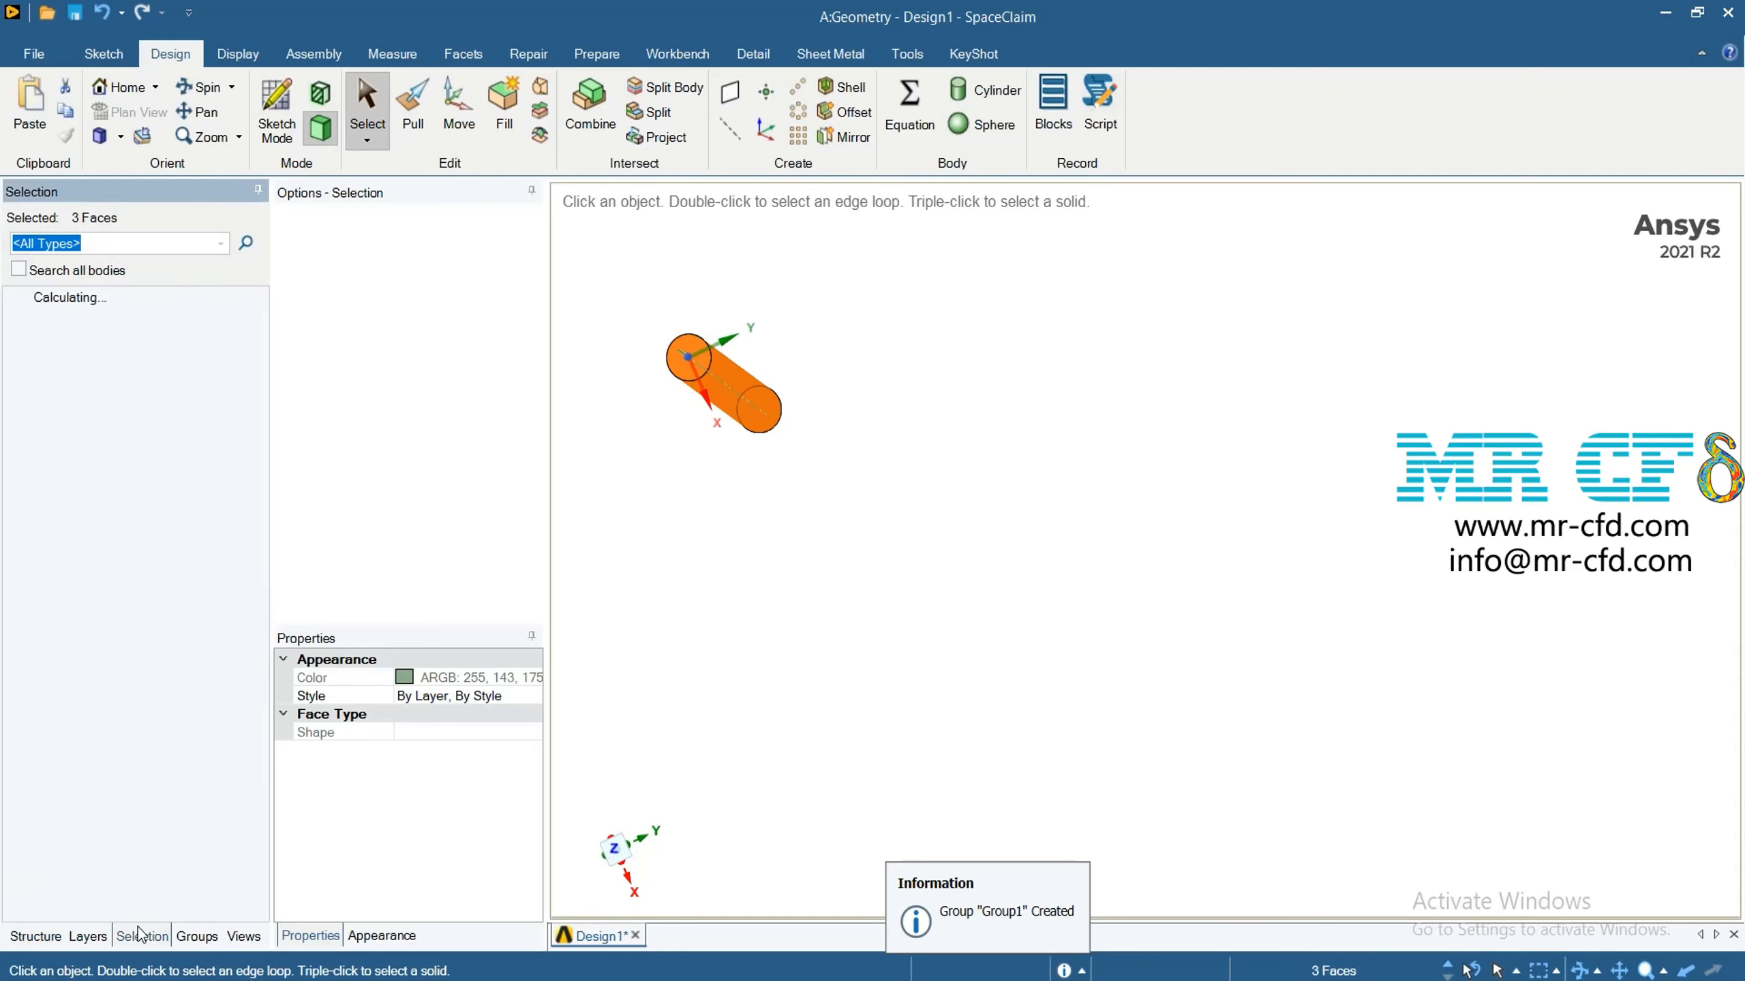
left_click(197, 936)
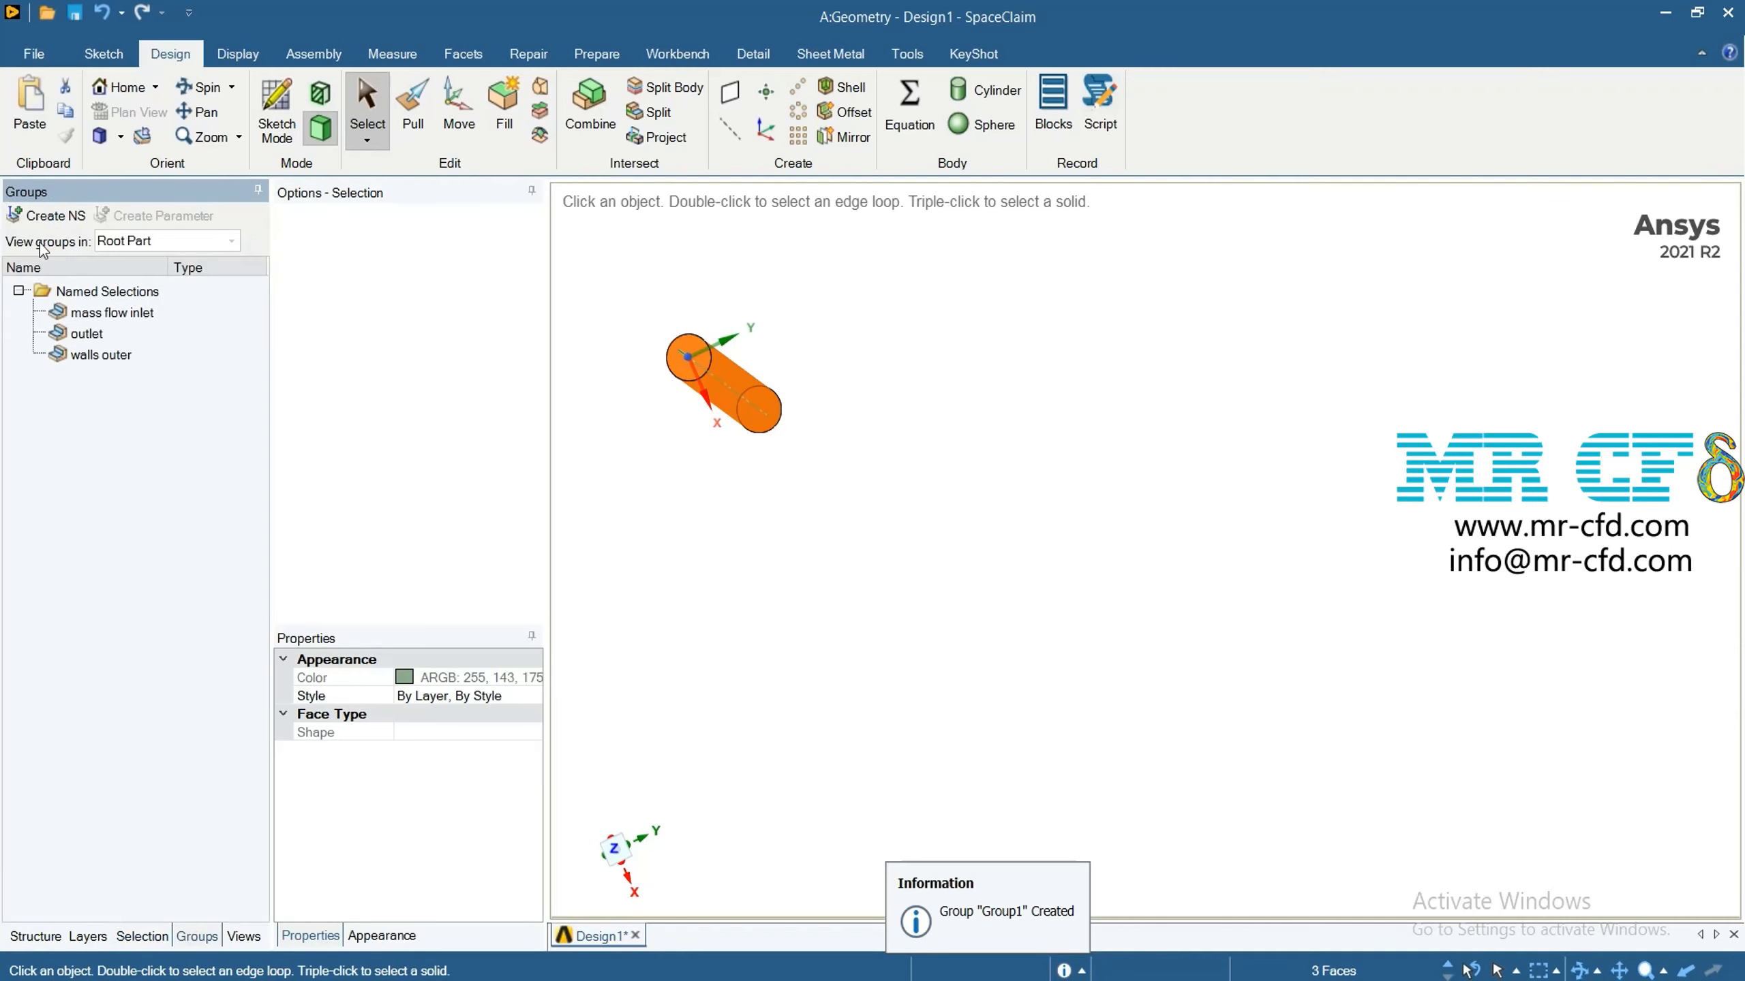
left_click(45, 216)
type("walls inner")
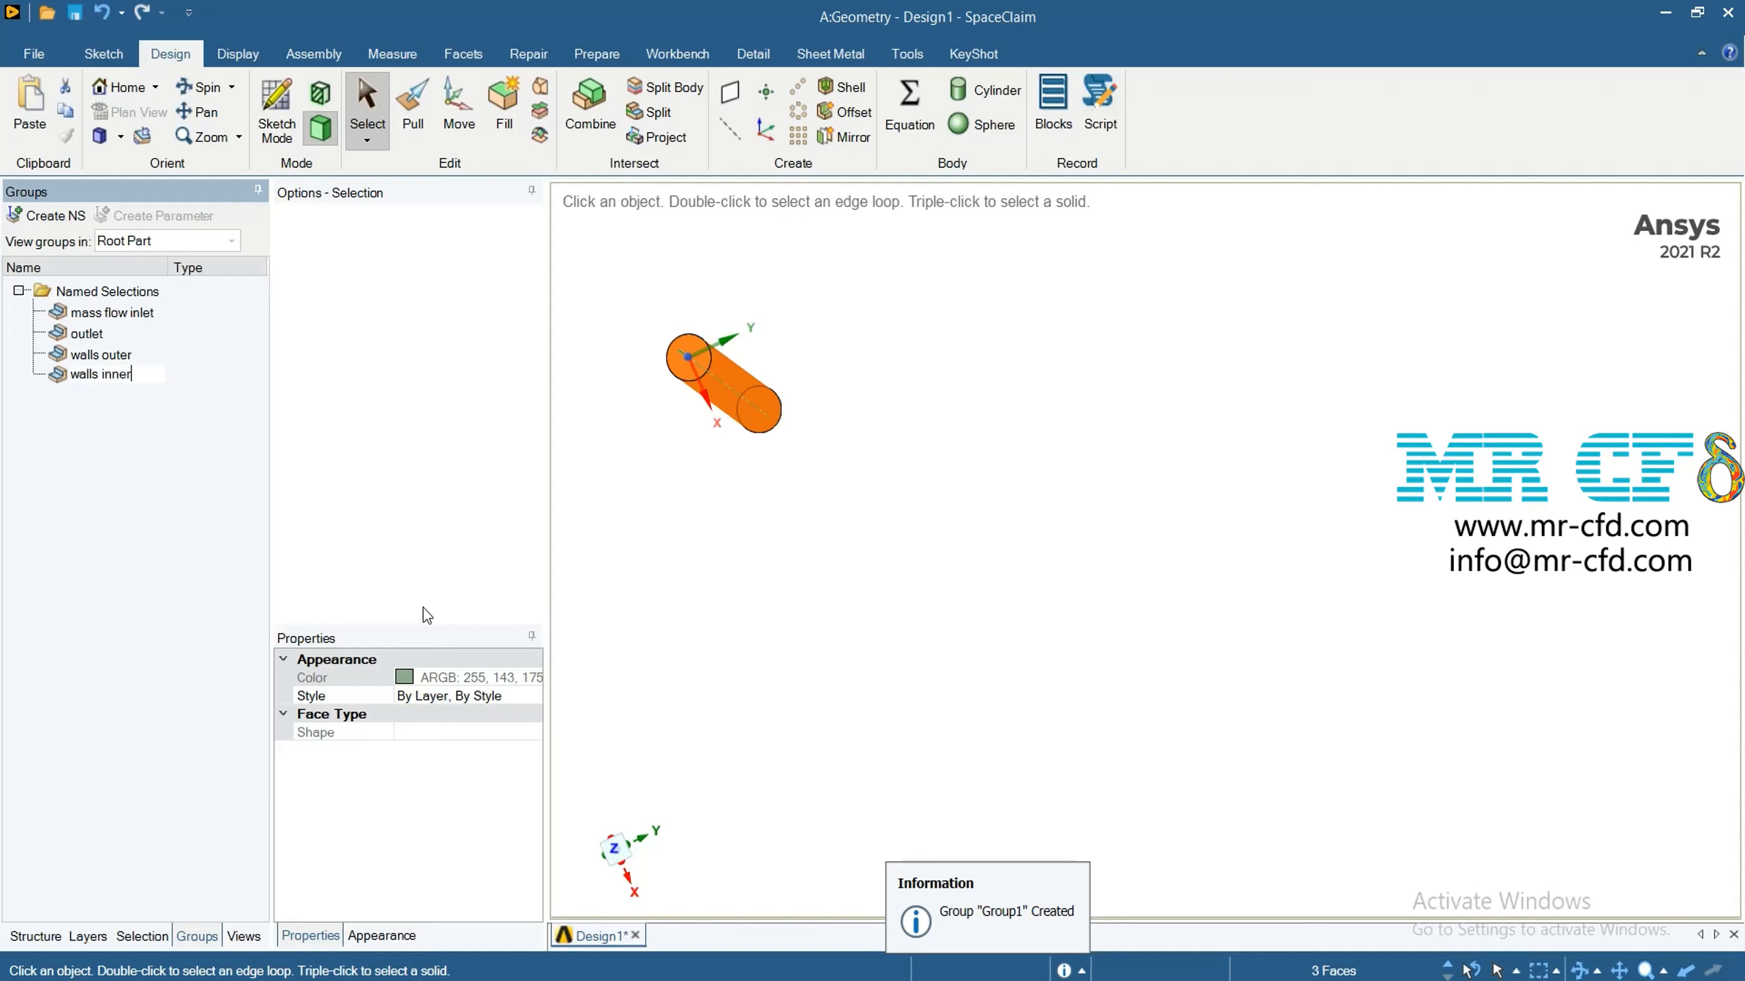
key("Return")
Clear the selection and show the outer tube and side pipe again alongside the inner cylinder
left_click(1126, 361)
middle_click_drag(1036, 350, 963, 406)
scroll(963, 515, "down", 3)
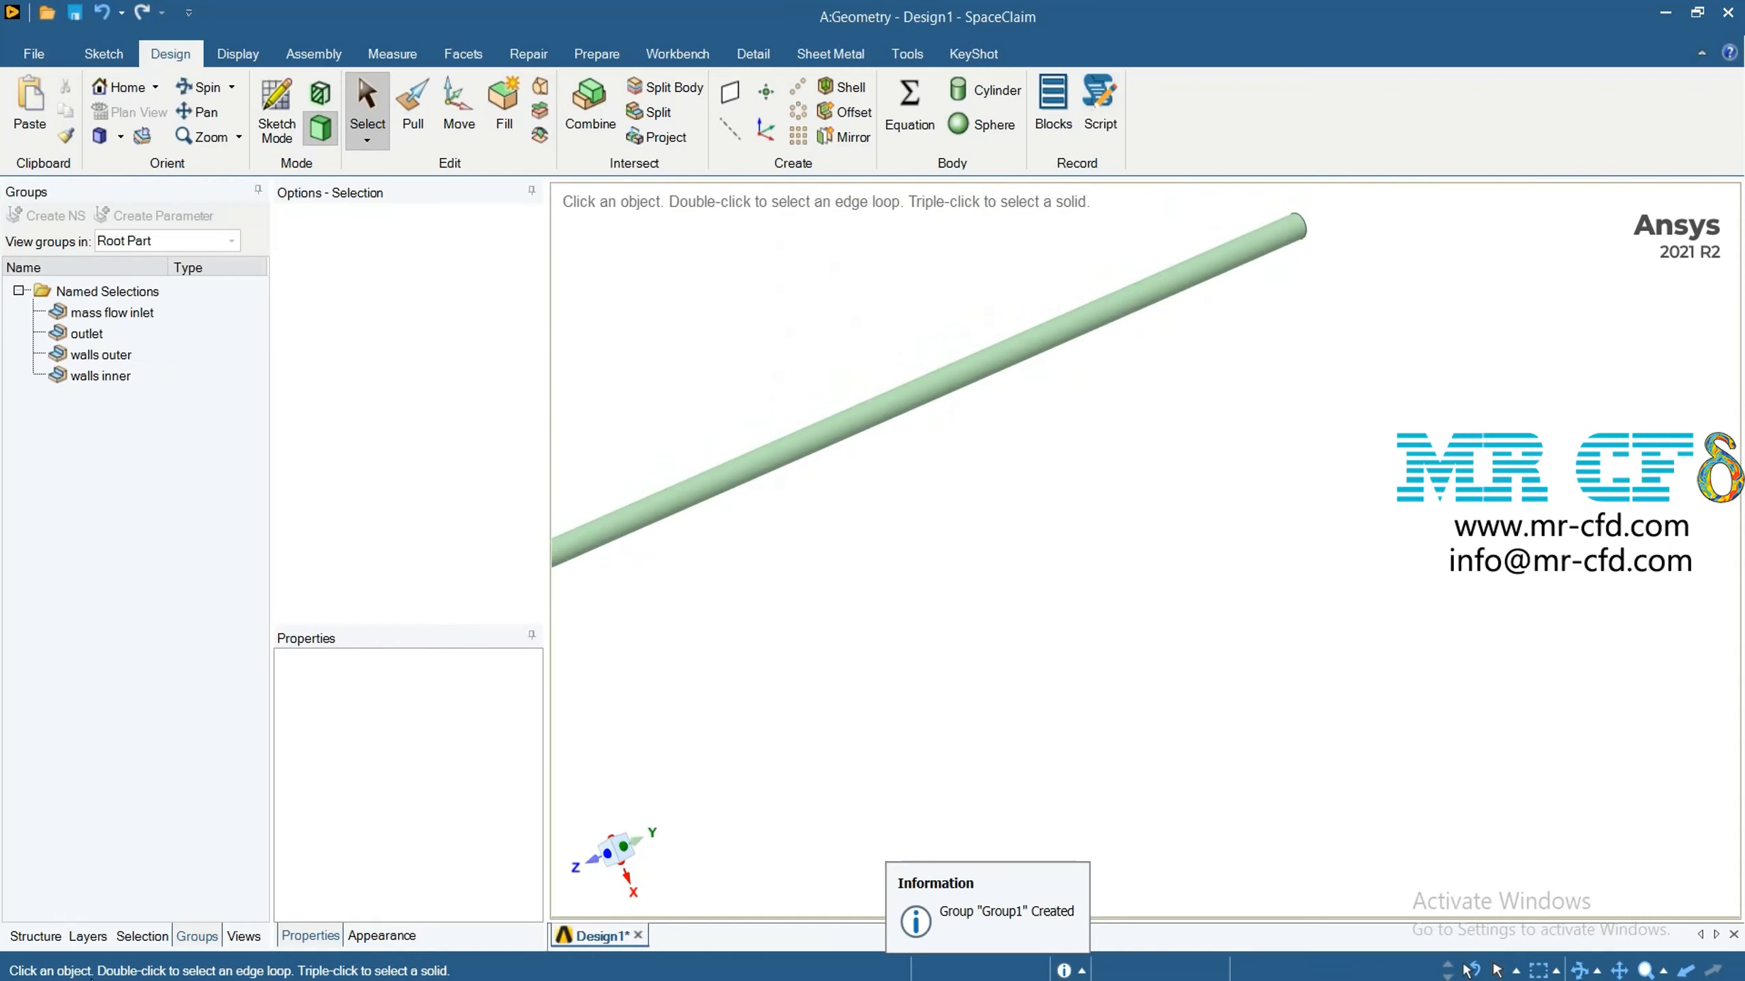
left_click(35, 943)
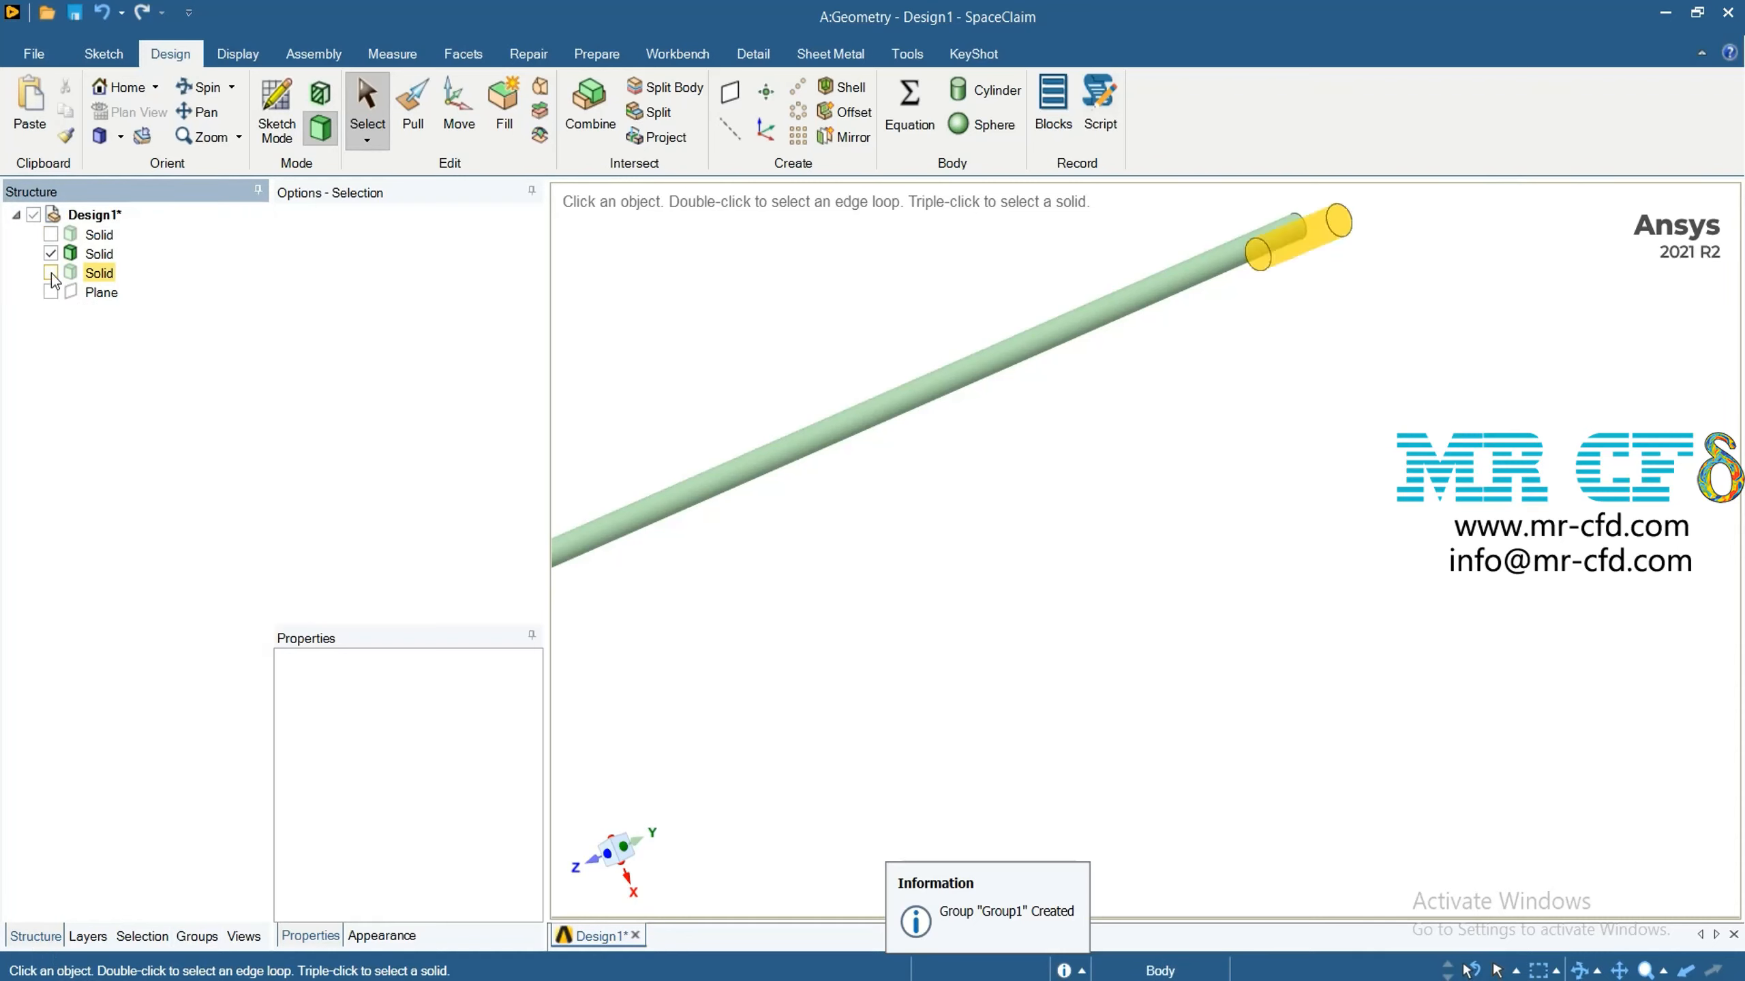
left_click(52, 235)
left_click(52, 235)
middle_click_drag(1136, 636, 1311, 735)
scroll(1152, 618, "down", 3)
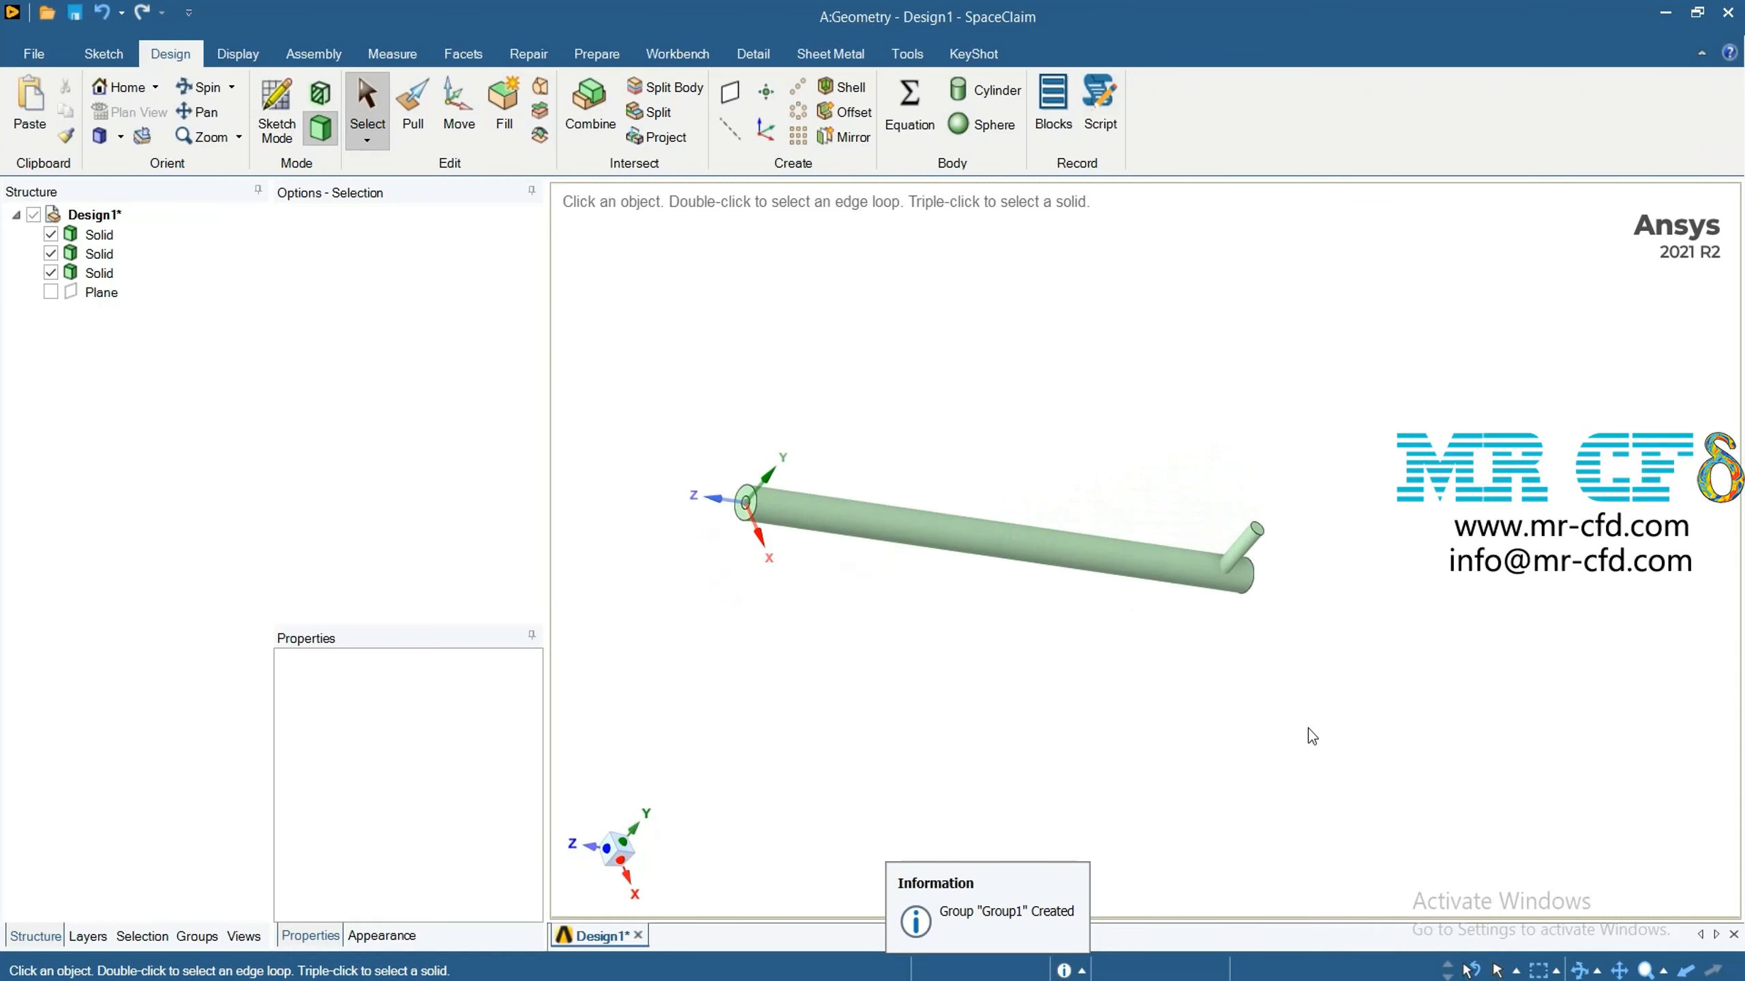
Share the coincident topology between the bodies with the Share tool, keeping the 0.0002 m tolerance and preserved instances
left_click(677, 54)
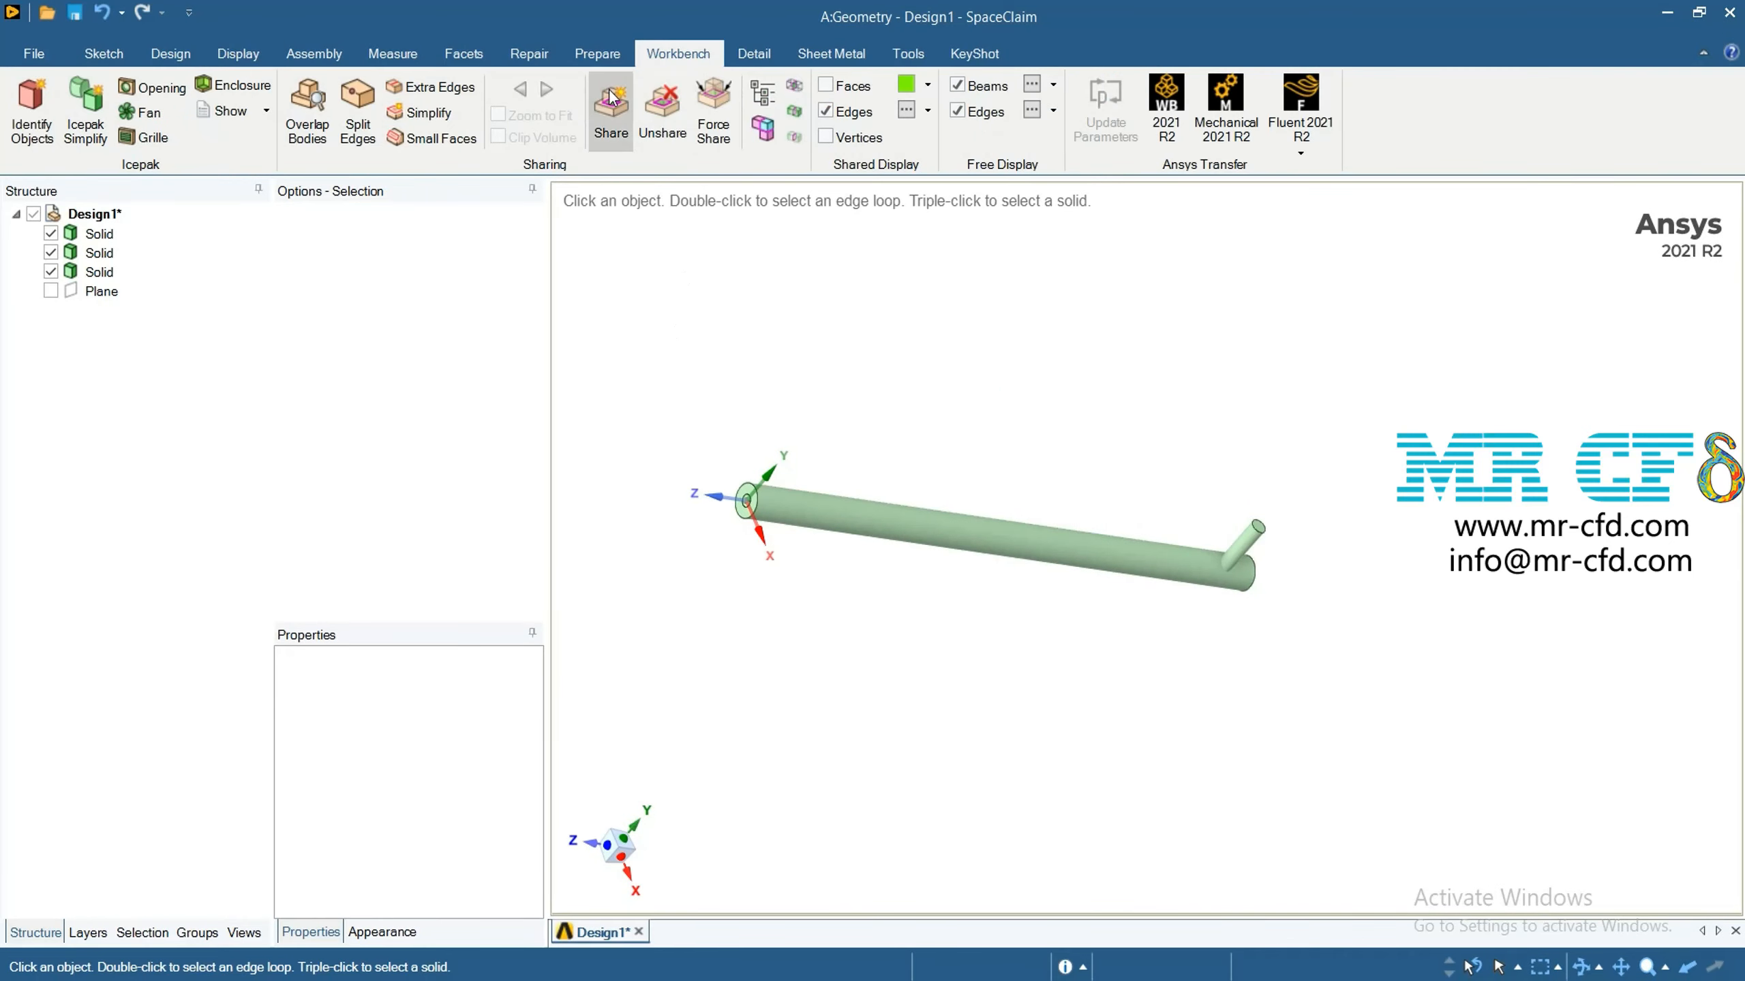
left_click(610, 110)
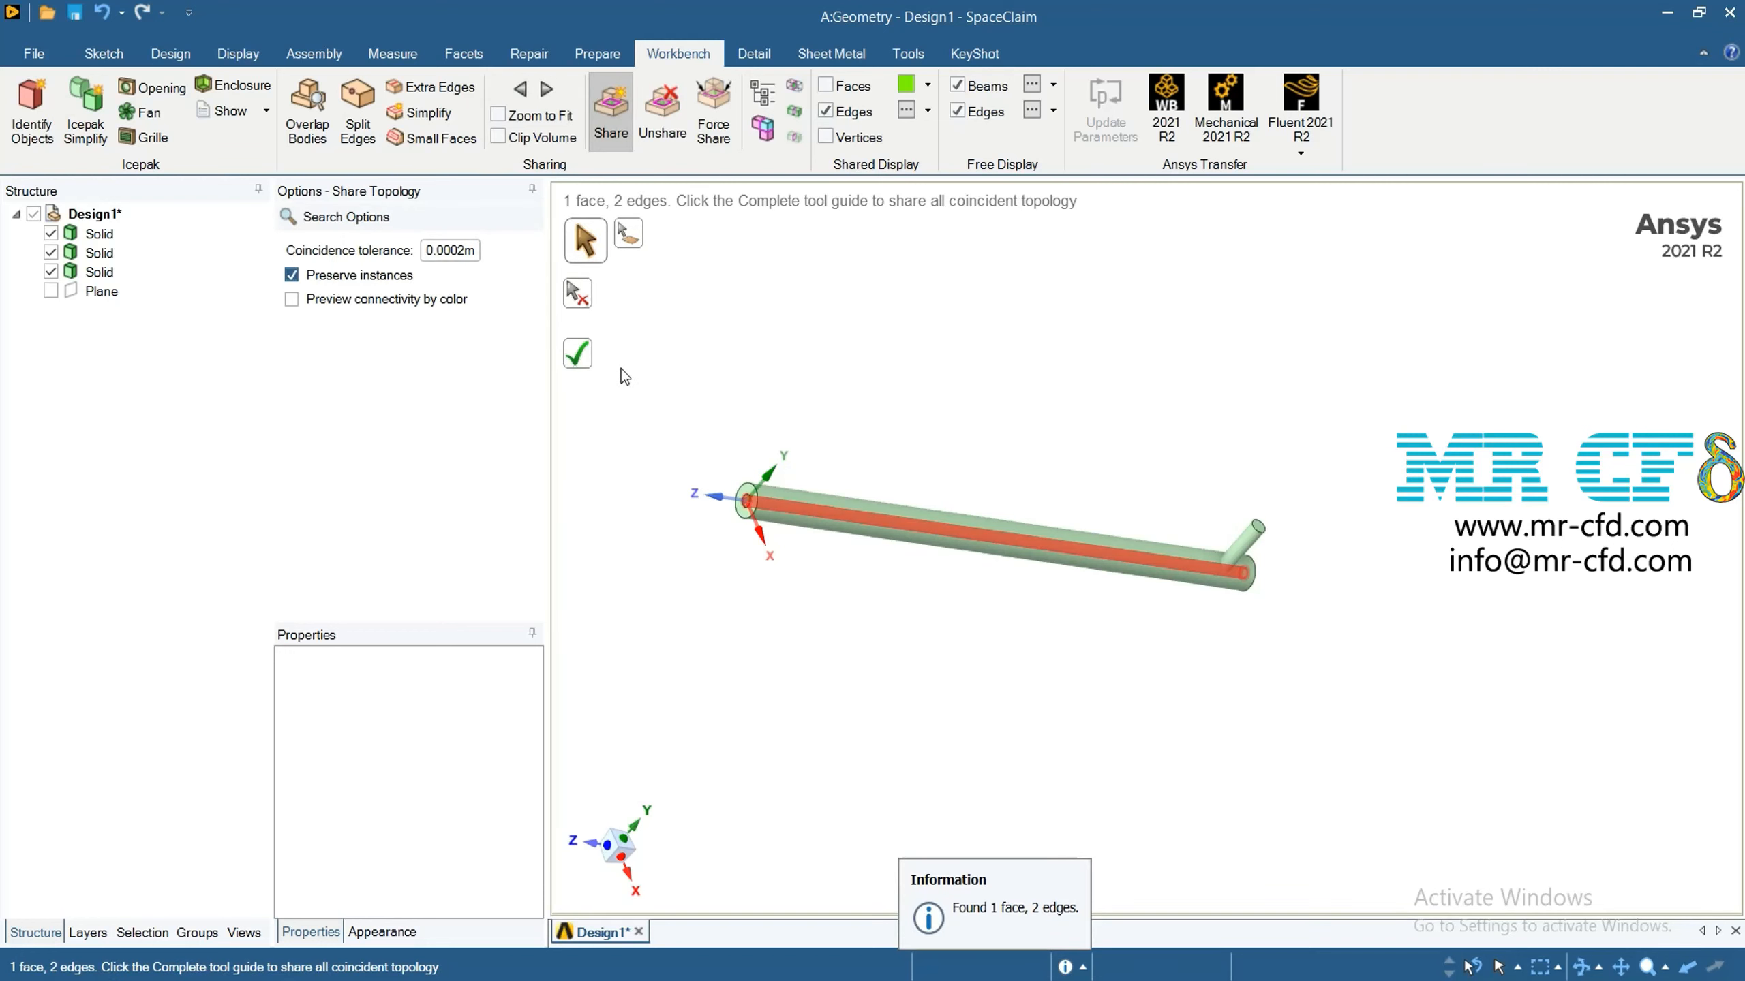
left_click(577, 353)
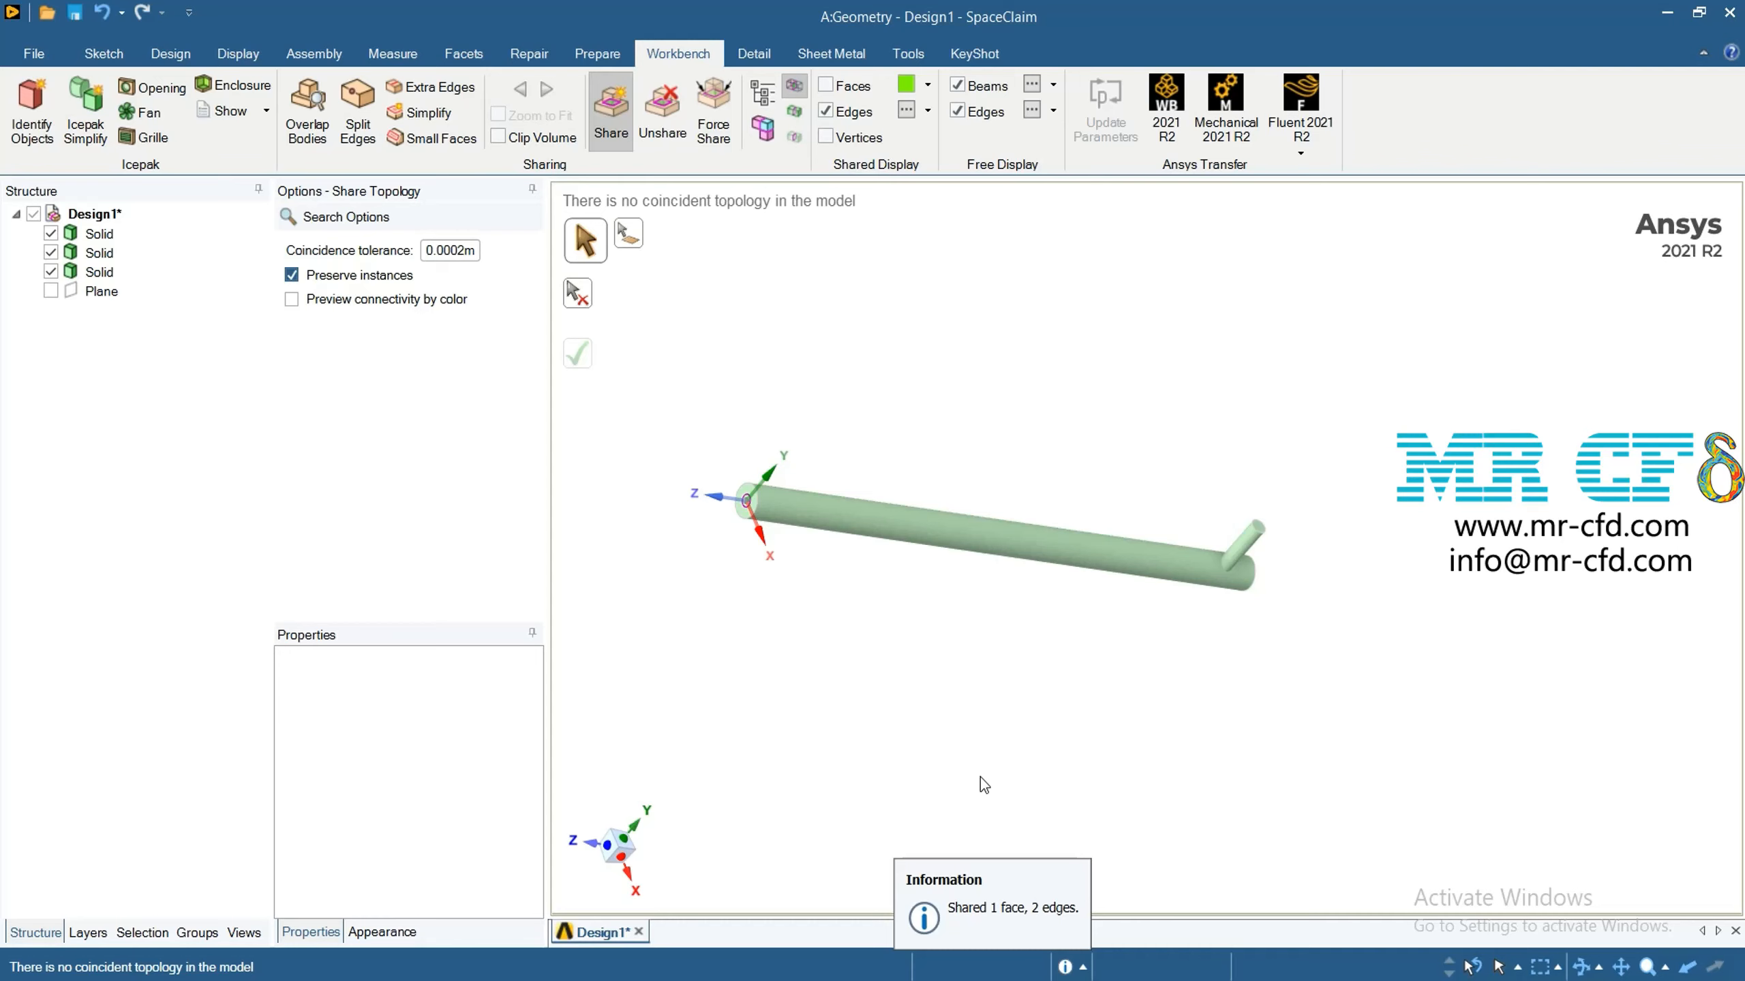
left_click(1176, 94)
left_click(1256, 185)
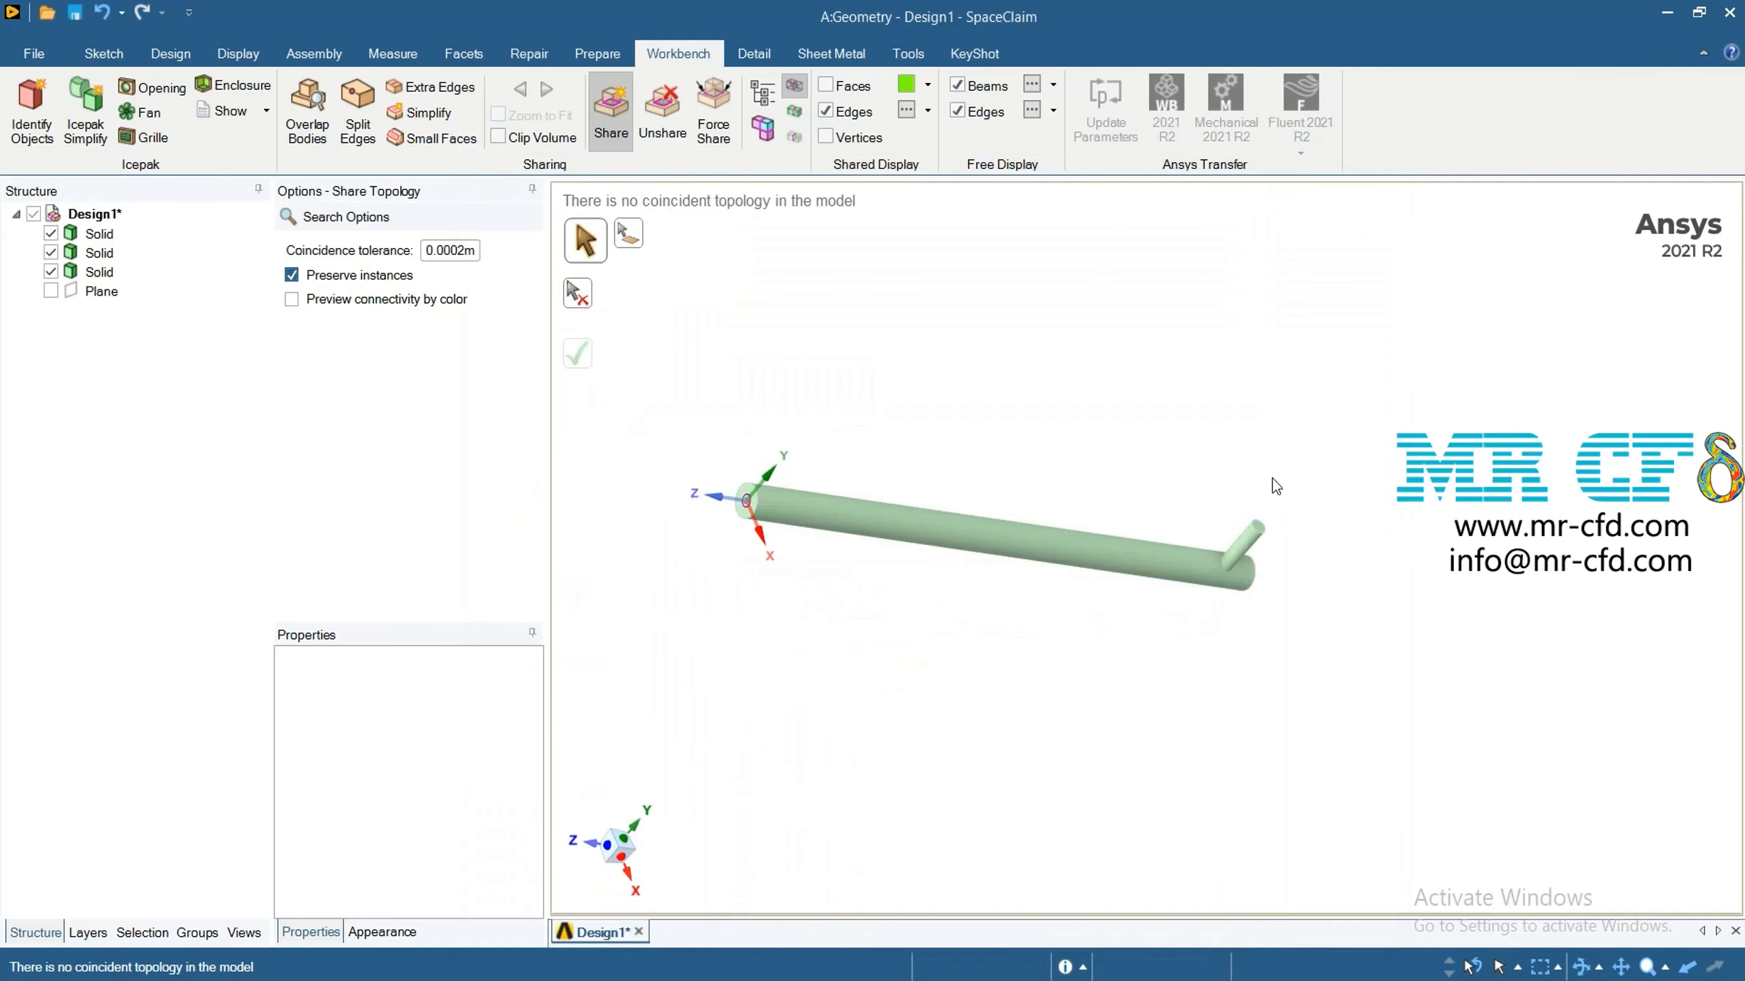
Save the geometry as an IGES file in the Cylindrical Heat Source folder
left_click(34, 53)
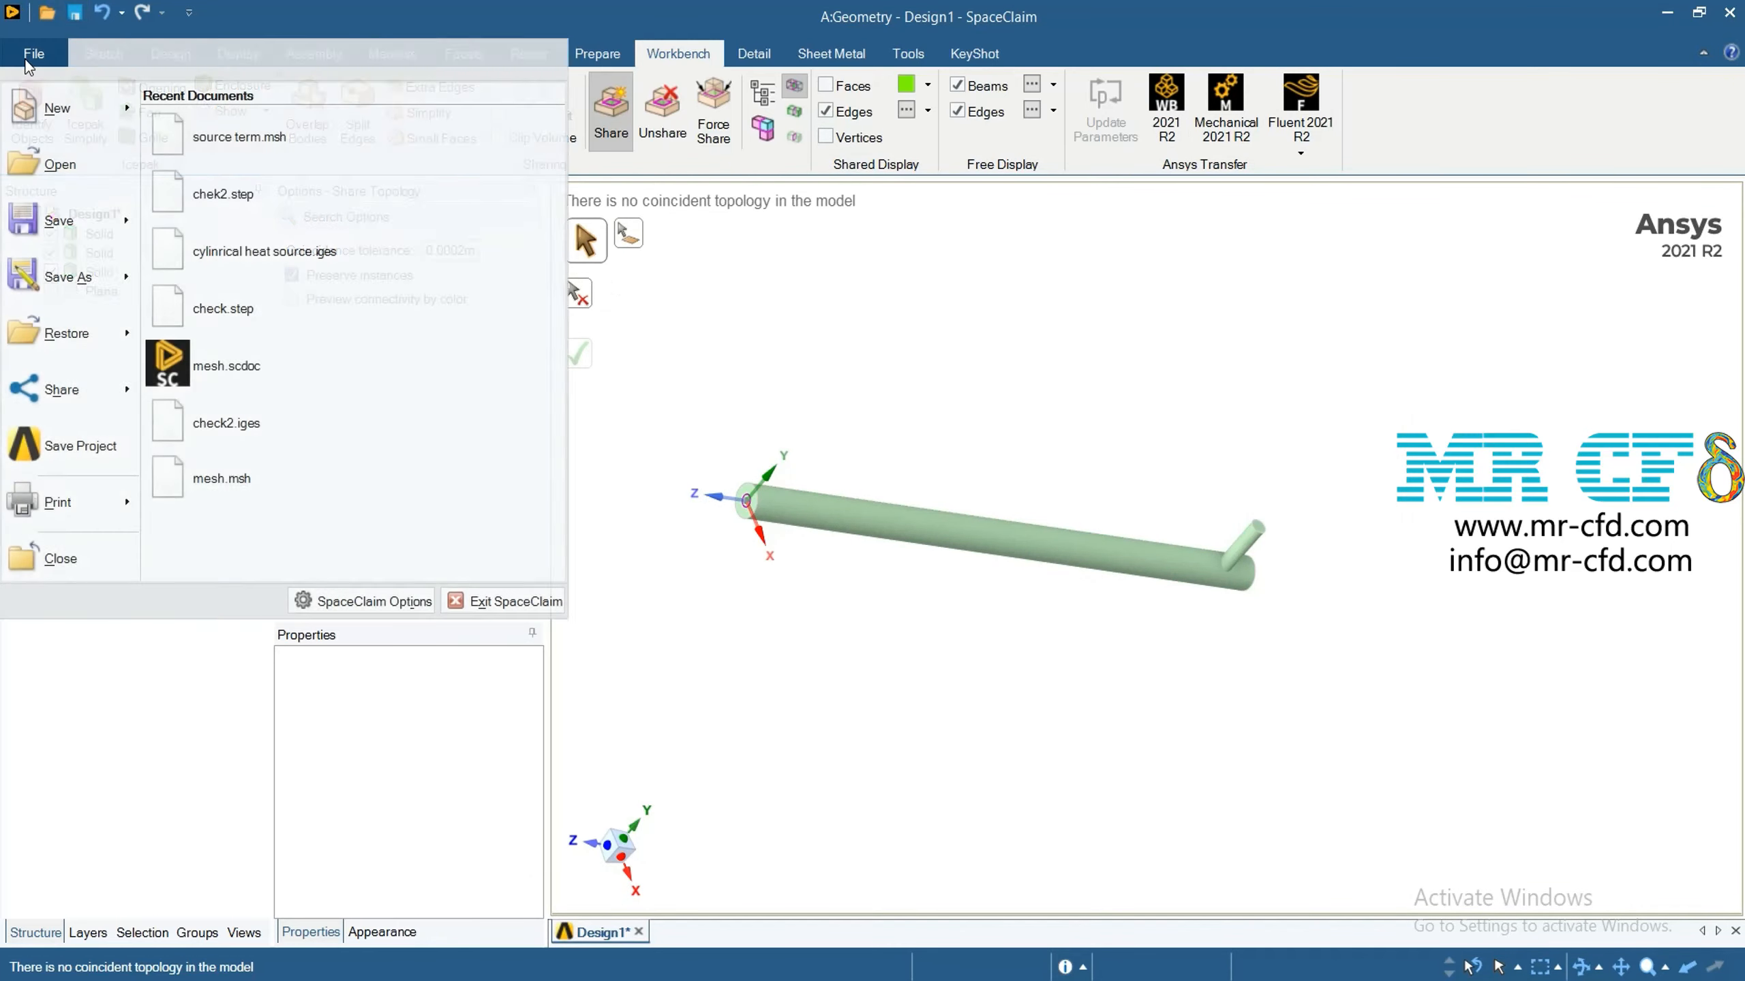
left_click(94, 278)
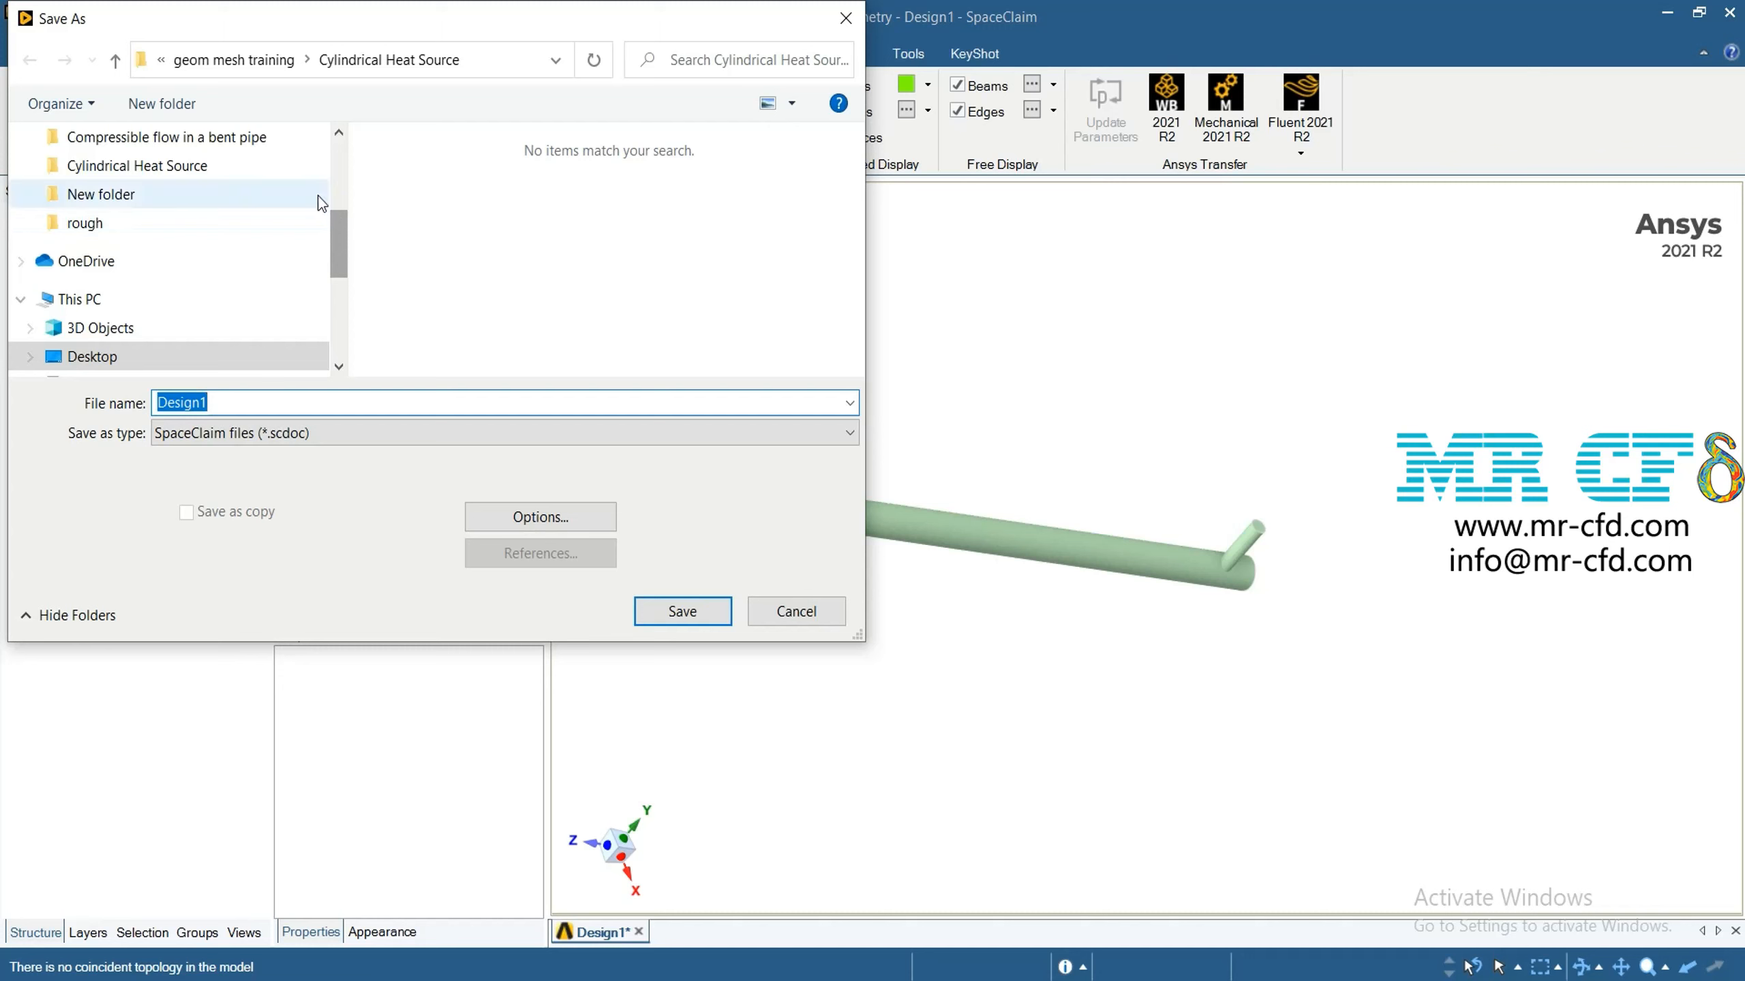
left_click(260, 169)
left_click(366, 438)
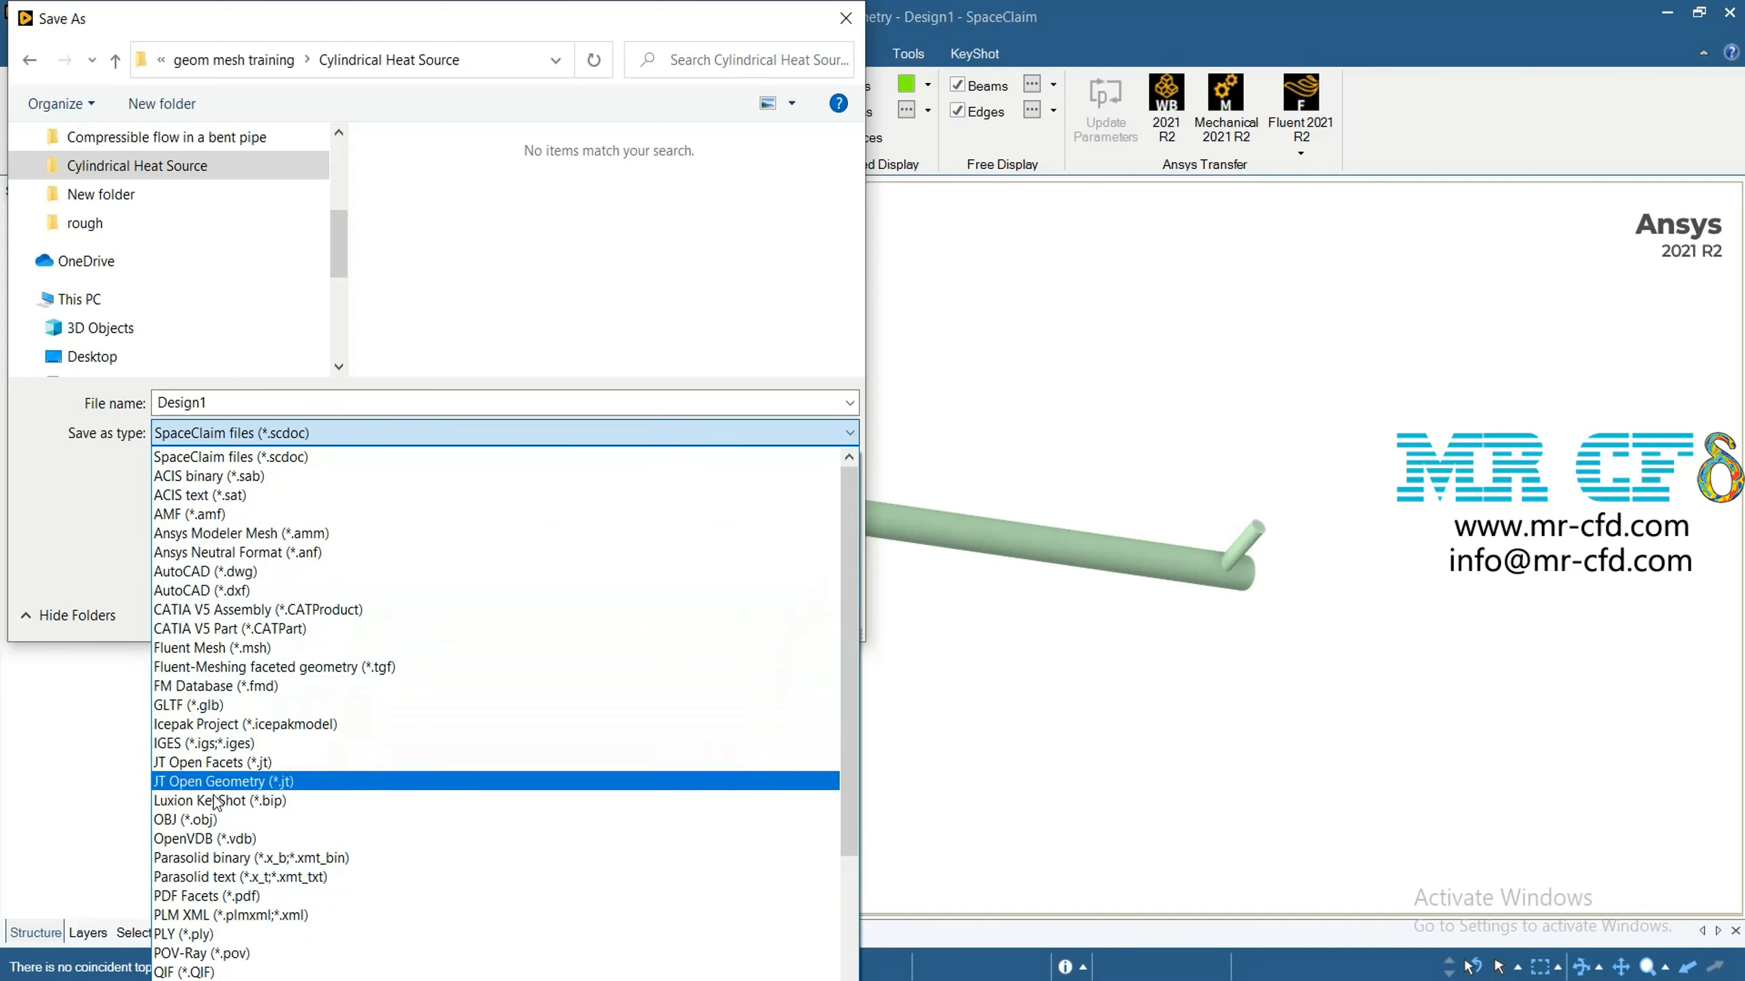
left_click(223, 743)
left_click(663, 609)
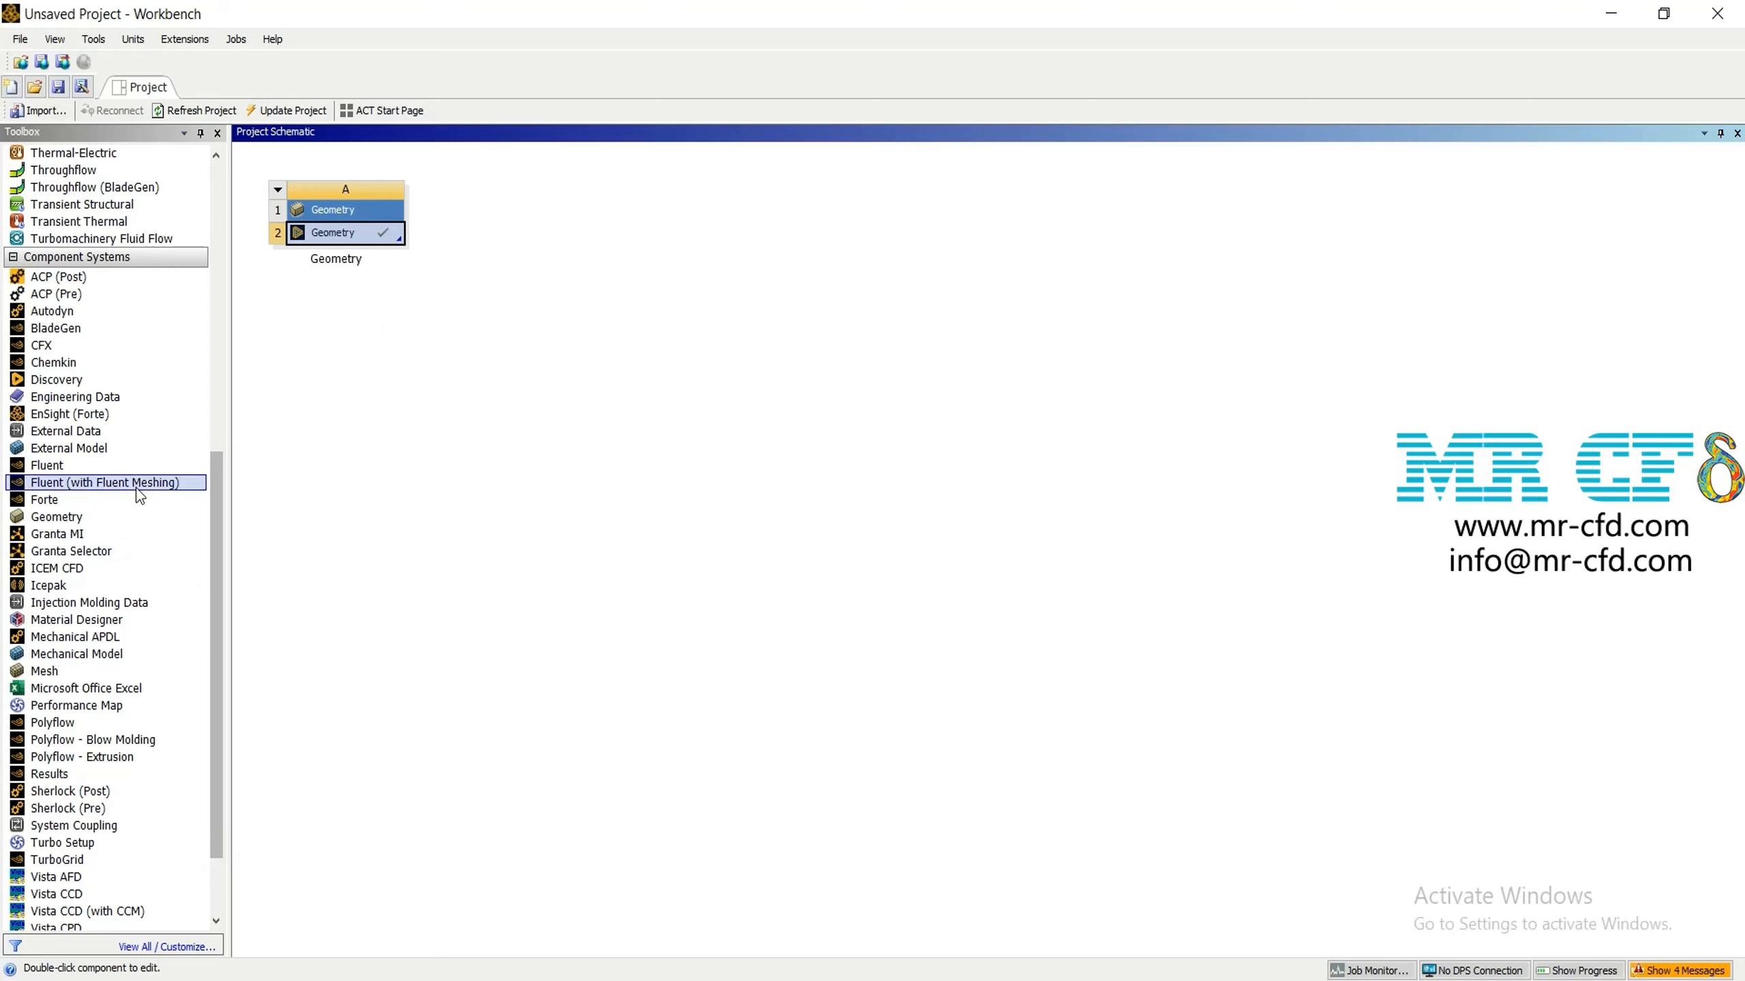
Switch to Workbench, add a Mesh component system linked to the existing Geometry cell, and open it in Meshing
double_click(156, 668)
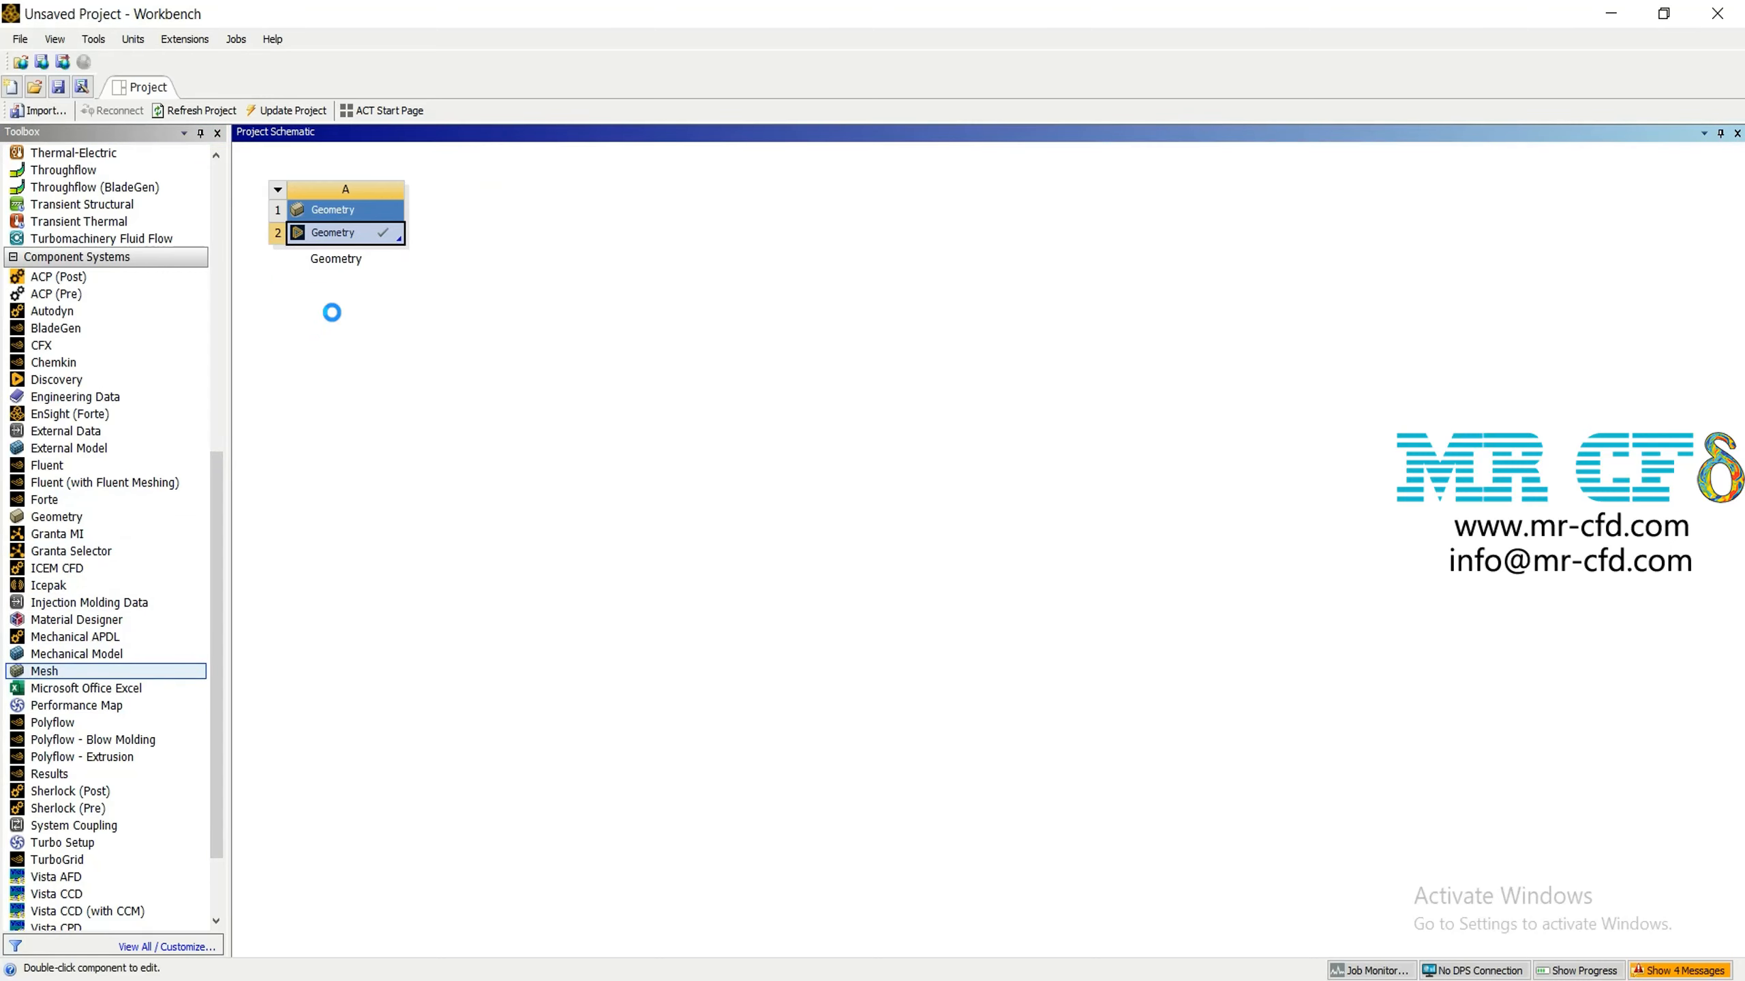
left_click(346, 229)
left_click_drag(350, 236, 395, 378)
double_click(522, 230)
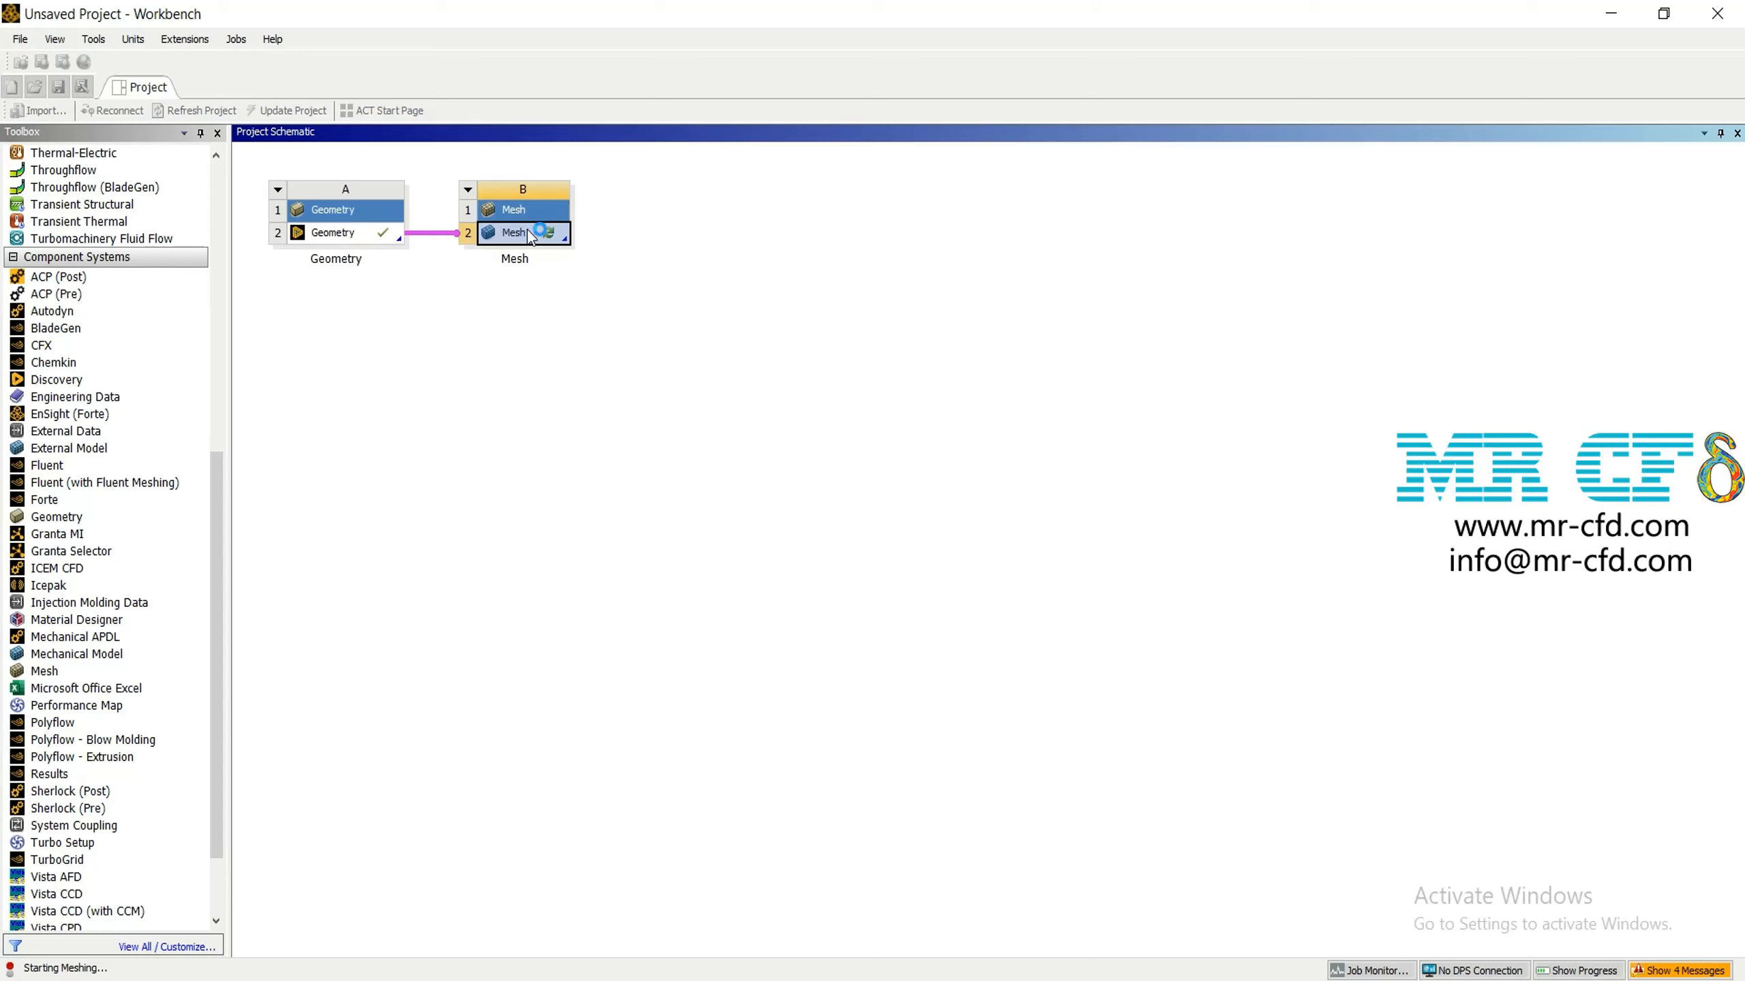
Set the physics preference of the global Mesh settings to CFD
left_click(110, 344)
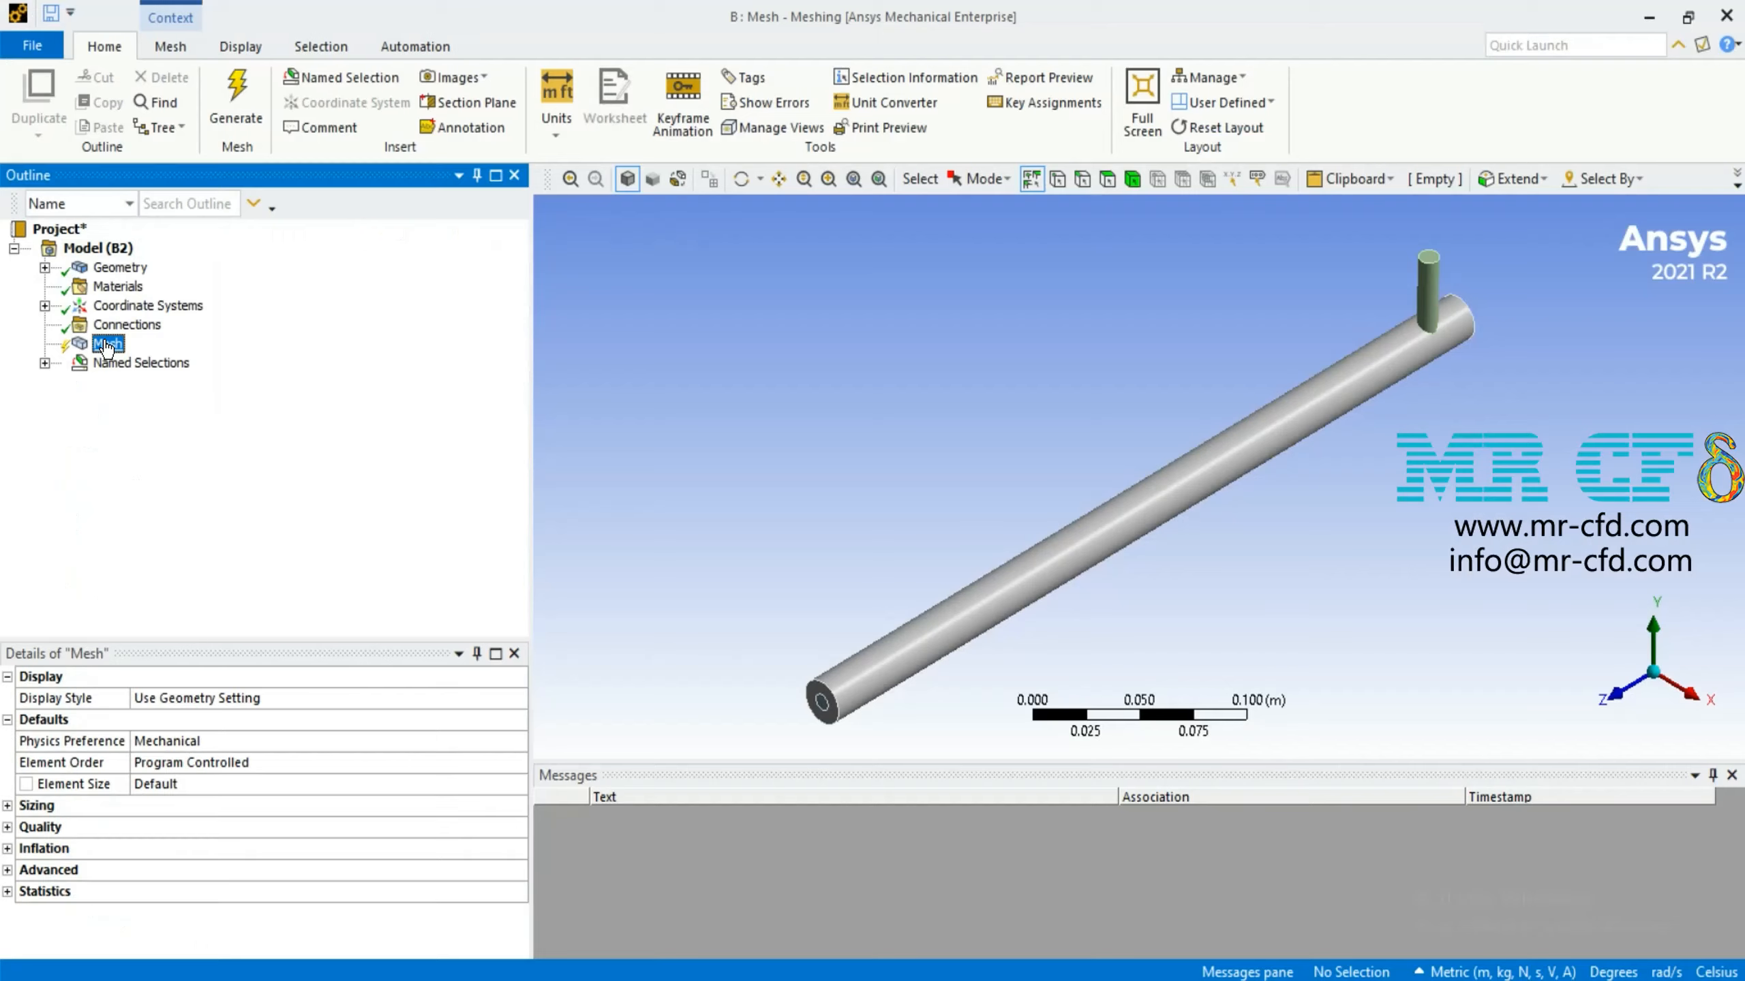
left_click(264, 722)
left_click(286, 756)
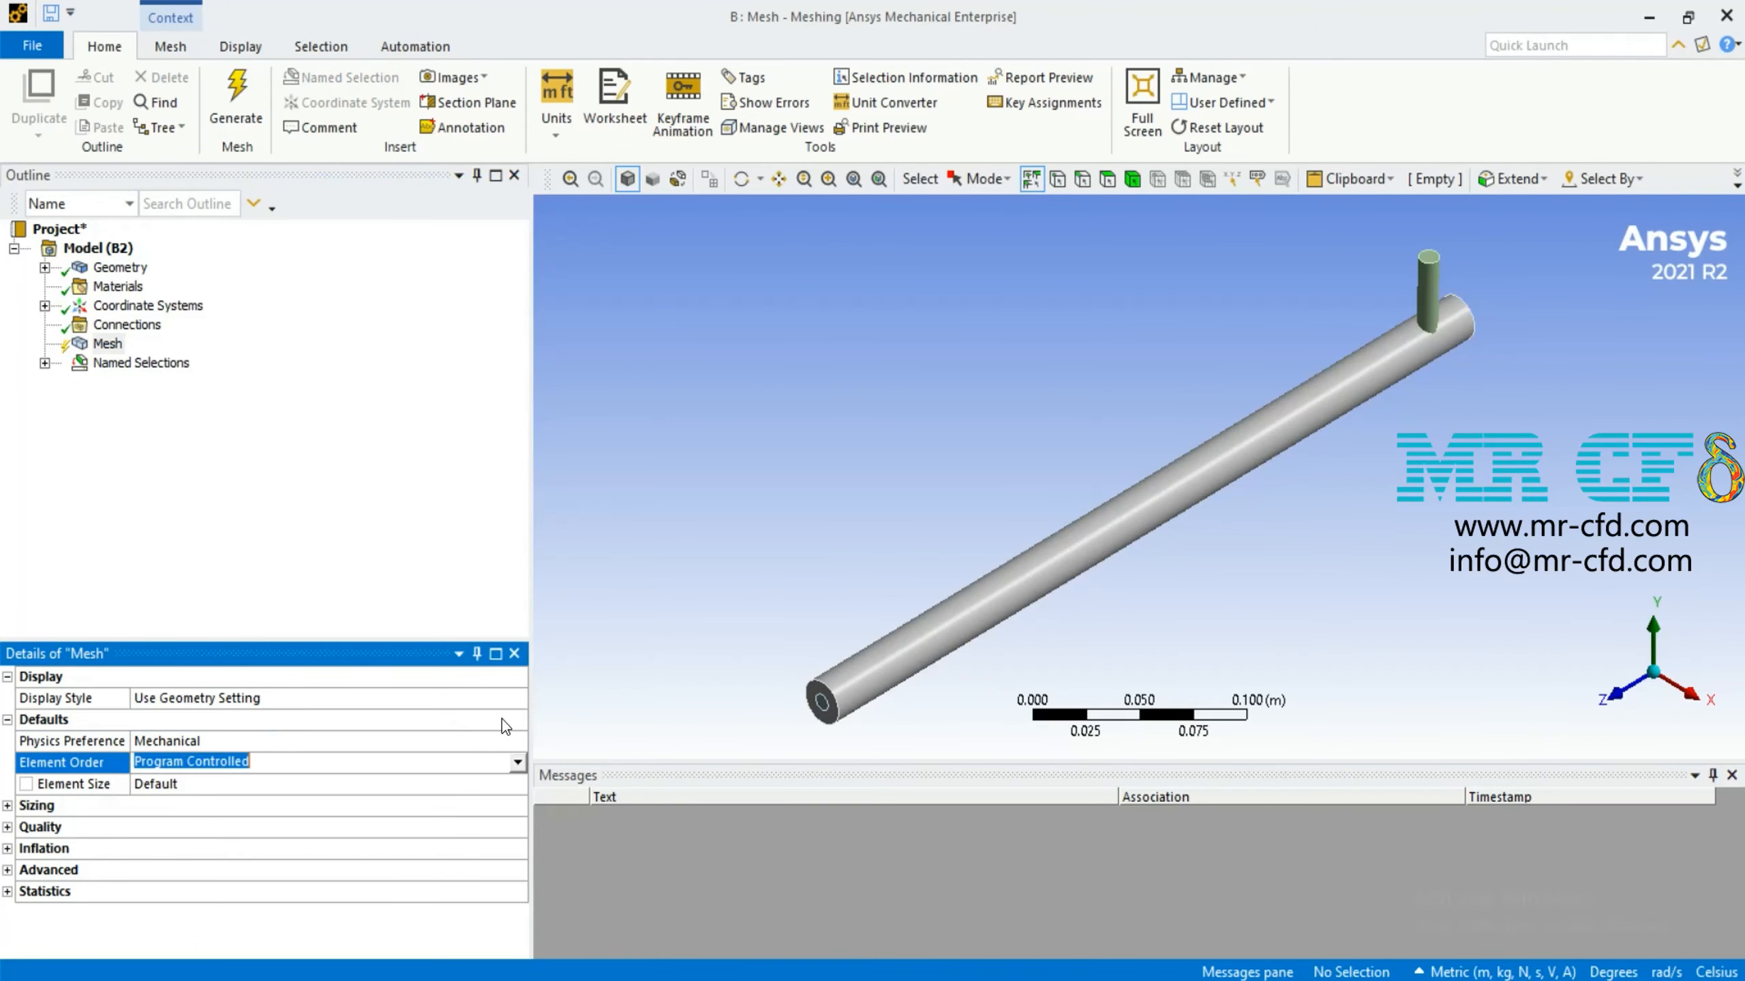
left_click(184, 741)
left_click(183, 739)
left_click(188, 807)
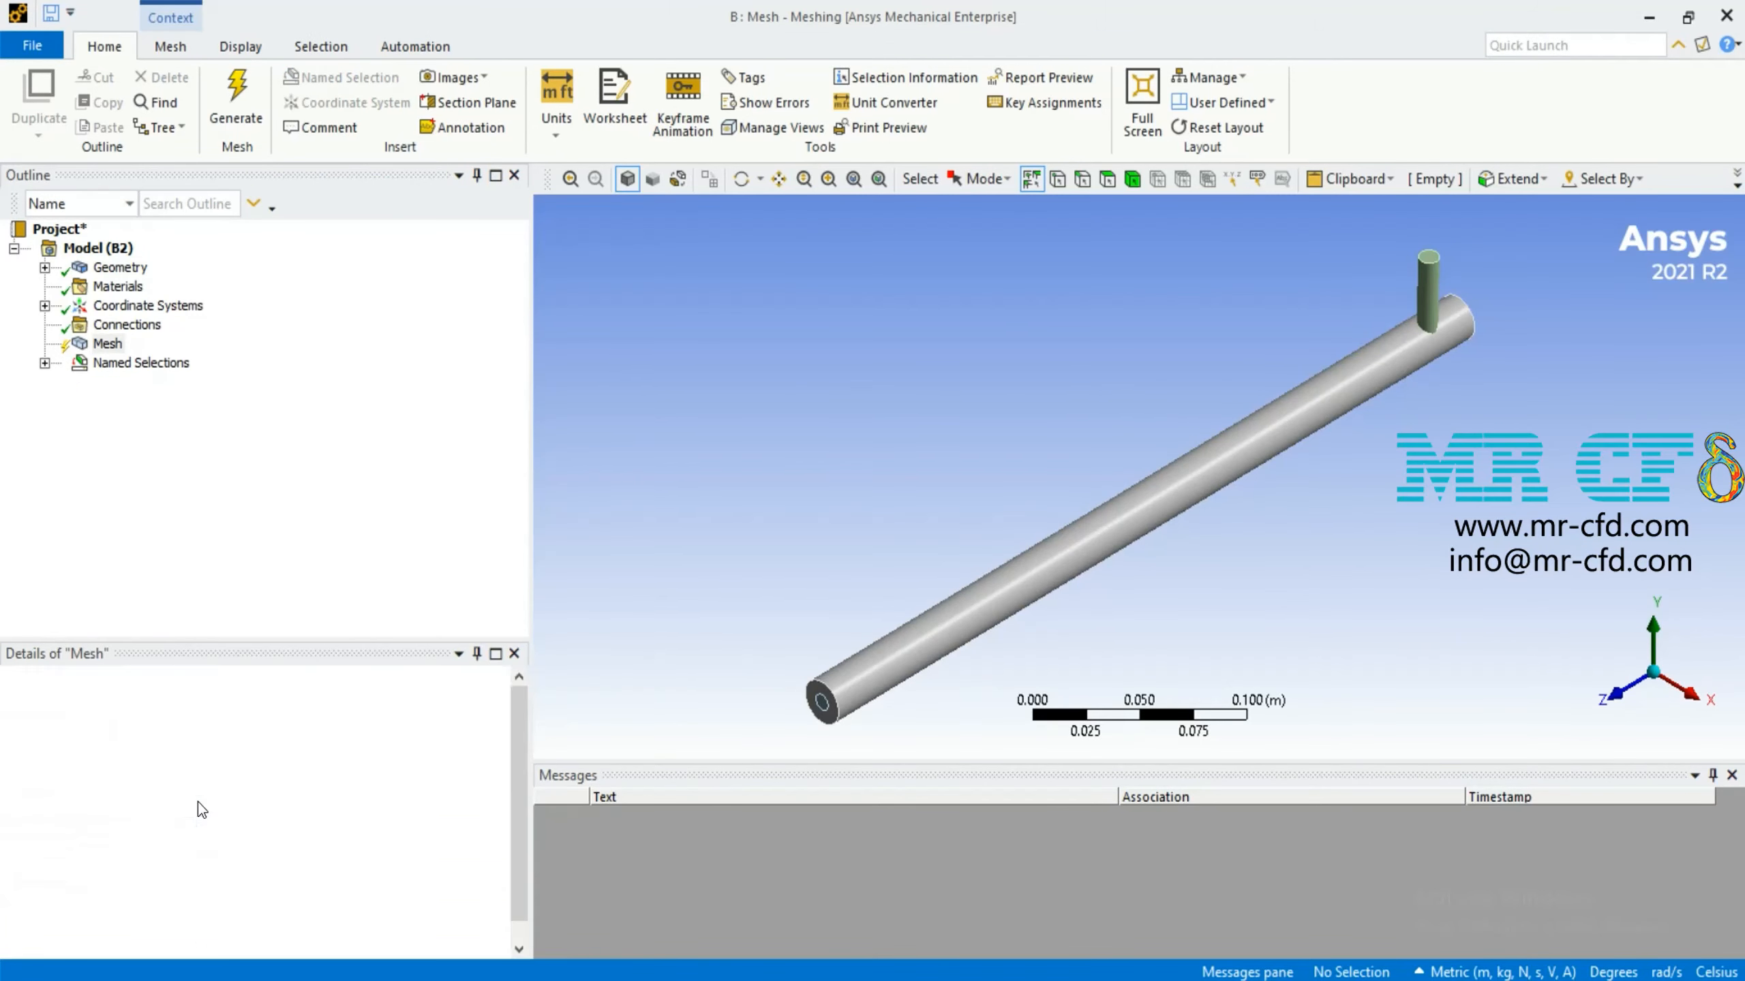
Set the mesh quality smoothing to High and generate the mesh, with its statistics shown
left_click(15, 892)
scroll(255, 899, "down", 2)
left_click(364, 848)
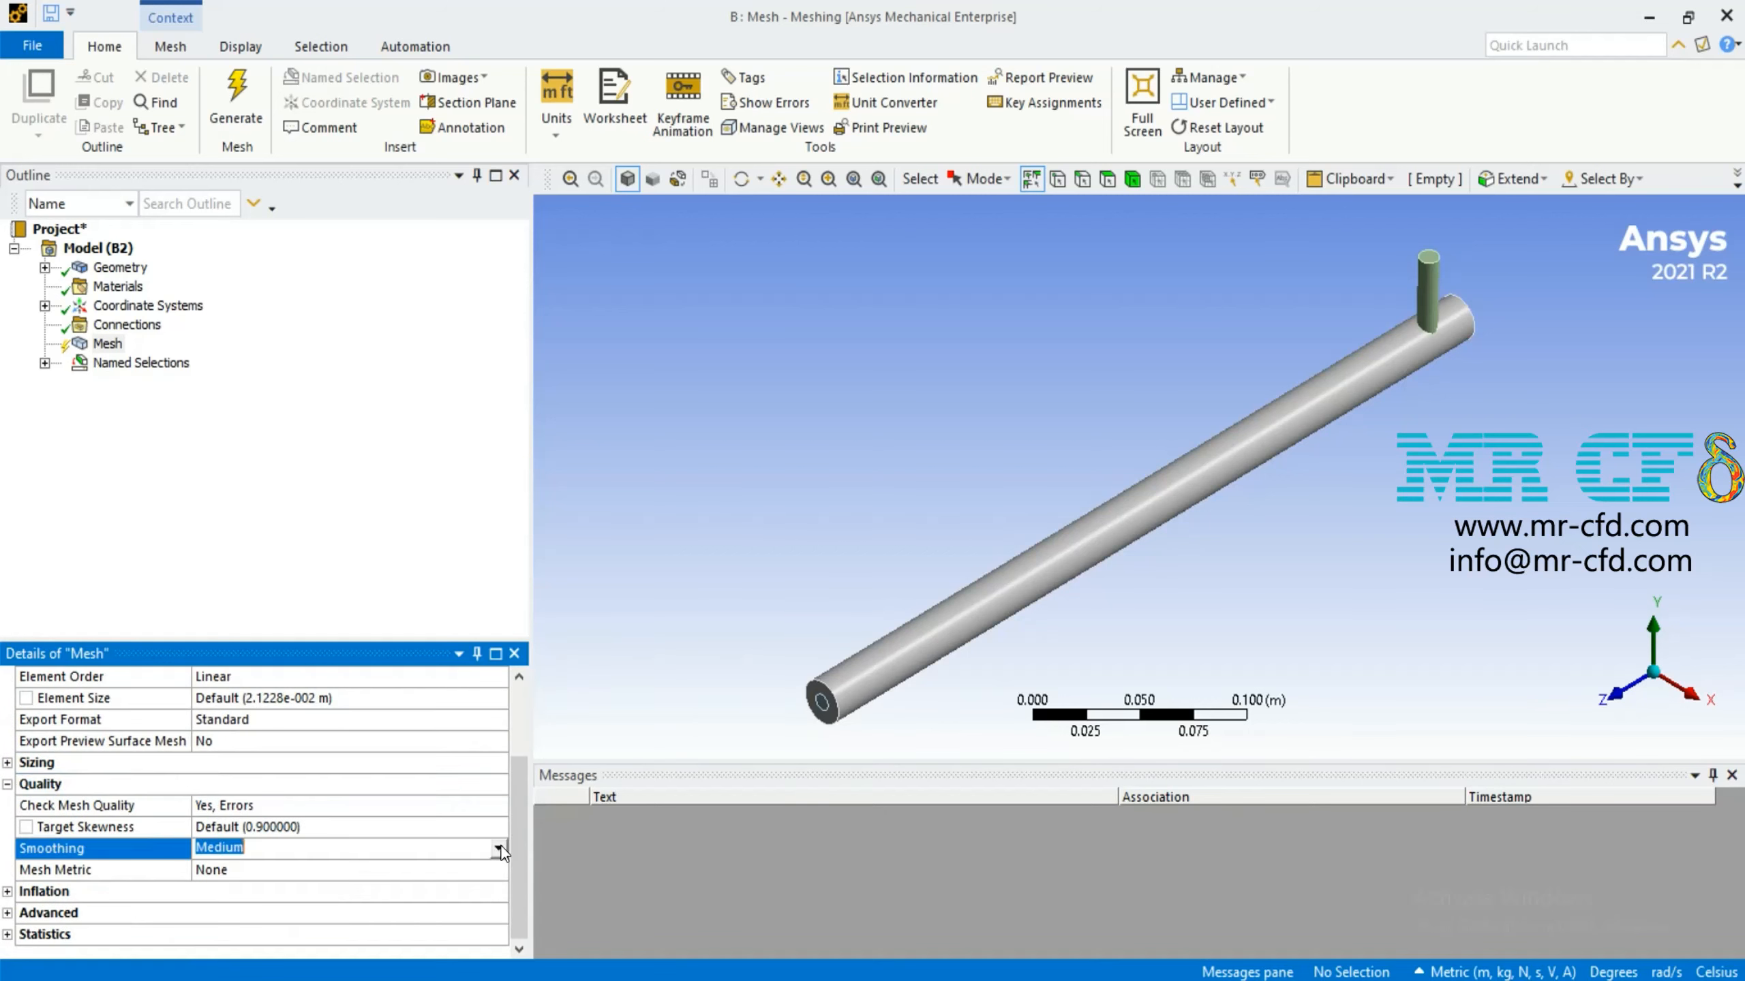
left_click(499, 848)
left_click(246, 897)
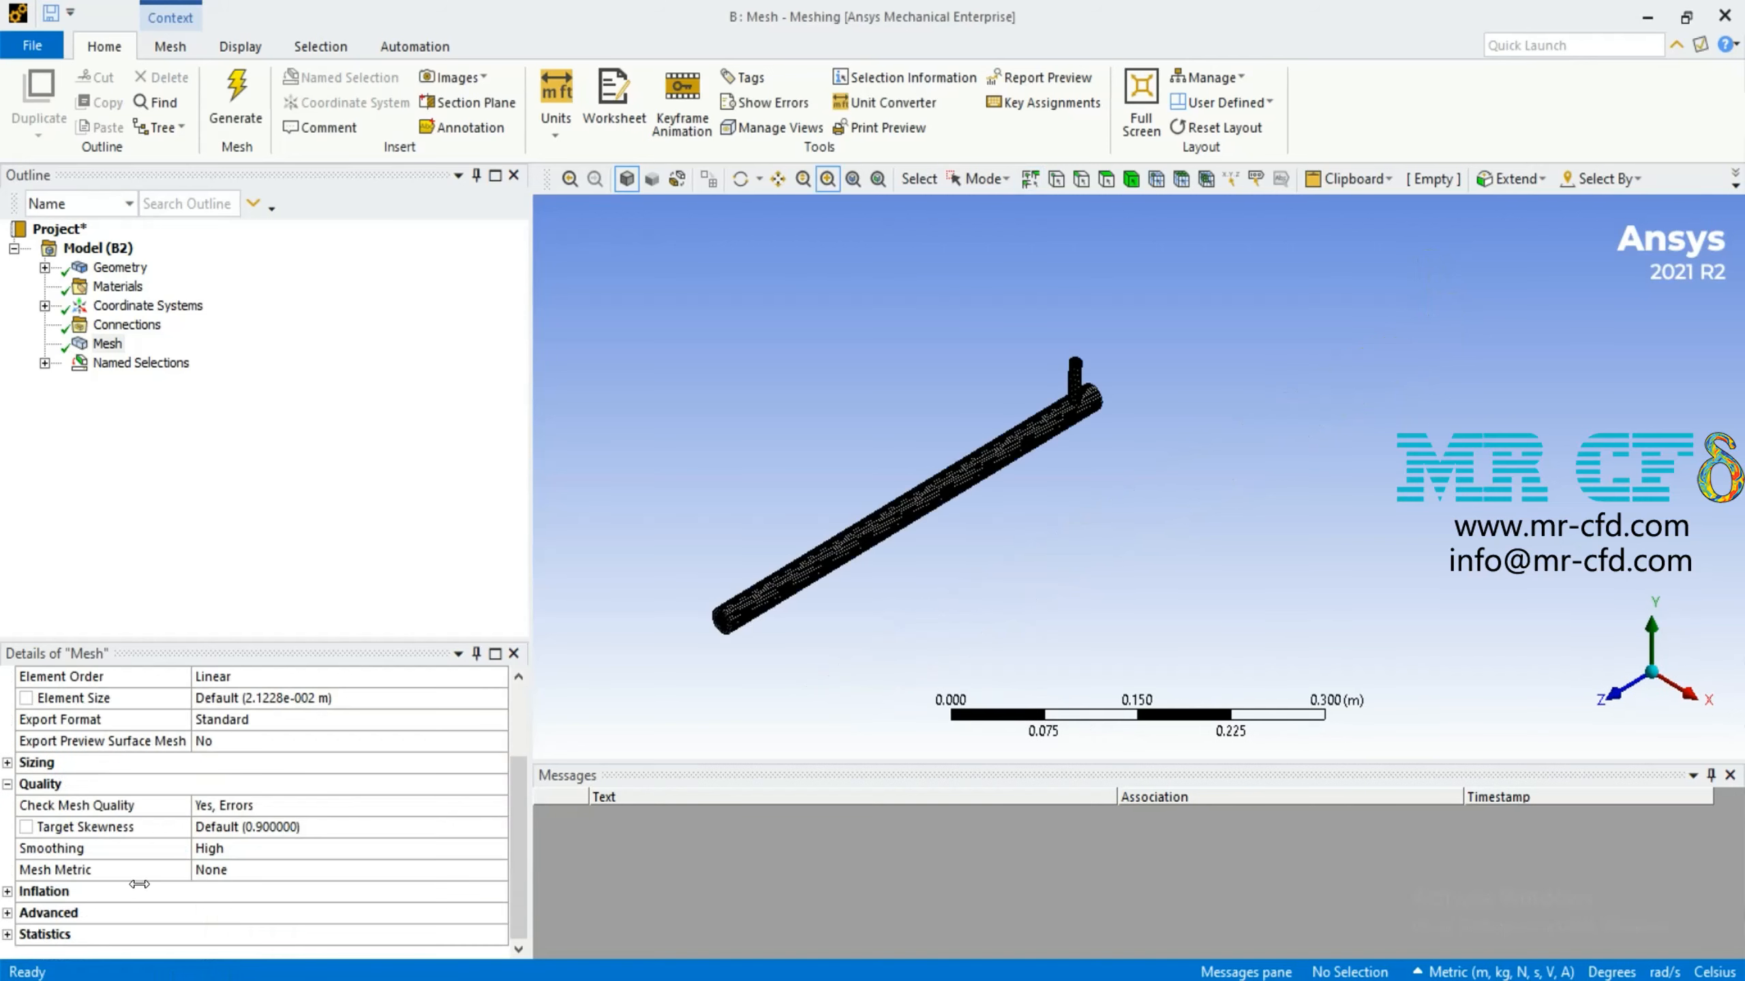
double_click(20, 936)
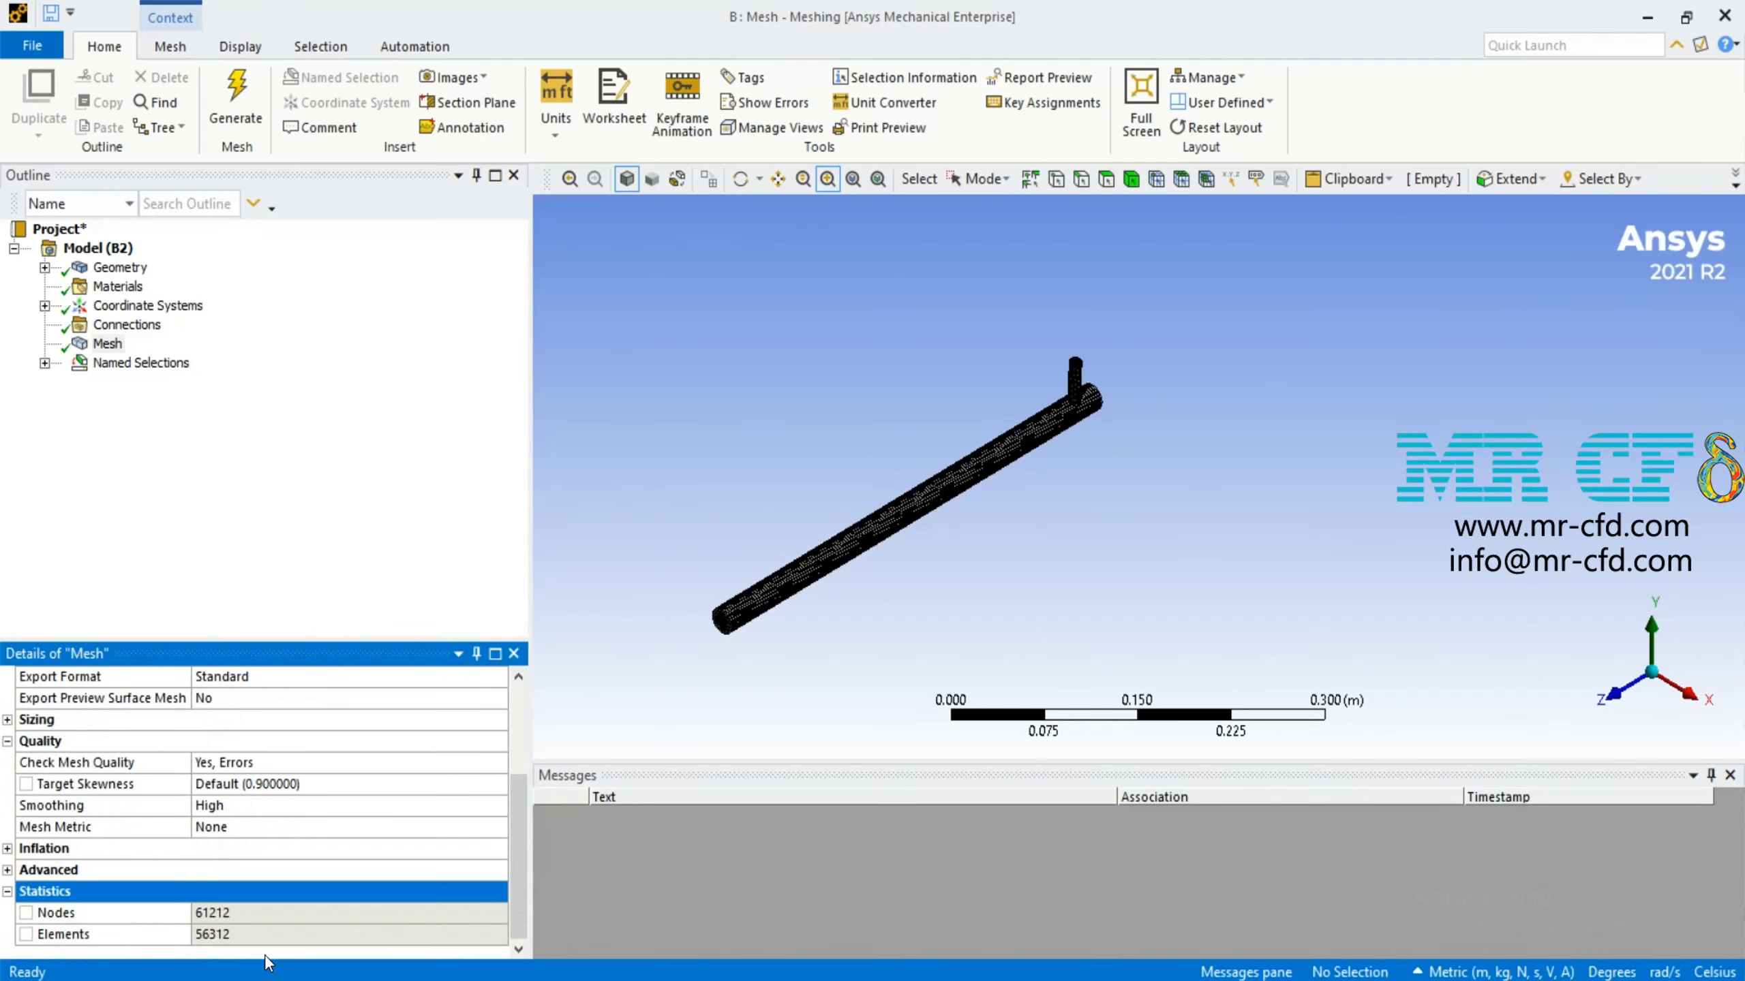
Set the global mesh element size to 0.005 m
scroll(259, 928, "up", 3)
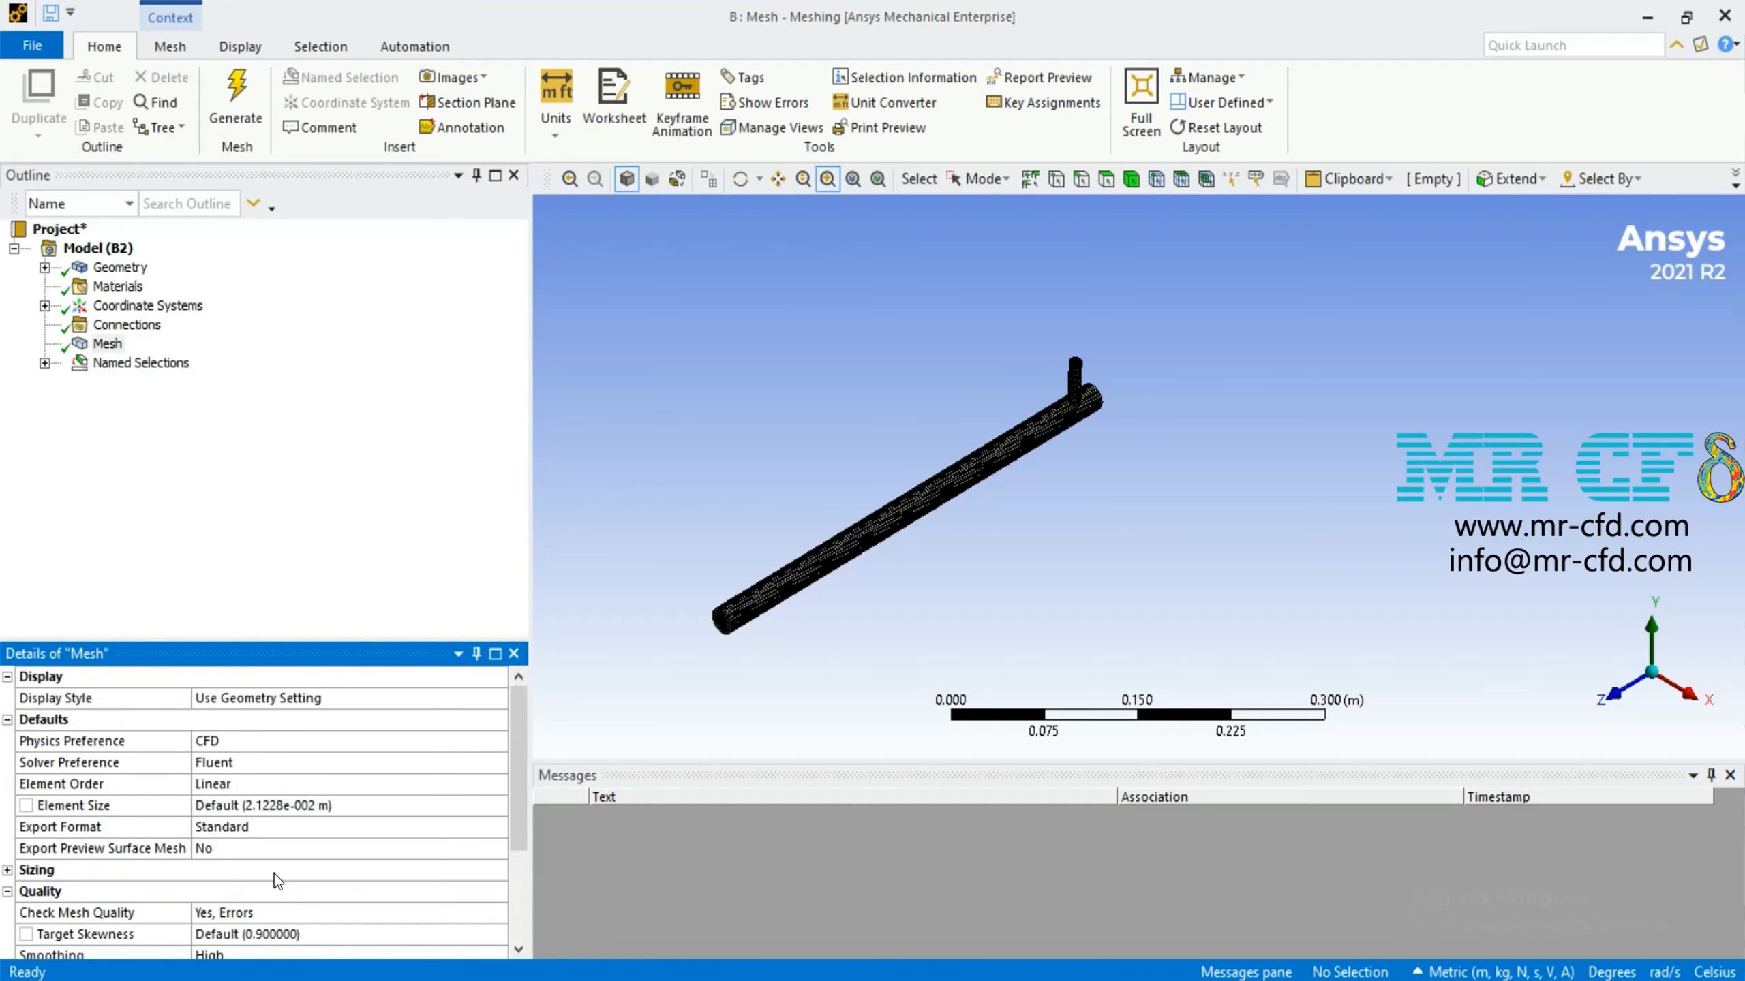
left_click(306, 785)
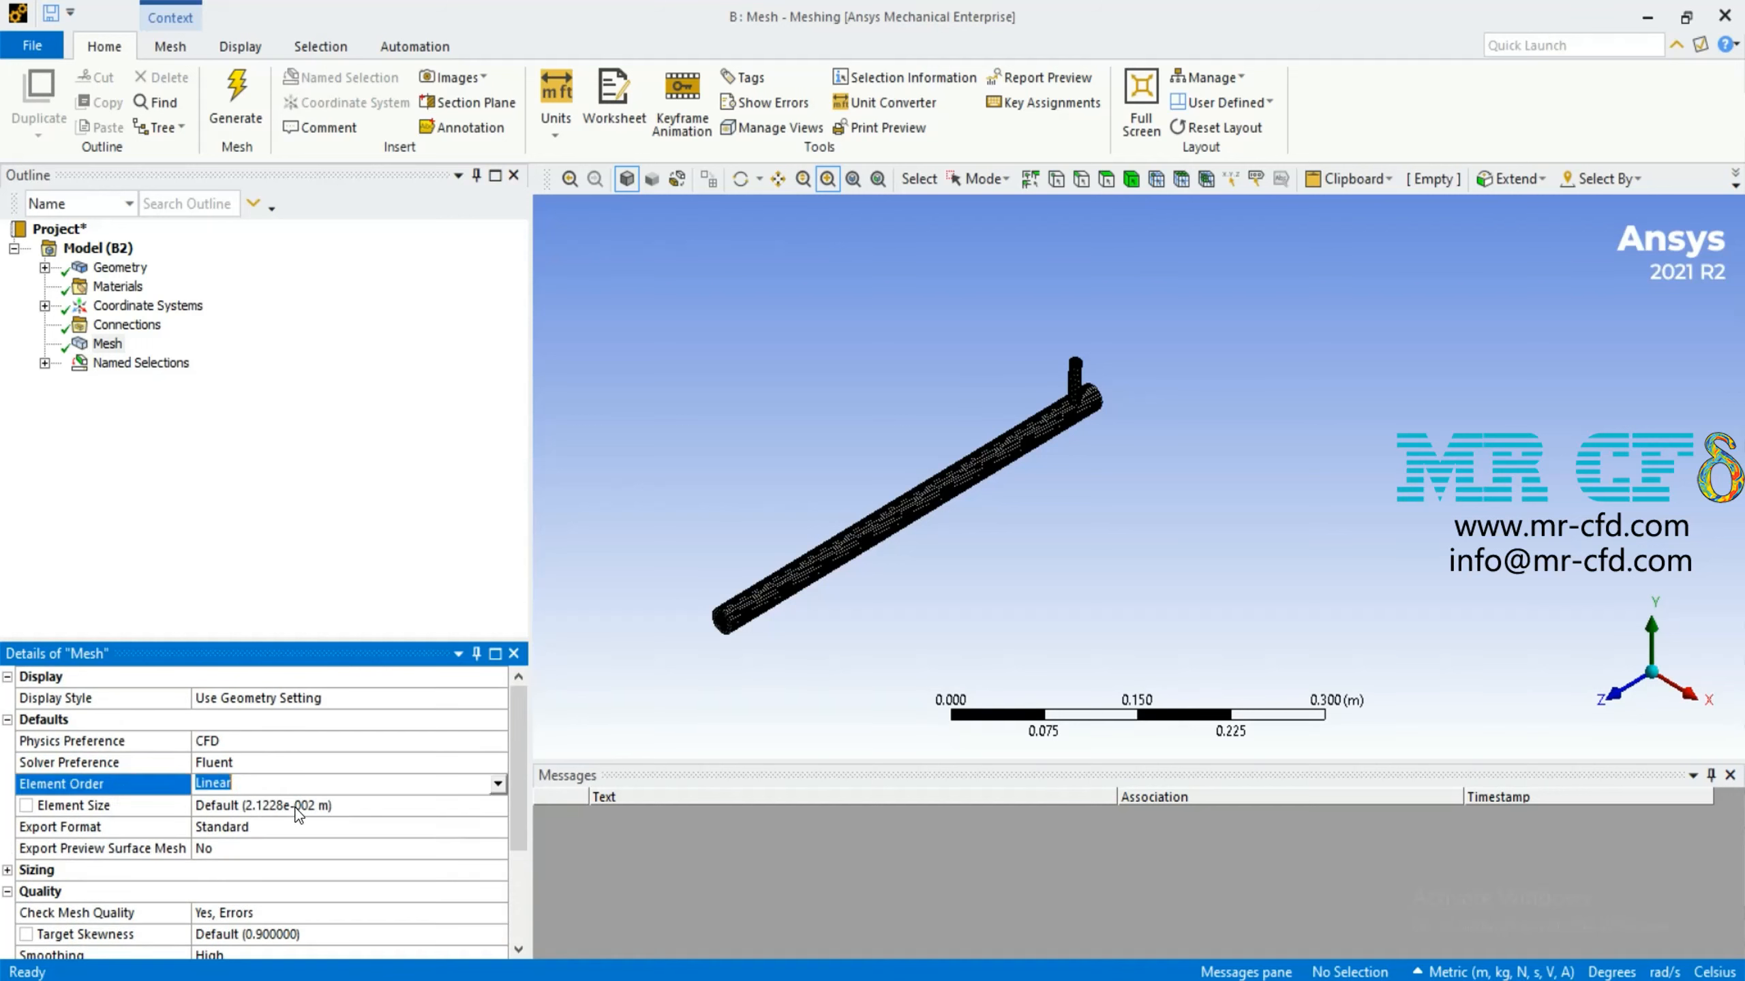
left_click(330, 805)
type("0.005")
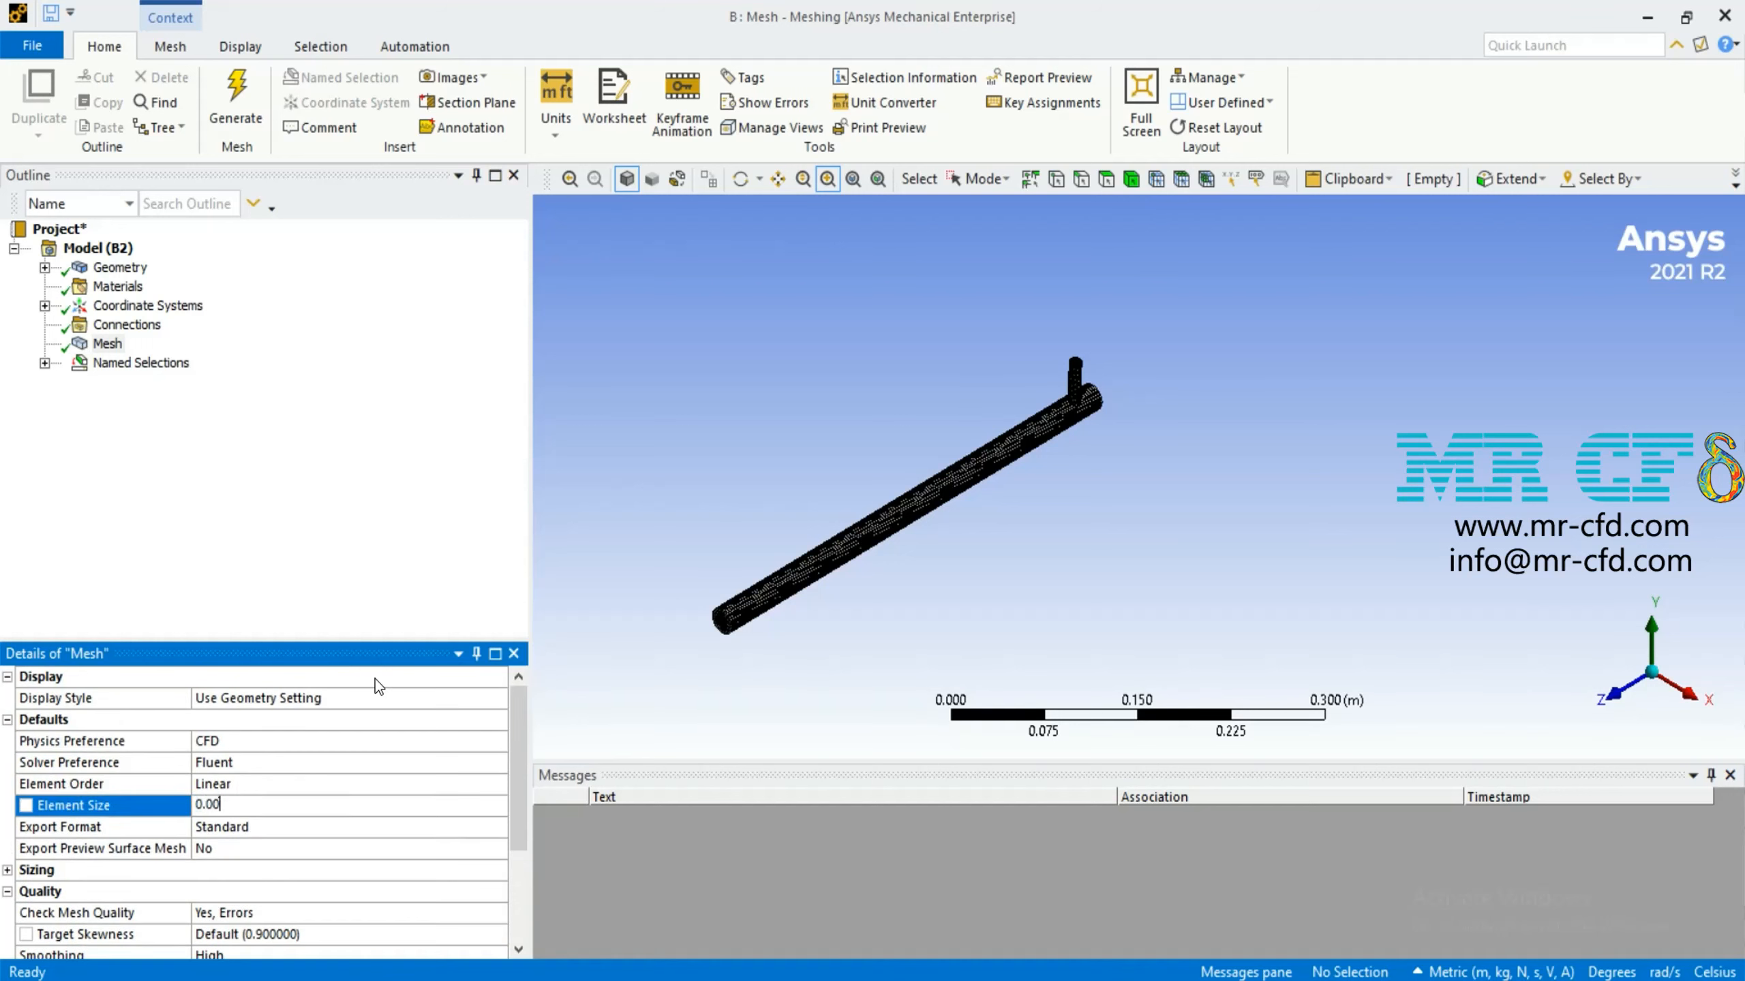
key("Return")
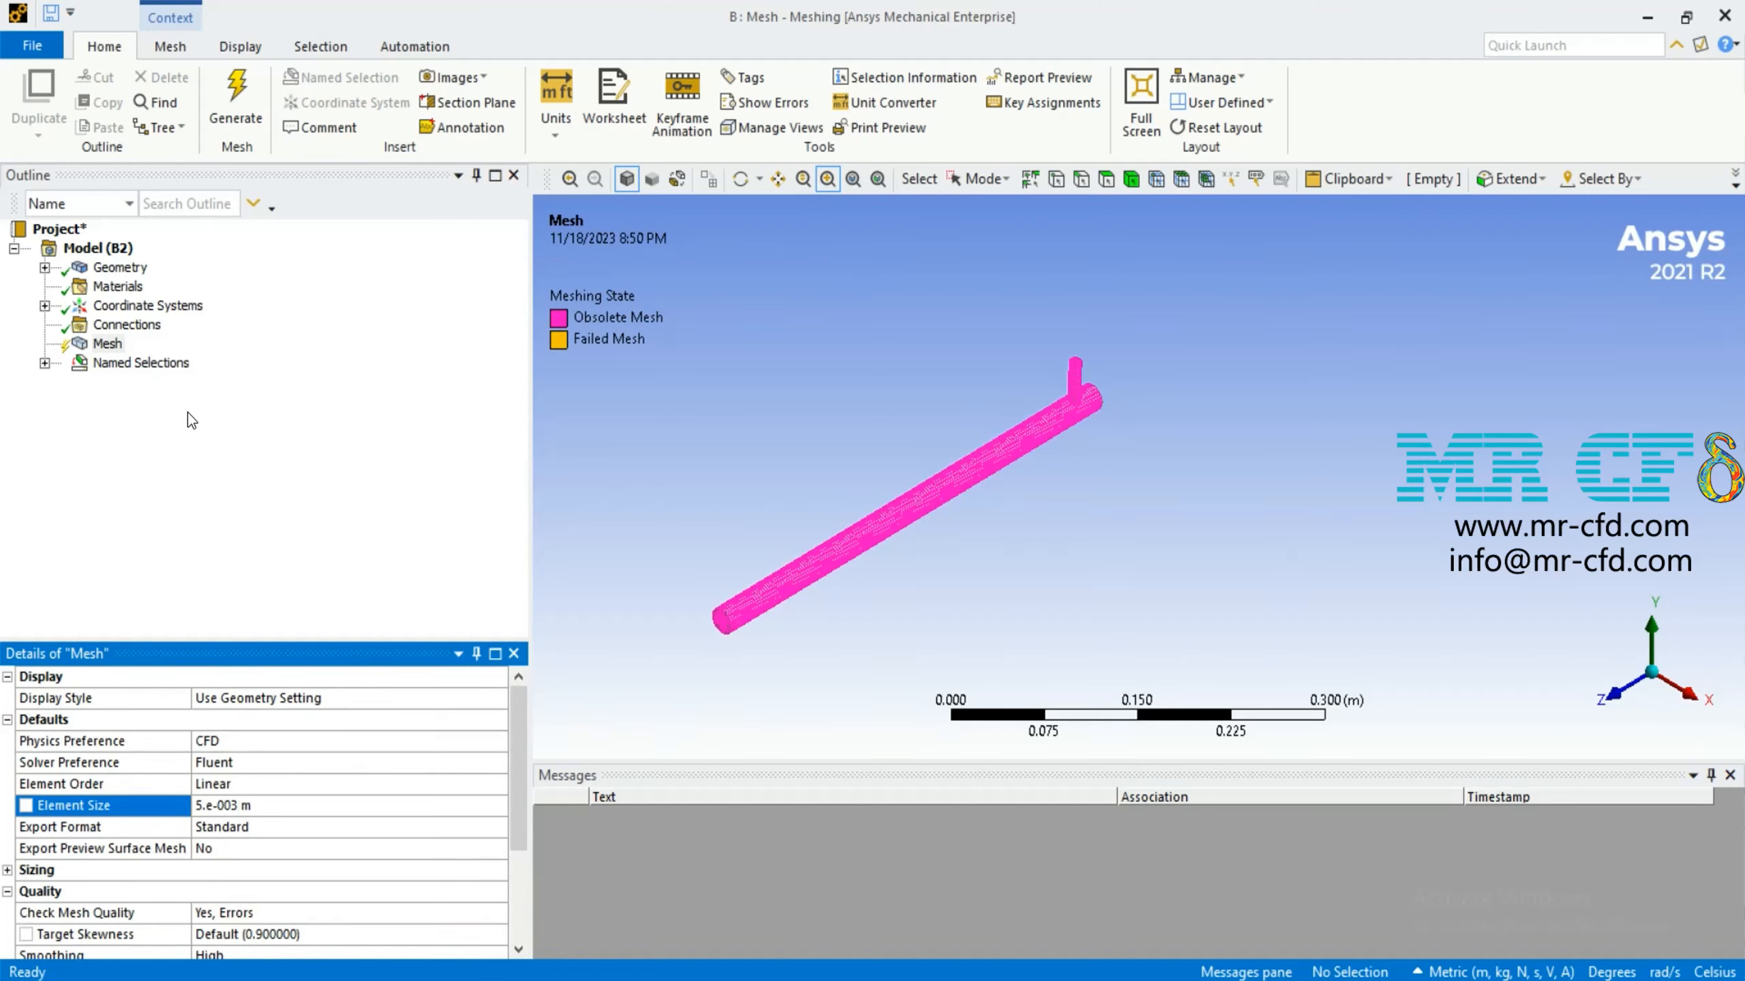
Insert a mesh Method control and scope it to all three bodies
right_click(110, 343)
mouse_move(238, 353)
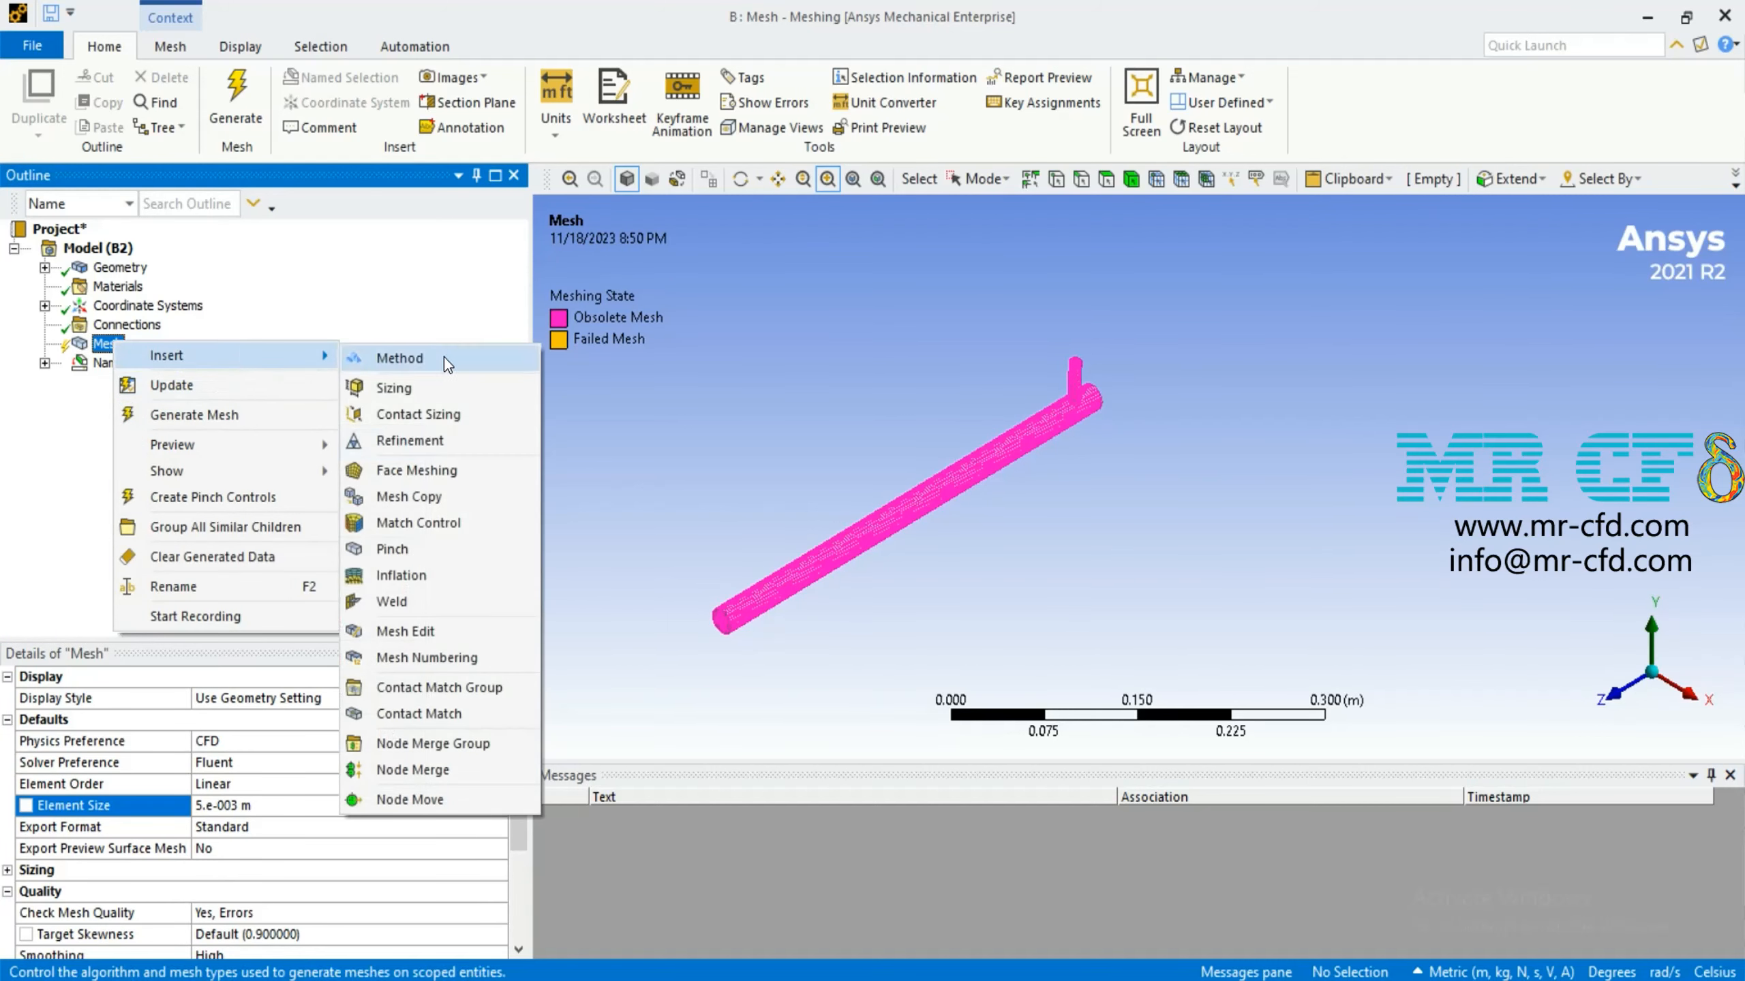
left_click(402, 358)
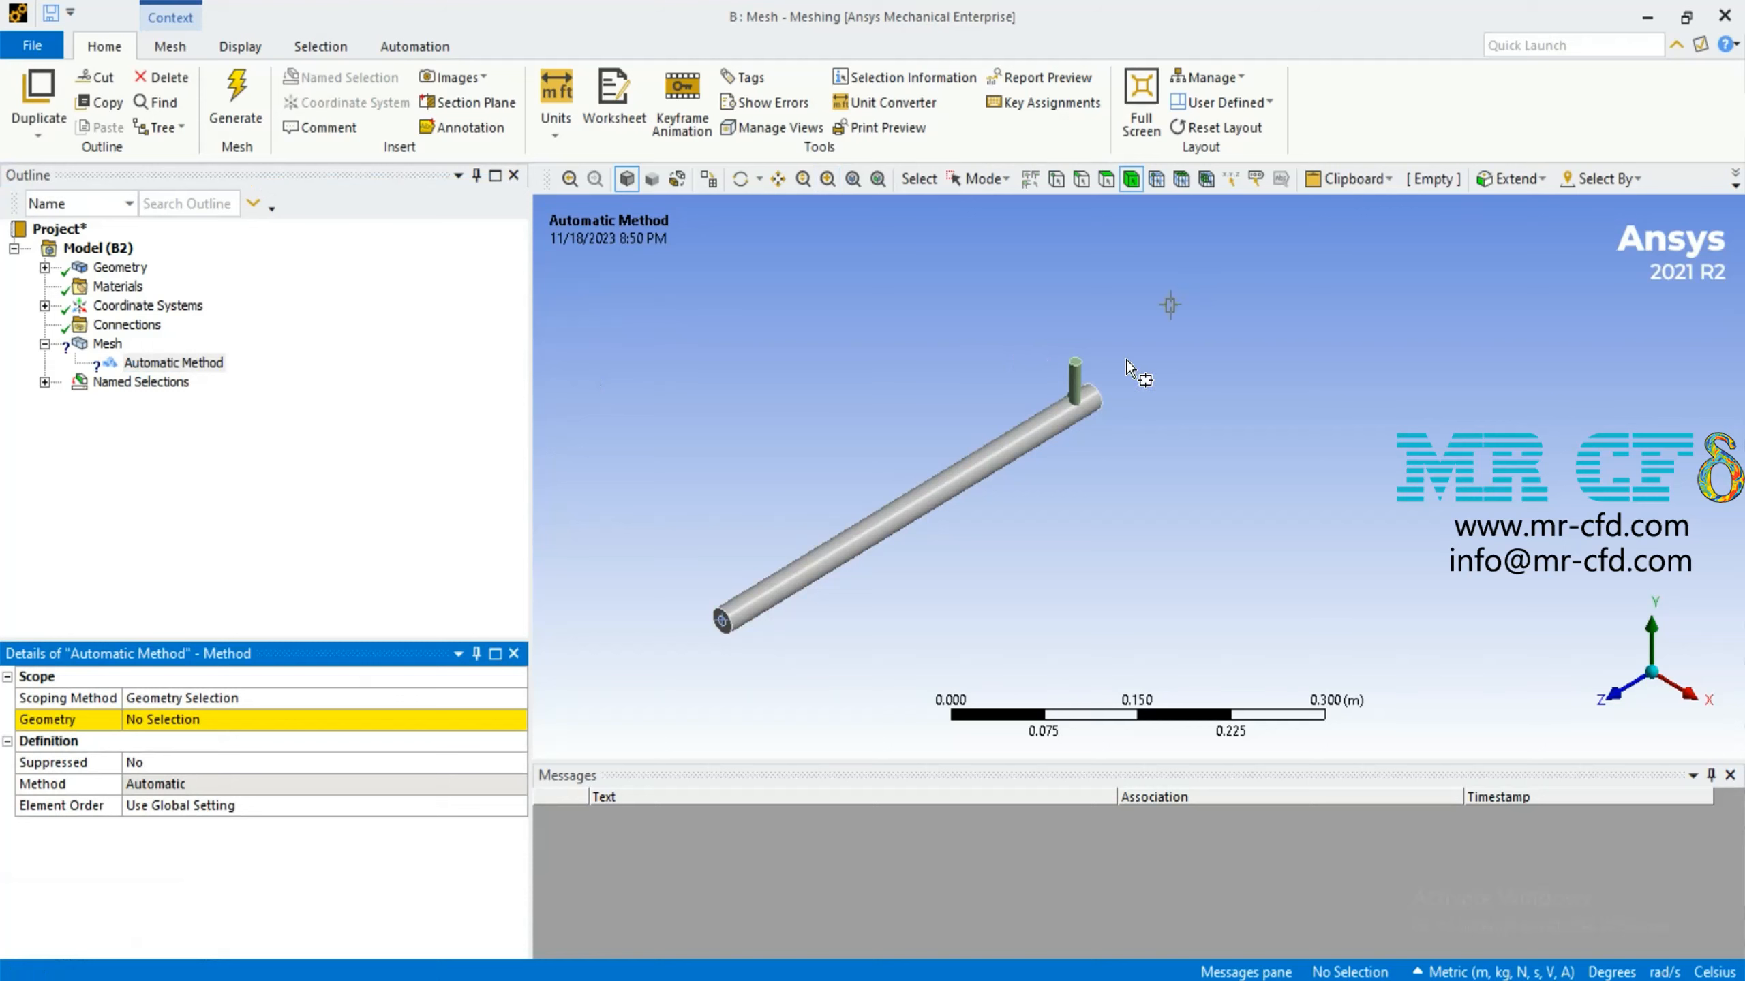
key("ctrl+a")
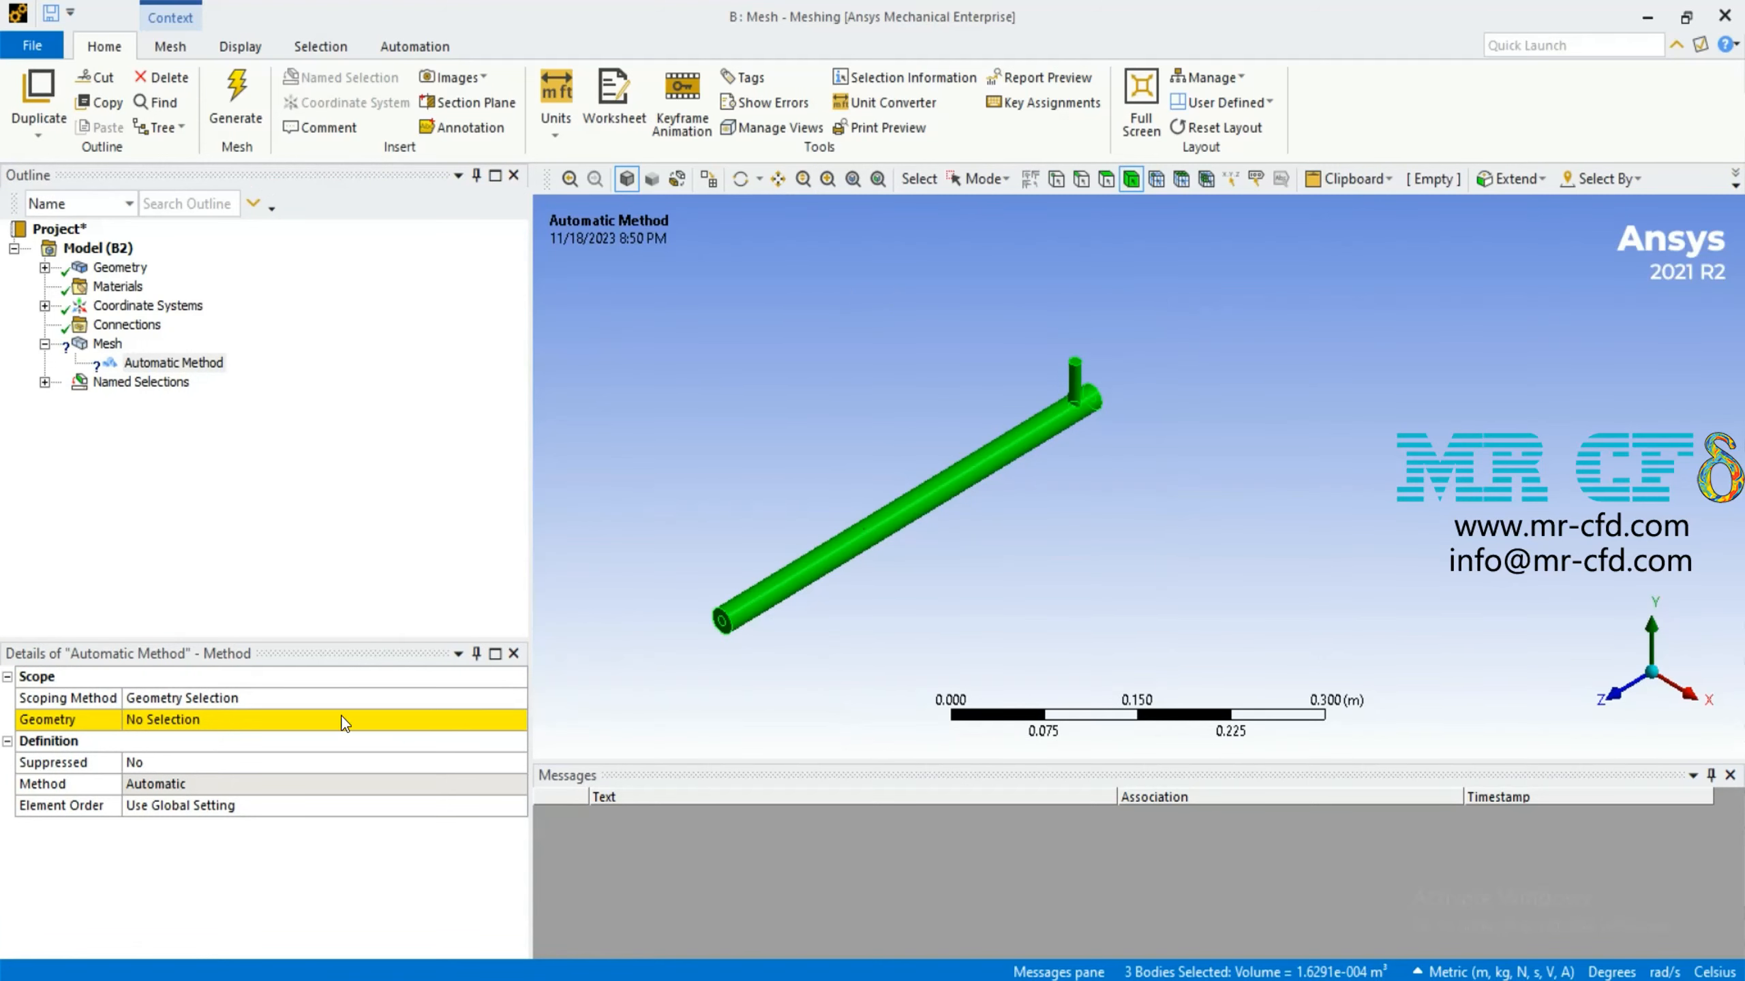
left_click(346, 724)
left_click(294, 727)
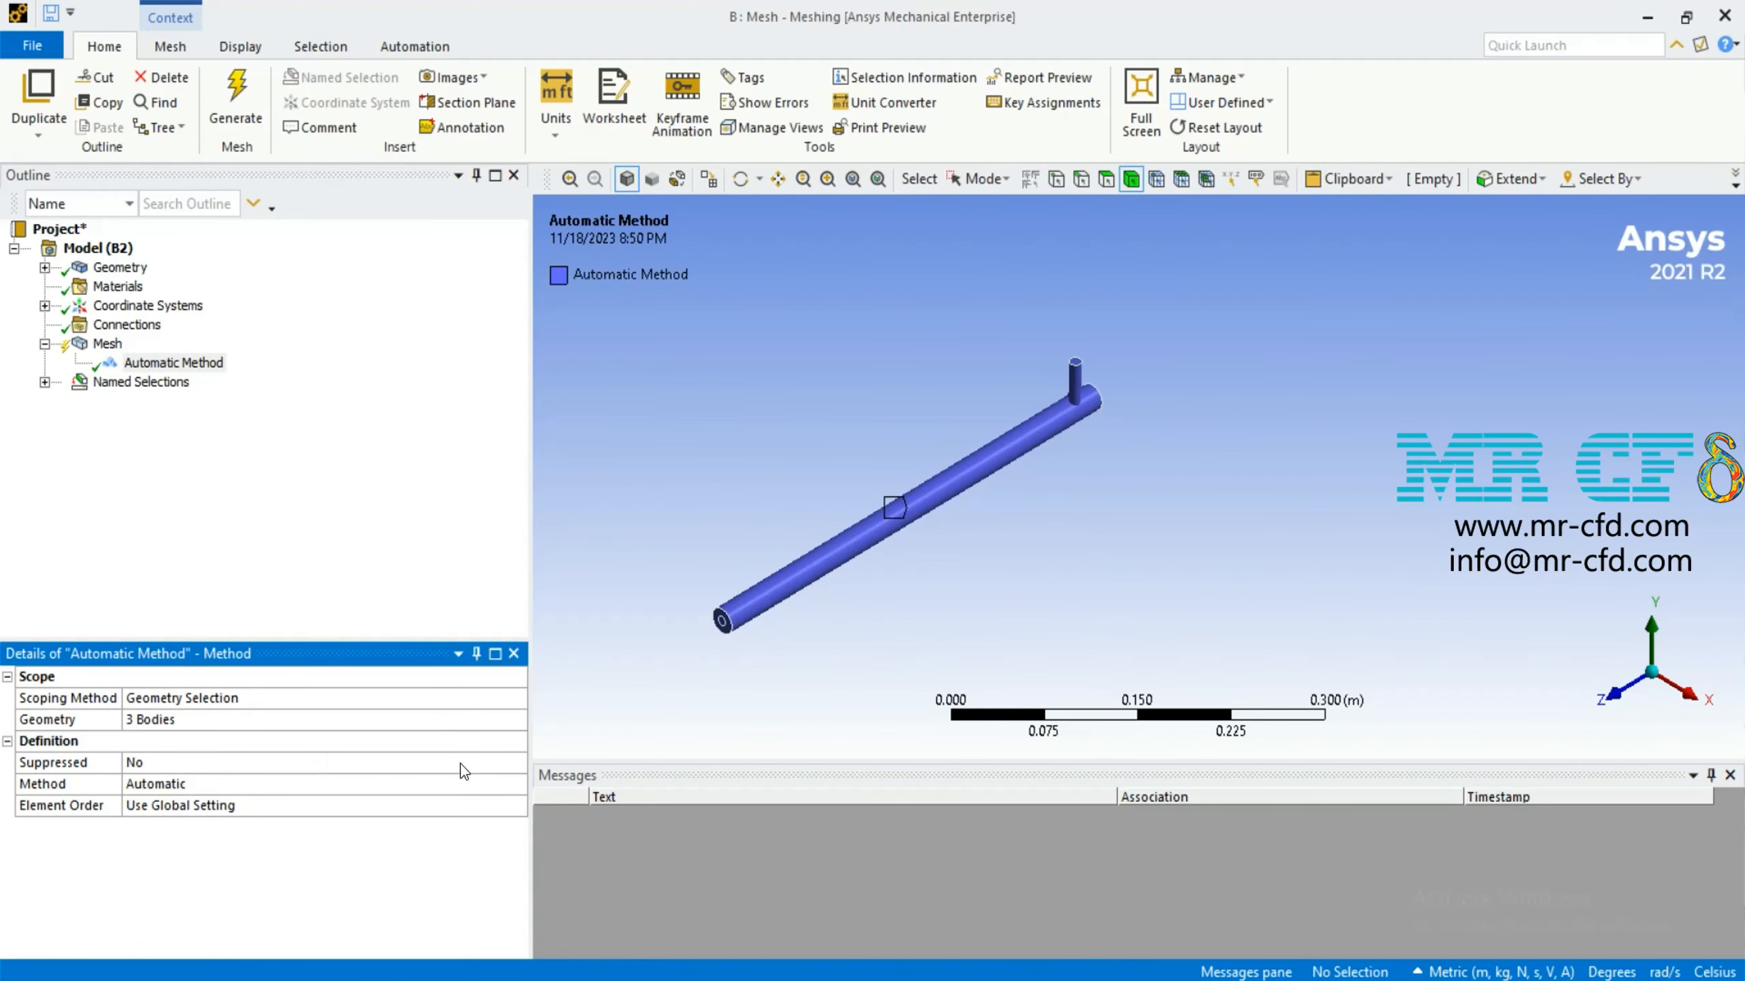
Set the mesh method to Tetrahedrons, then regenerate the mesh and inspect it up close
left_click(481, 784)
left_click(520, 785)
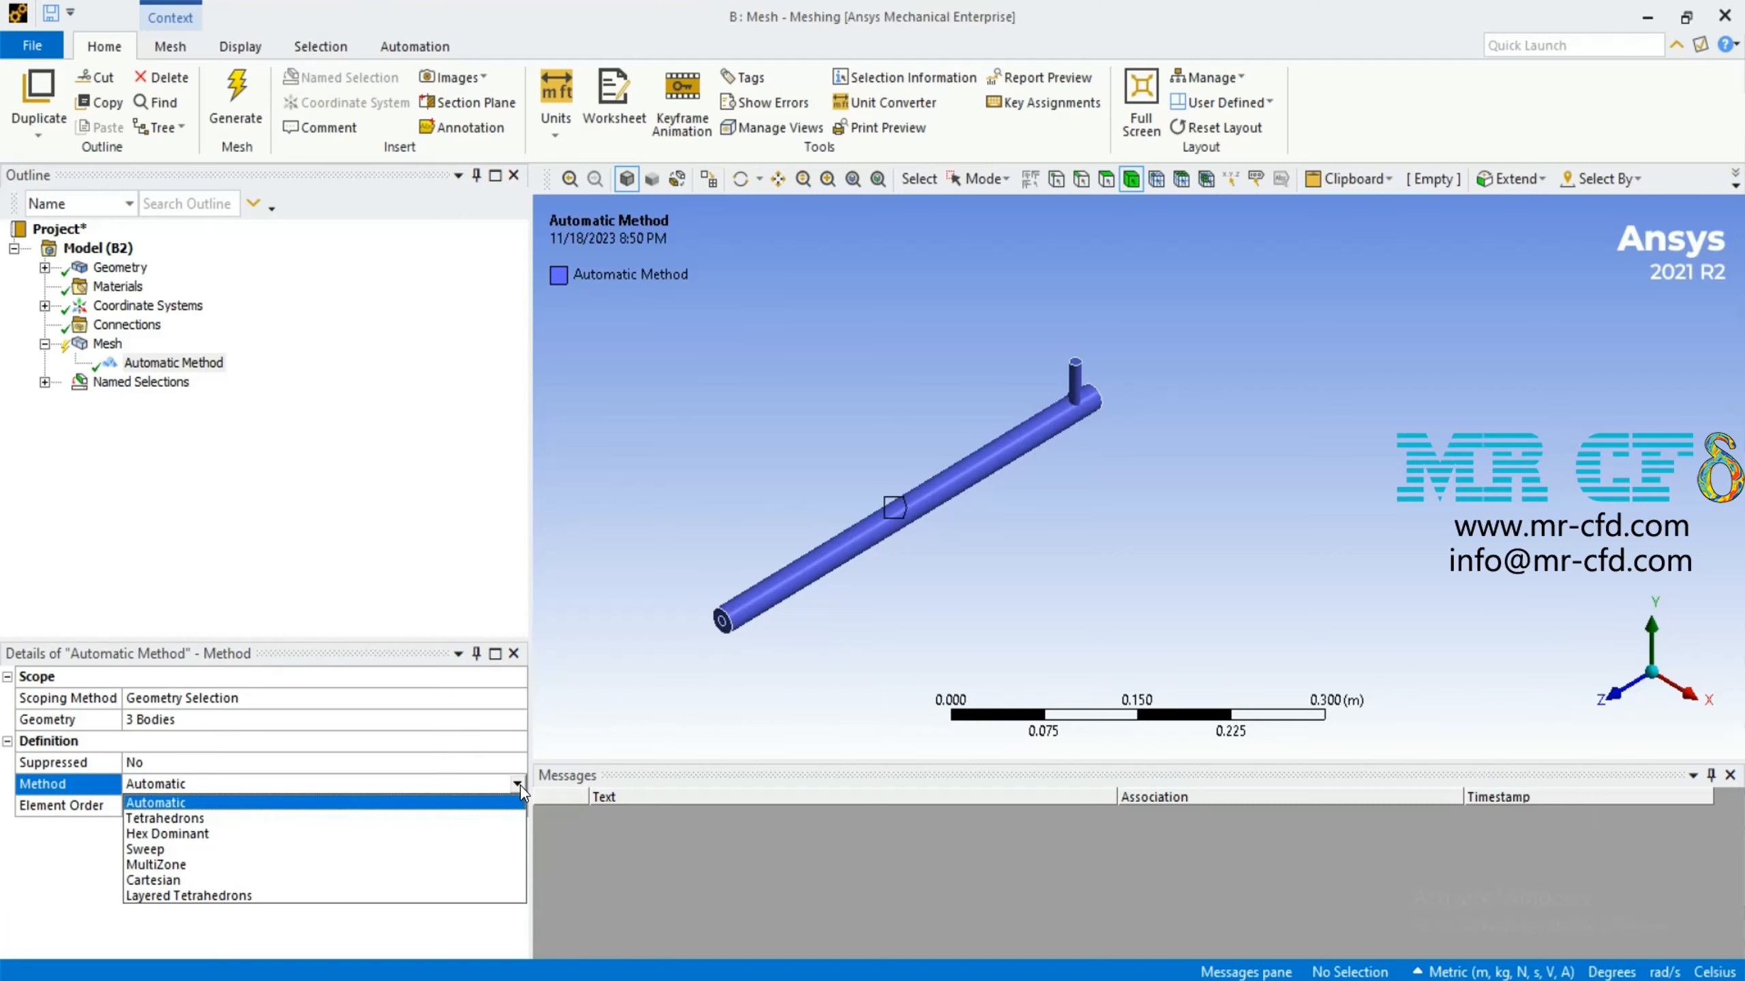
left_click(406, 819)
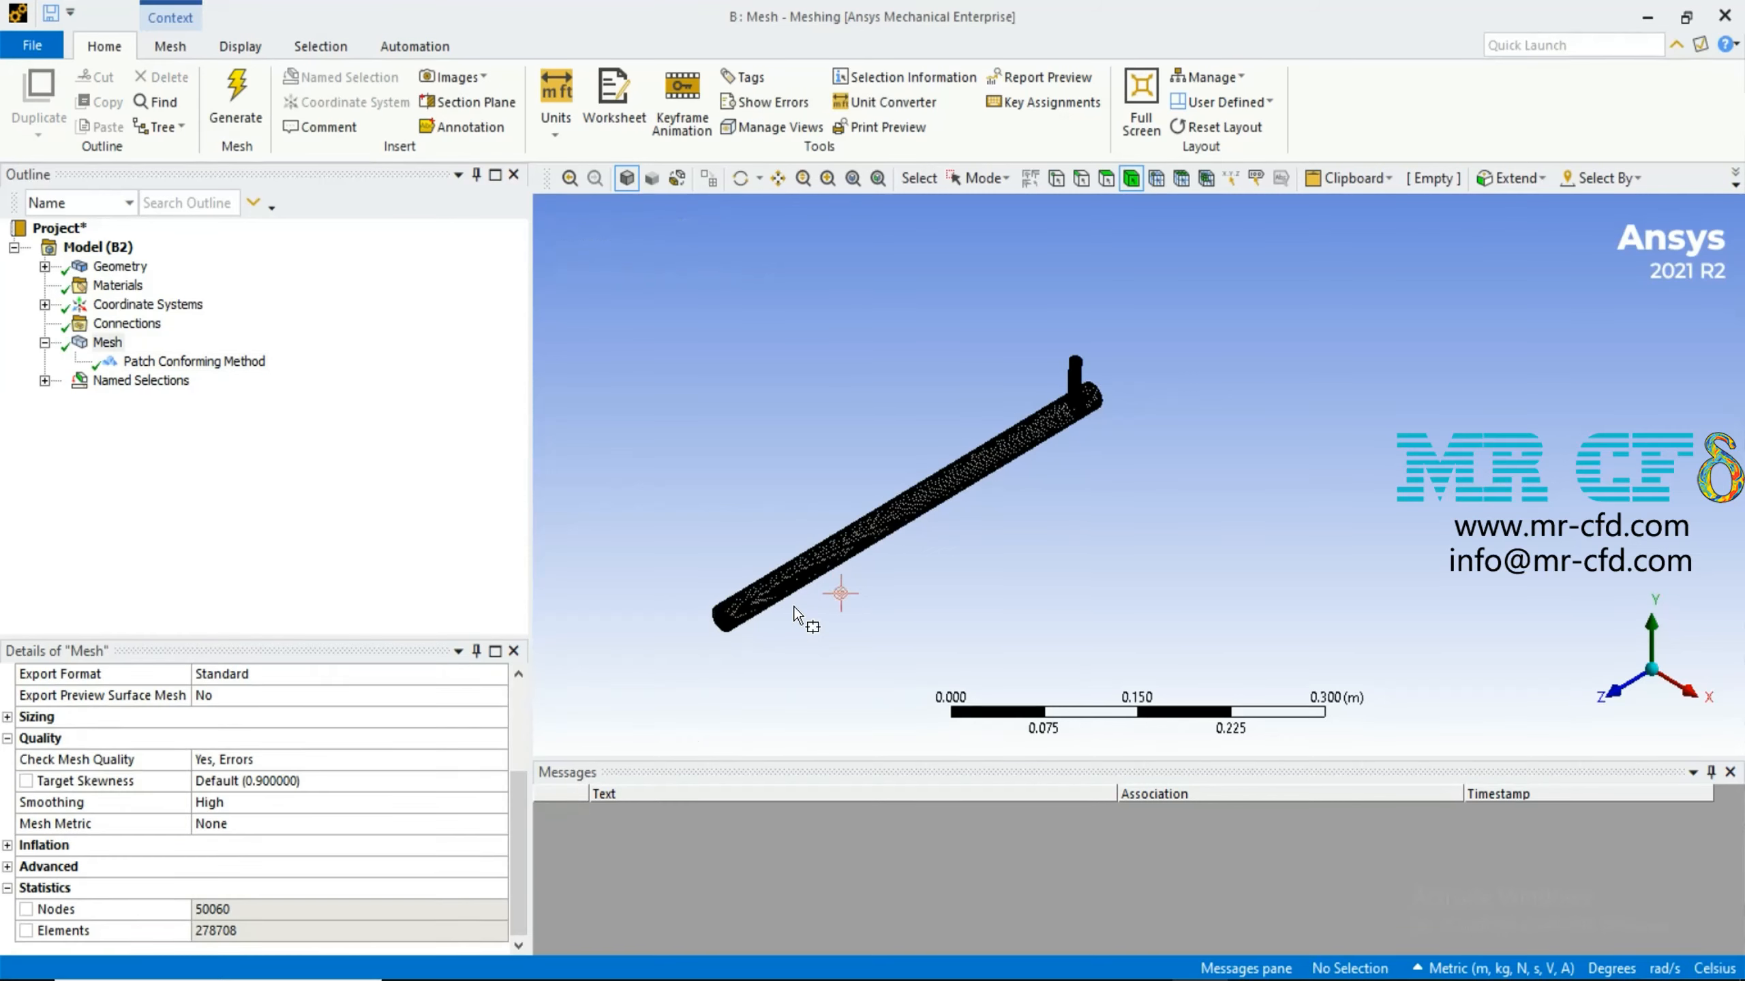
scroll(732, 584, "up", 2)
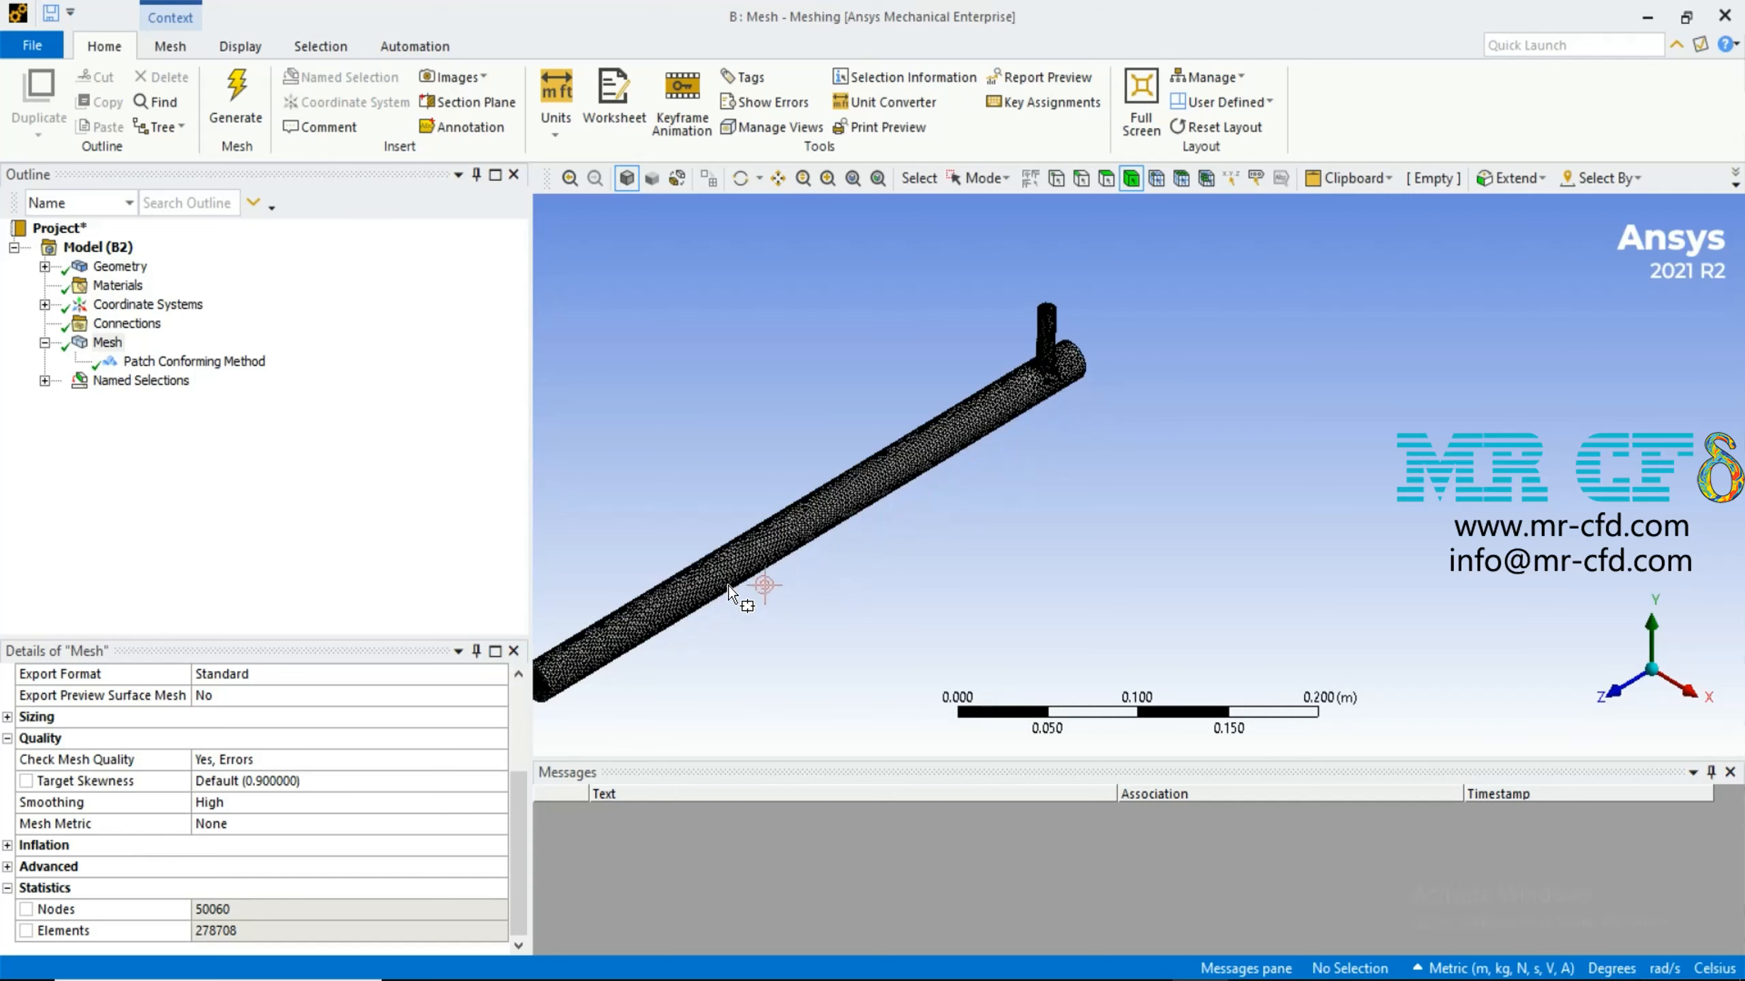
scroll(724, 570, "up", 2)
Enter 0.0050 m as the global mesh element size and generate the mesh again
left_click(107, 342)
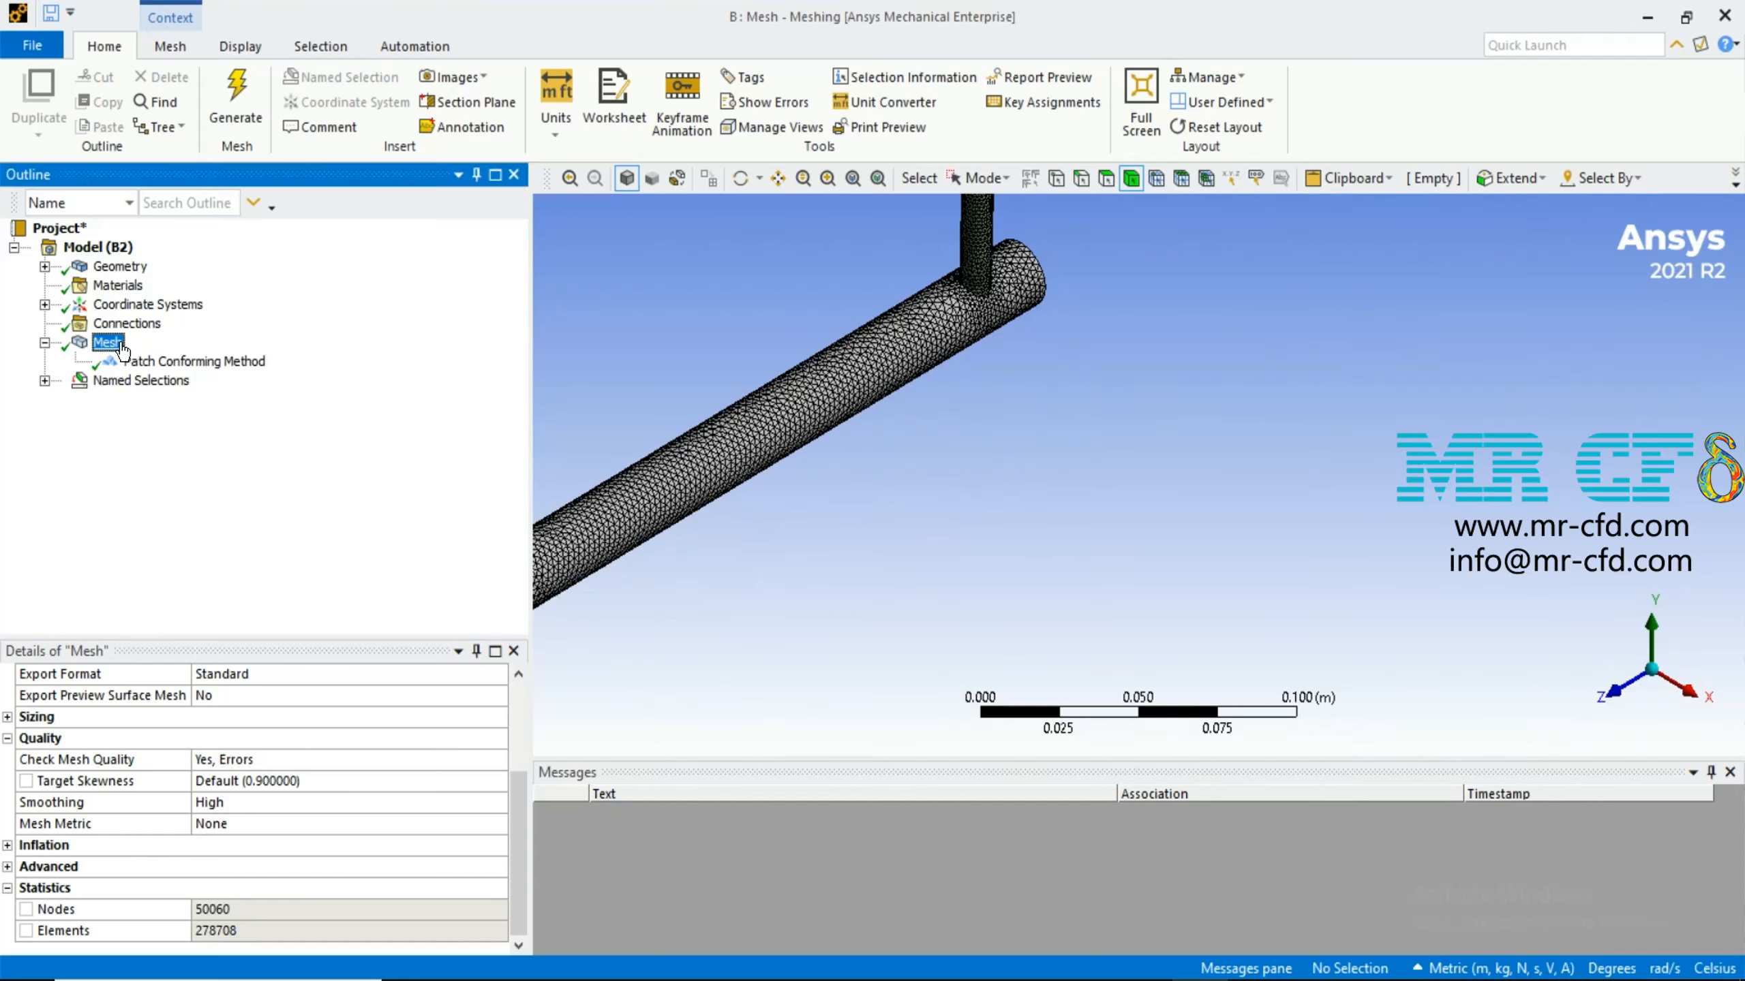
scroll(352, 873, "up", 2)
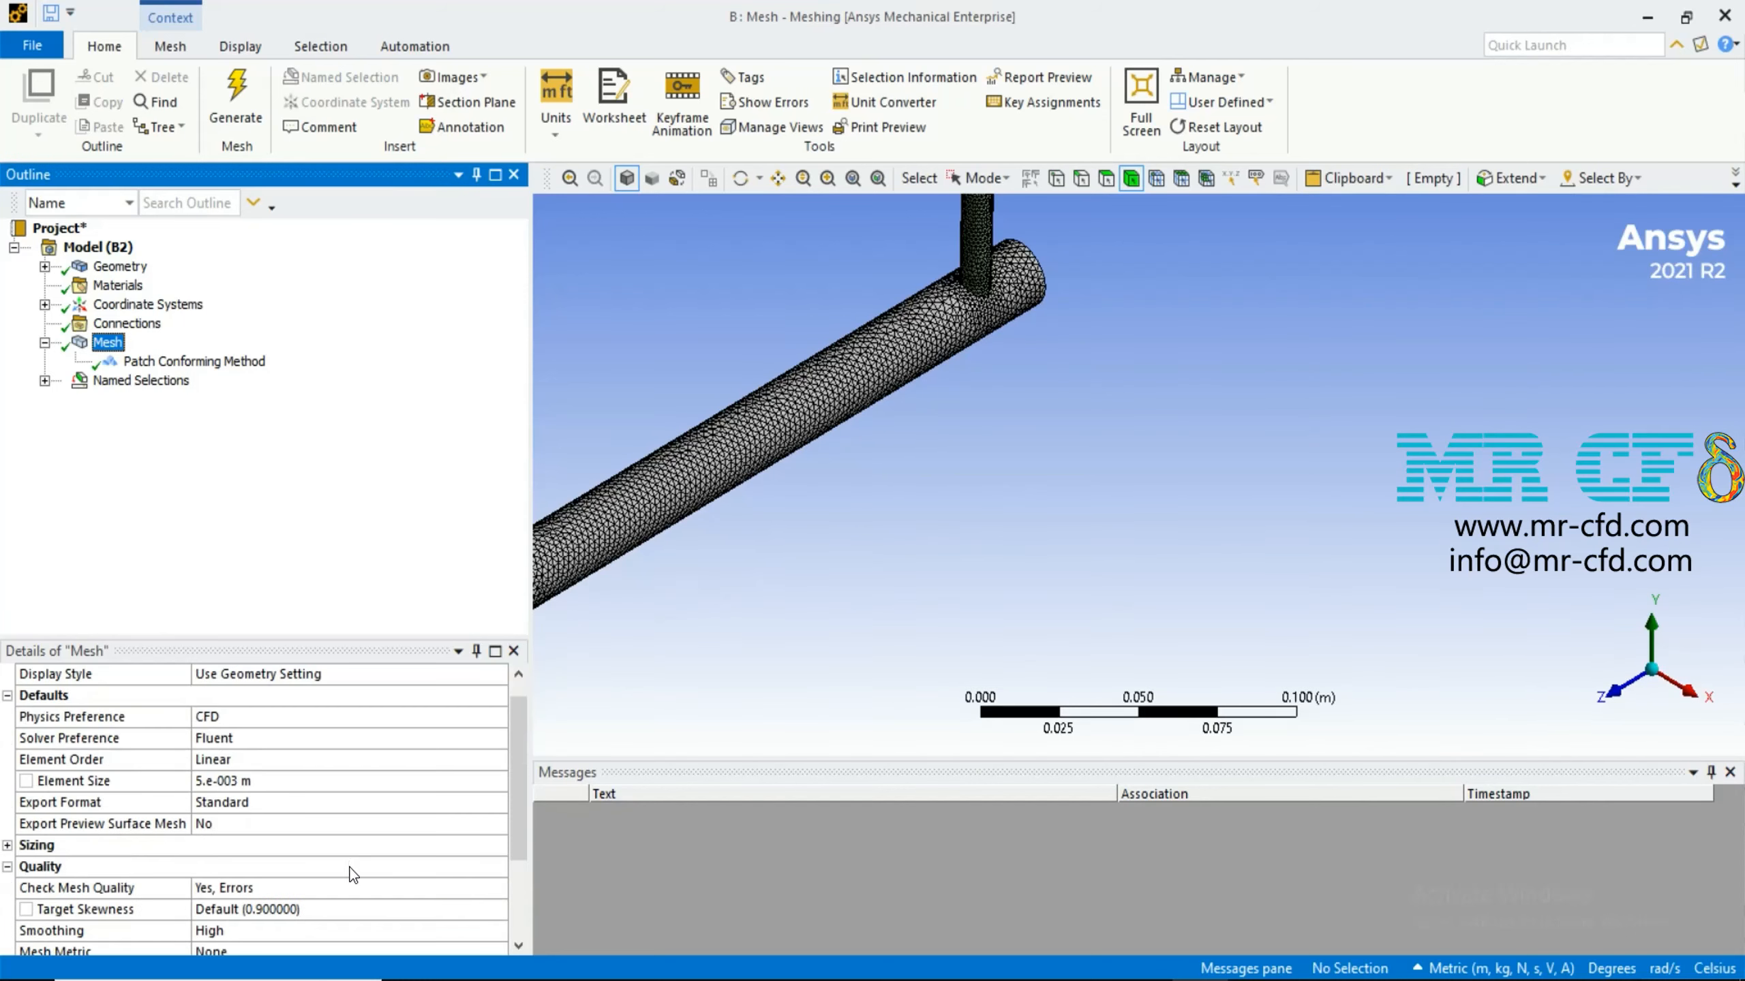
left_click(275, 781)
type("0.0050")
key("Return")
left_click(235, 100)
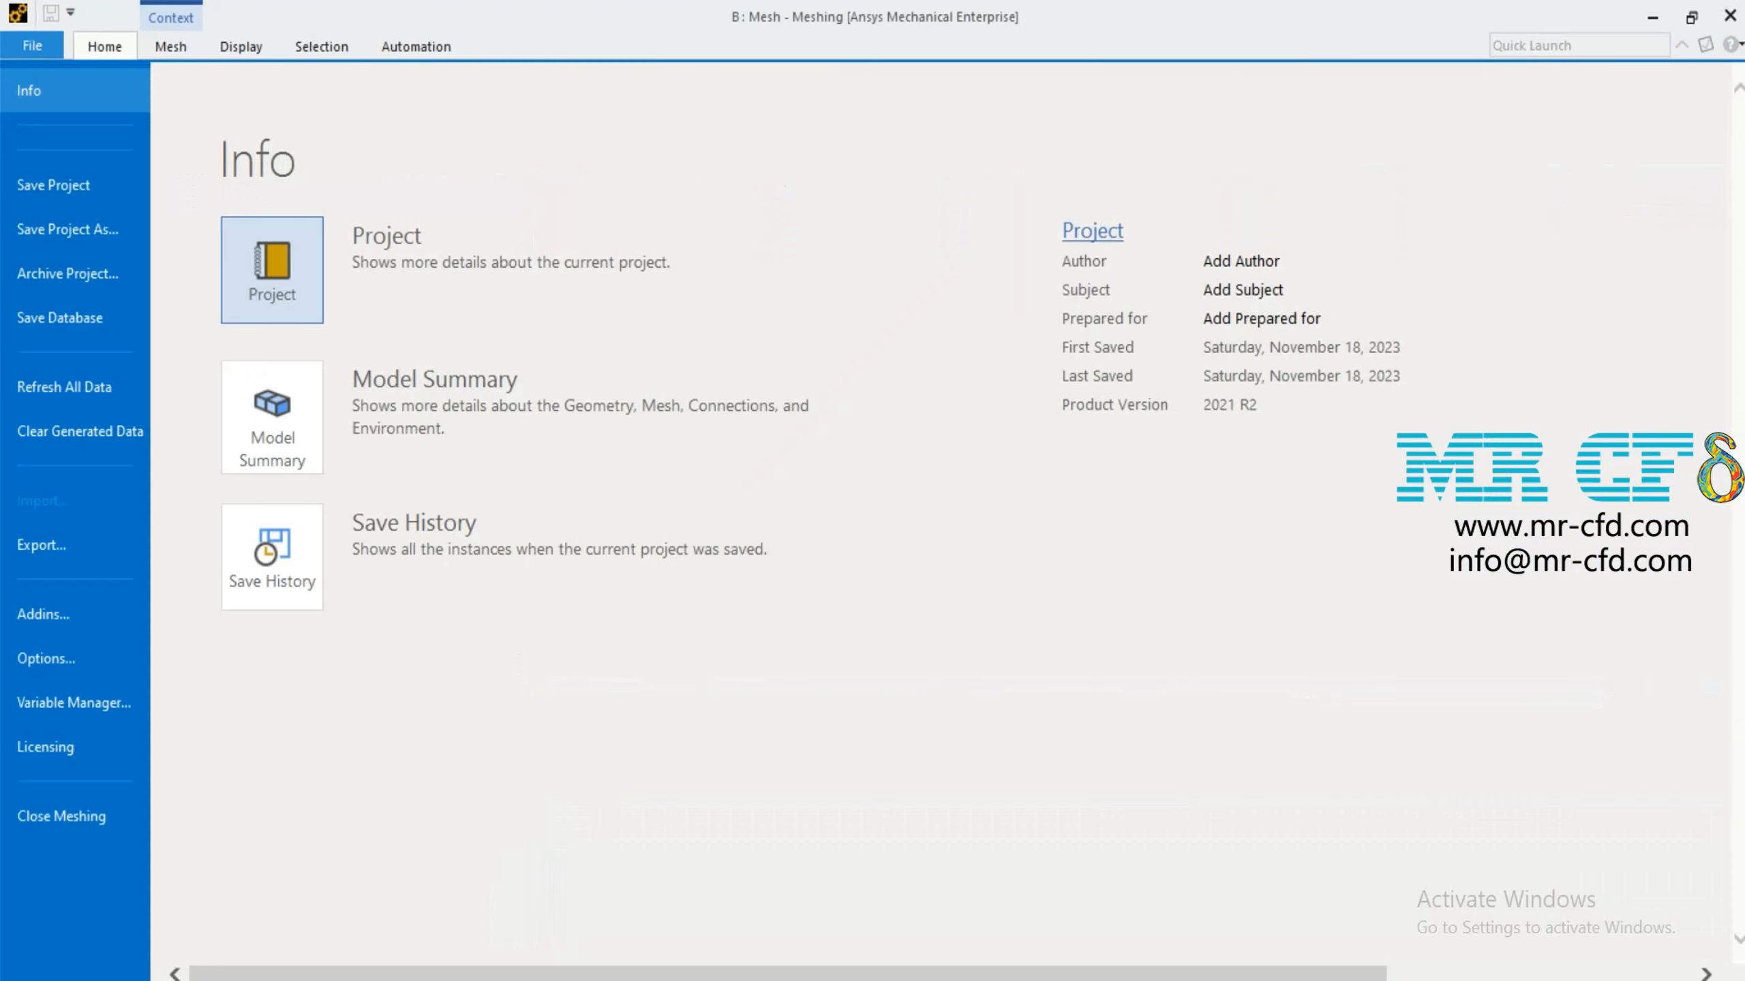
Export the mesh as a FLUENT input file named "sOURCE TERM" in the Cylindrical Heat Source folder
left_click(90, 535)
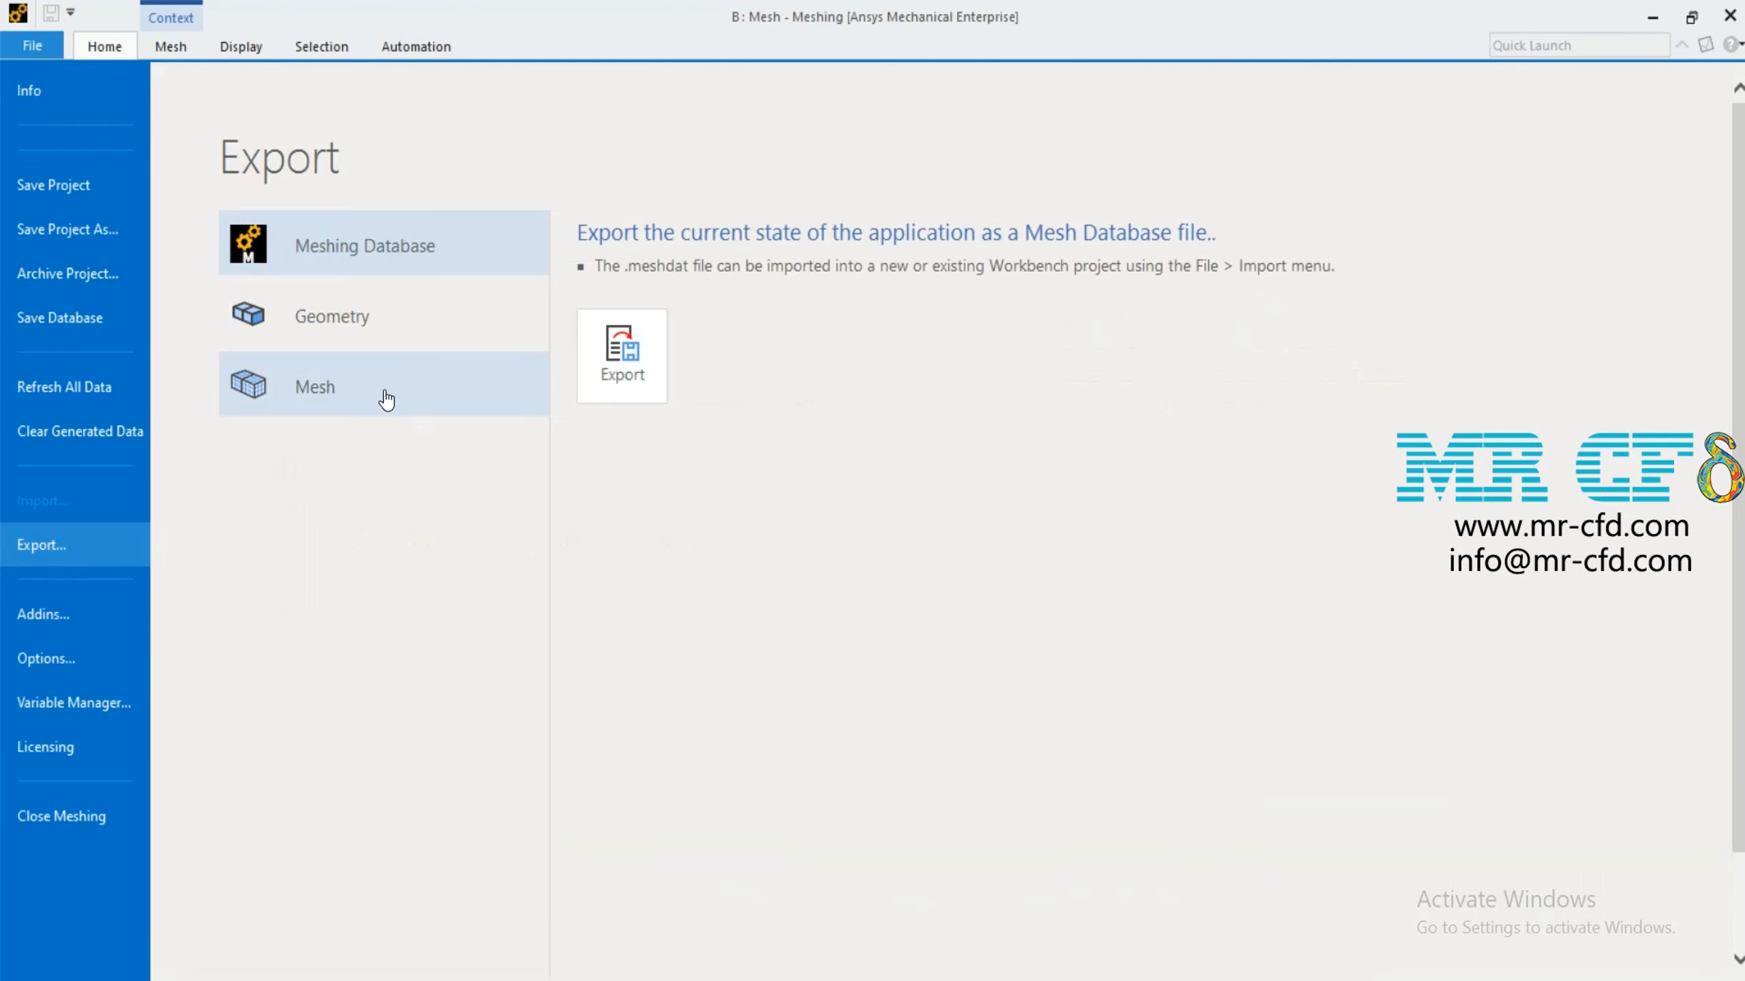
left_click(488, 372)
left_click(714, 459)
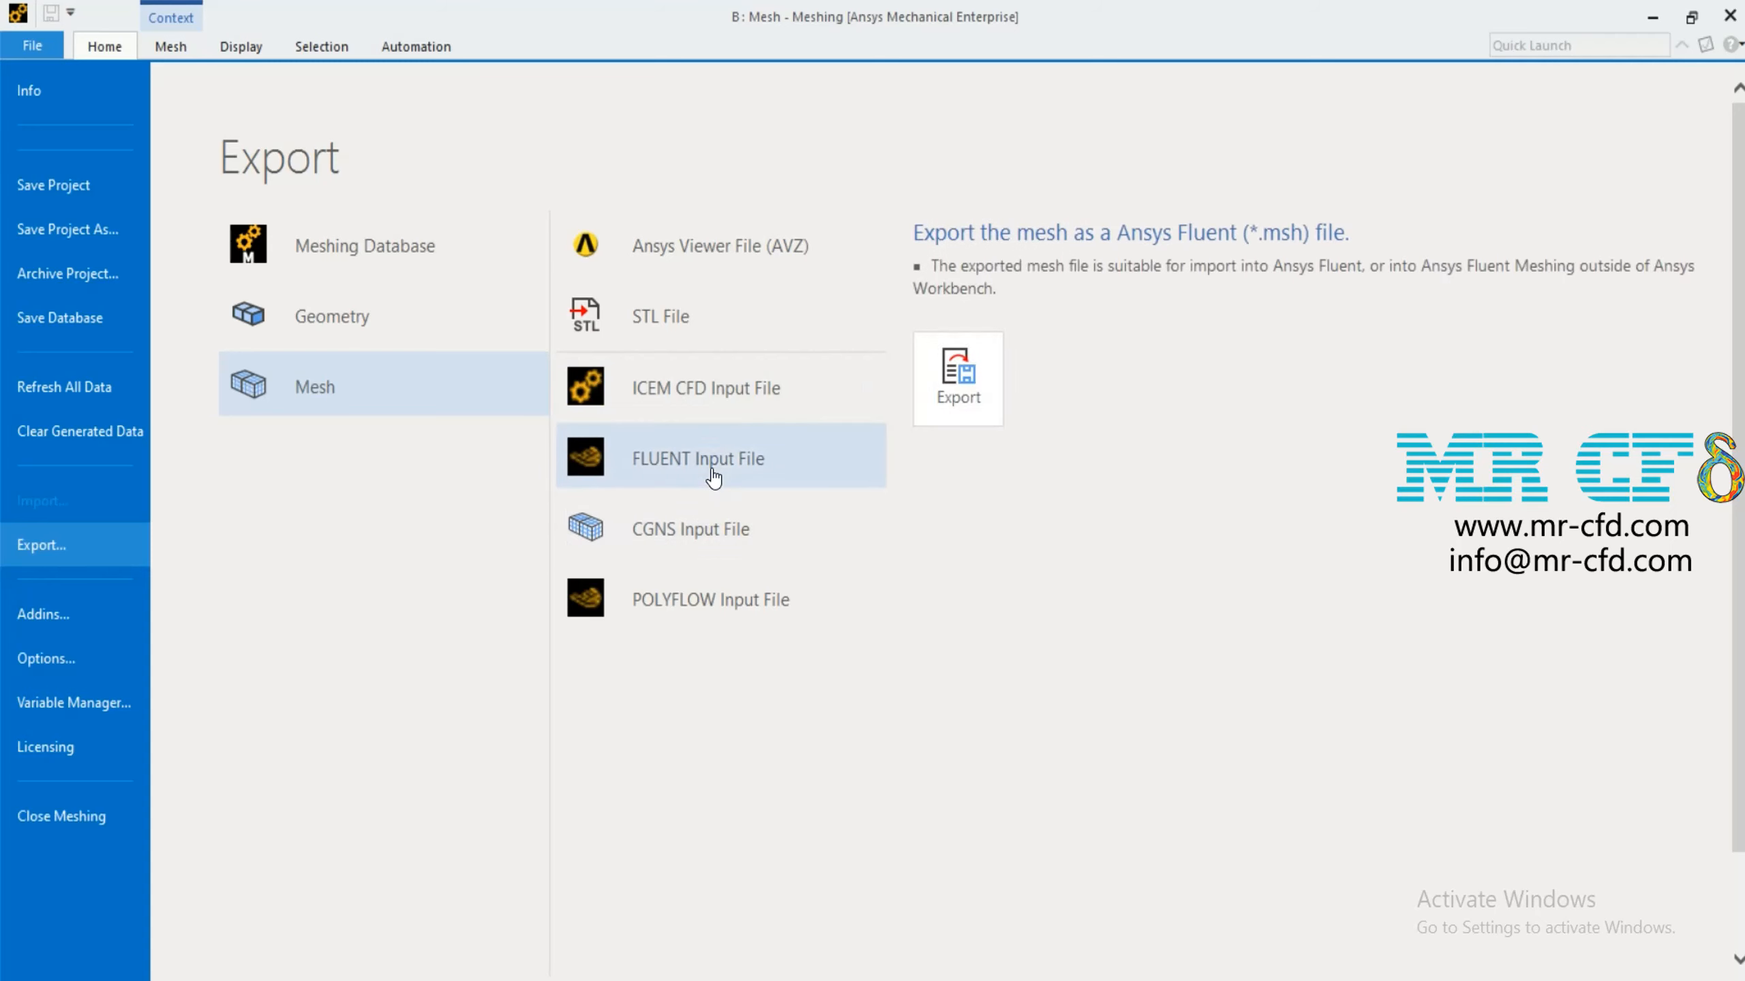
left_click(959, 401)
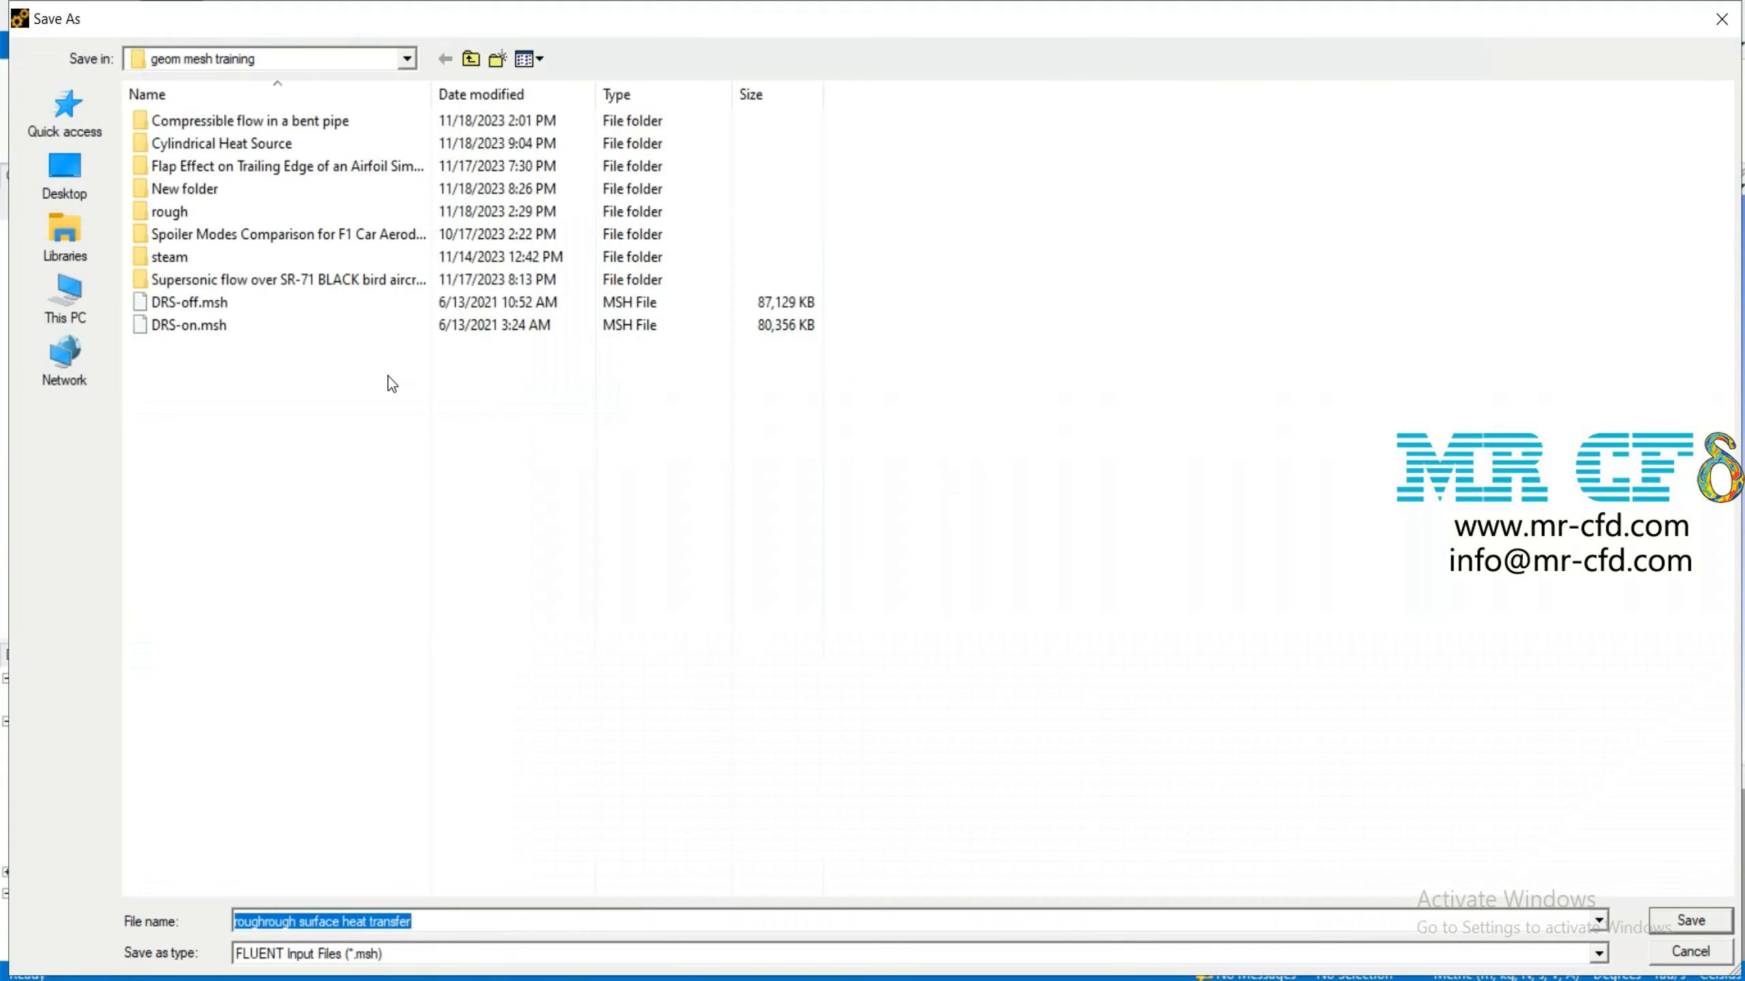
double_click(349, 145)
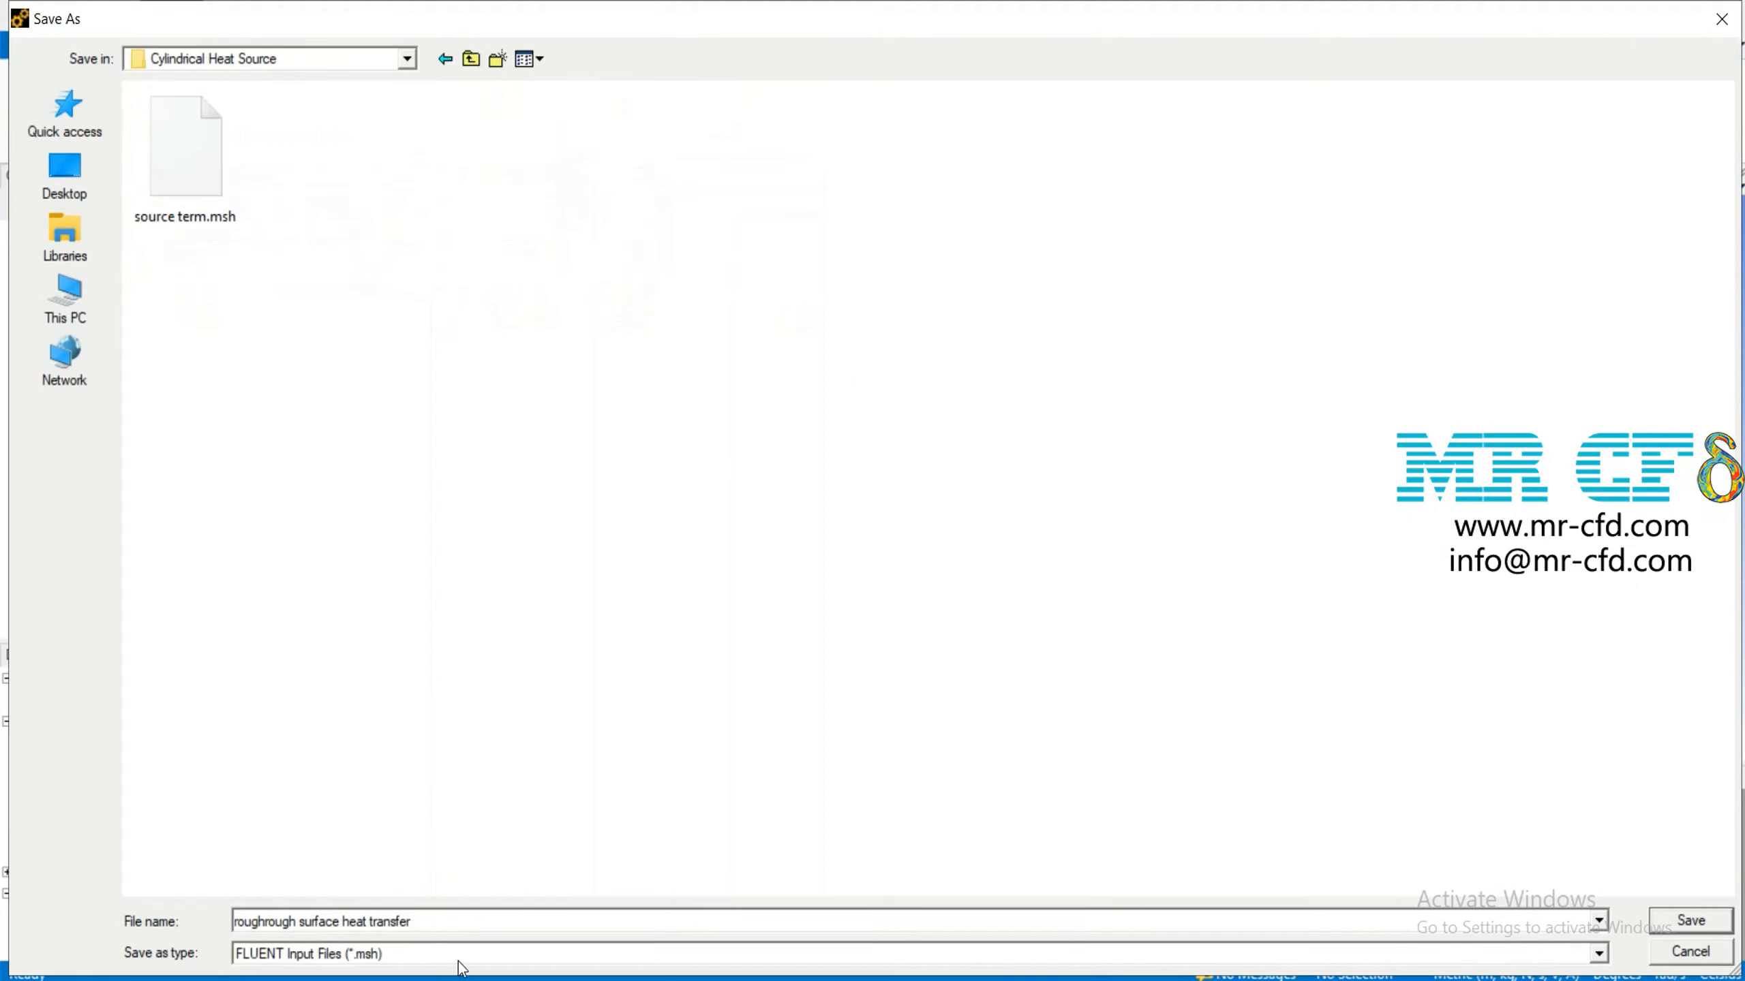
left_click(381, 921)
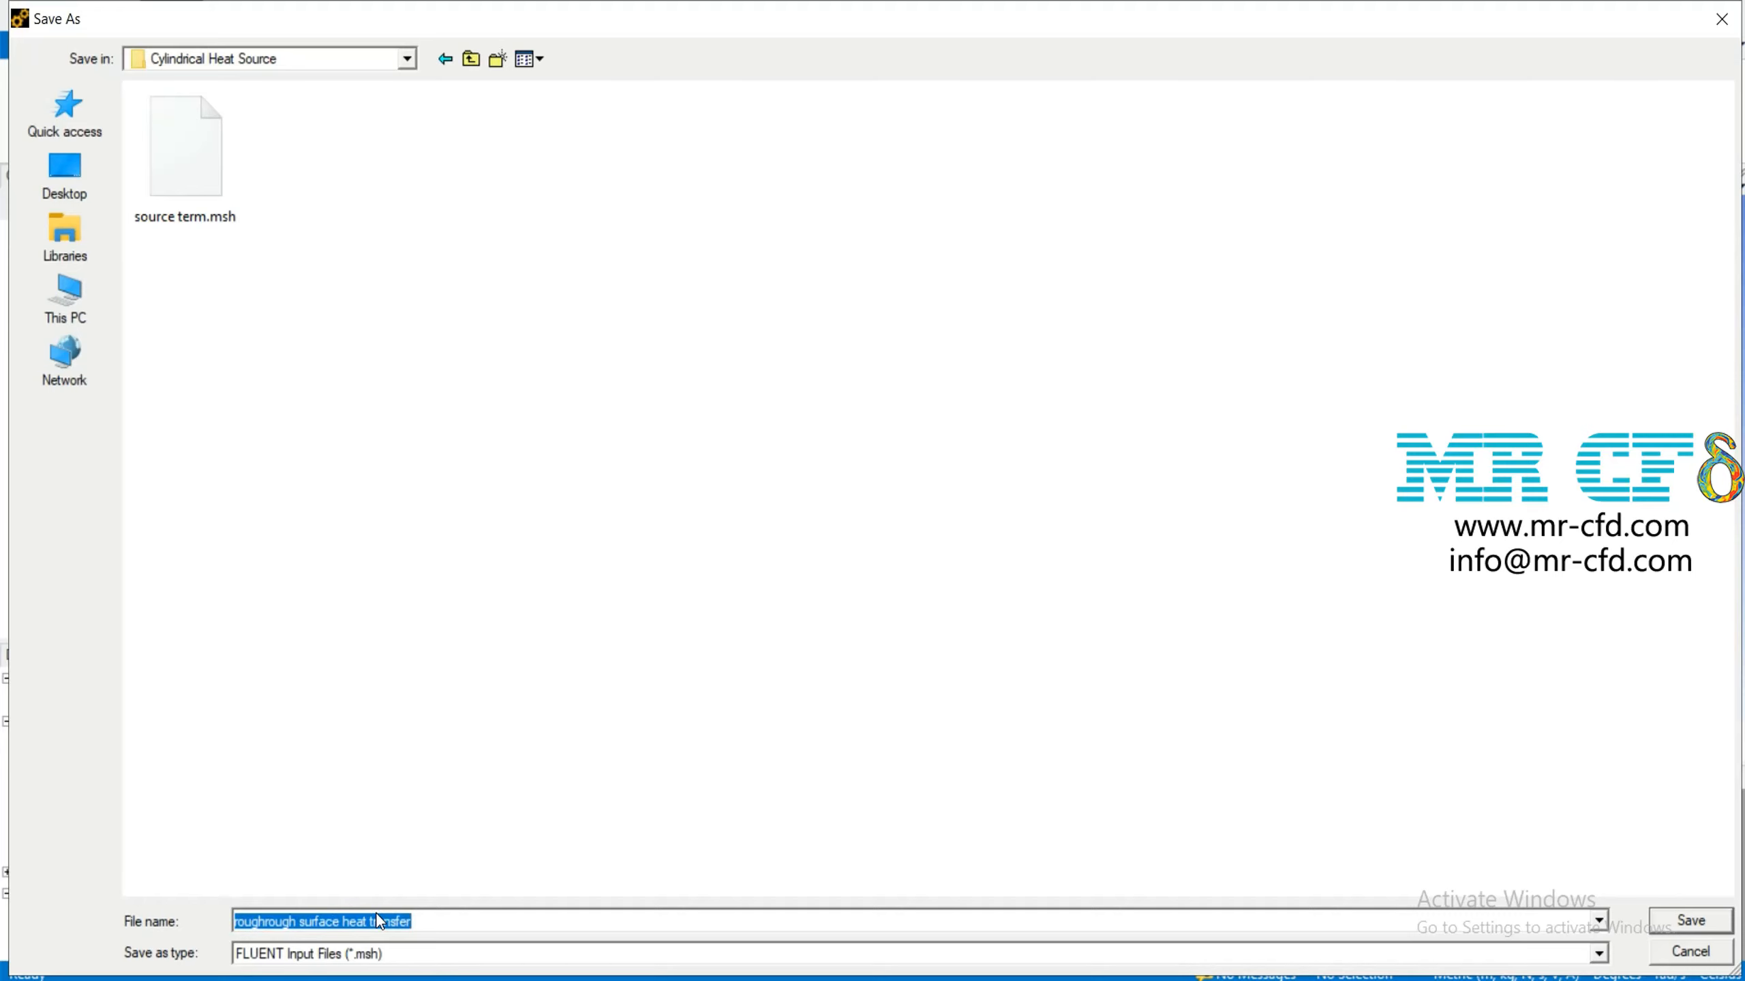
type("sOUR")
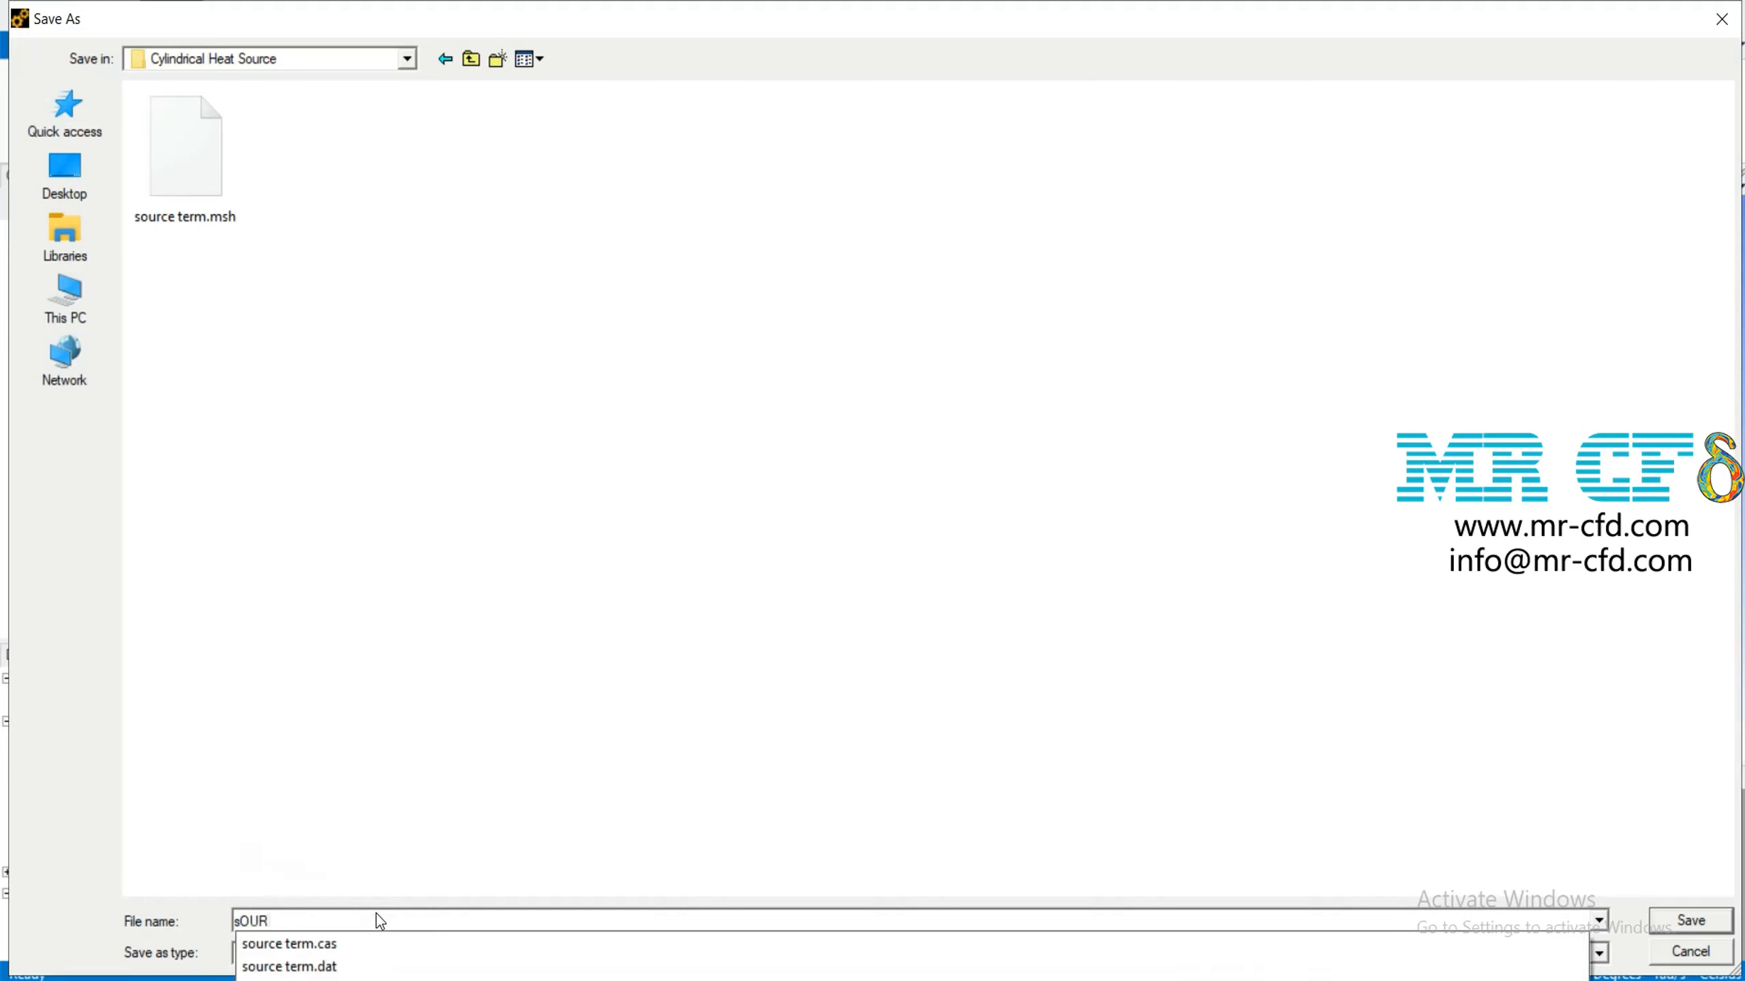
type("CE TERM")
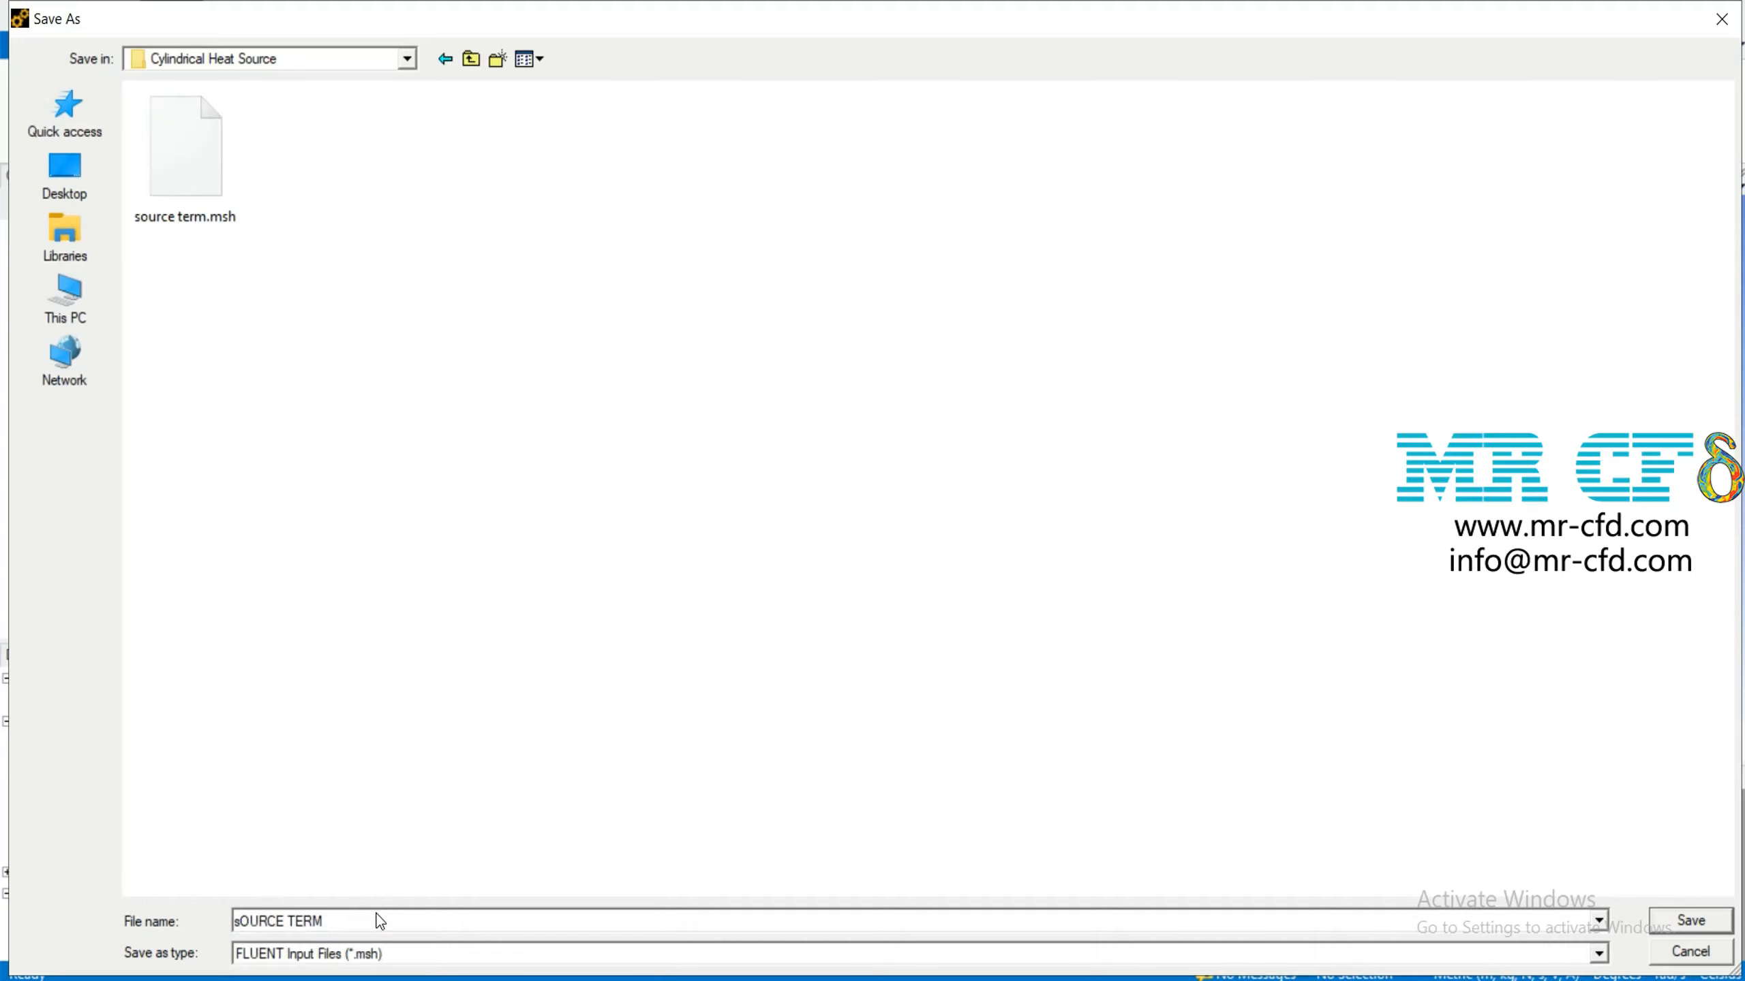